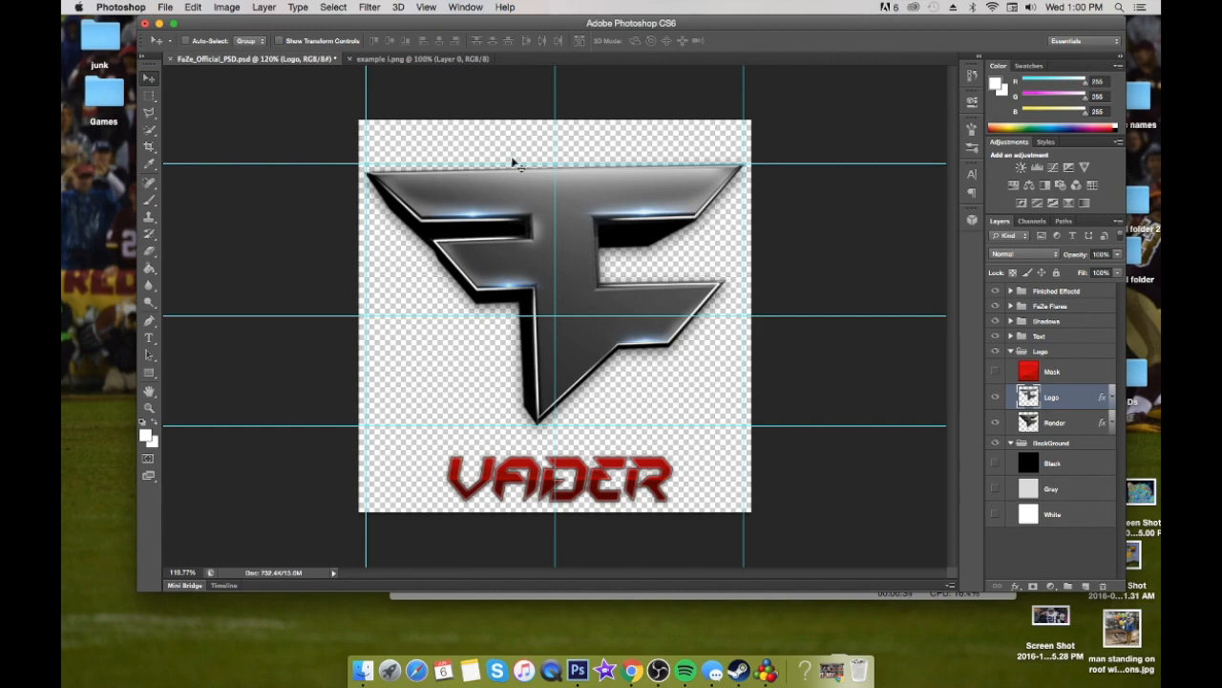
Compare the example image with FaZe_Official_PSD.psd and inspect the editable text layer in its Text group
{"action": "left_click", "coordinate": [456, 59]}
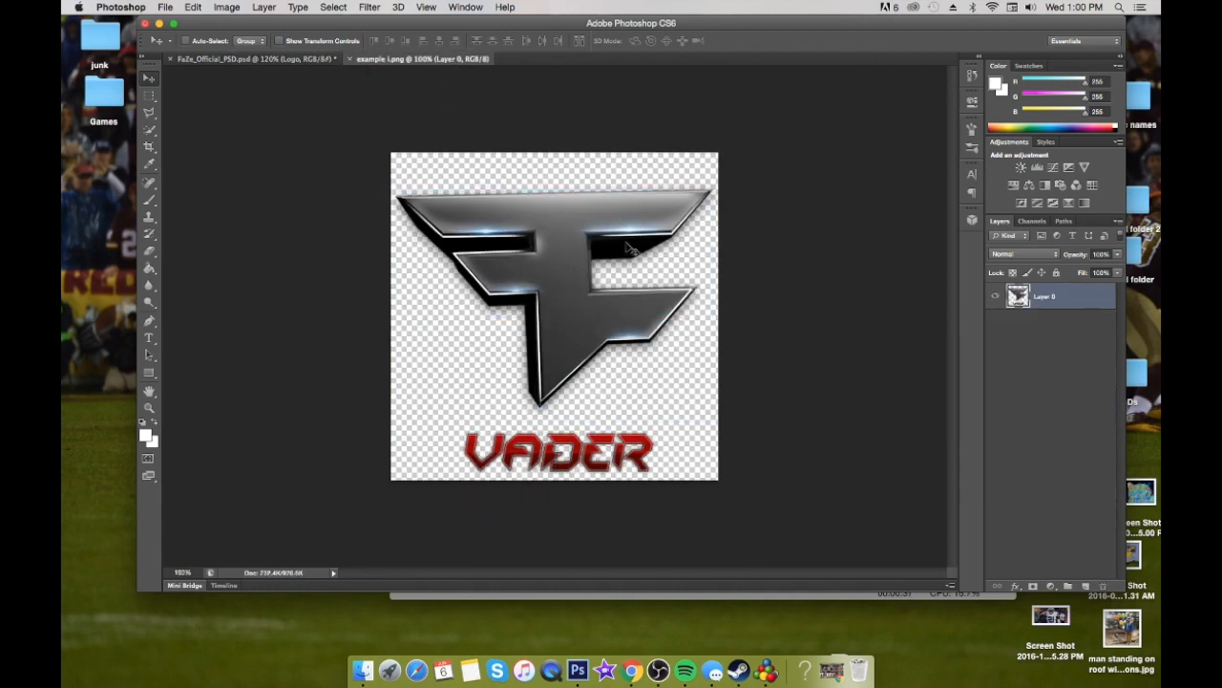
{"action": "left_click", "coordinate": [200, 61]}
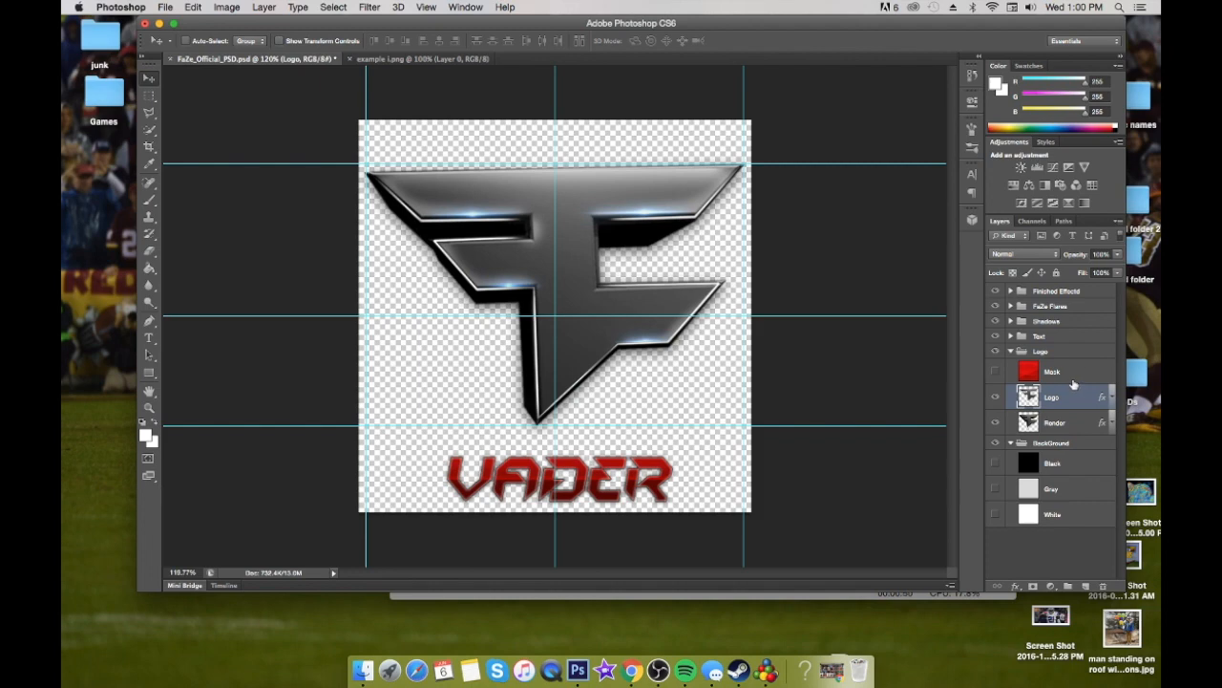
{"action": "left_click", "coordinate": [1012, 336]}
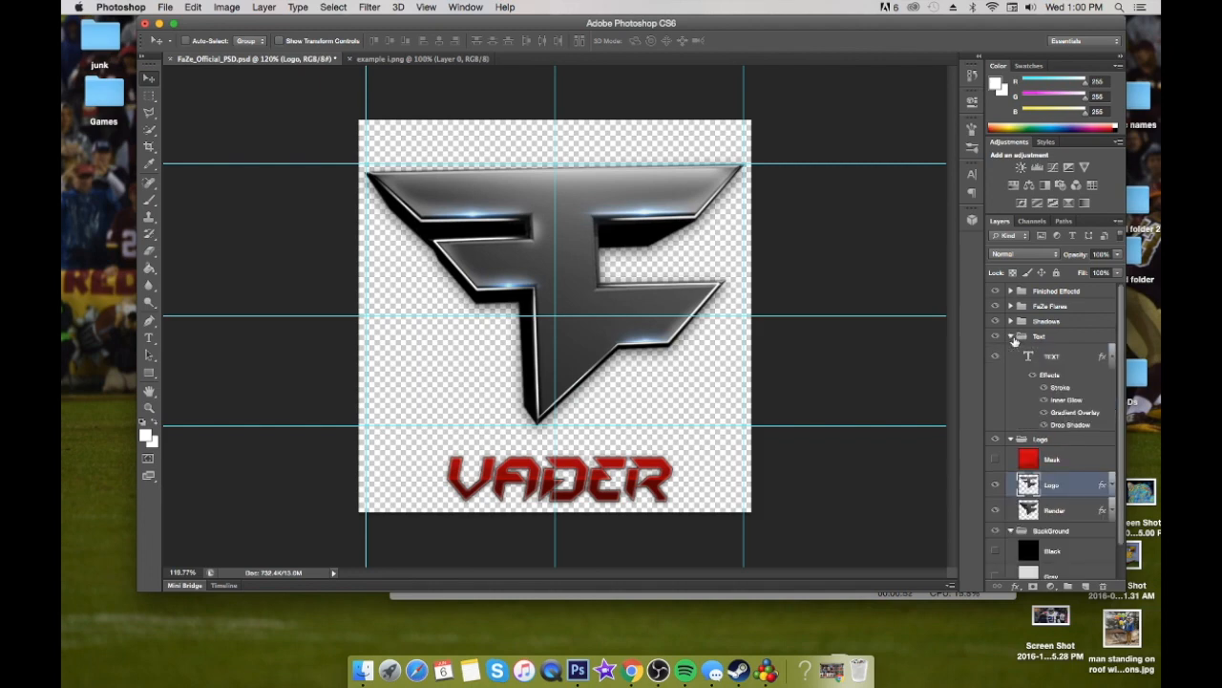
{"action": "left_click", "coordinate": [1028, 358]}
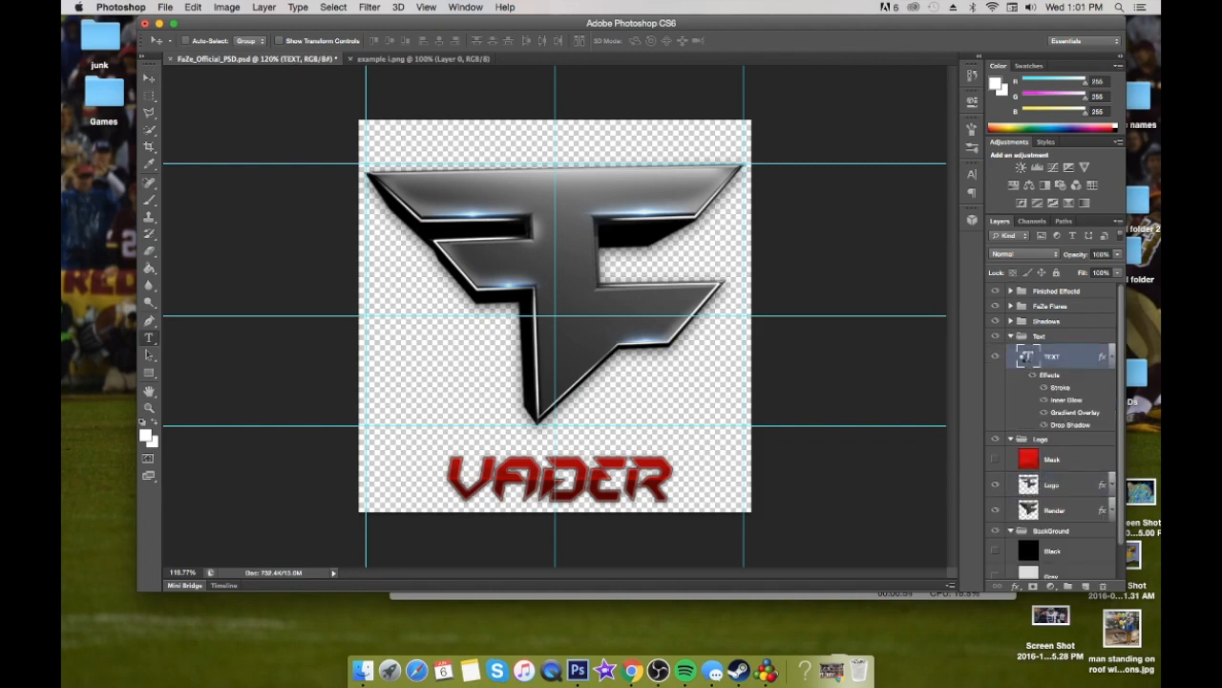
{"action": "double_click", "coordinate": [1027, 357]}
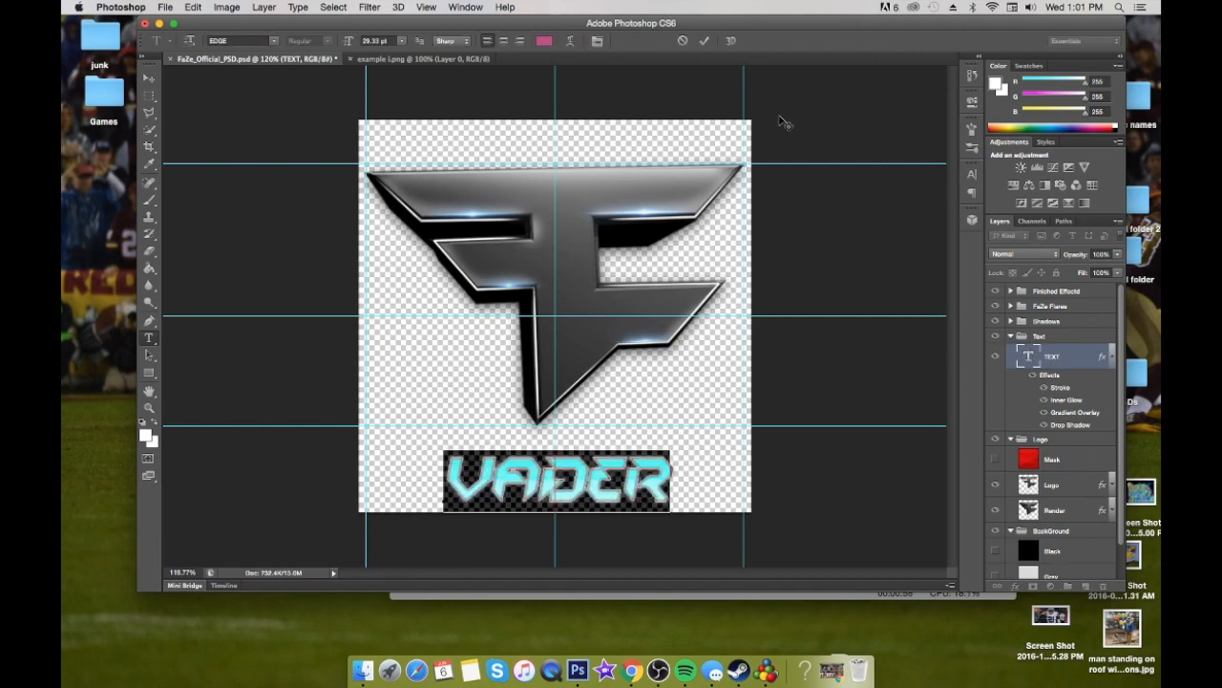
{"action": "left_click", "coordinate": [704, 41]}
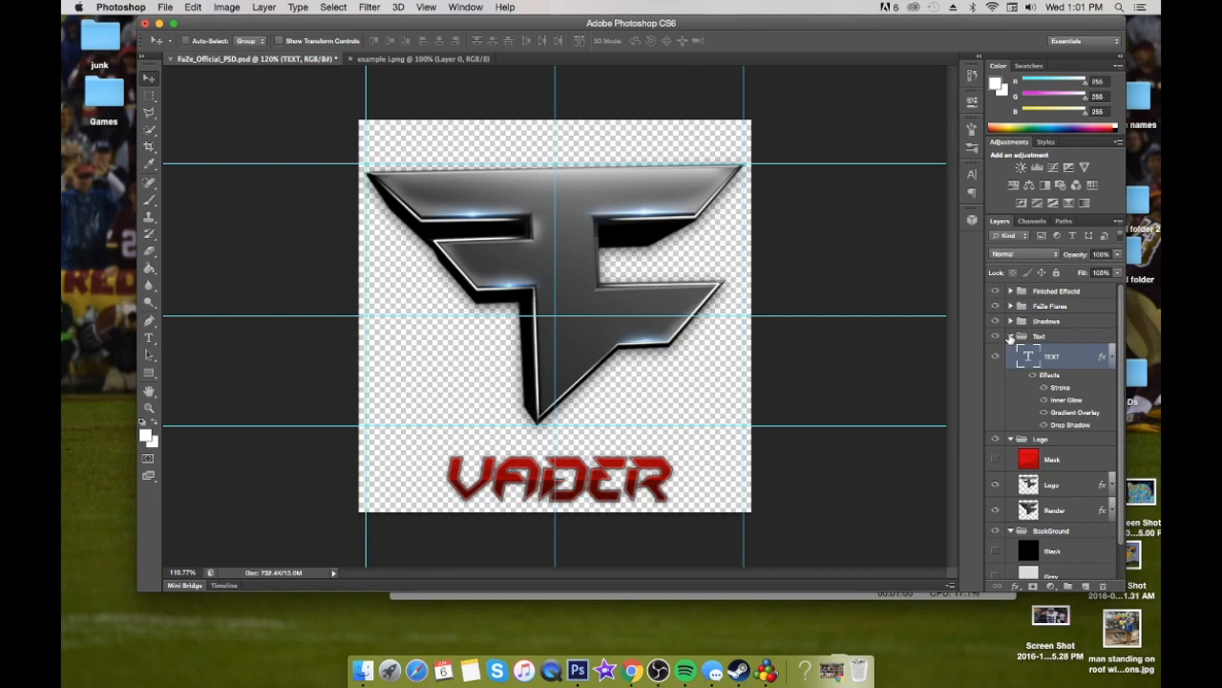
{"action": "left_click", "coordinate": [1010, 336]}
{"action": "left_click", "coordinate": [406, 59]}
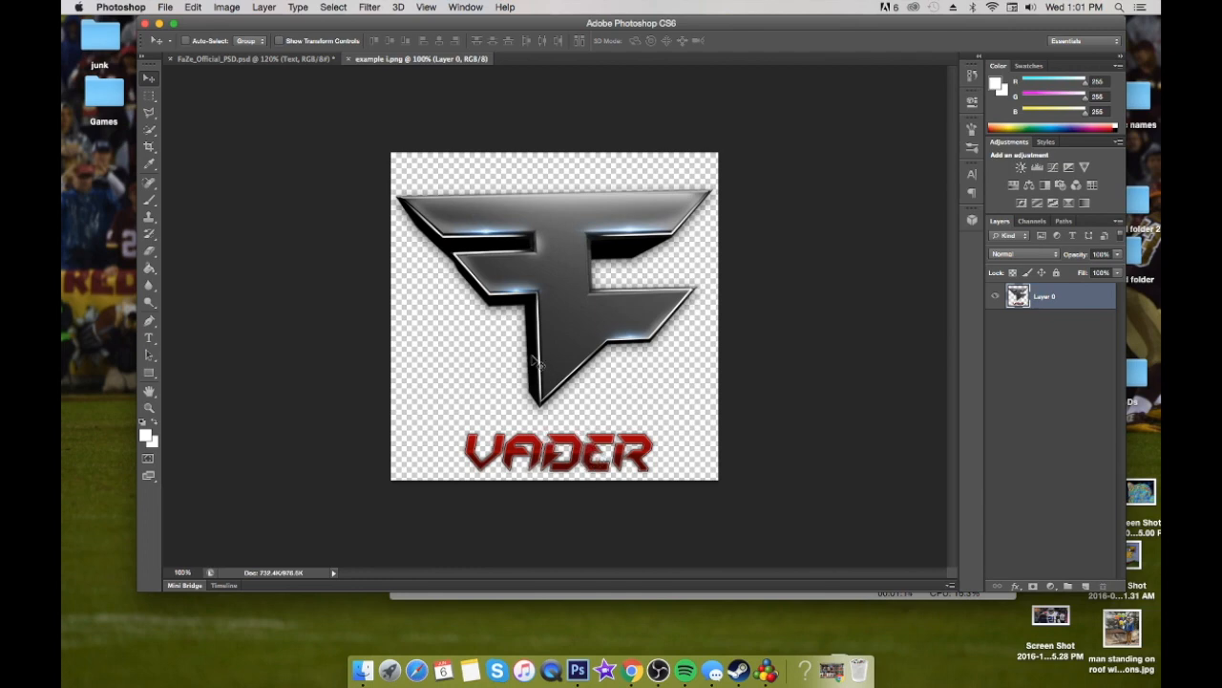
{"action": "left_click", "coordinate": [252, 60]}
In the example image, start a Pen tool path at the logo's bottom tip and trace the right side up to the upper-right arm
{"action": "left_click", "coordinate": [395, 60]}
{"action": "key", "text": "p"}
{"action": "scroll", "coordinate": [572, 470], "scroll_direction": "up", "scroll_amount": 5}
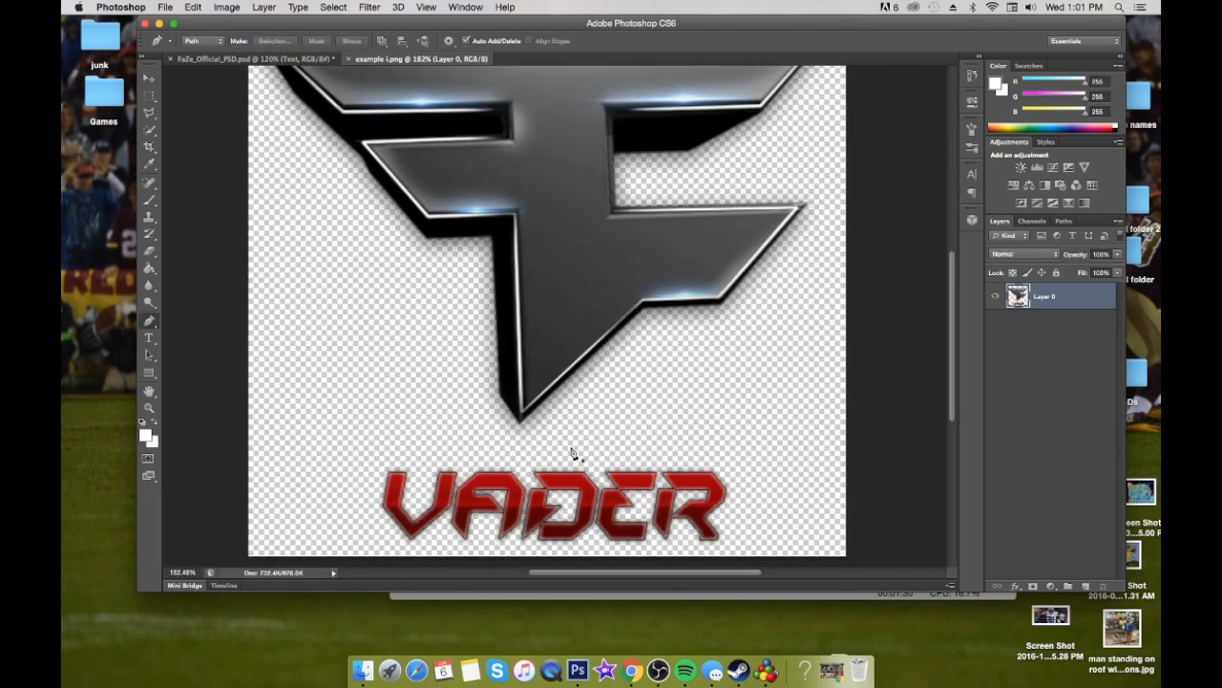
{"action": "left_click", "coordinate": [526, 413]}
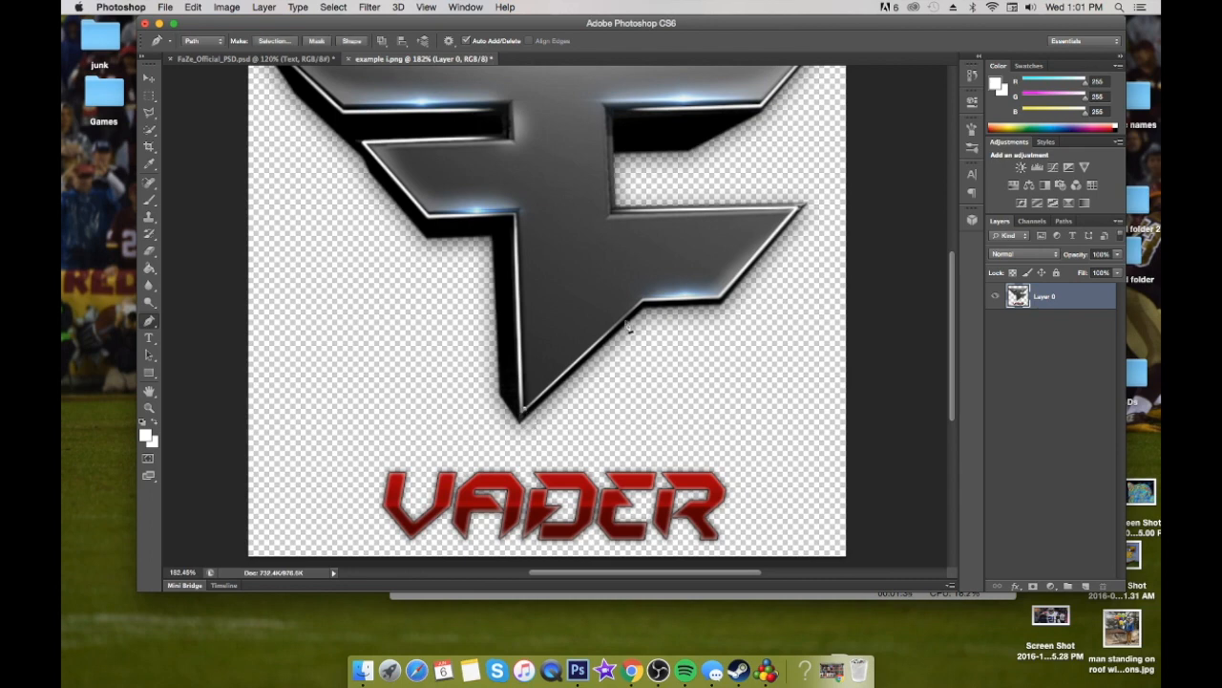
{"action": "left_click", "coordinate": [641, 299]}
{"action": "left_click", "coordinate": [612, 215]}
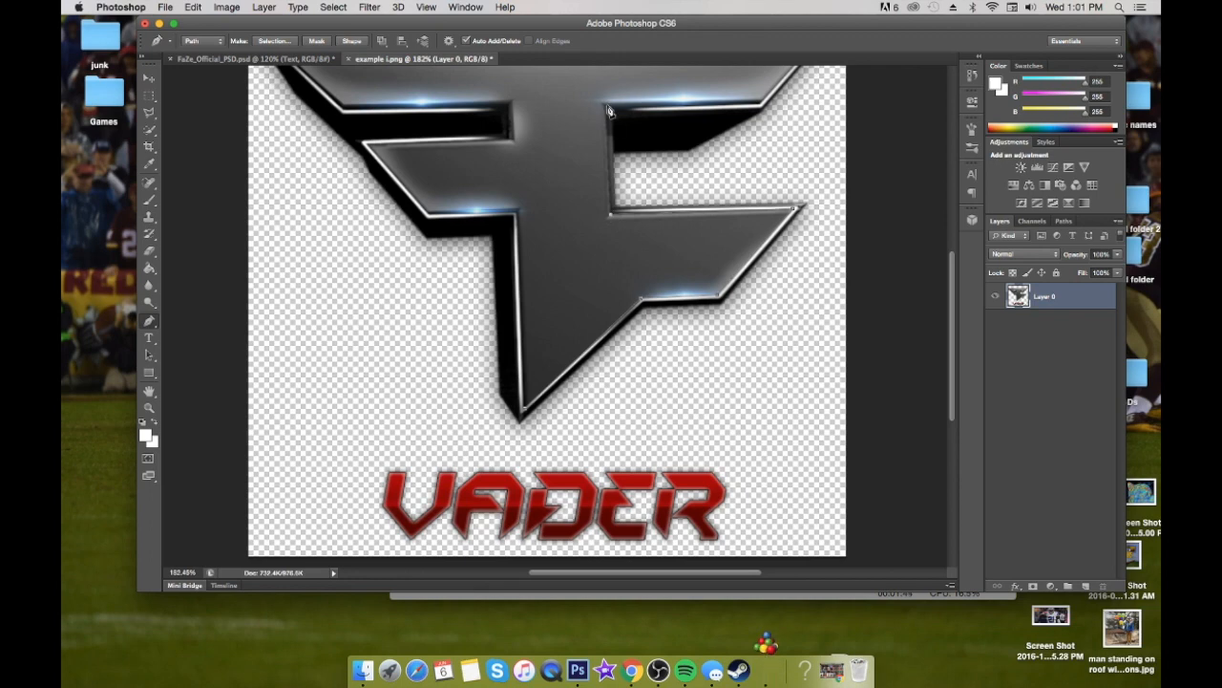
{"action": "left_click", "coordinate": [607, 107]}
{"action": "left_click", "coordinate": [761, 104]}
Extend the pen path around the logo's top bar and along the notch above the lower-left arm
{"action": "scroll", "coordinate": [775, 110], "scroll_direction": "up", "scroll_amount": 4}
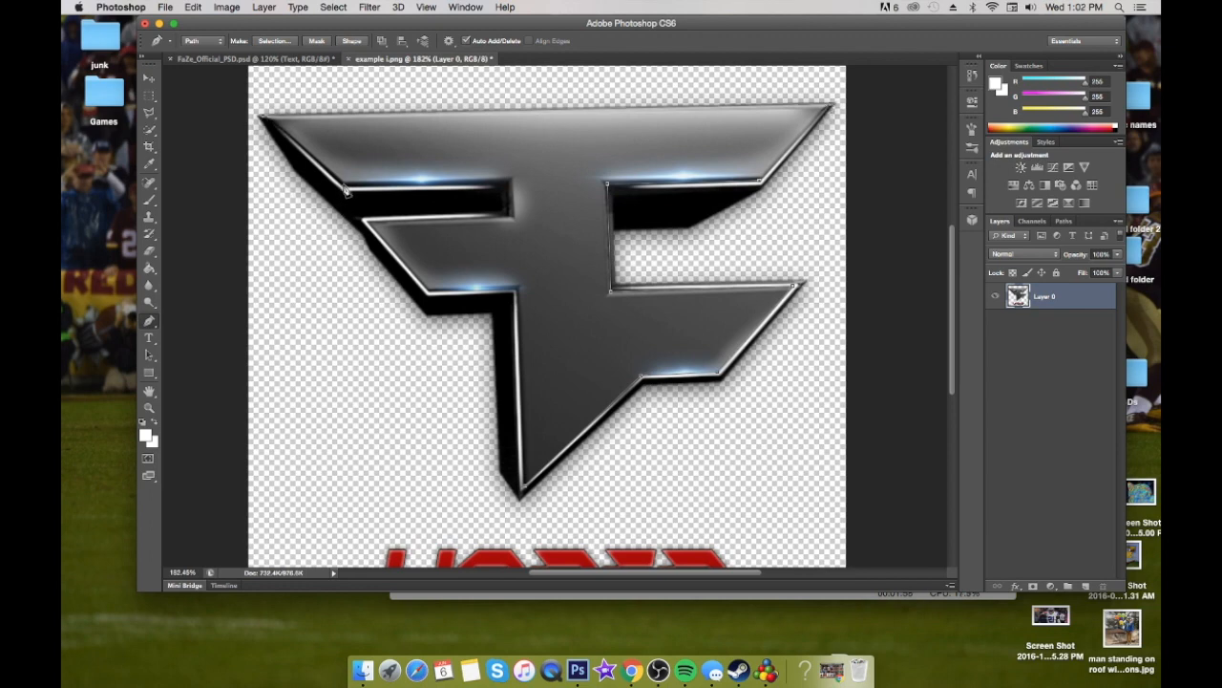
{"action": "left_click", "coordinate": [509, 182]}
{"action": "left_click", "coordinate": [513, 215]}
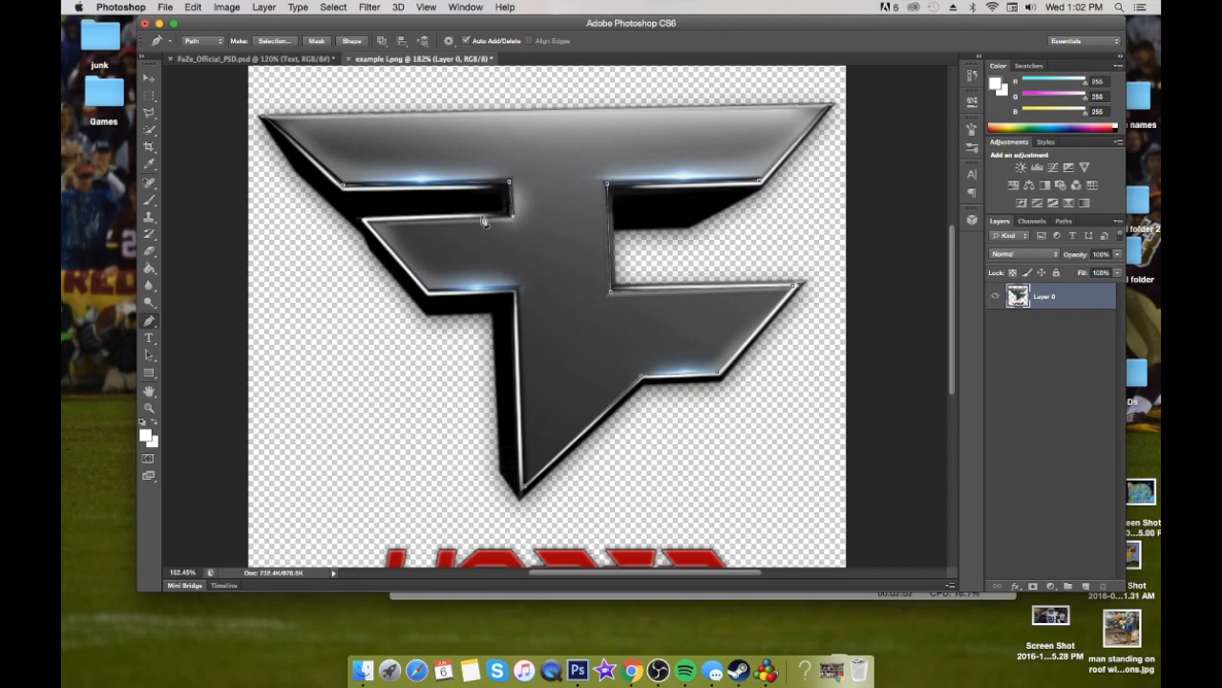
{"action": "left_click", "coordinate": [368, 222]}
Trace the logo's lower-left arm and stem with the Pen tool, closing the path at the bottom tip
{"action": "scroll", "coordinate": [493, 325], "scroll_direction": "up", "scroll_amount": 4}
{"action": "scroll", "coordinate": [490, 326], "scroll_direction": "down", "scroll_amount": 6}
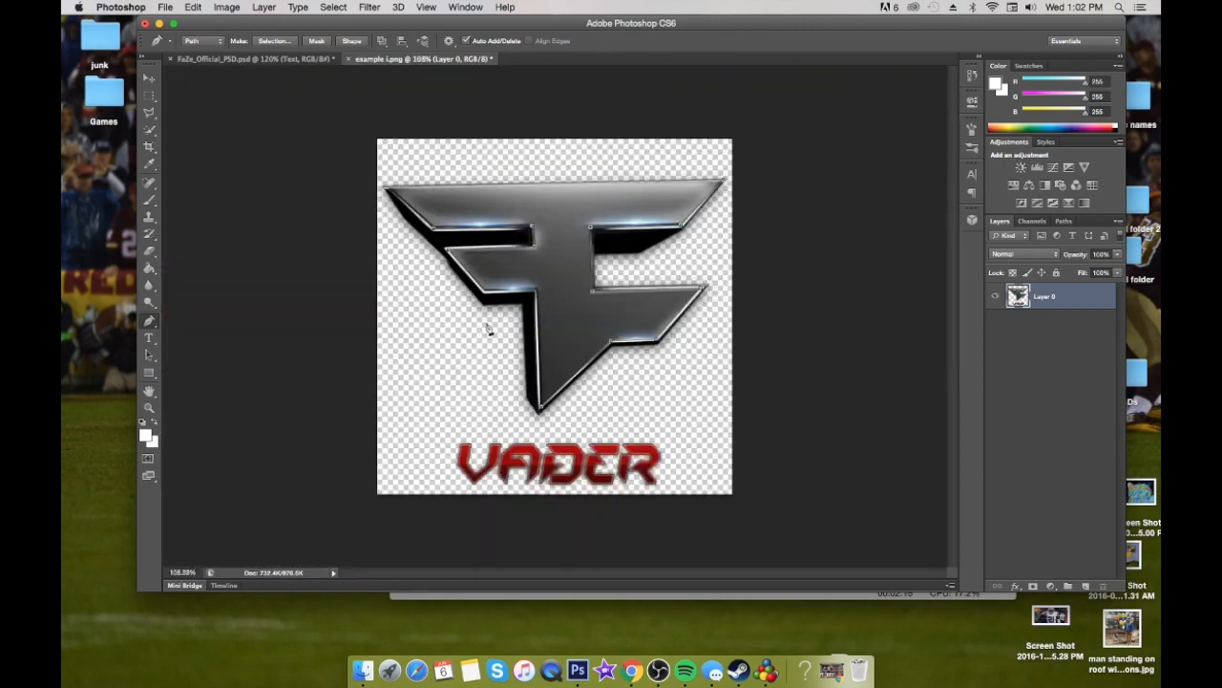
{"action": "scroll", "coordinate": [487, 324], "scroll_direction": "up", "scroll_amount": 4}
{"action": "scroll", "coordinate": [466, 160], "scroll_direction": "down", "scroll_amount": 1}
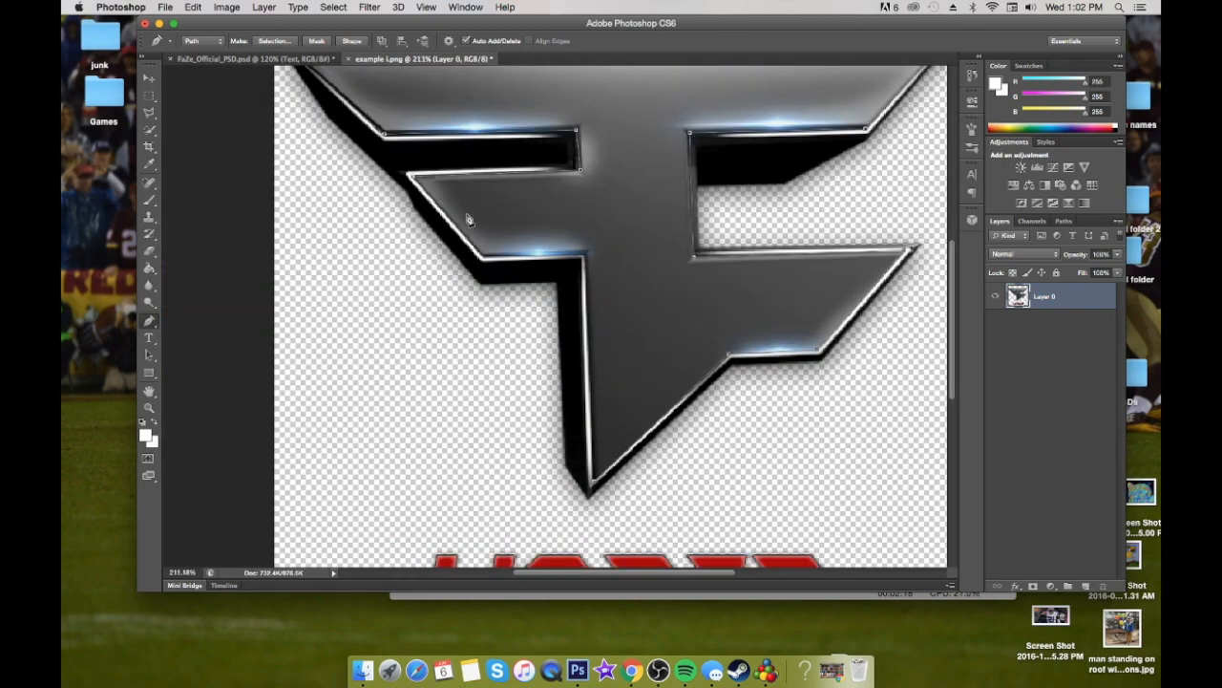
{"action": "scroll", "coordinate": [486, 264], "scroll_direction": "up", "scroll_amount": 5}
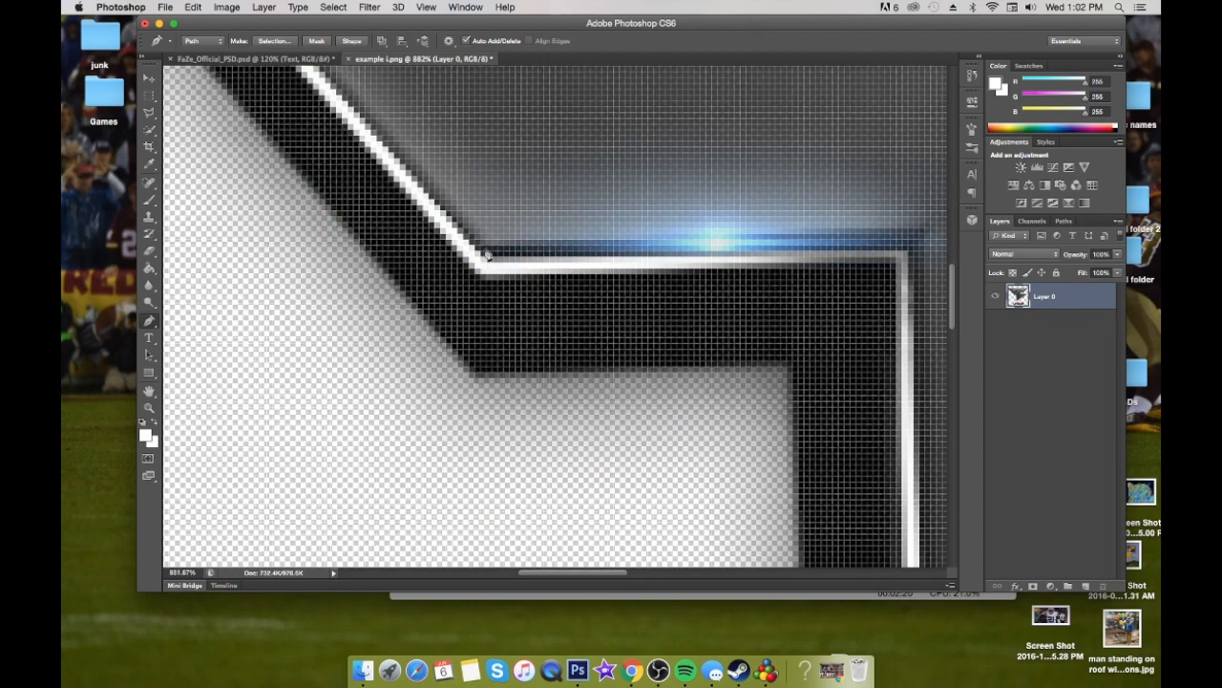
{"action": "scroll", "coordinate": [486, 253], "scroll_direction": "down", "scroll_amount": 3}
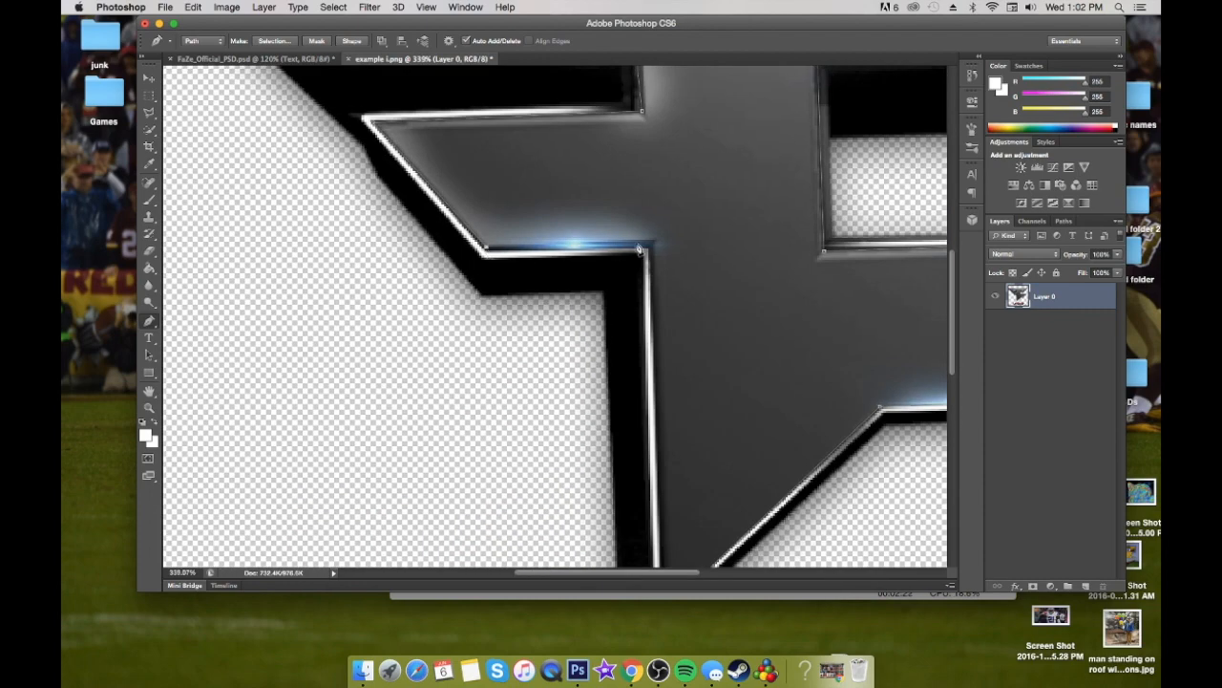
{"action": "scroll", "coordinate": [655, 361], "scroll_direction": "down", "scroll_amount": 3}
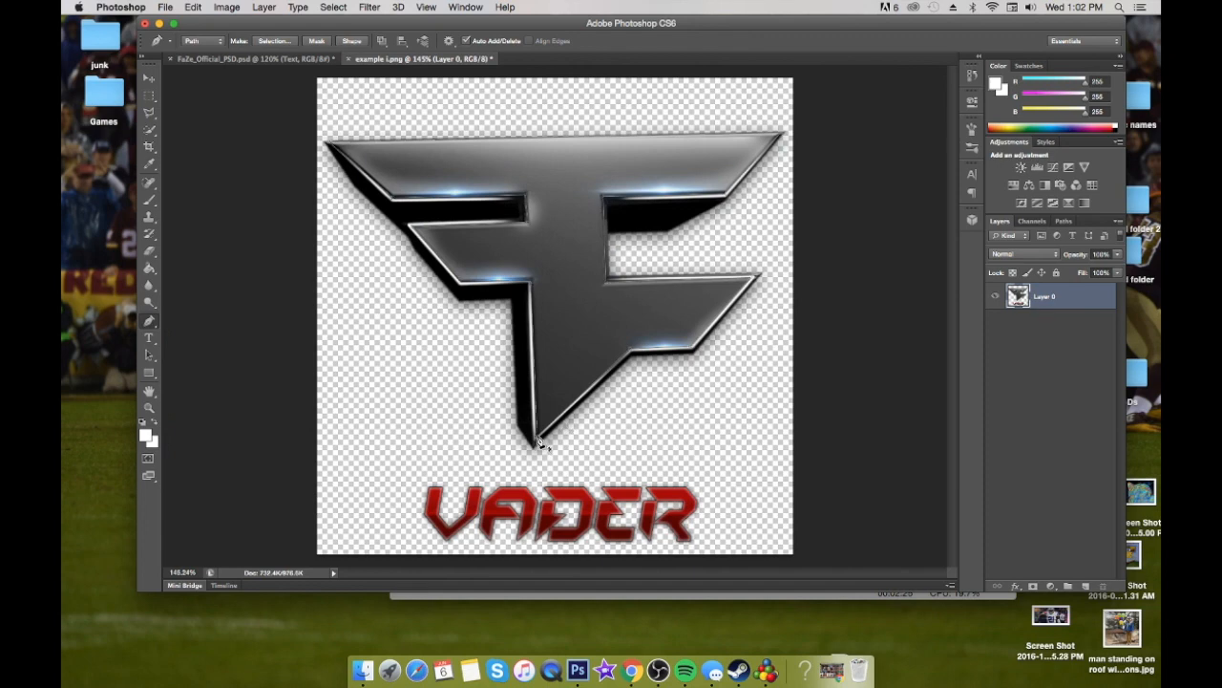
Turn the path into a new anti-aliased selection with 0 pixels feather and copy the logo face to a new layer
{"action": "right_click", "coordinate": [564, 329]}
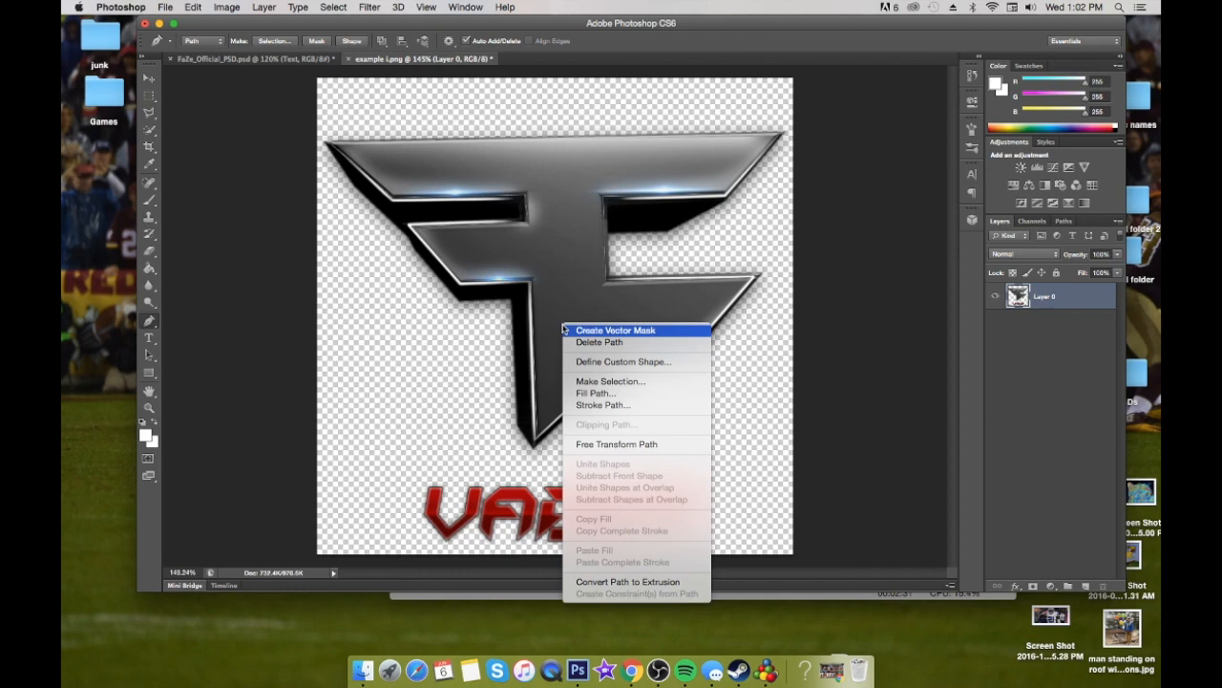
{"action": "left_click", "coordinate": [611, 381]}
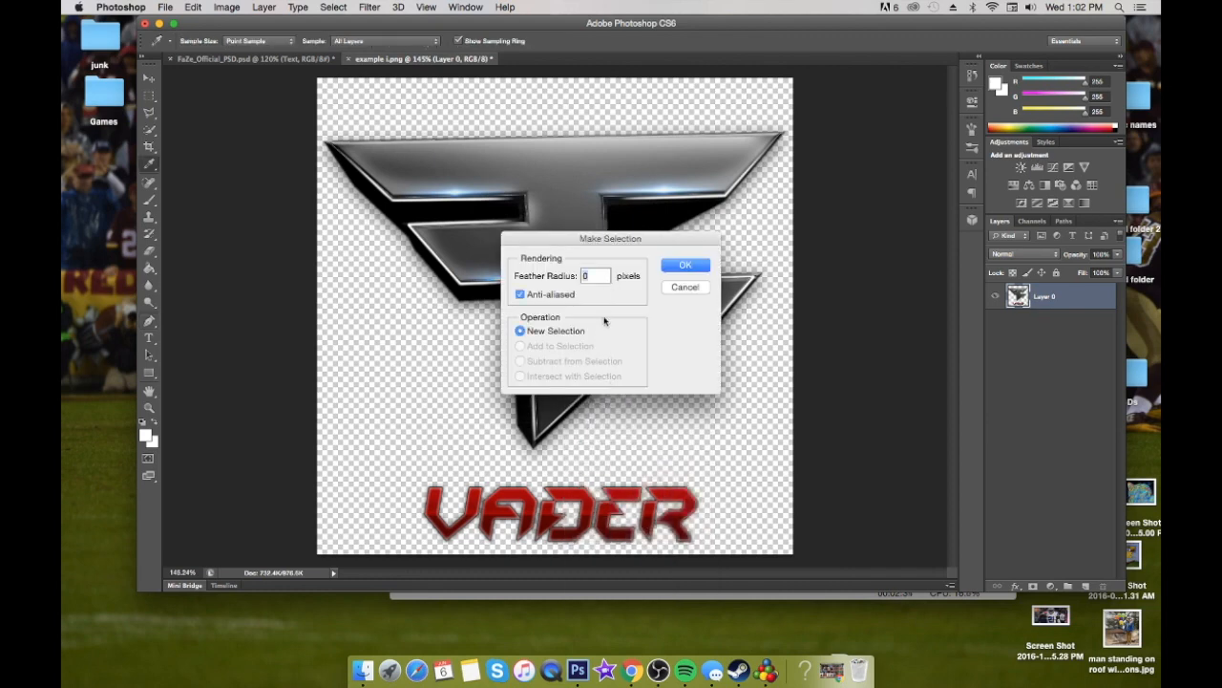
{"action": "left_click", "coordinate": [706, 262]}
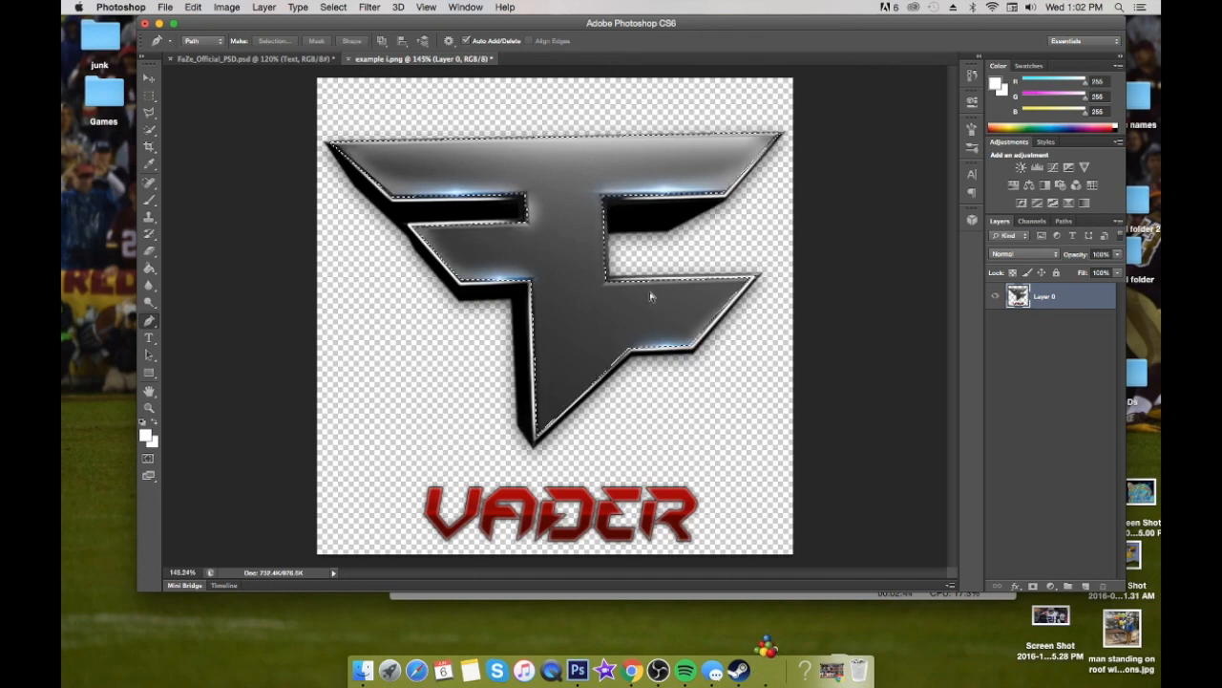
{"action": "key", "text": "super+j"}
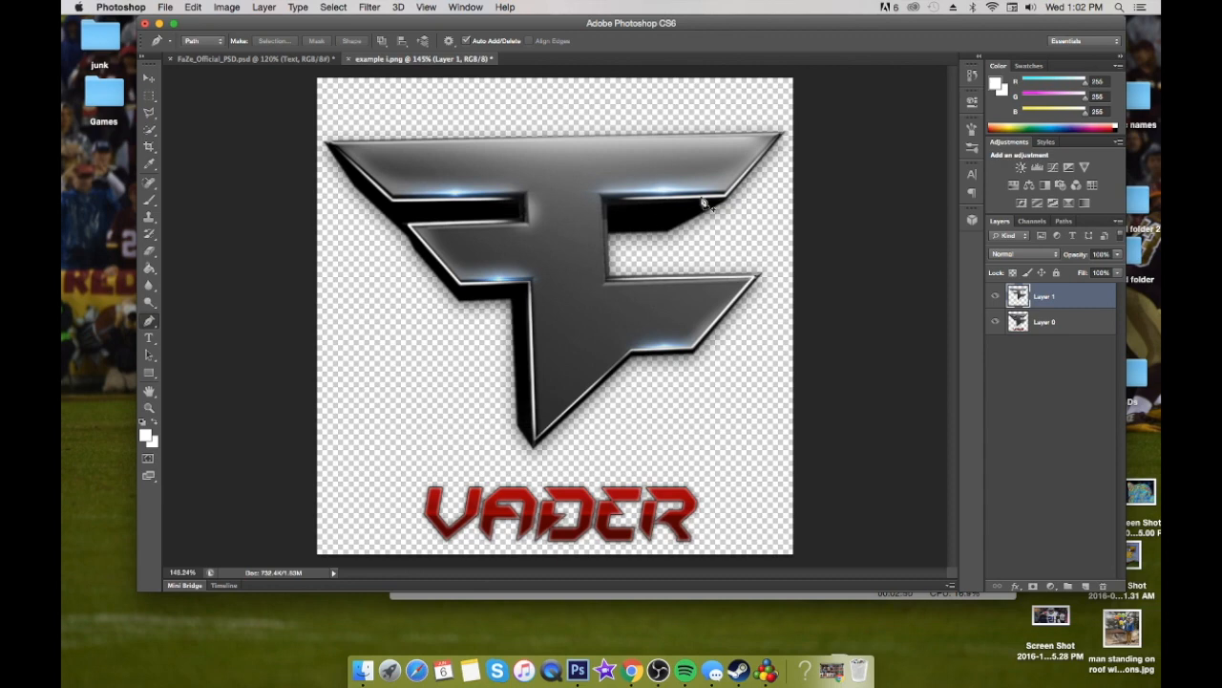
Check the cut-out logo face by toggling the visibility of the original Layer 0
{"action": "left_click", "coordinate": [995, 323]}
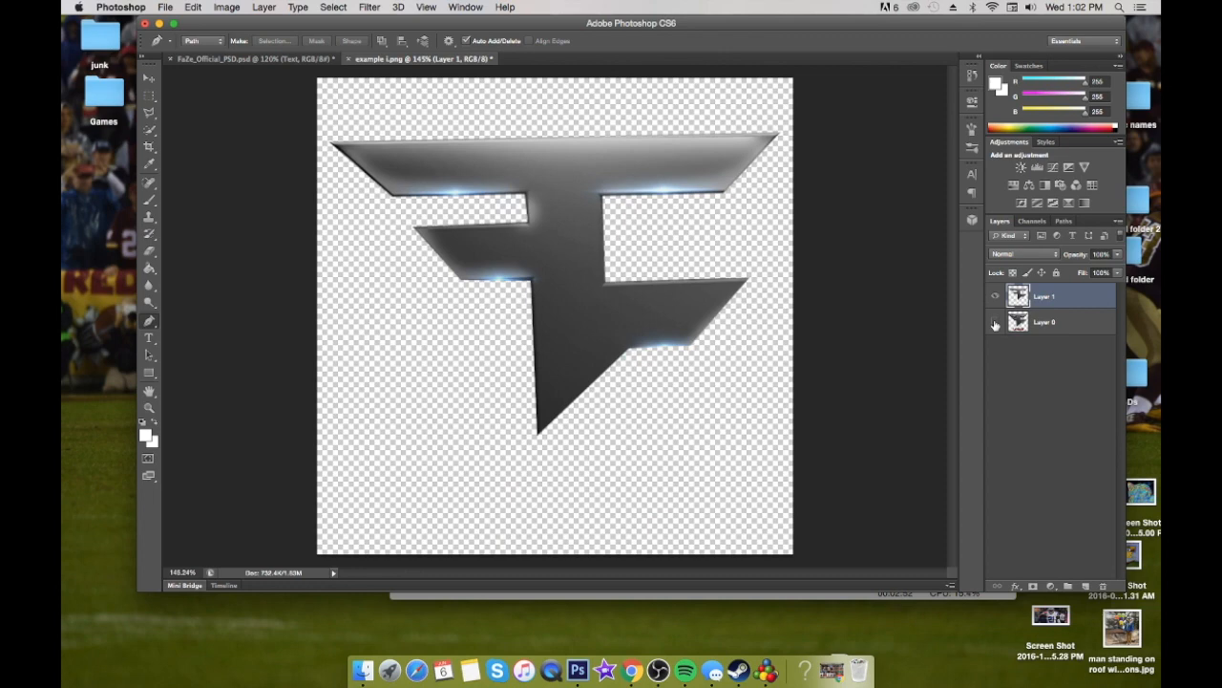
{"action": "left_click", "coordinate": [996, 322]}
{"action": "left_click", "coordinate": [995, 323]}
{"action": "left_click", "coordinate": [995, 322]}
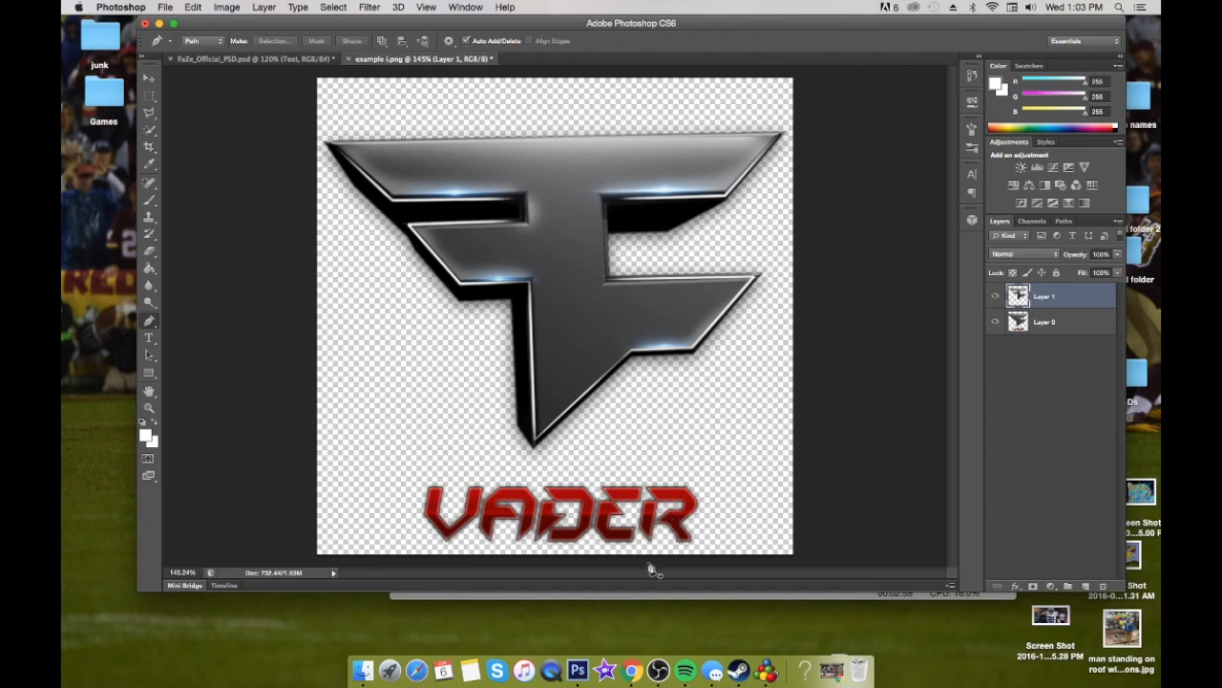
{"action": "scroll", "coordinate": [608, 428], "scroll_direction": "down", "scroll_amount": 4}
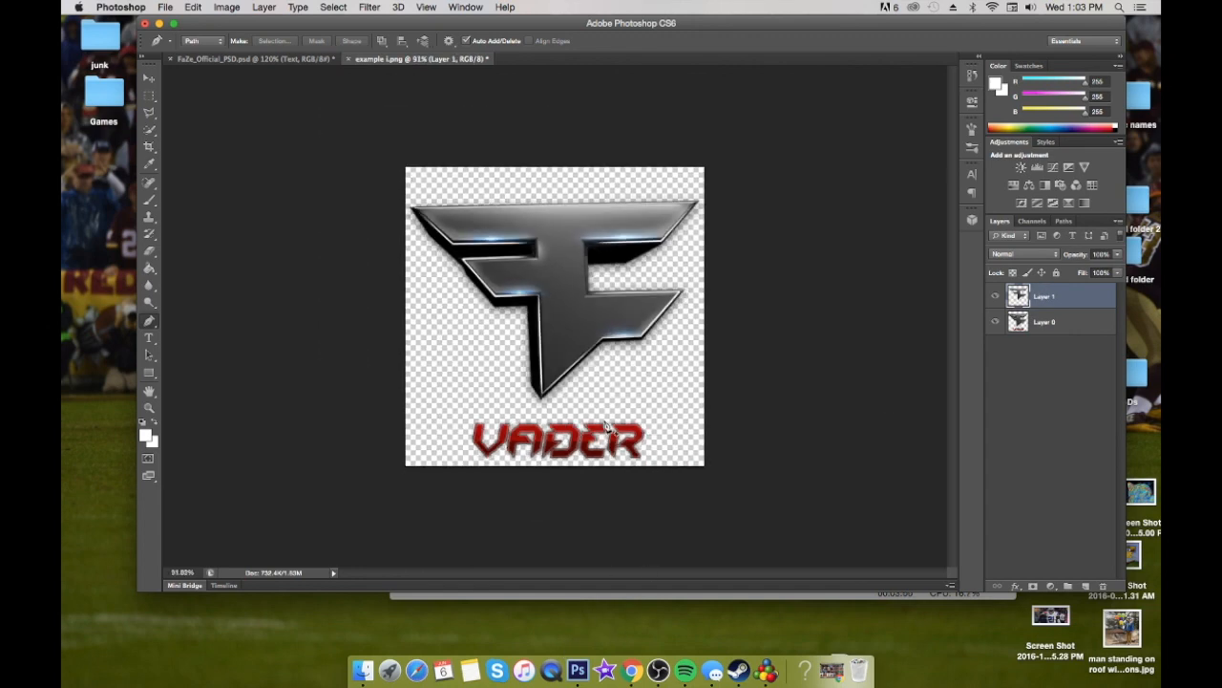
Switch to Chrome, copy the fiery lightsaber duel image from the Anakin Skywalker battle results, and return to Photoshop
{"action": "left_click", "coordinate": [631, 672]}
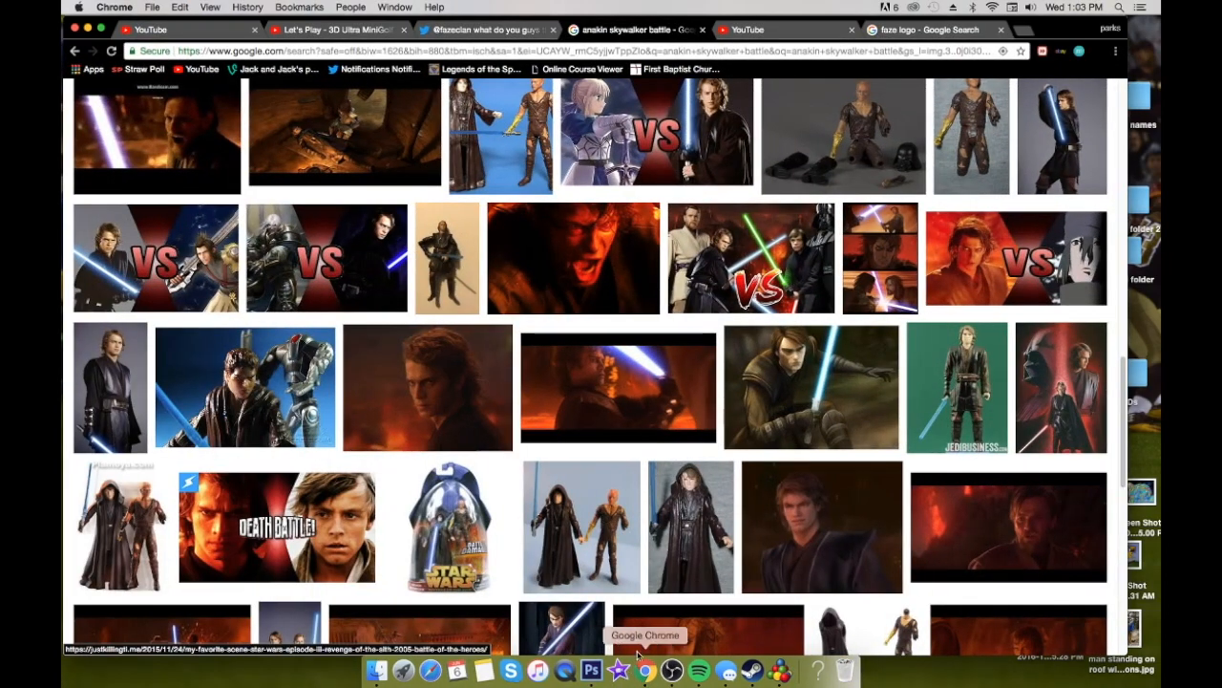
{"action": "scroll", "coordinate": [560, 313], "scroll_direction": "up", "scroll_amount": 10}
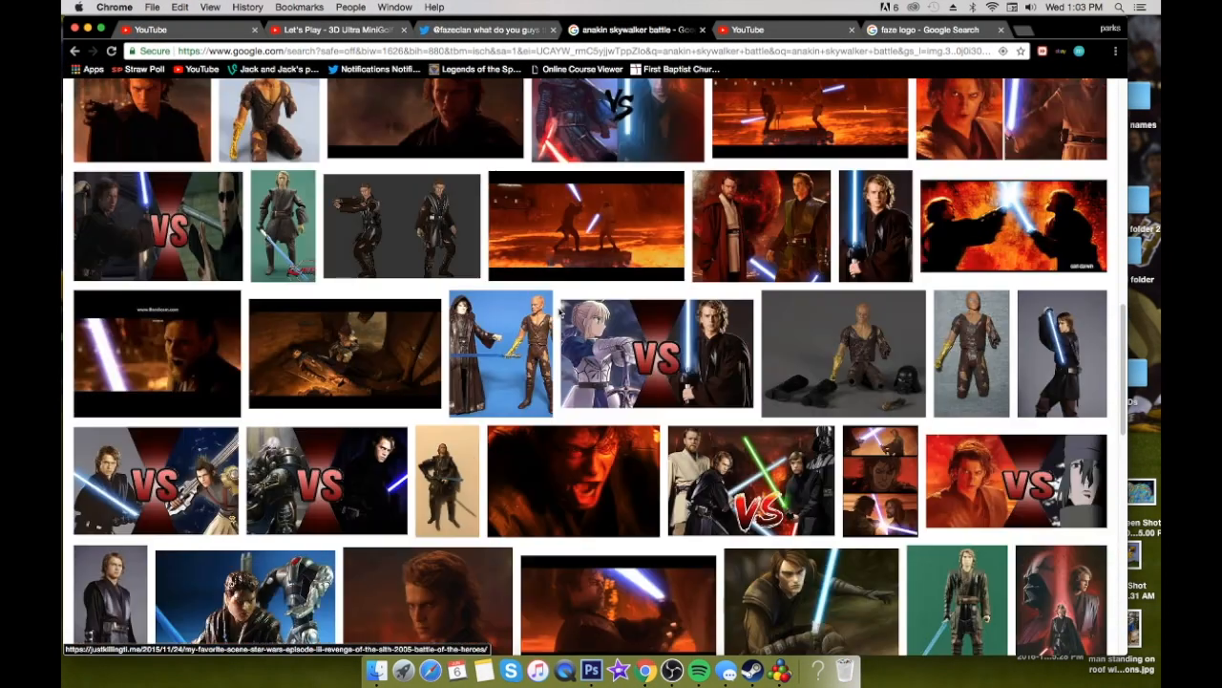
{"action": "scroll", "coordinate": [560, 313], "scroll_direction": "up", "scroll_amount": 5}
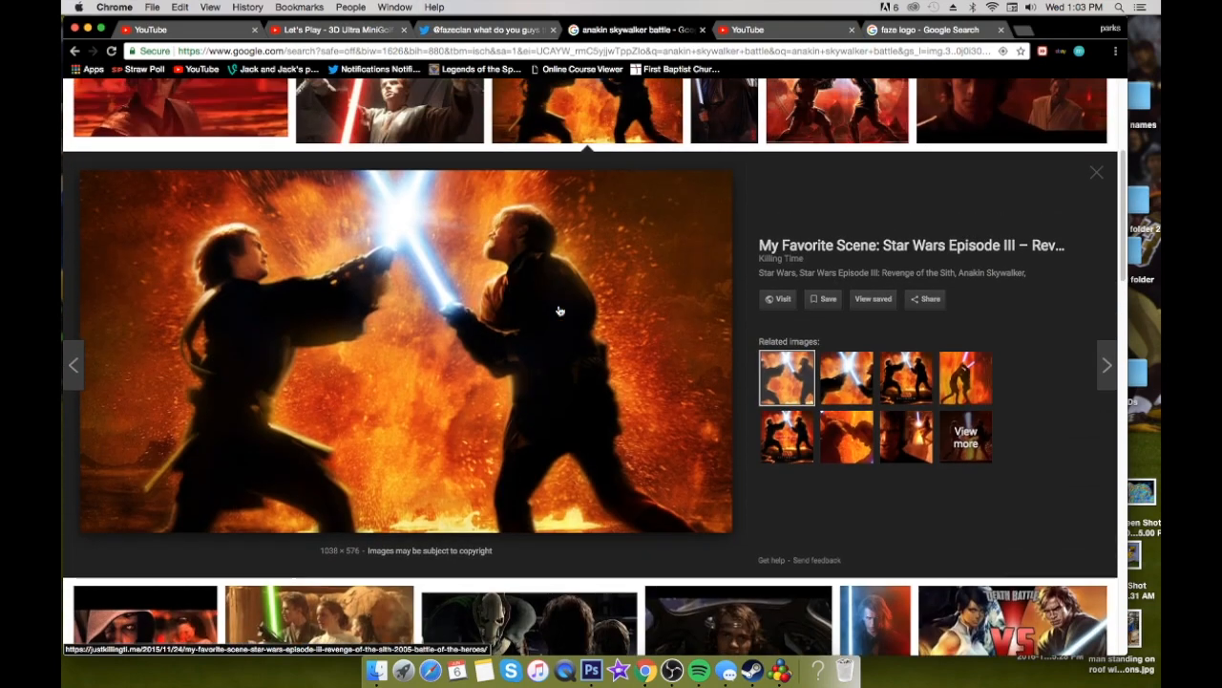
{"action": "right_click", "coordinate": [426, 306]}
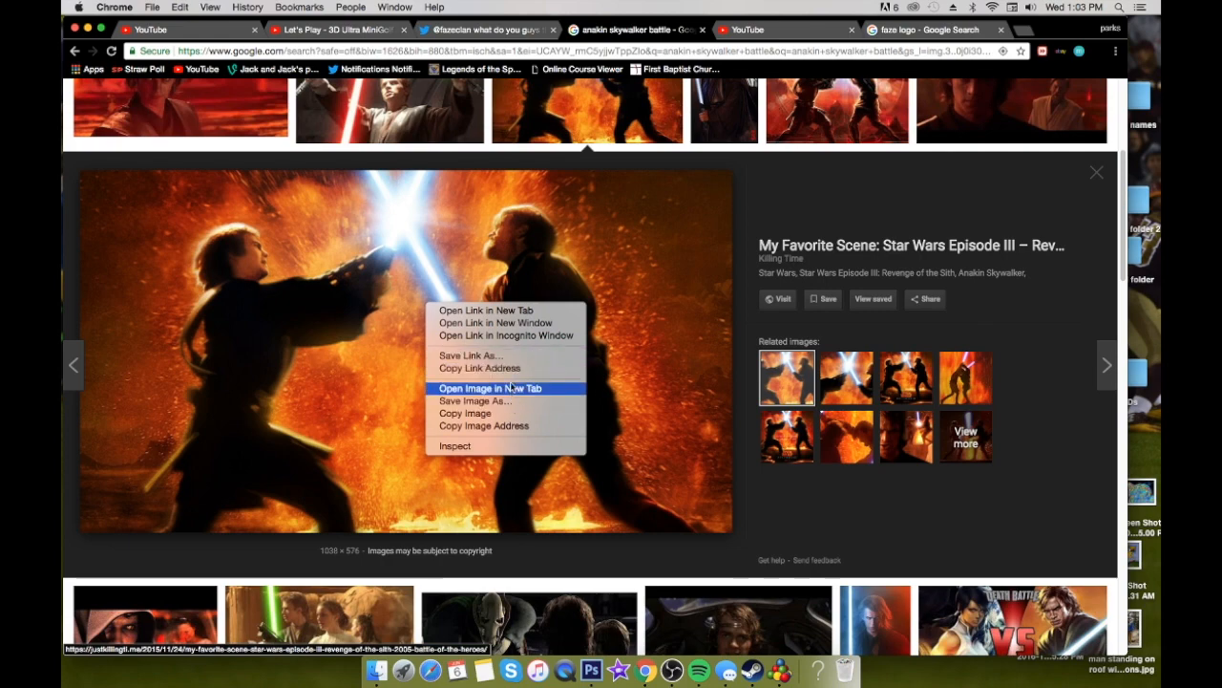
{"action": "left_click", "coordinate": [516, 413]}
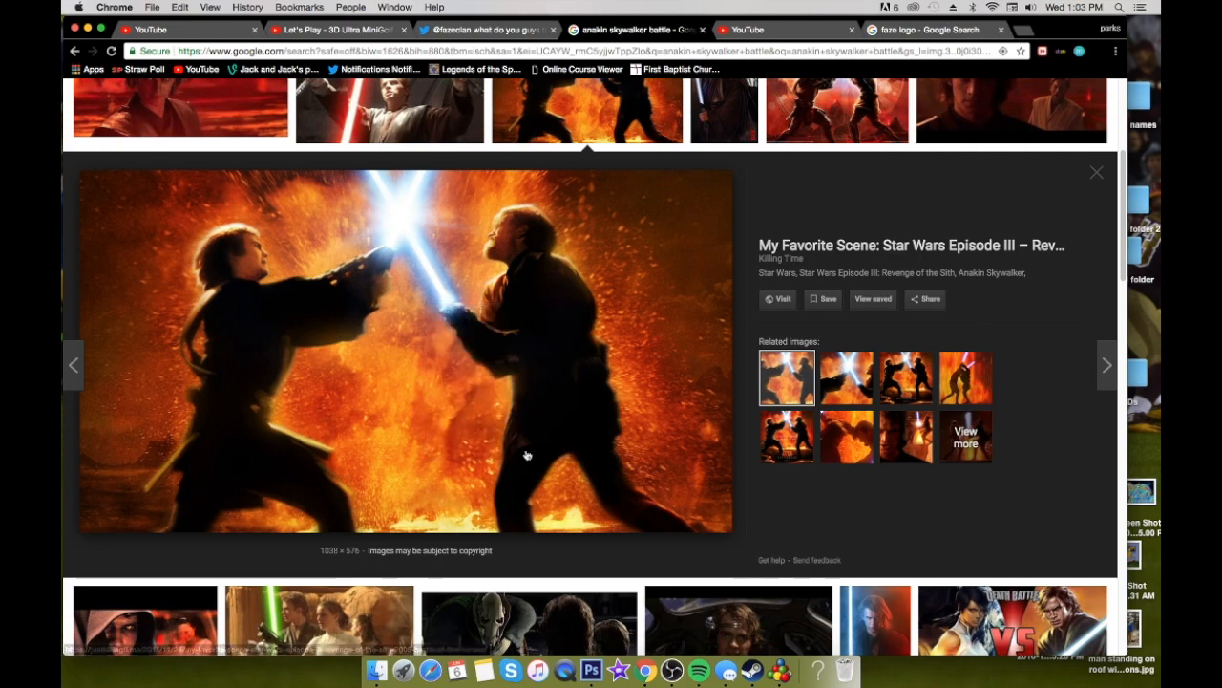
{"action": "left_click", "coordinate": [592, 672]}
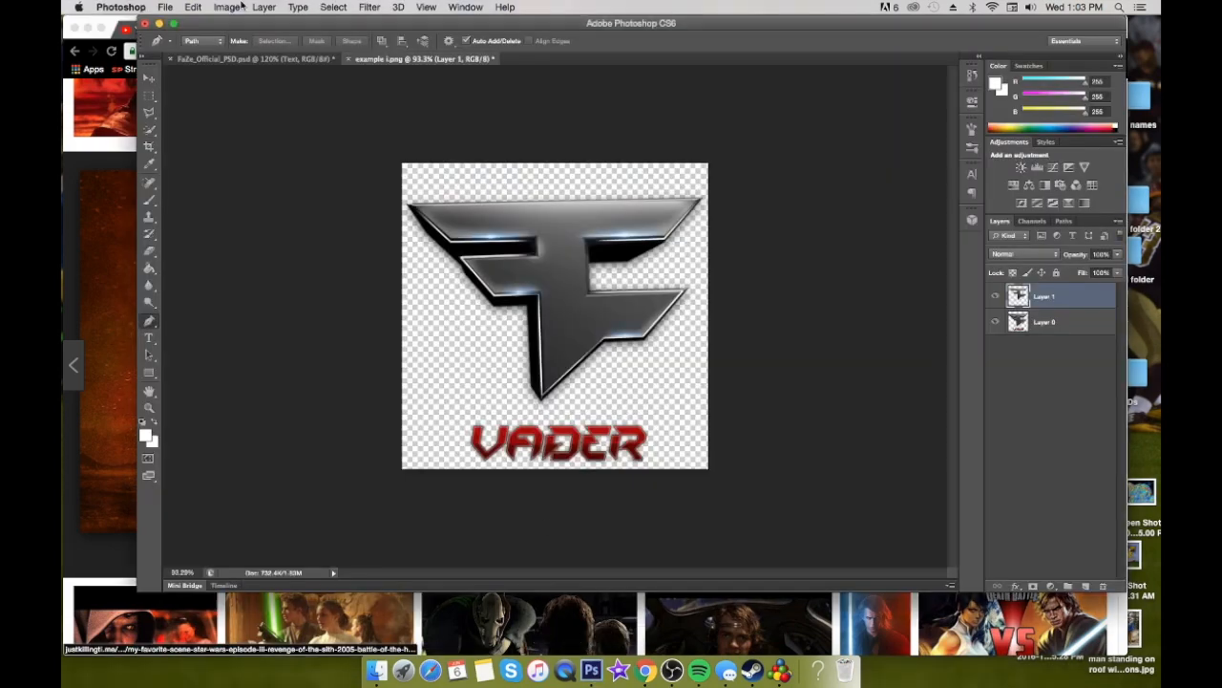
{"action": "left_click", "coordinate": [164, 7]}
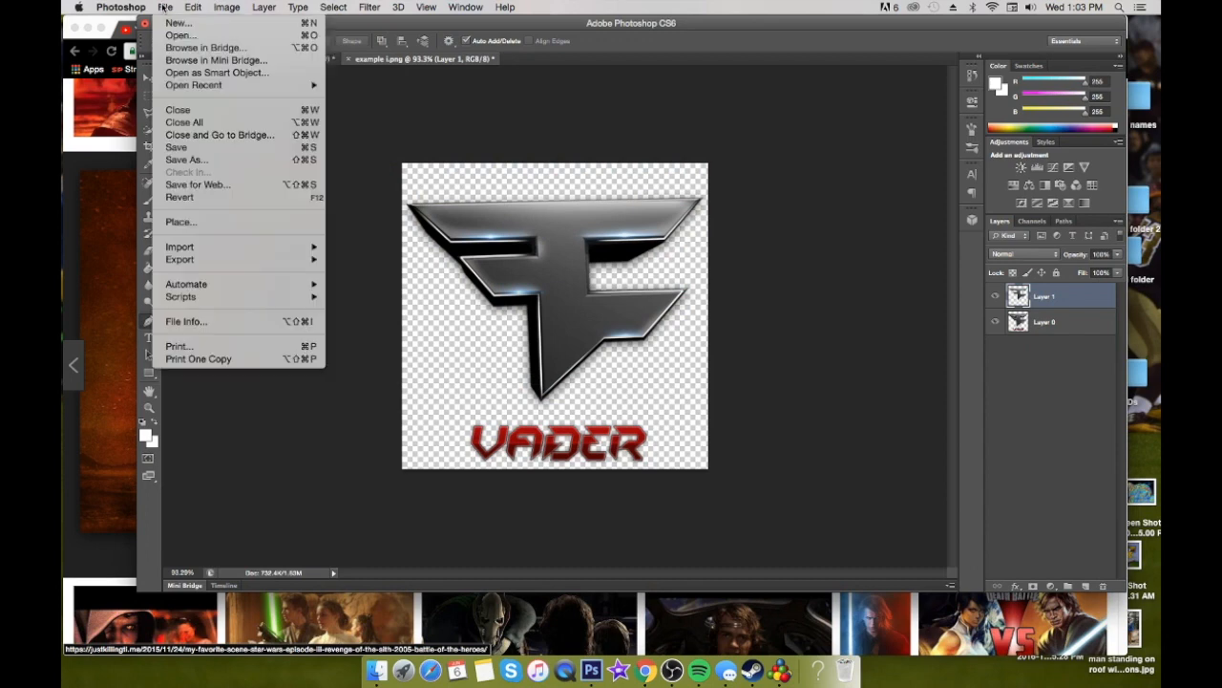
{"action": "left_click", "coordinate": [205, 223]}
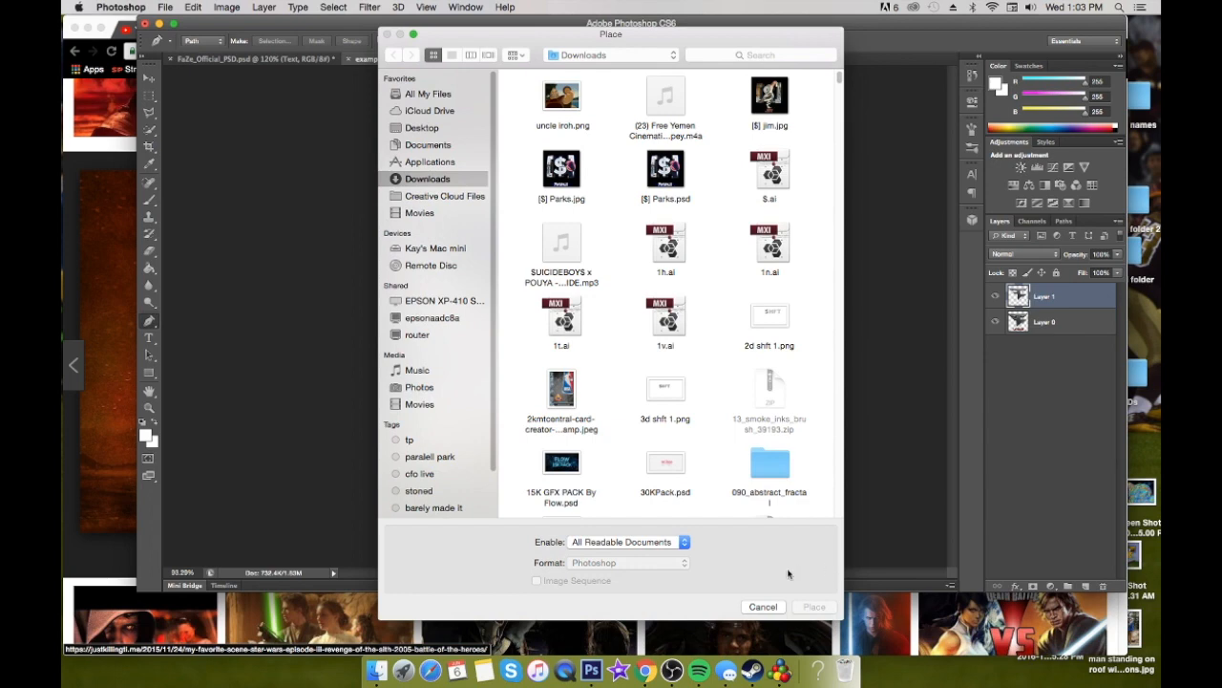
{"action": "left_click", "coordinate": [778, 607]}
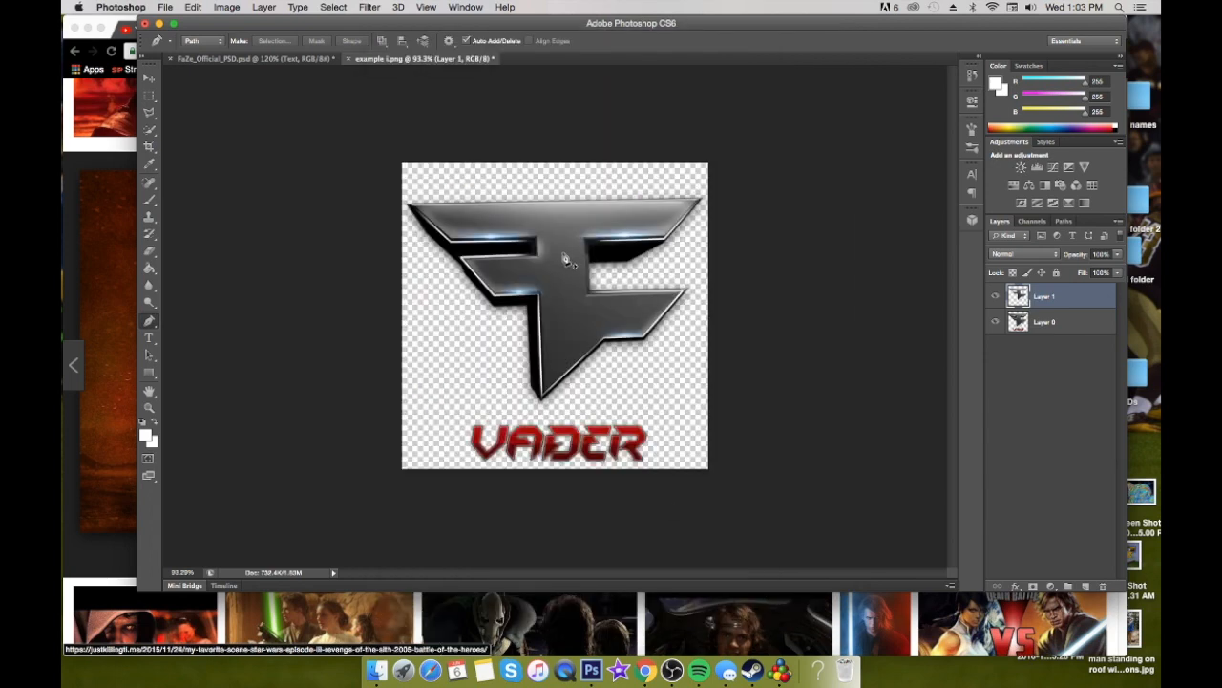
Paste the copied lightsaber duel image as a new layer above the cut-out logo face
{"action": "left_click", "coordinate": [149, 79]}
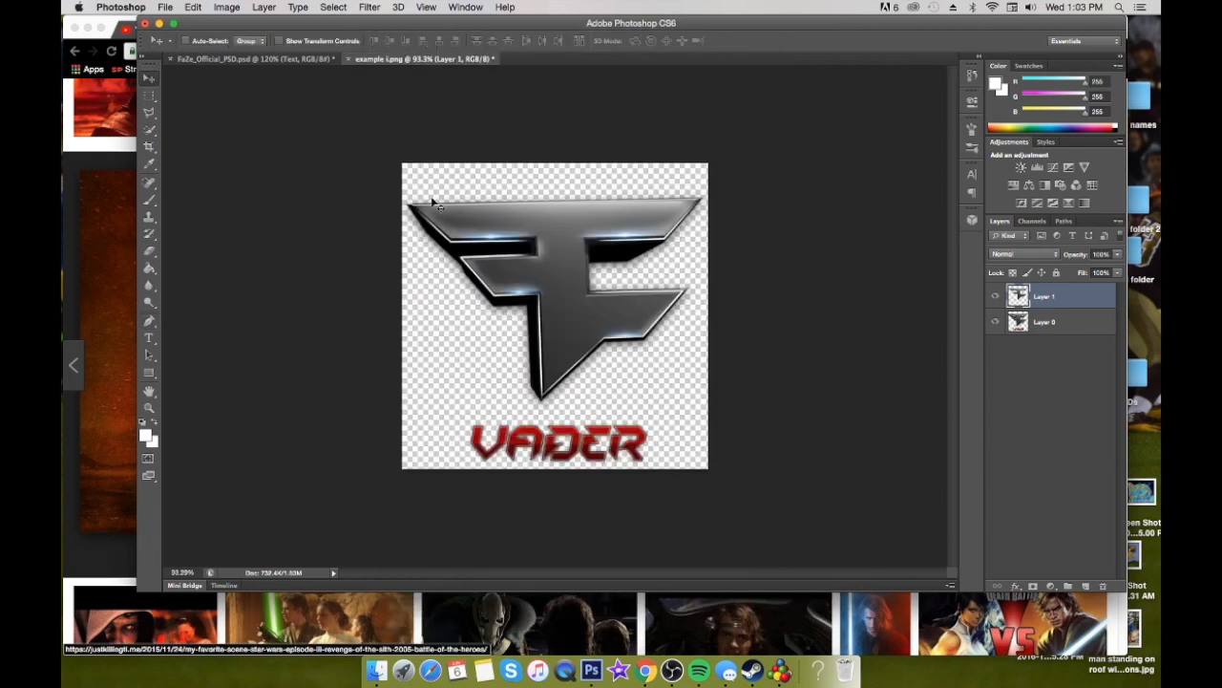
{"action": "scroll", "coordinate": [545, 242], "scroll_direction": "up", "scroll_amount": 1}
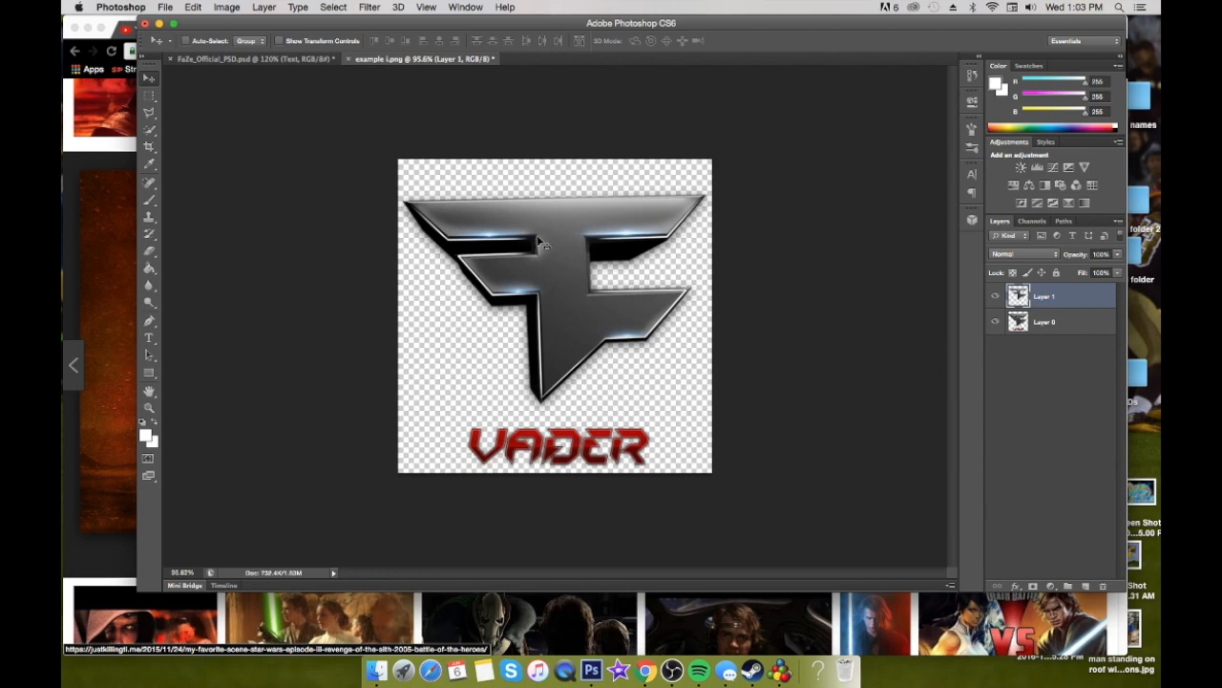
{"action": "key", "text": "super+v"}
Check the logo layers beneath the pasted duel image by hiding that image and showing it again
{"action": "right_click", "coordinate": [528, 238]}
{"action": "left_click", "coordinate": [456, 243]}
{"action": "left_click", "coordinate": [994, 297]}
{"action": "right_click", "coordinate": [622, 292]}
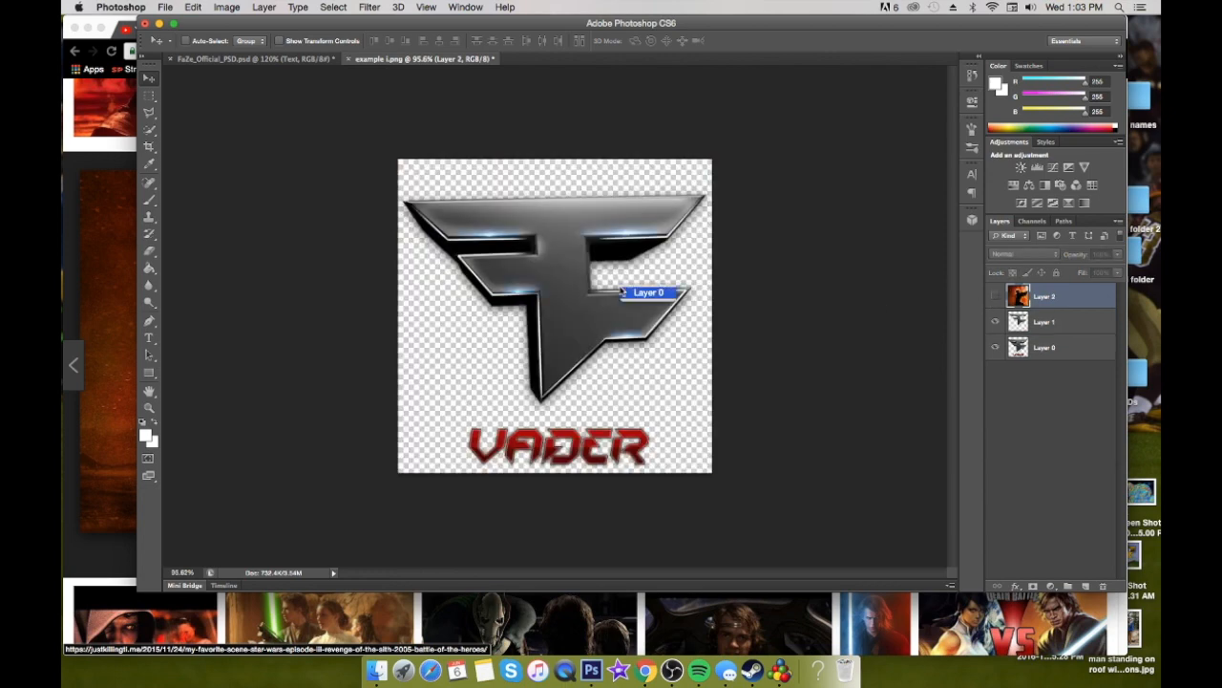
{"action": "right_click", "coordinate": [617, 268]}
{"action": "left_click", "coordinate": [606, 271]}
{"action": "left_click", "coordinate": [995, 297]}
Scale the duel image down to about 67.7% with Free Transform and place it over the logo, above the VADER text
{"action": "left_click_drag", "start_coordinate": [666, 286], "coordinate": [498, 272]}
{"action": "key", "text": "super+t"}
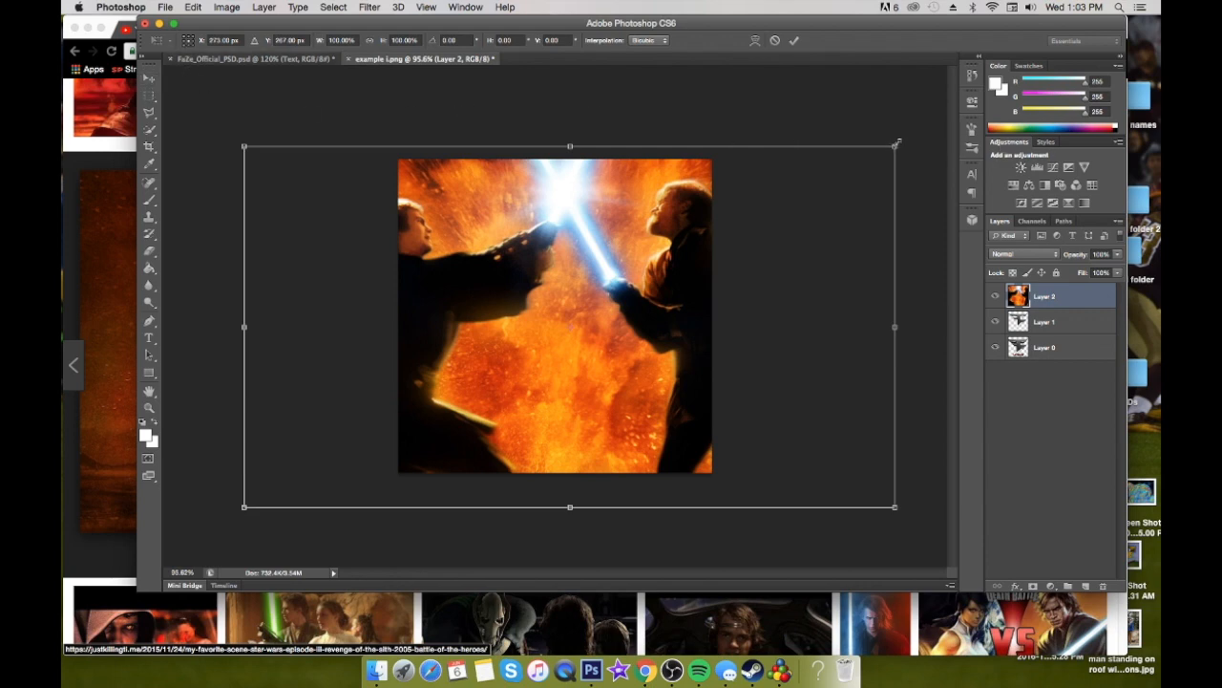
{"action": "left_click_drag", "start_coordinate": [898, 143], "coordinate": [766, 214]}
{"action": "left_click_drag", "start_coordinate": [646, 296], "coordinate": [676, 247]}
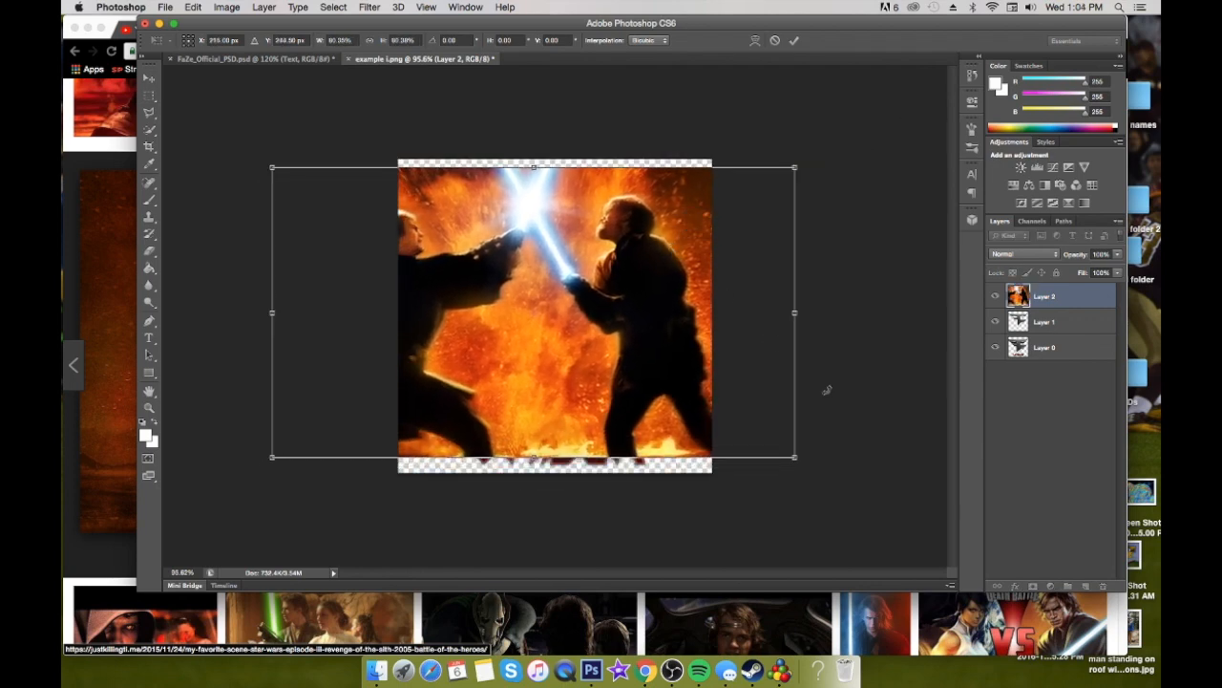
{"action": "mouse_move", "coordinate": [796, 459]}
{"action": "left_mouse_down"}
{"action": "mouse_move", "coordinate": [808, 411]}
{"action": "mouse_move", "coordinate": [795, 456]}
{"action": "left_mouse_up"}
{"action": "left_click_drag", "start_coordinate": [793, 459], "coordinate": [713, 411]}
{"action": "left_click_drag", "start_coordinate": [595, 372], "coordinate": [713, 330]}
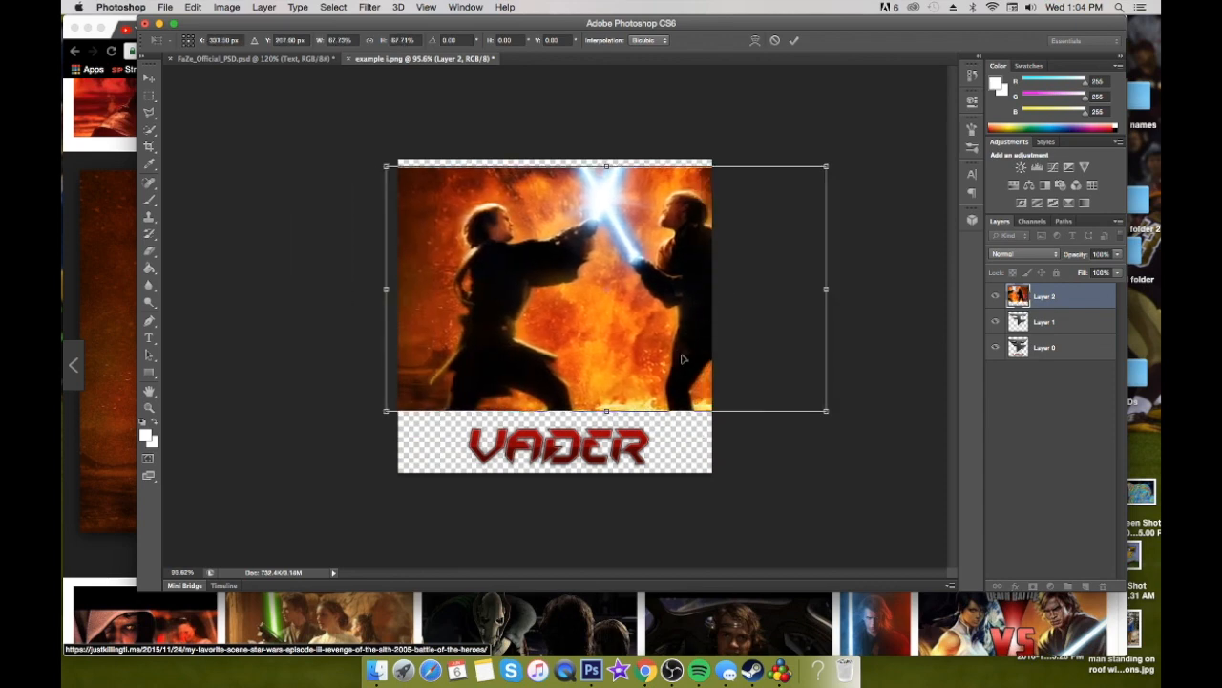
{"action": "left_click", "coordinate": [793, 43]}
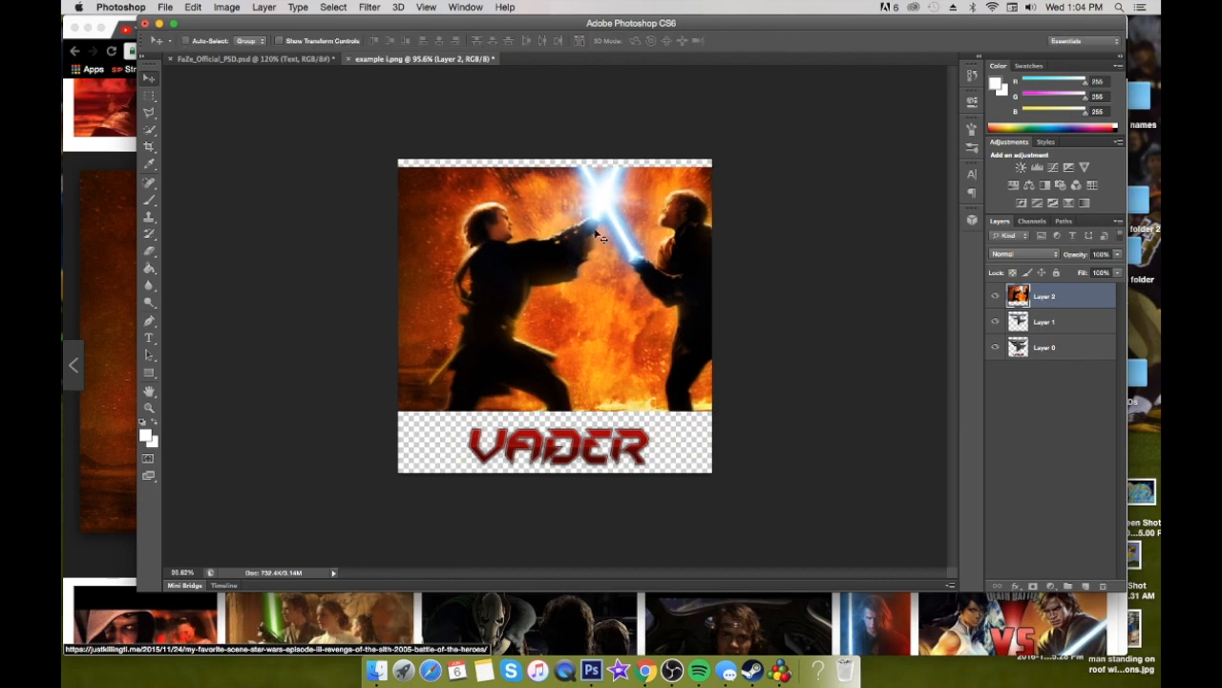
Lower the duel image layer's opacity to 61% and shift the image slightly left over the logo
{"action": "left_click", "coordinate": [1117, 257]}
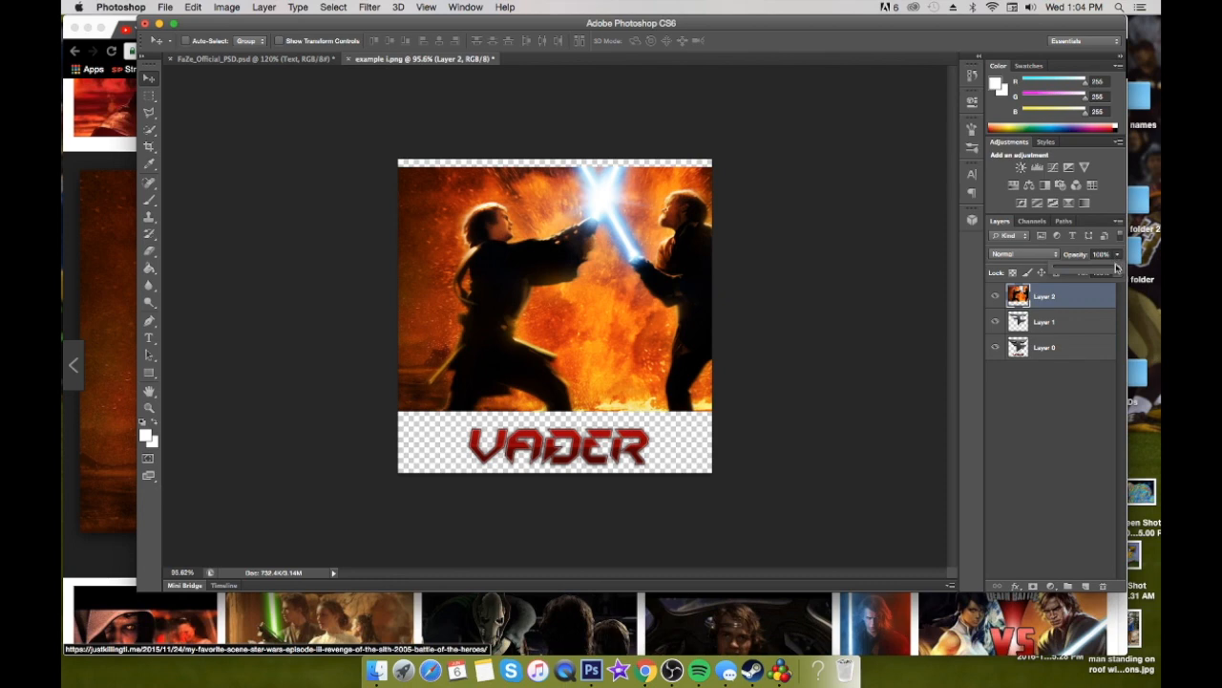
{"action": "left_click_drag", "start_coordinate": [1119, 271], "coordinate": [1095, 272]}
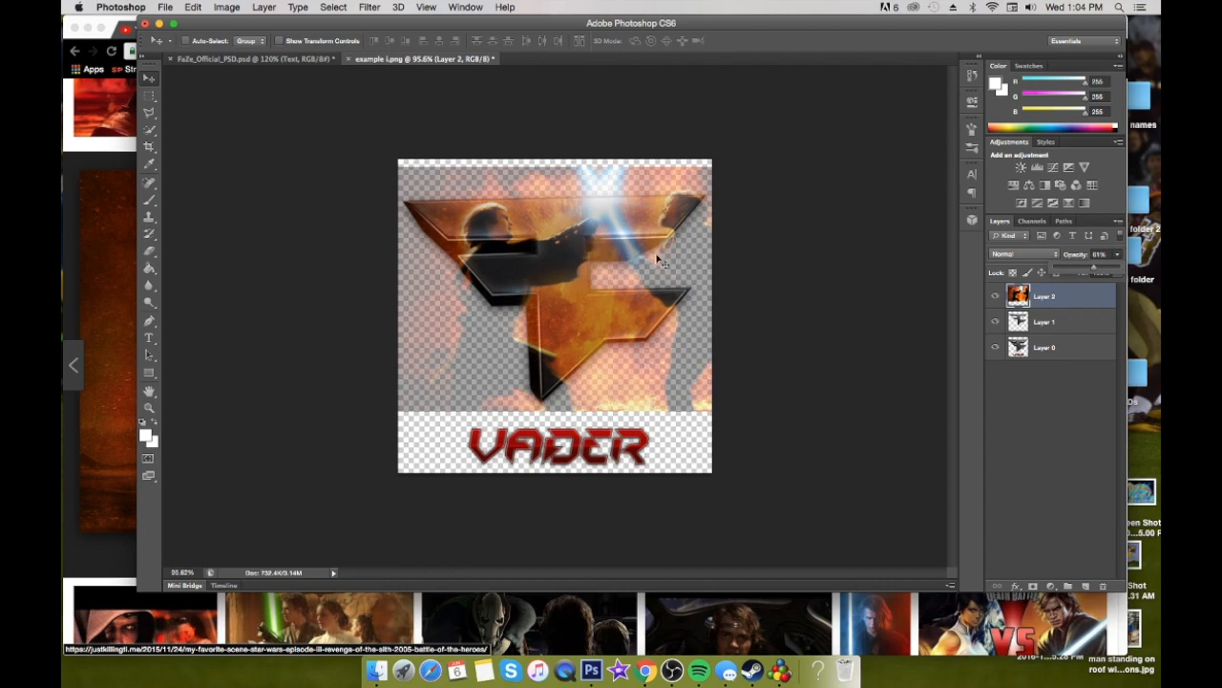
{"action": "left_click_drag", "start_coordinate": [661, 261], "coordinate": [635, 257]}
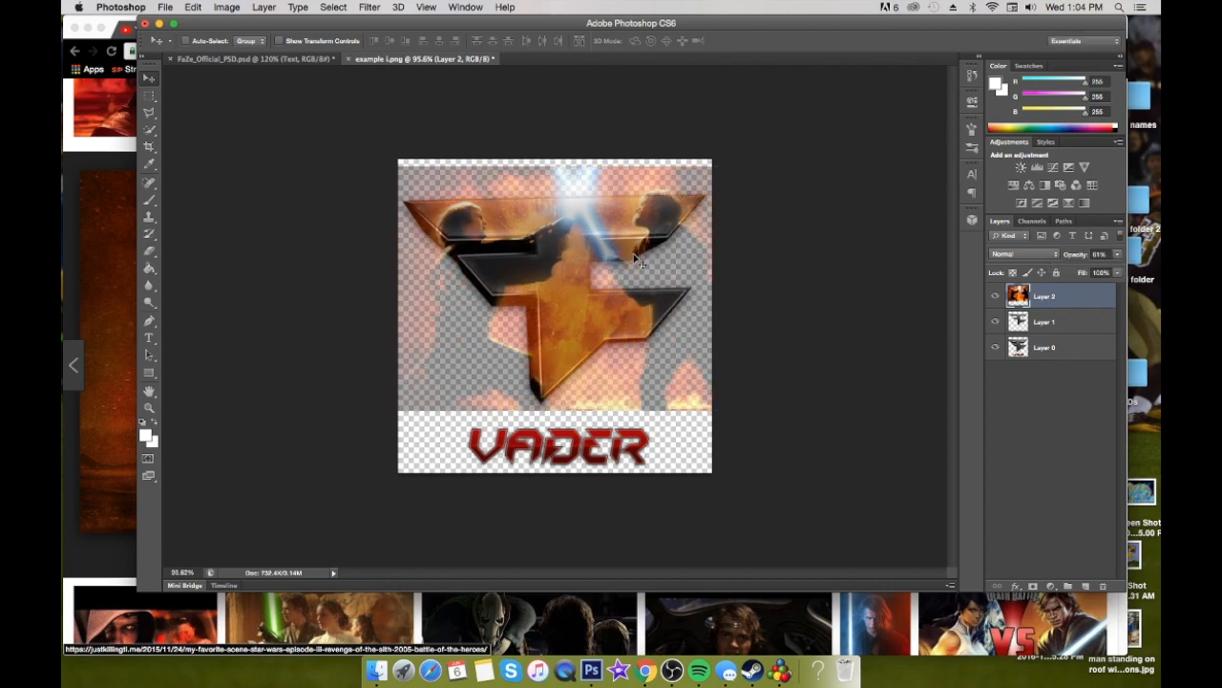
Free Transform the duel image to about 86.6% and nudge it so both fighters and the crossed lightsabers line up with the logo face
{"action": "key", "text": "ctrl+t"}
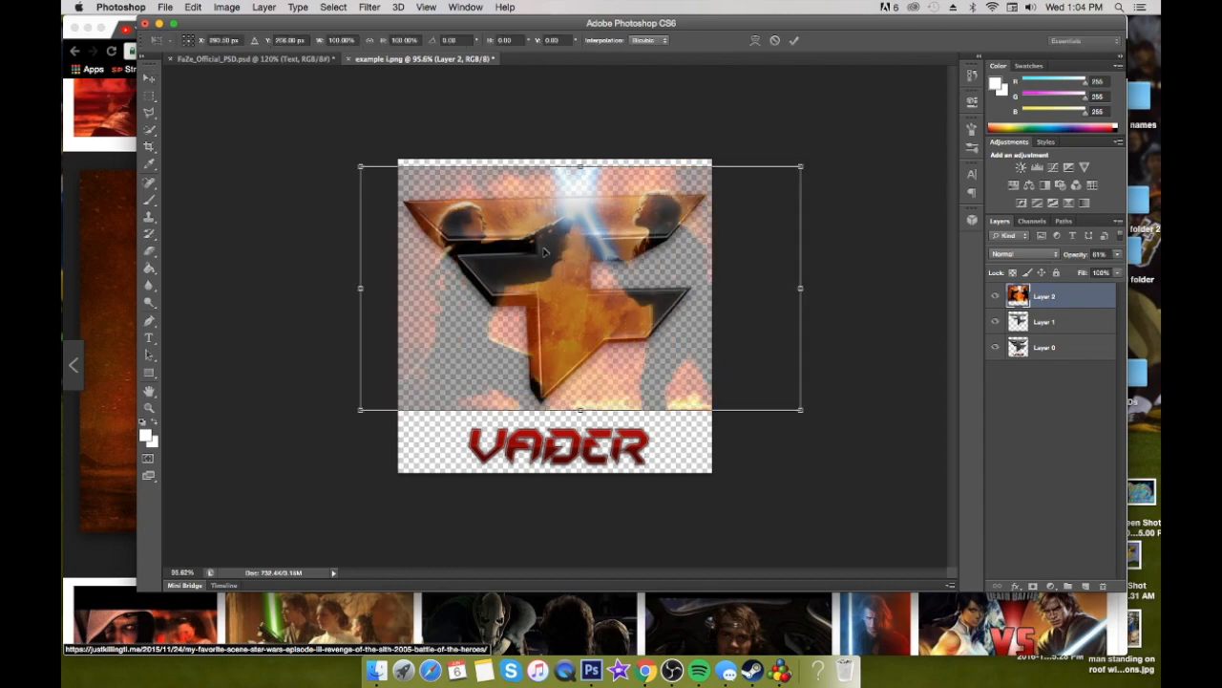
{"action": "left_click_drag", "start_coordinate": [802, 412], "coordinate": [791, 406]}
{"action": "left_click_drag", "start_coordinate": [794, 165], "coordinate": [745, 193]}
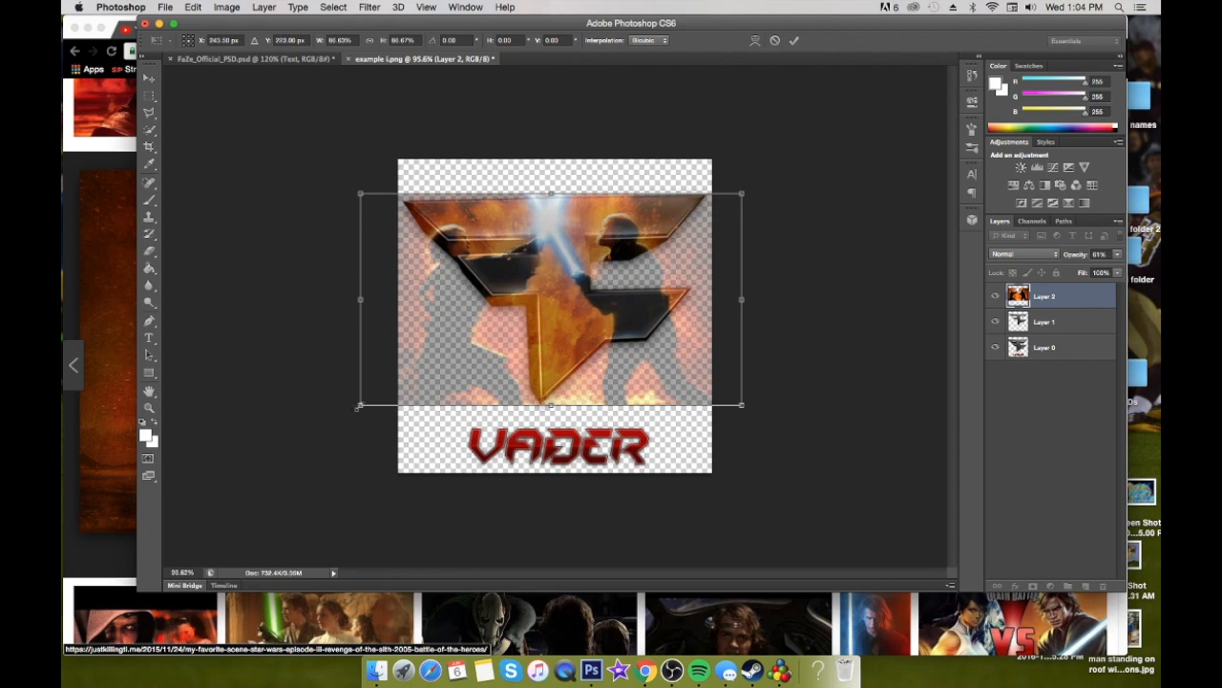
{"action": "left_click_drag", "start_coordinate": [502, 315], "coordinate": [507, 308]}
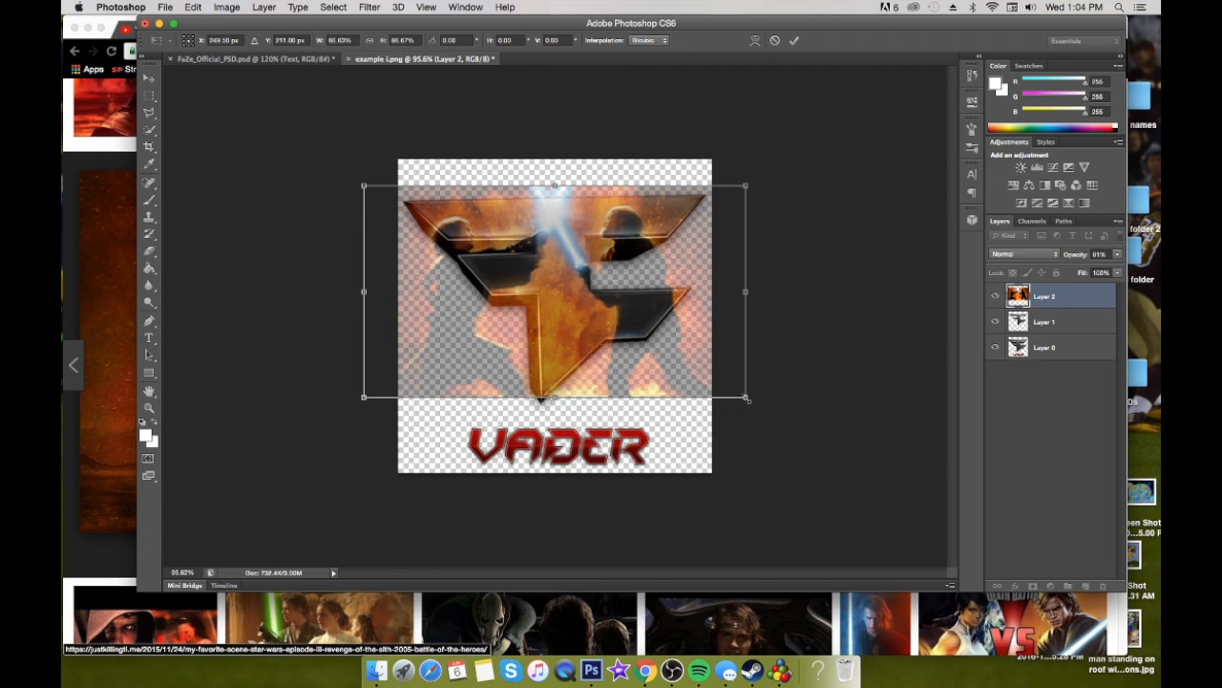
{"action": "key", "text": "Down"}
{"action": "key", "text": "Down"}
{"action": "key", "text": "Down"}
{"action": "key", "text": "Down"}
{"action": "key", "text": "Down"}
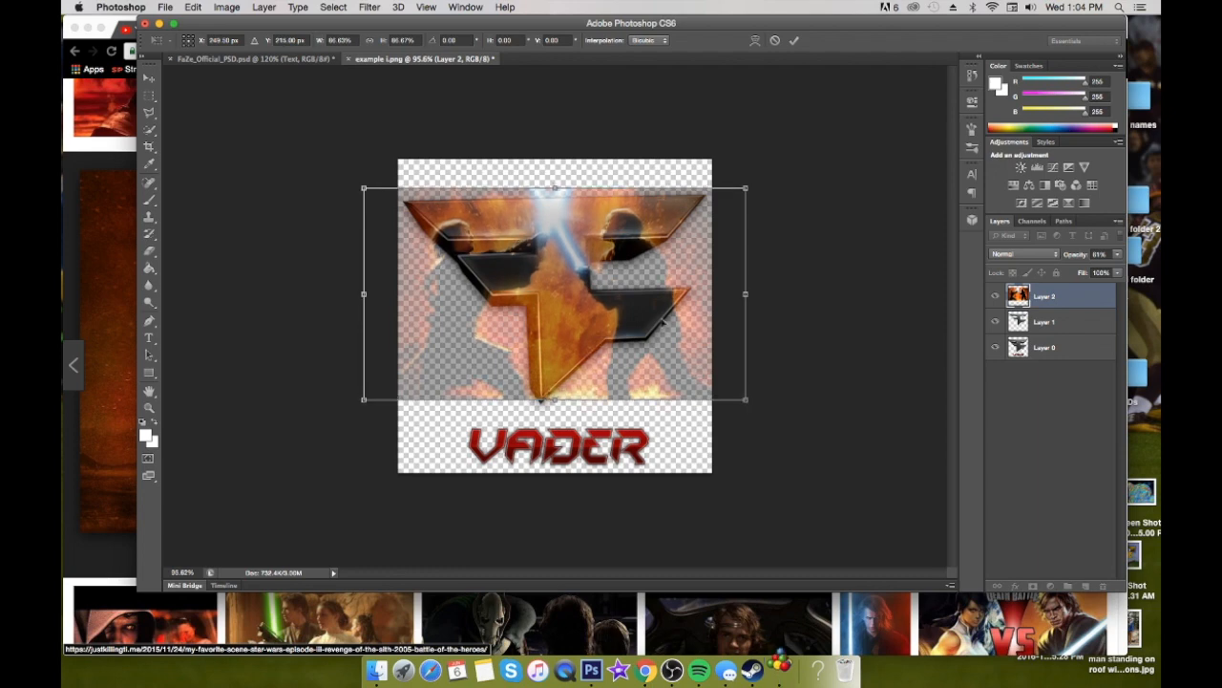
{"action": "key", "text": "Up"}
{"action": "left_click", "coordinate": [793, 40]}
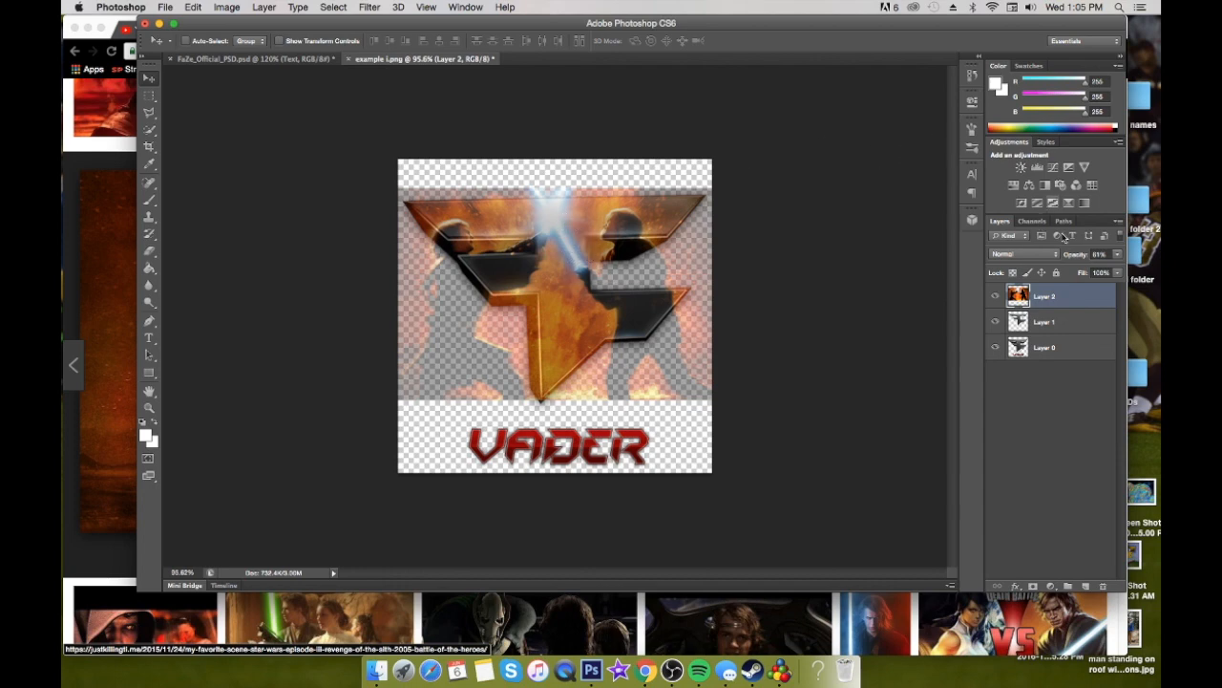
Restore the duel image layer to 100% opacity and clip it to the logo face layer below
{"action": "left_click", "coordinate": [1117, 253]}
{"action": "left_click_drag", "start_coordinate": [1098, 271], "coordinate": [1136, 274]}
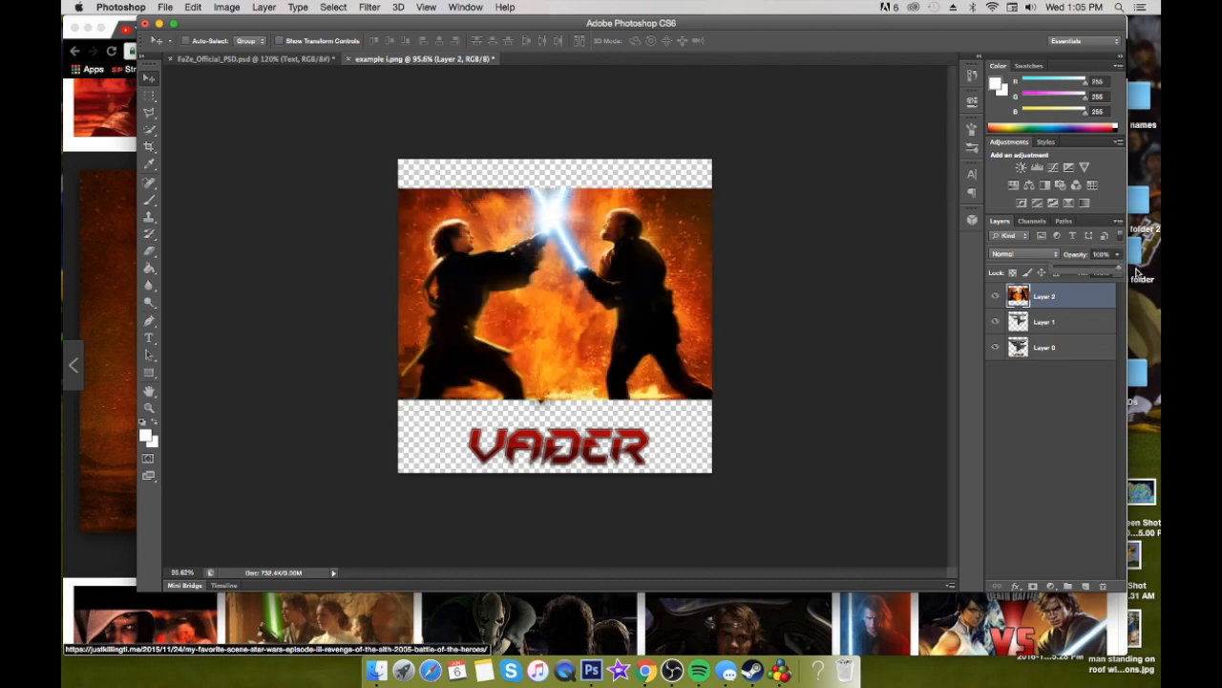
{"action": "right_click", "coordinate": [1084, 296]}
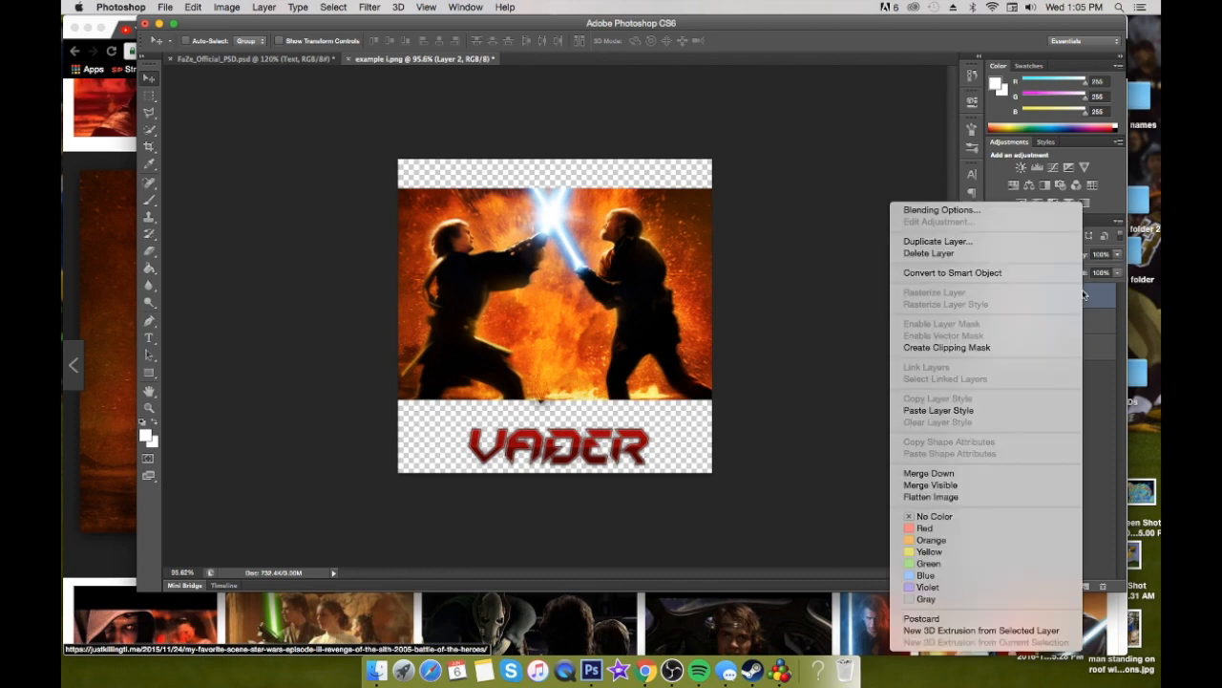
{"action": "left_click", "coordinate": [988, 348]}
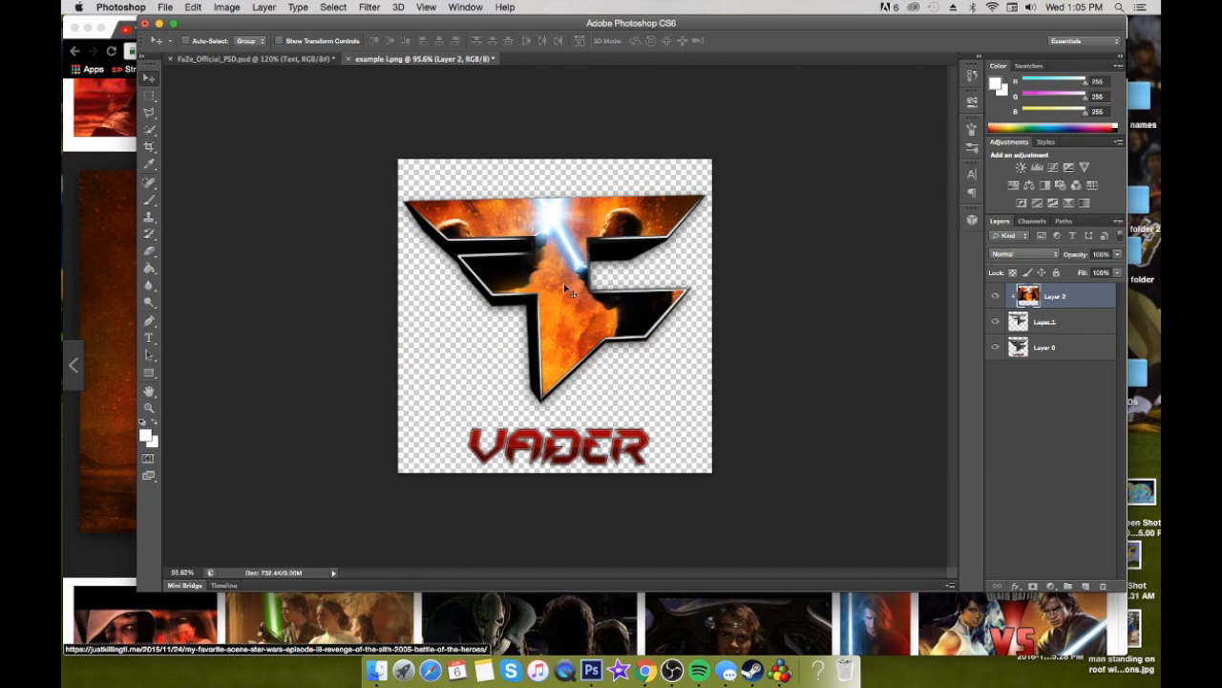
Try erasing along the logo's upper-left edge with the Eraser, and undo the stroke
{"action": "scroll", "coordinate": [599, 274], "scroll_direction": "up", "scroll_amount": 1}
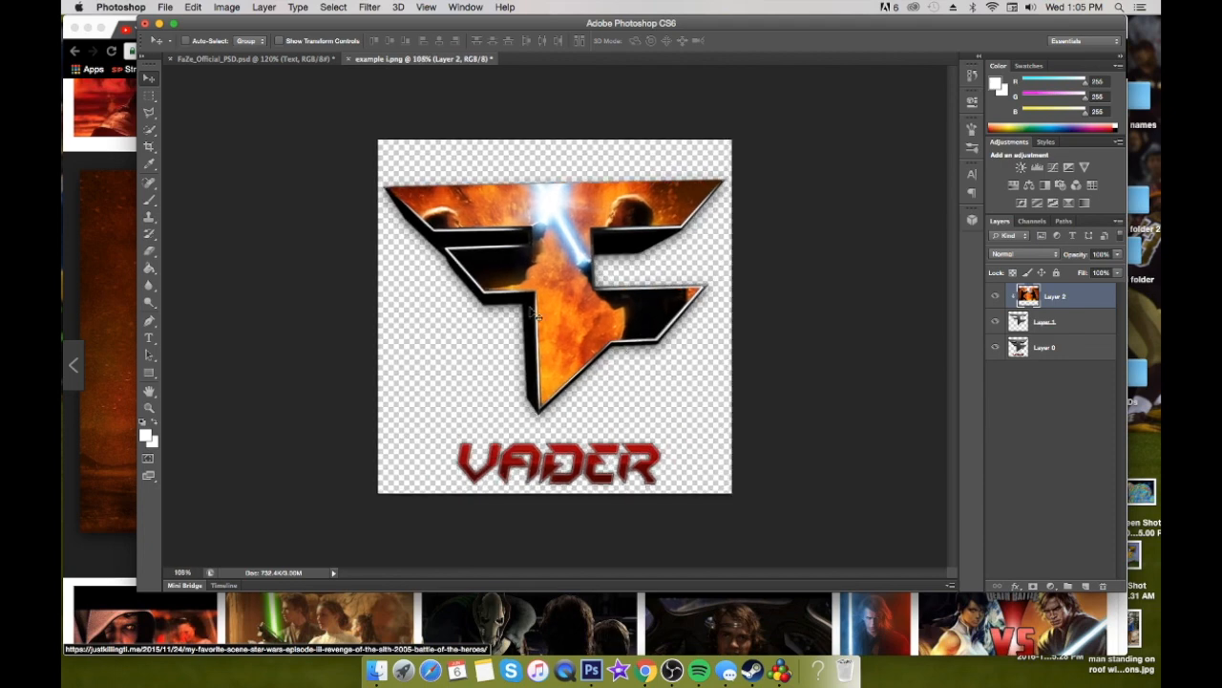
{"action": "key", "text": "e"}
{"action": "left_click_drag", "start_coordinate": [395, 181], "coordinate": [480, 183]}
{"action": "key", "text": "super+z"}
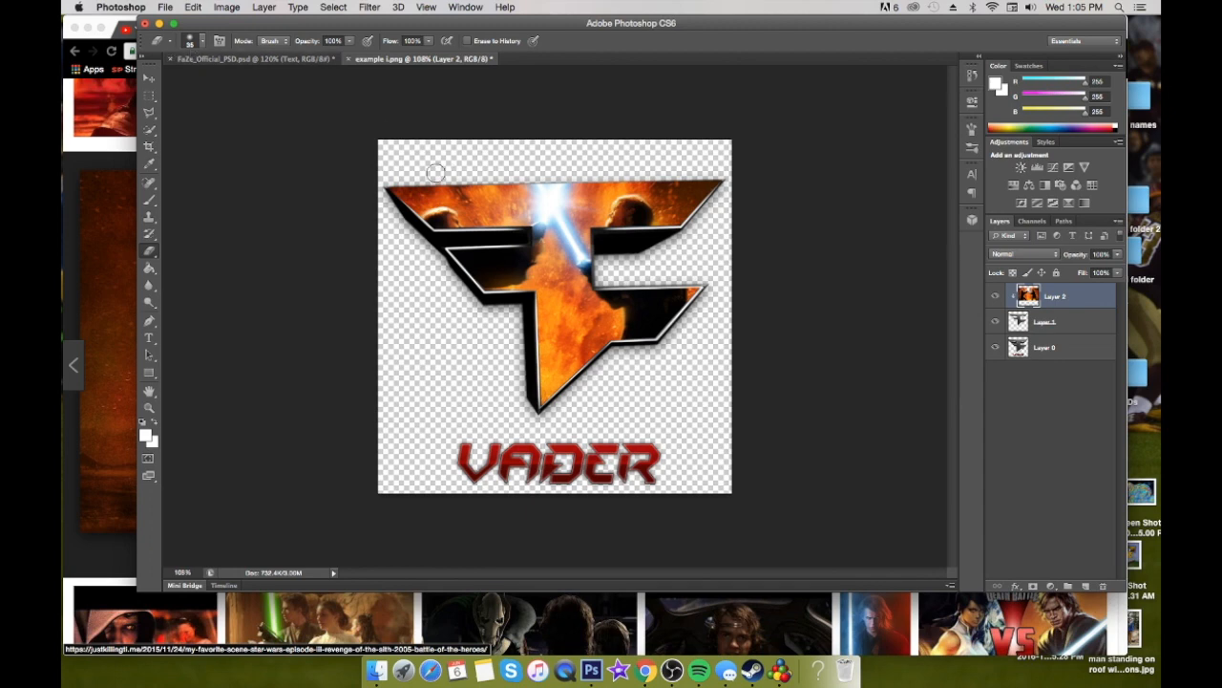
Set the Eraser to 100% hardness and 20 px size, and try cleaning up the logo's top edge
{"action": "left_click", "coordinate": [201, 41]}
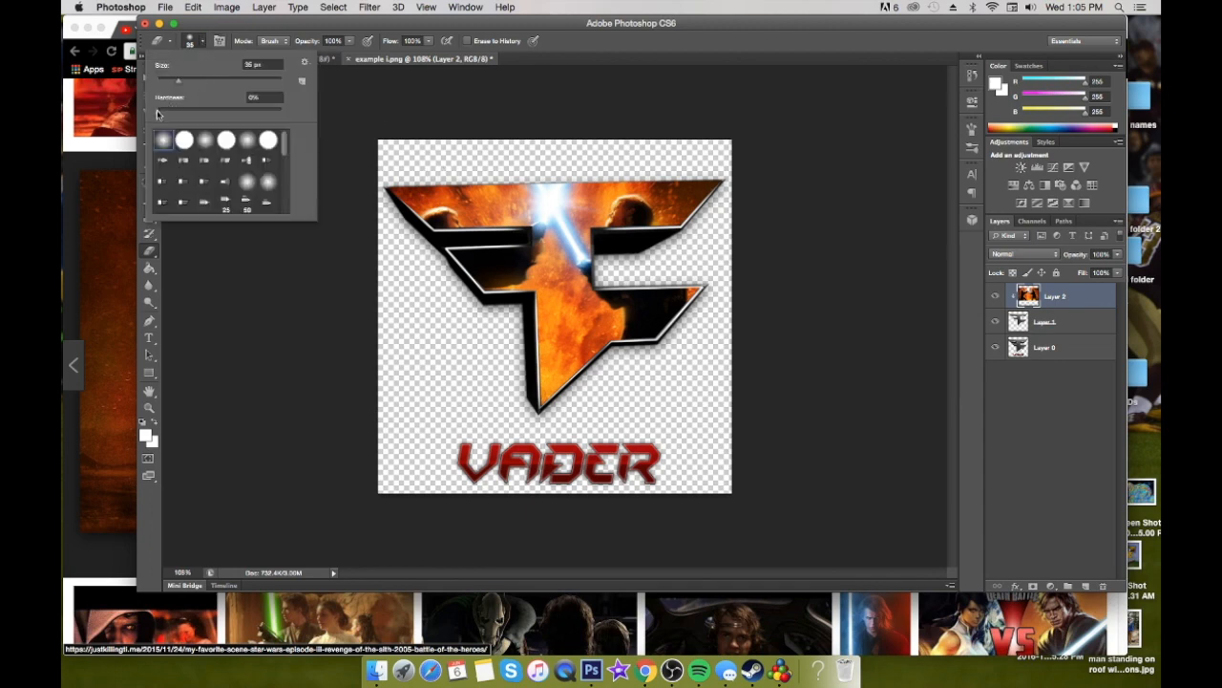
{"action": "left_click", "coordinate": [402, 163]}
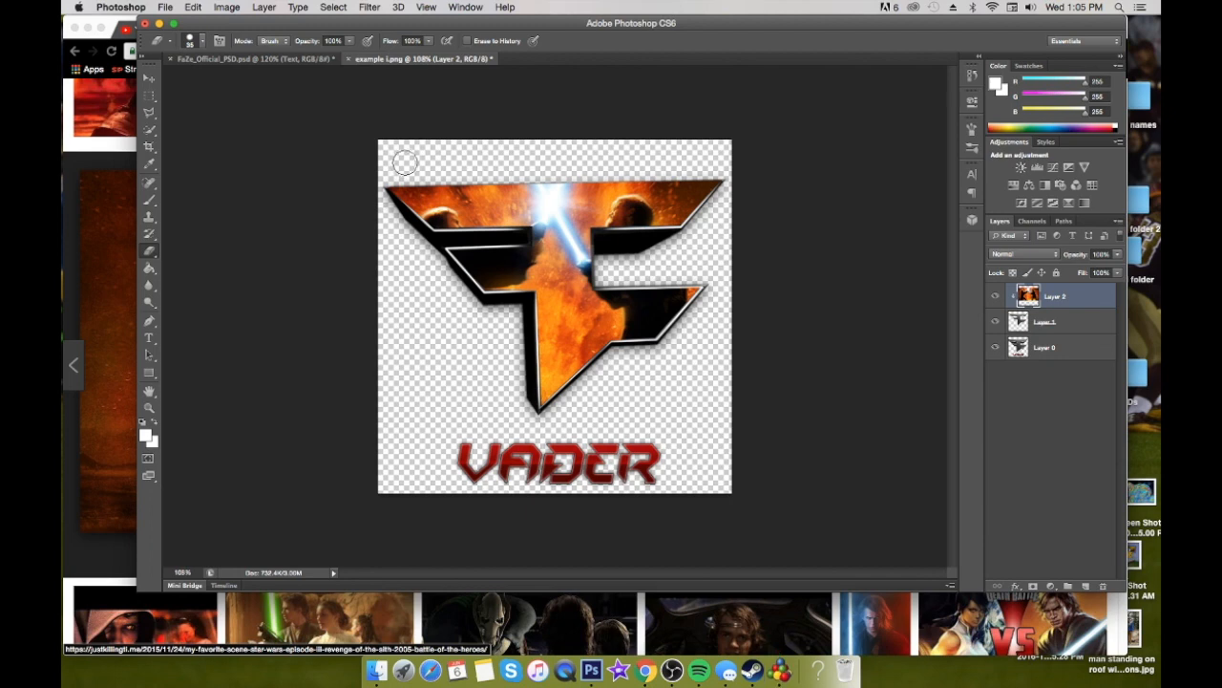
{"action": "left_click", "coordinate": [204, 42]}
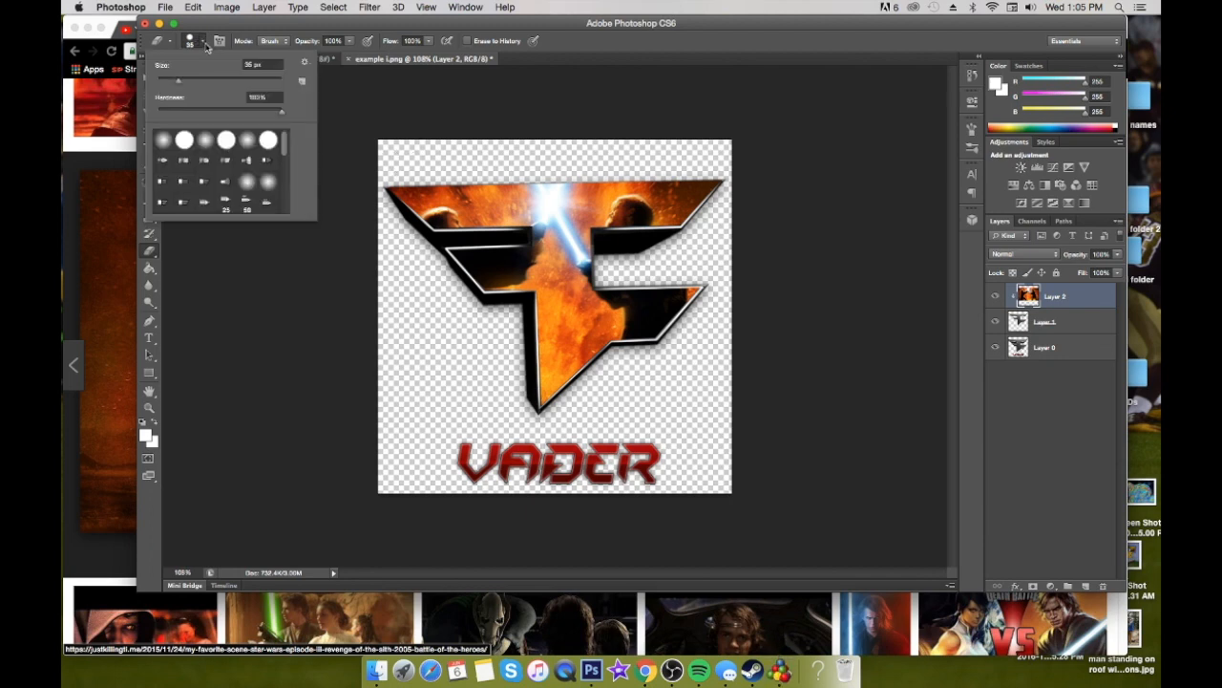
{"action": "left_click", "coordinate": [516, 124]}
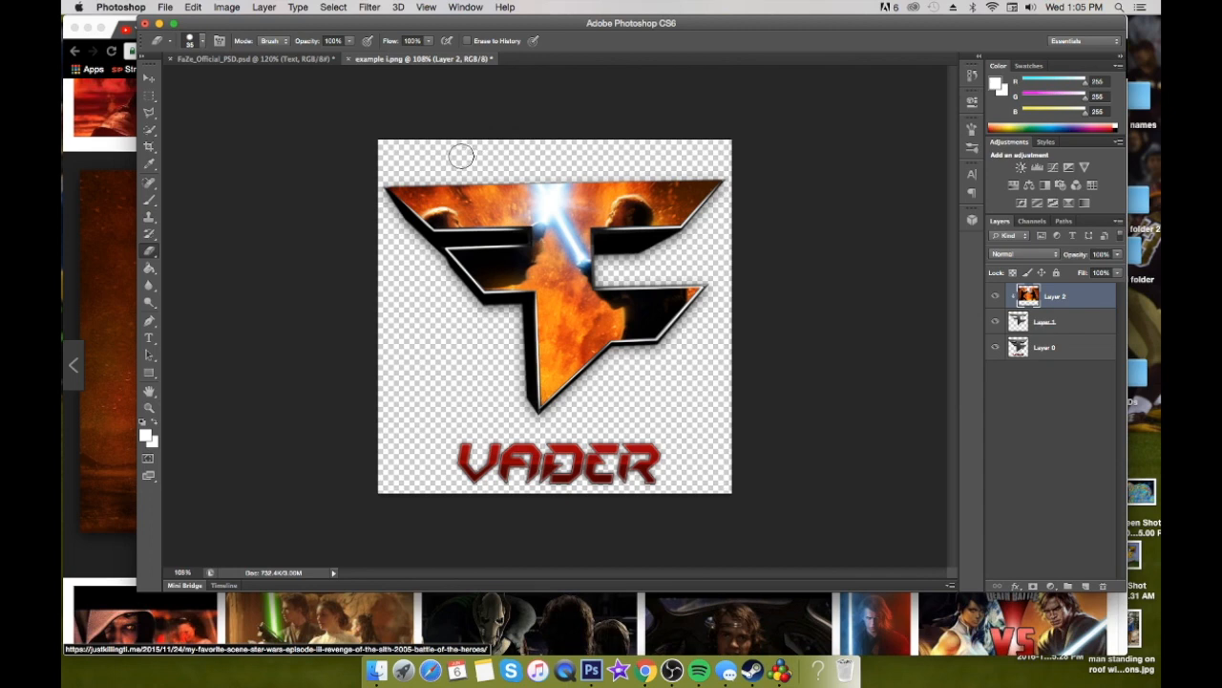
{"action": "key", "text": "bracketright"}
{"action": "key", "text": "bracketleft"}
{"action": "key", "text": "bracketleft"}
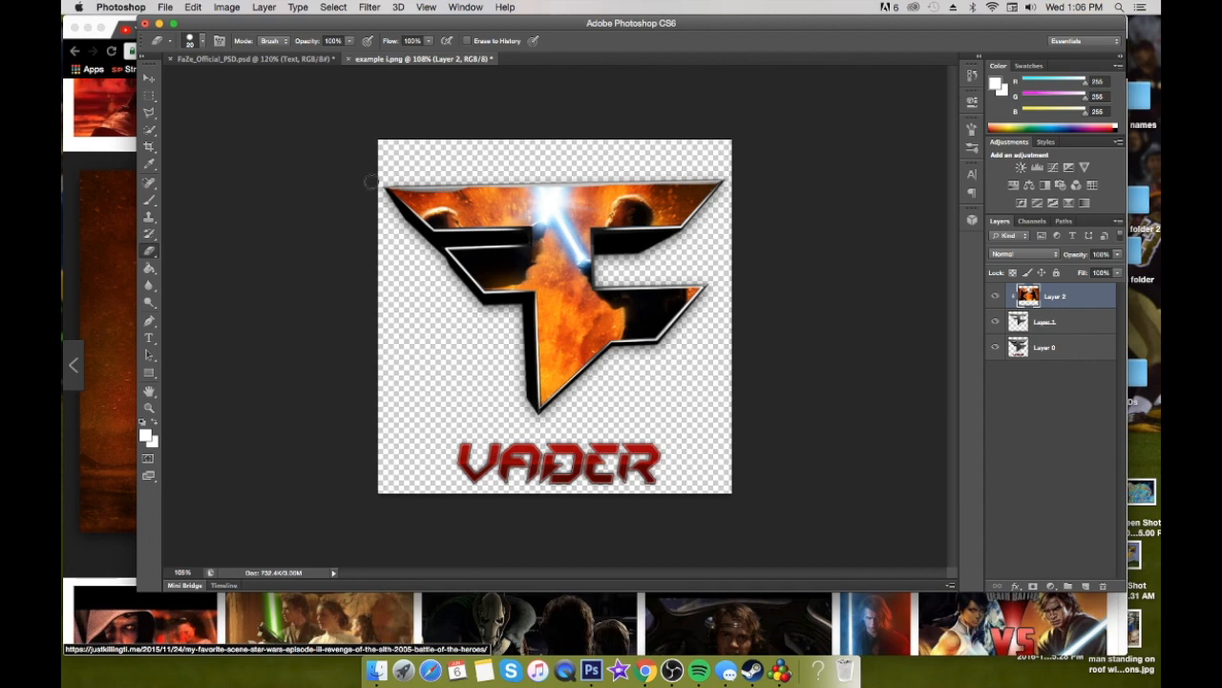
{"action": "key", "text": "super+z"}
Revert the document to the Create Clipping Mask history state, discarding the eraser strokes
{"action": "left_click", "coordinate": [971, 76]}
{"action": "left_click", "coordinate": [972, 78]}
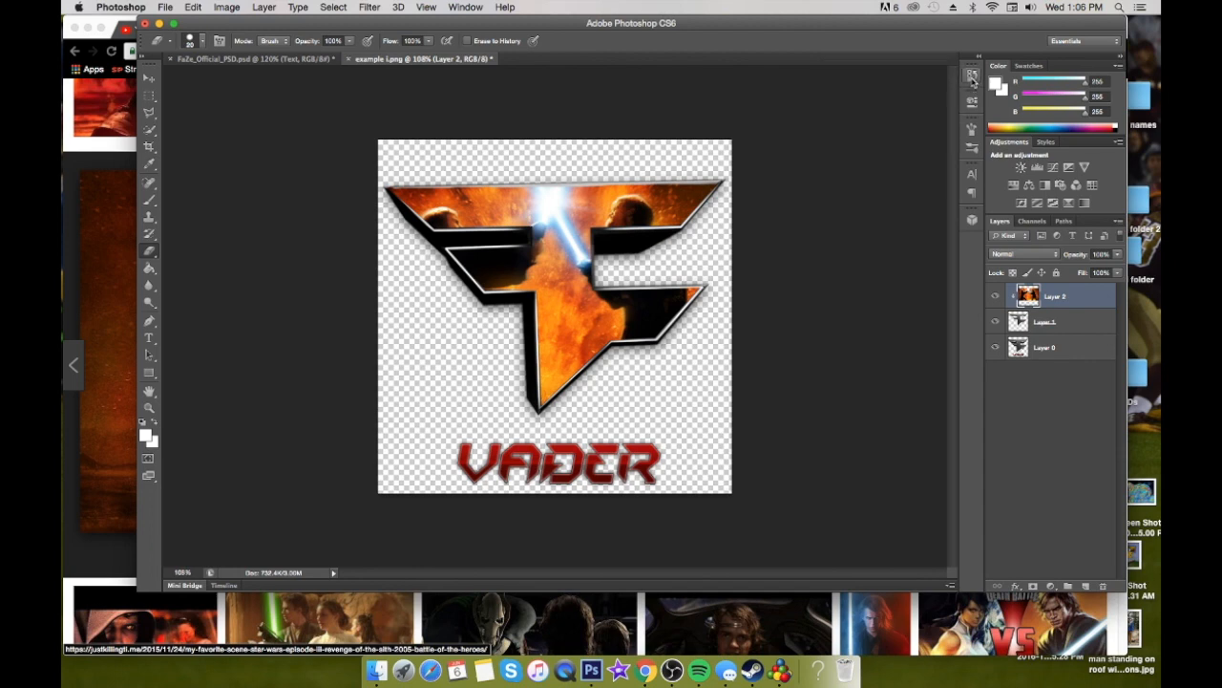
{"action": "left_click", "coordinate": [972, 78]}
{"action": "scroll", "coordinate": [925, 92], "scroll_direction": "up", "scroll_amount": 5}
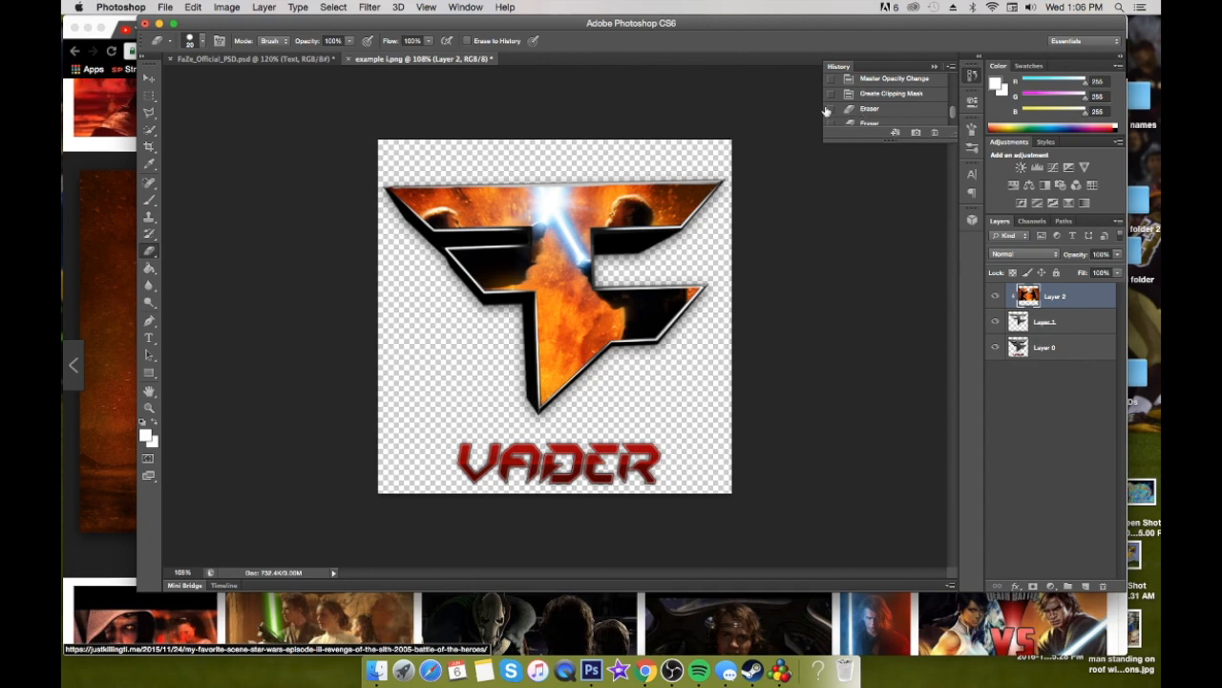
{"action": "left_click", "coordinate": [902, 95]}
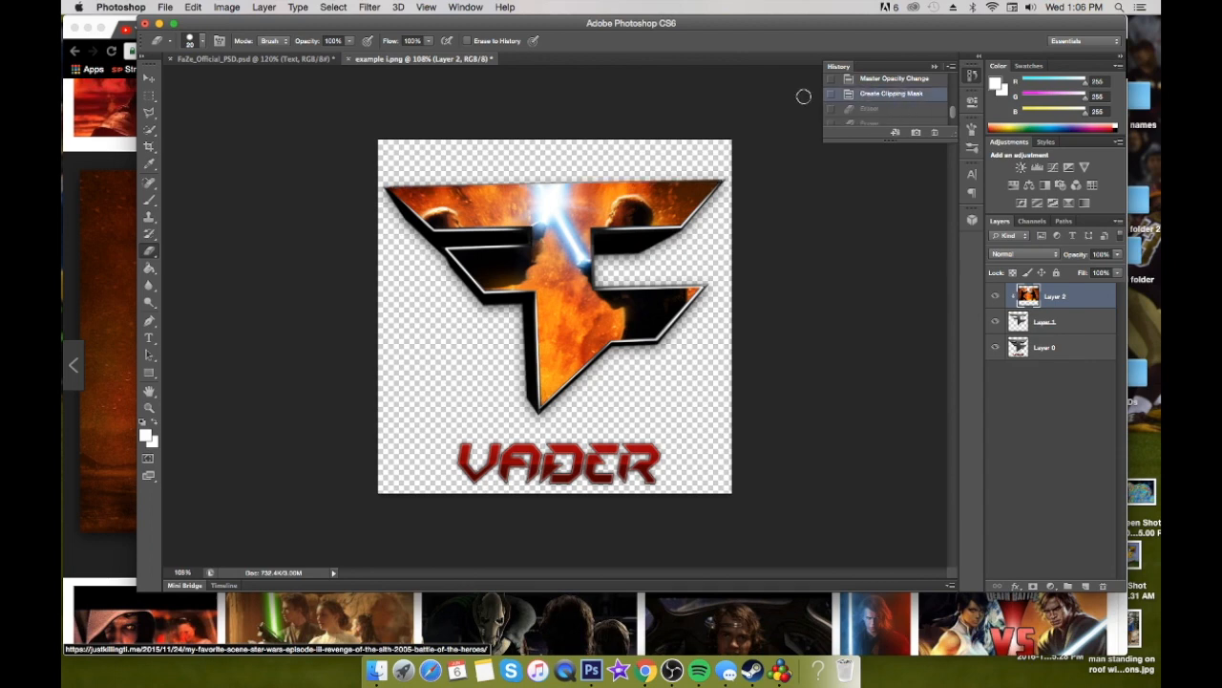
{"action": "left_click", "coordinate": [933, 66]}
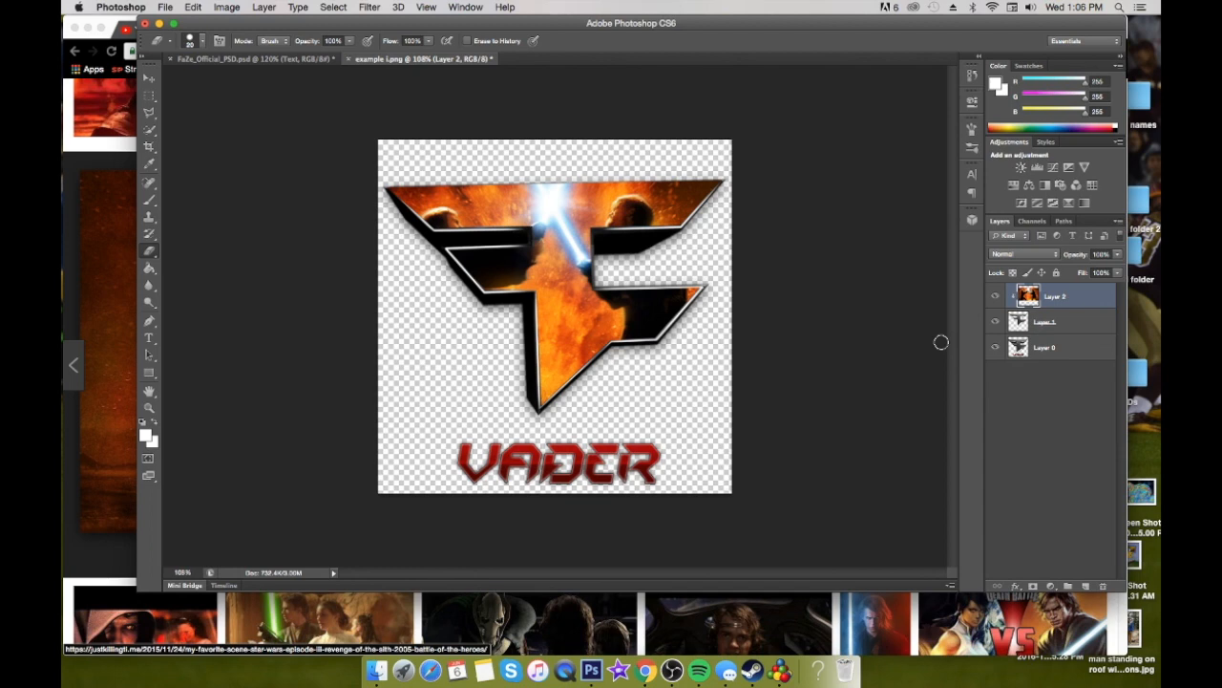
Switch to Chrome, browse the faze logo image results, examine the FaZe Roblox logo's edges and shading, and return to Photoshop
{"action": "left_click", "coordinate": [147, 78]}
{"action": "left_click", "coordinate": [480, 645]}
{"action": "left_click", "coordinate": [877, 29]}
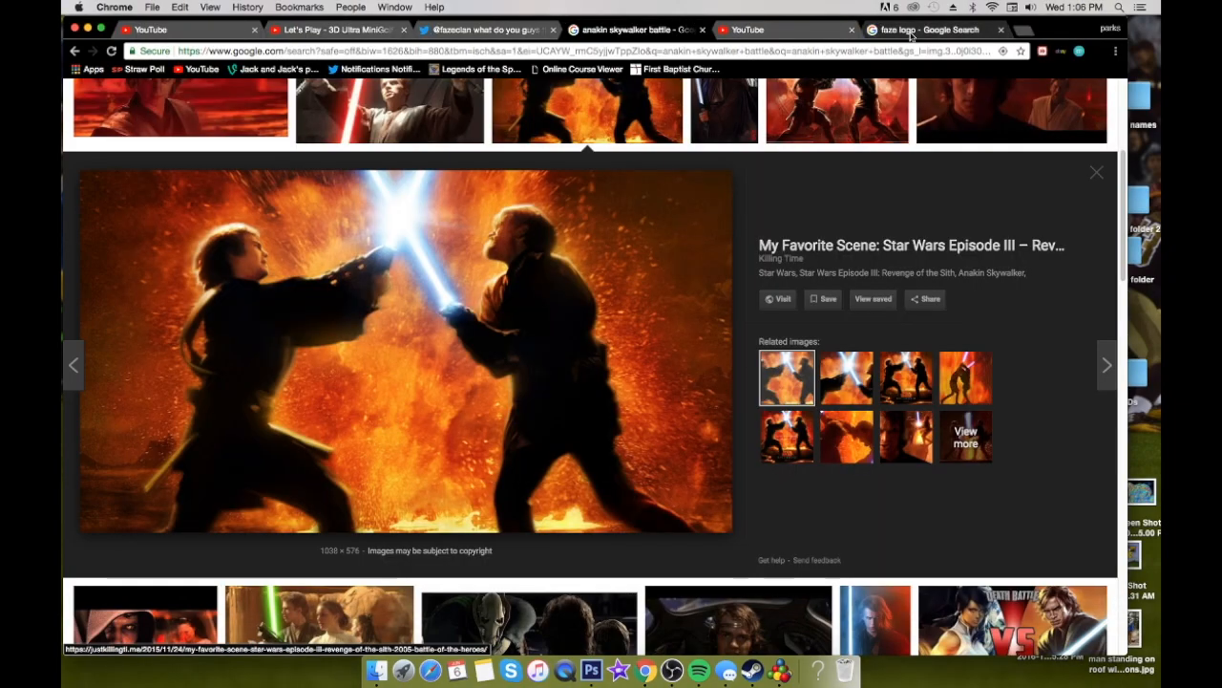
{"action": "scroll", "coordinate": [421, 191], "scroll_direction": "down", "scroll_amount": 10}
{"action": "scroll", "coordinate": [423, 186], "scroll_direction": "down", "scroll_amount": 10}
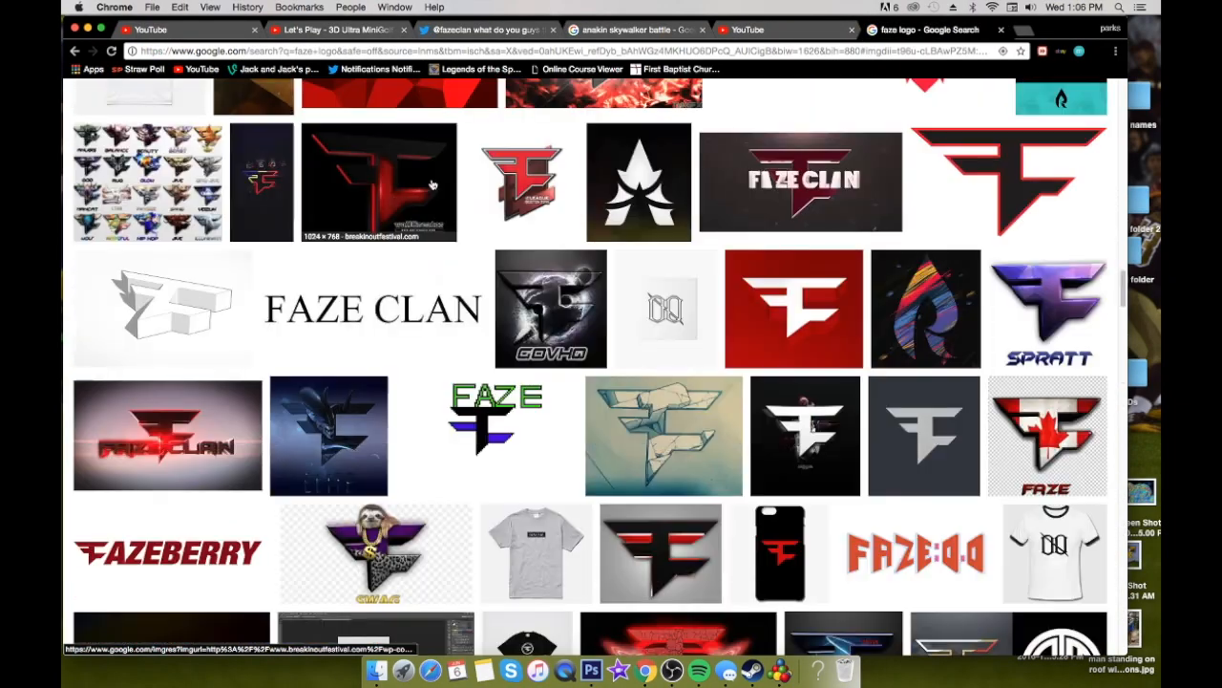
{"action": "scroll", "coordinate": [435, 176], "scroll_direction": "down", "scroll_amount": 5}
{"action": "scroll", "coordinate": [434, 177], "scroll_direction": "up", "scroll_amount": 15}
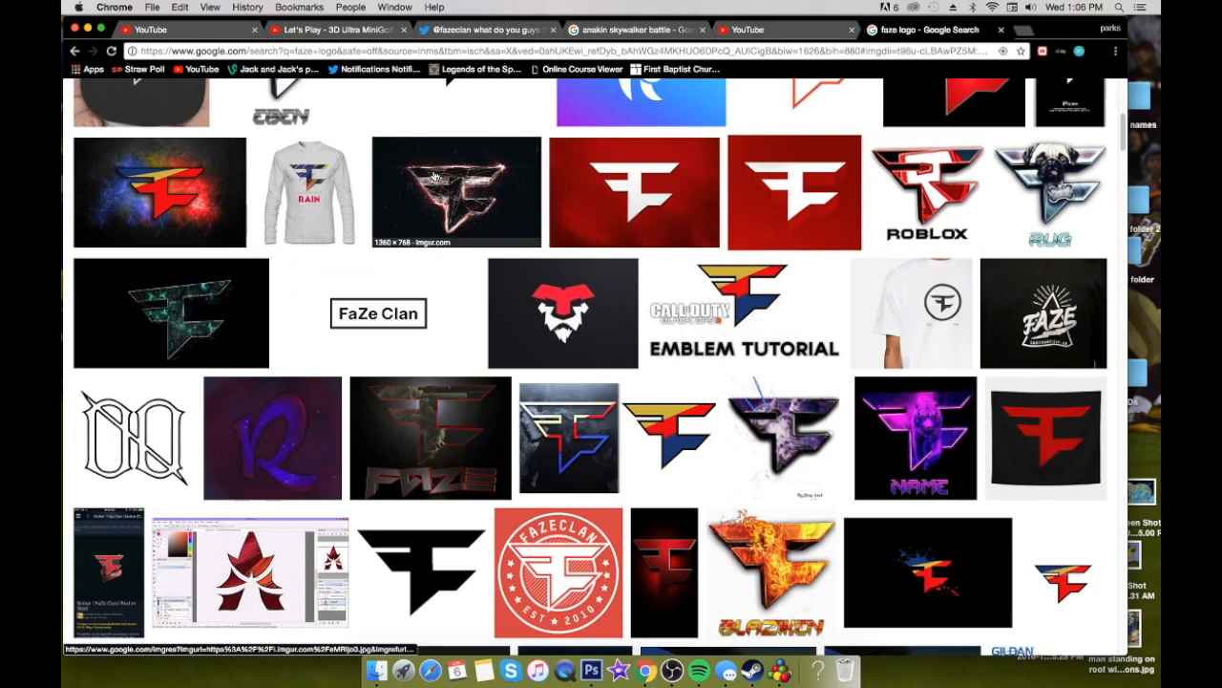
{"action": "scroll", "coordinate": [434, 177], "scroll_direction": "down", "scroll_amount": 3}
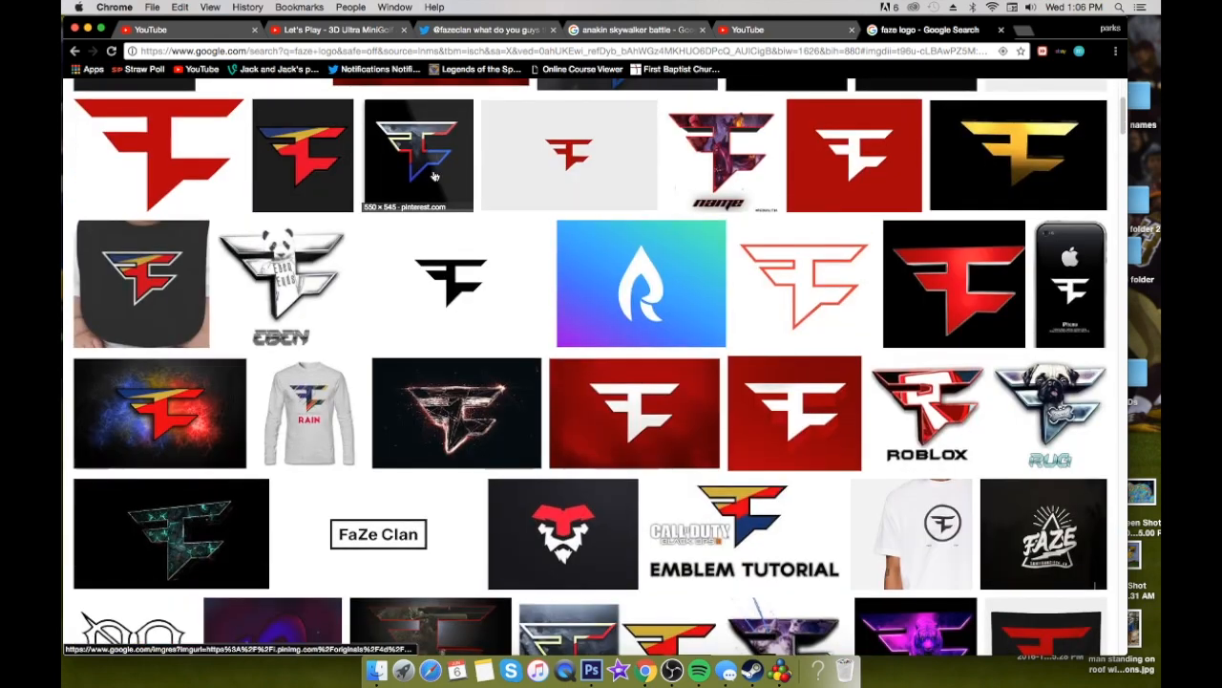
{"action": "left_click", "coordinate": [912, 406]}
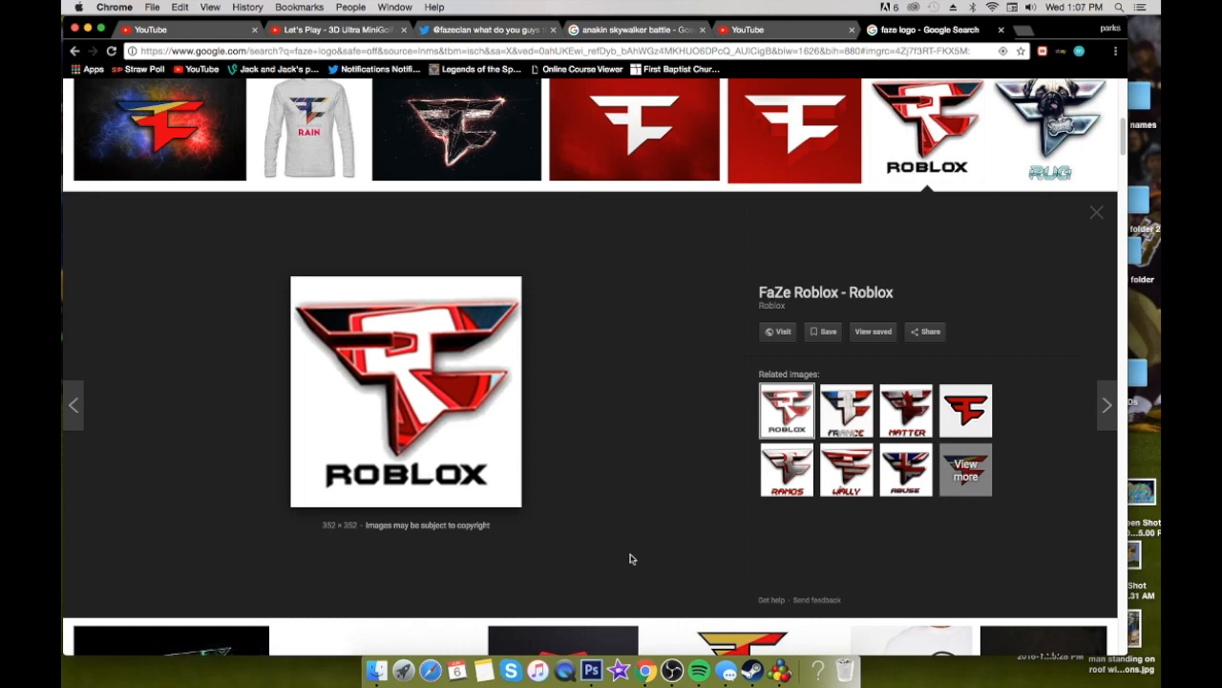
{"action": "left_click", "coordinate": [592, 670]}
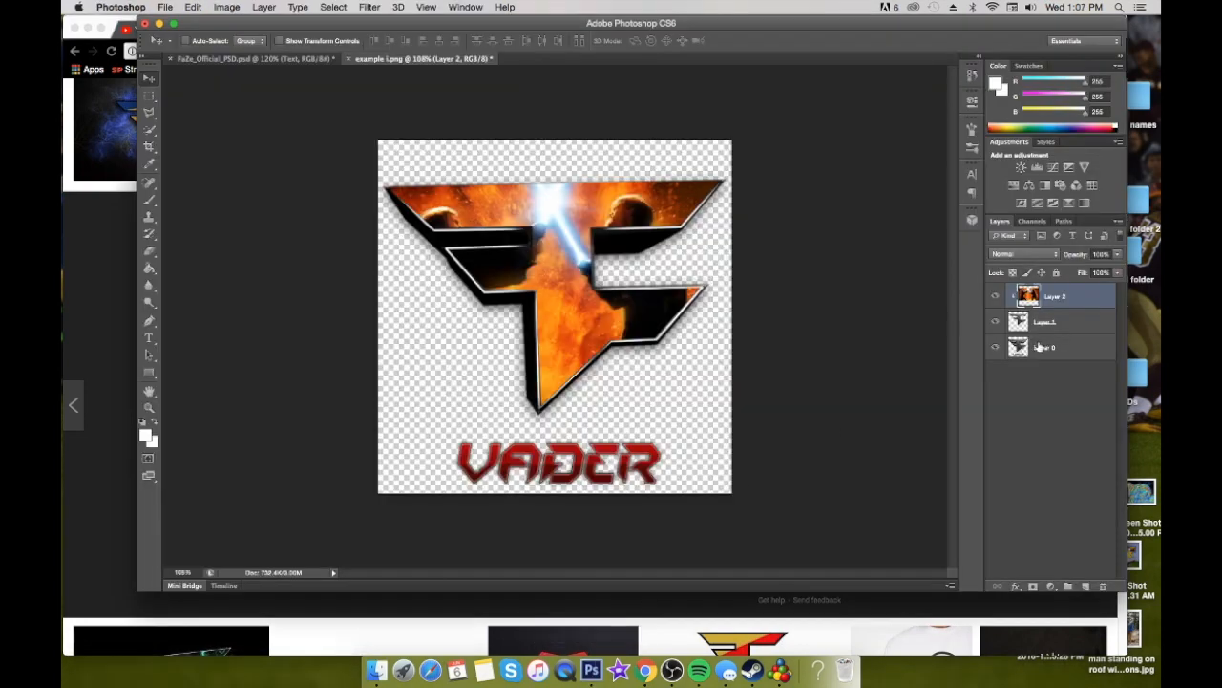
Select the VADER lettering on Layer 0 with the Rectangular Marquee and copy it to its own layer
{"action": "left_click", "coordinate": [1074, 345]}
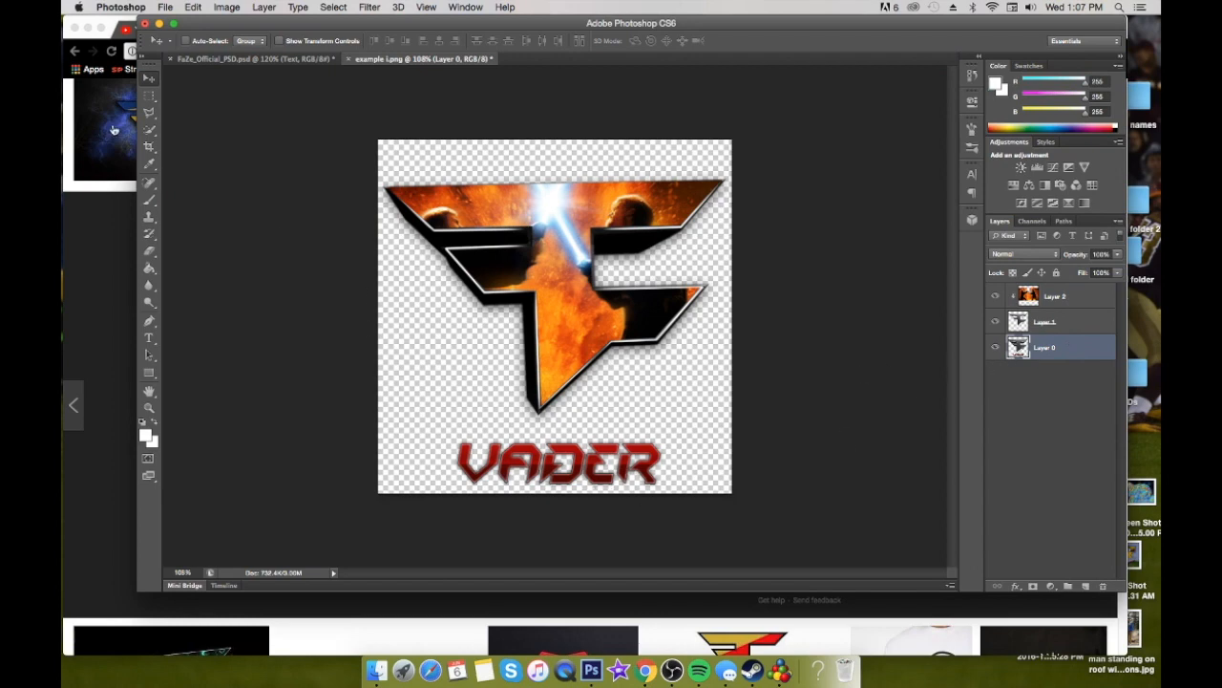
{"action": "left_click", "coordinate": [149, 96]}
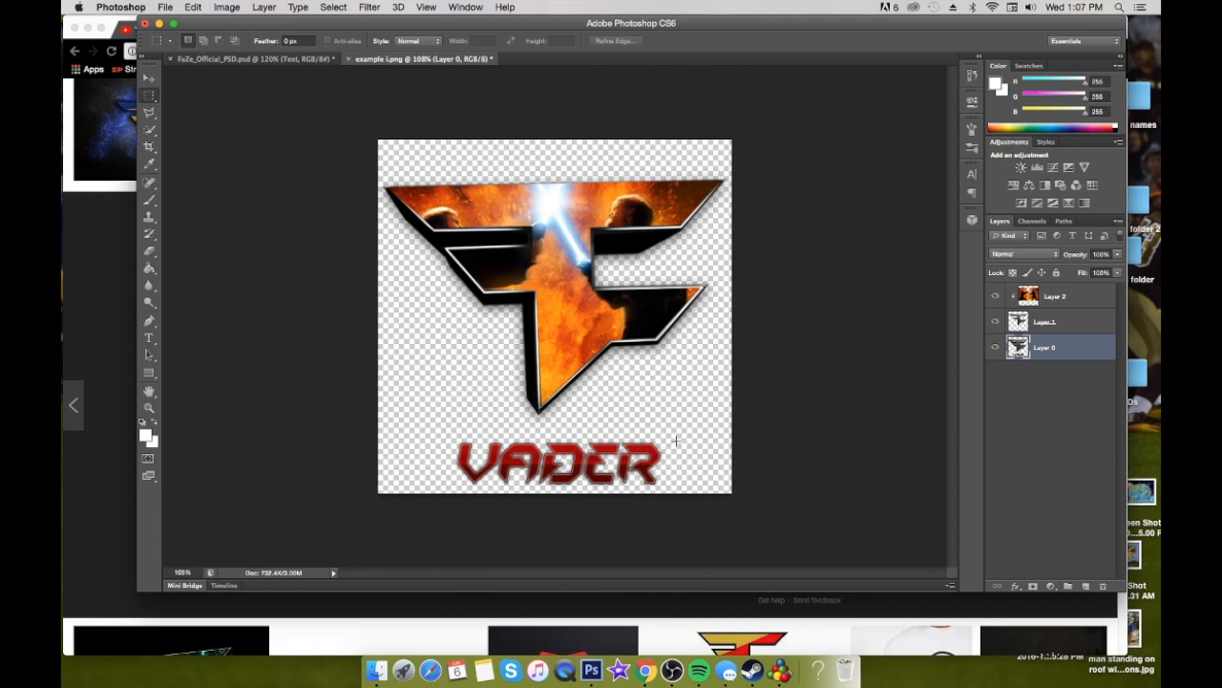
{"action": "left_click_drag", "start_coordinate": [694, 437], "coordinate": [449, 491]}
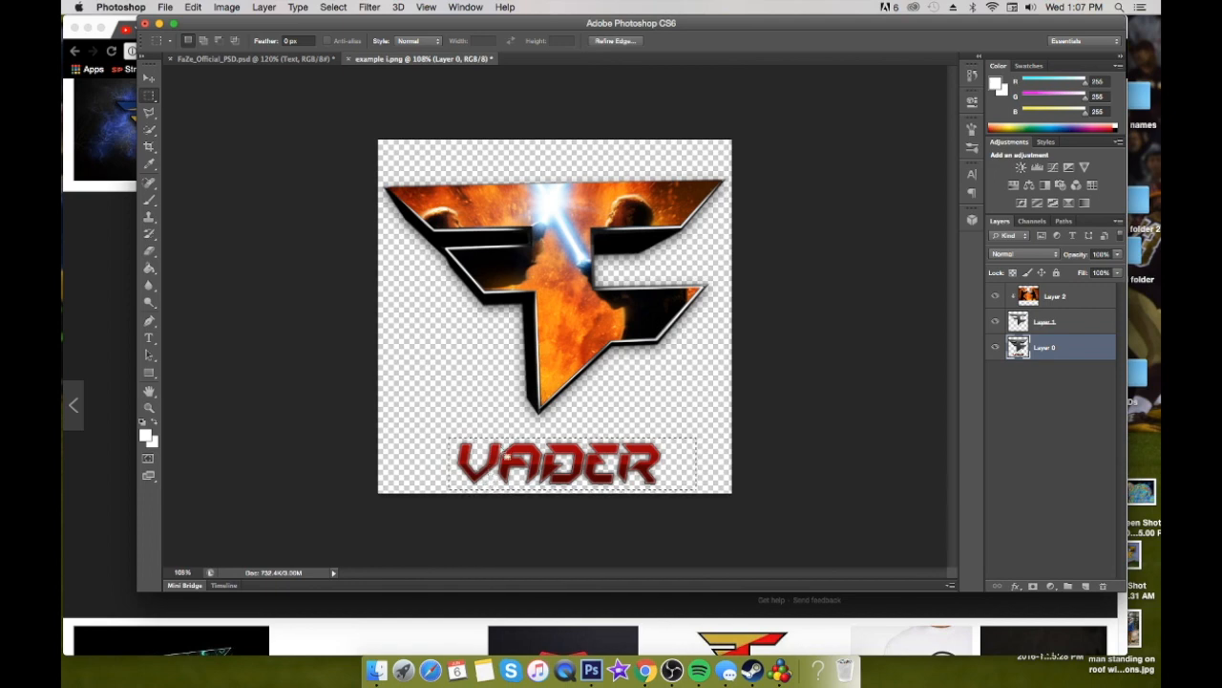
{"action": "right_click", "coordinate": [498, 451]}
{"action": "key", "text": "Escape"}
{"action": "key", "text": "super+j"}
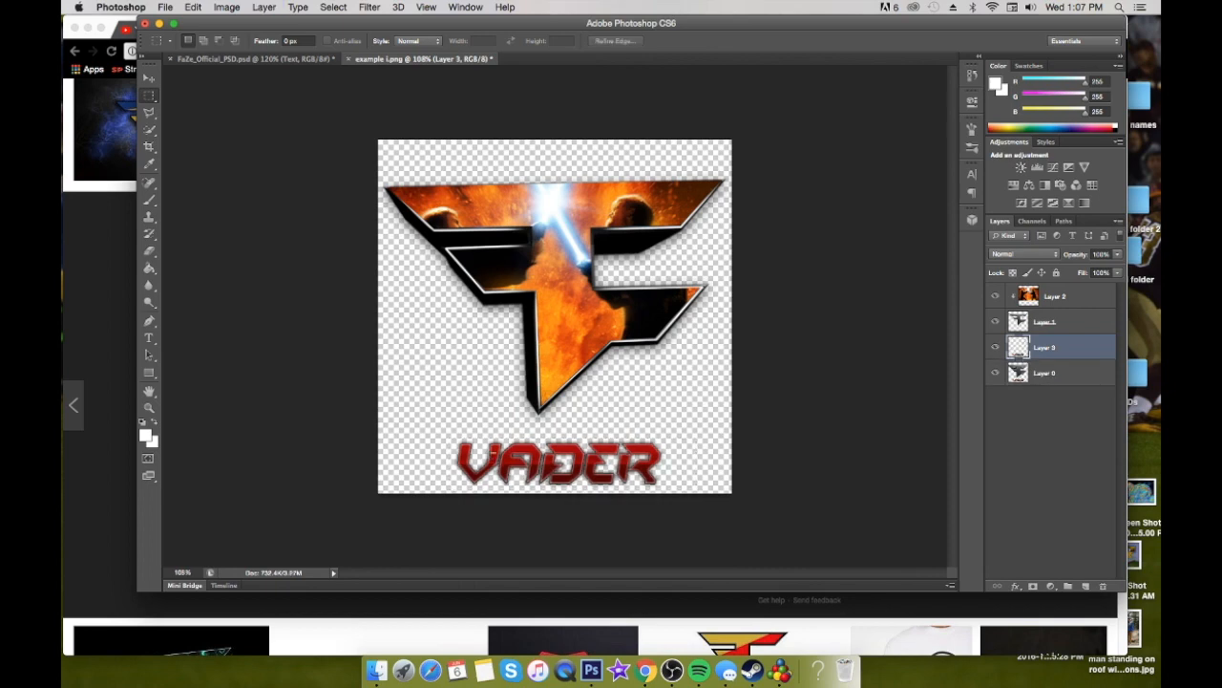
Check what Layer 0, Layer 2 and Layer 1 each contain by hiding and showing them
{"action": "left_click", "coordinate": [996, 372]}
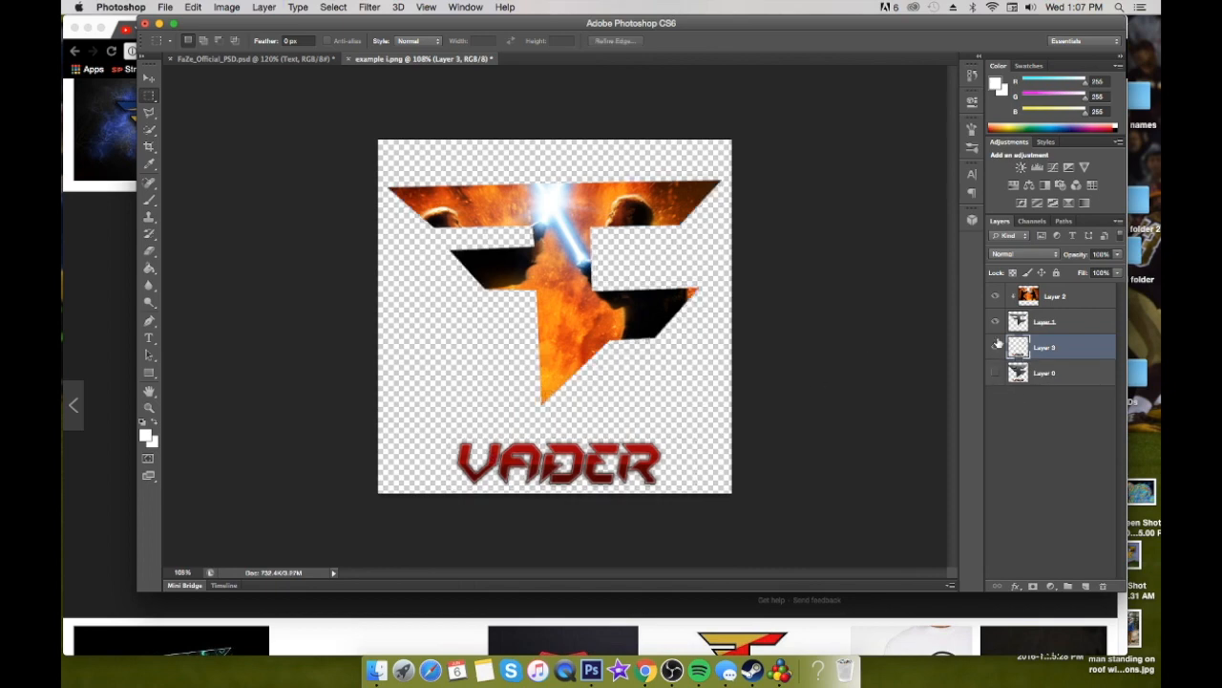
{"action": "left_click", "coordinate": [997, 295]}
{"action": "left_click", "coordinate": [997, 295]}
{"action": "left_click", "coordinate": [996, 297]}
{"action": "left_click", "coordinate": [996, 297]}
{"action": "left_click", "coordinate": [996, 323]}
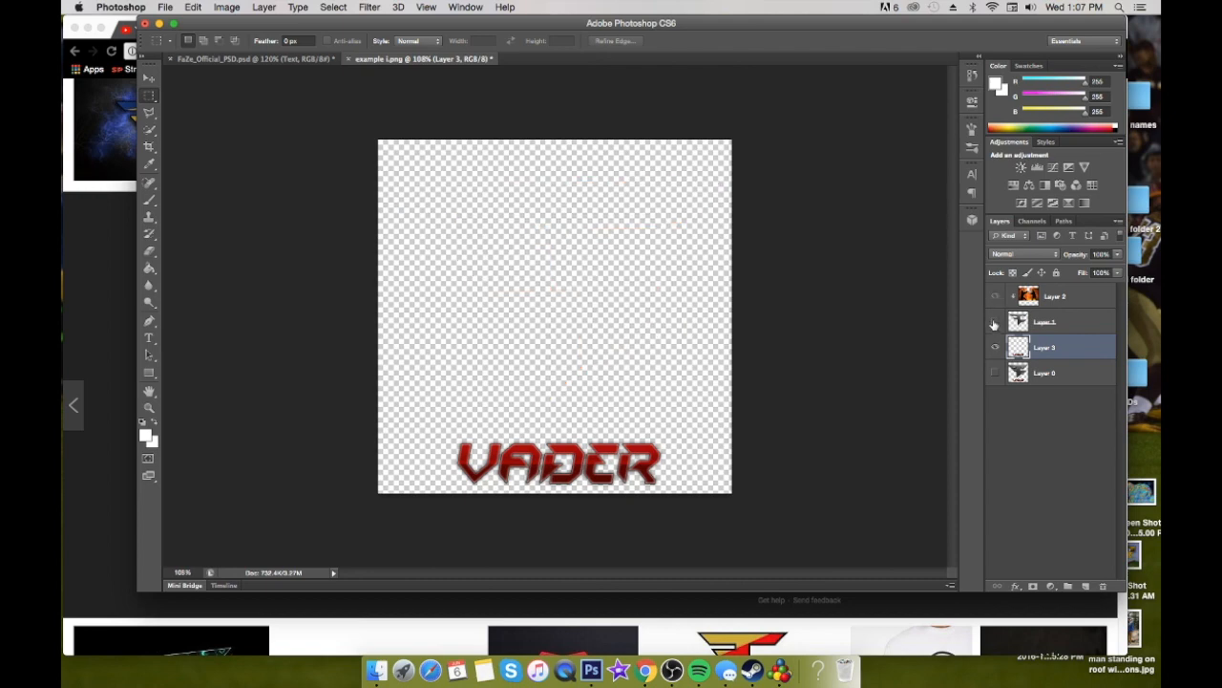
{"action": "left_click", "coordinate": [995, 322]}
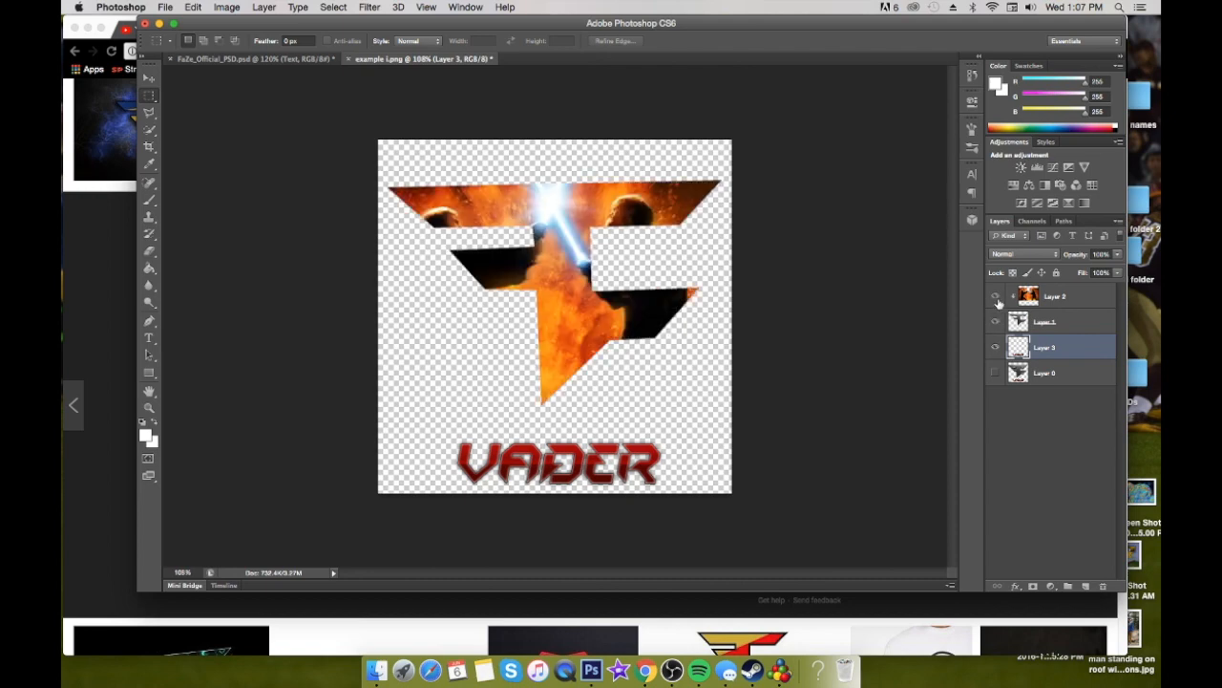
{"action": "left_click", "coordinate": [997, 374]}
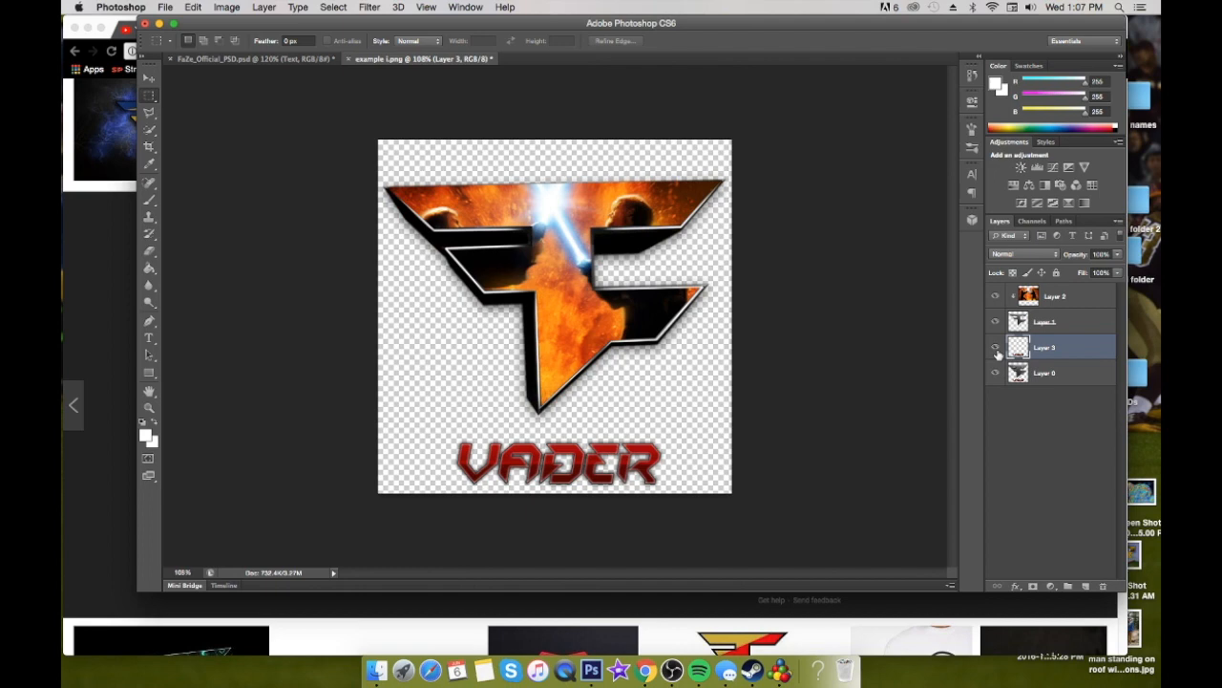
Move the copied VADER layer below Layer 0, and remove the VADER lettering from Layer 0 using a rectangular selection
{"action": "left_click", "coordinate": [996, 349]}
{"action": "left_click_drag", "start_coordinate": [1041, 349], "coordinate": [1065, 391]}
{"action": "left_click", "coordinate": [1050, 348]}
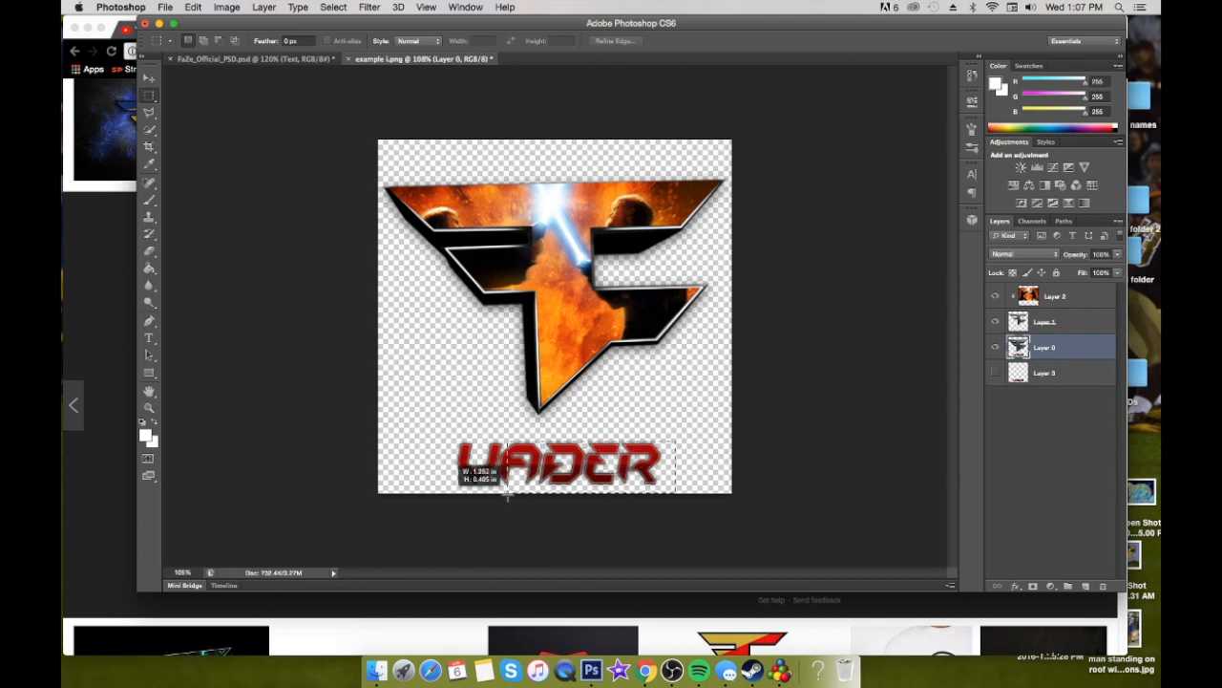
{"action": "left_click_drag", "start_coordinate": [441, 488], "coordinate": [441, 488]}
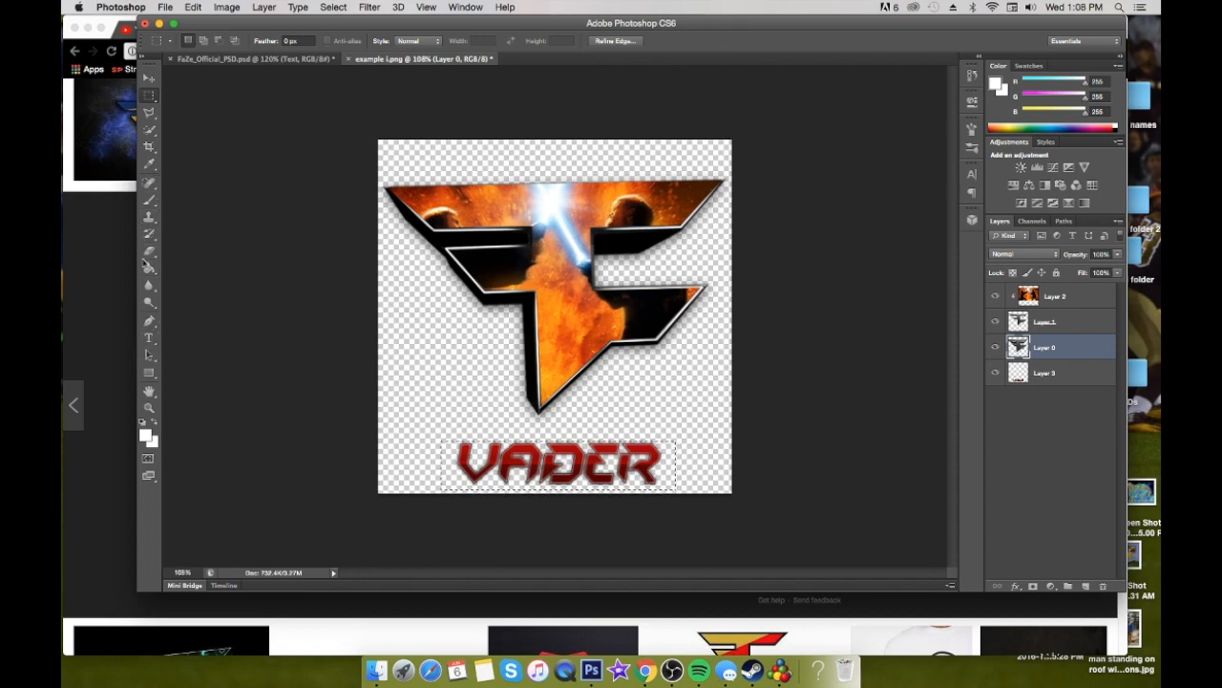
{"action": "key", "text": "t"}
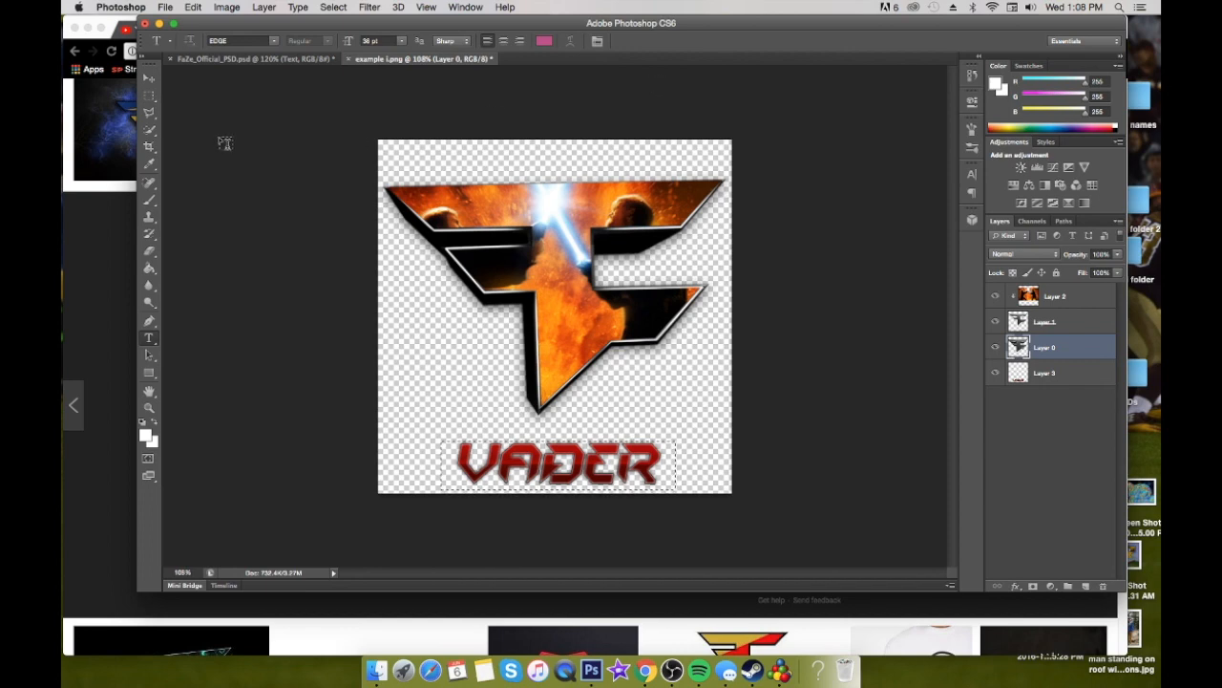
{"action": "left_click", "coordinate": [451, 413]}
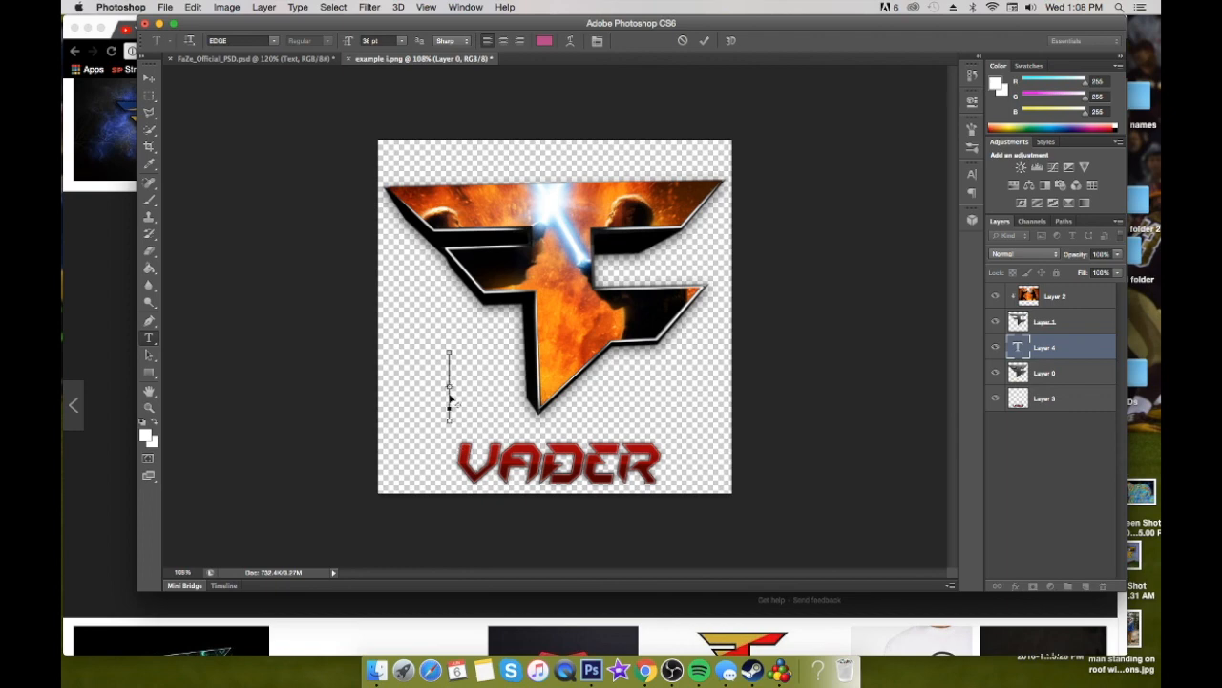
{"action": "left_click", "coordinate": [683, 40]}
Clear the marquee selection around the VADER lettering
{"action": "right_click", "coordinate": [468, 459]}
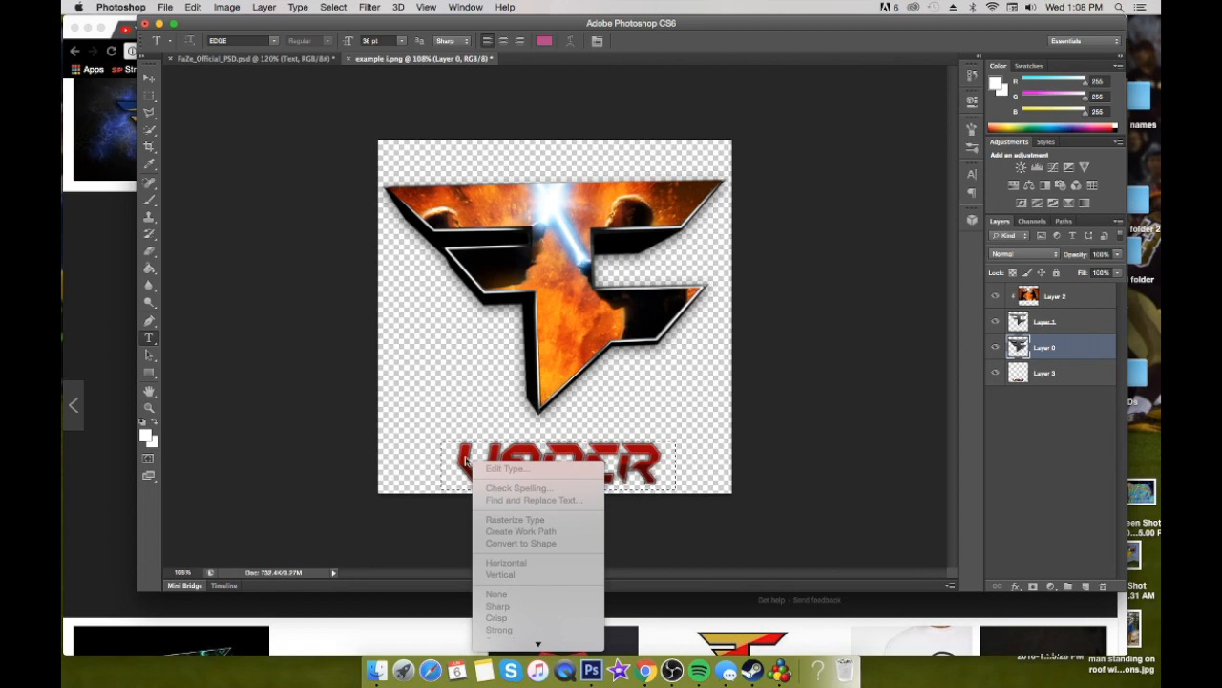
{"action": "left_click", "coordinate": [149, 95]}
{"action": "left_click", "coordinate": [149, 96]}
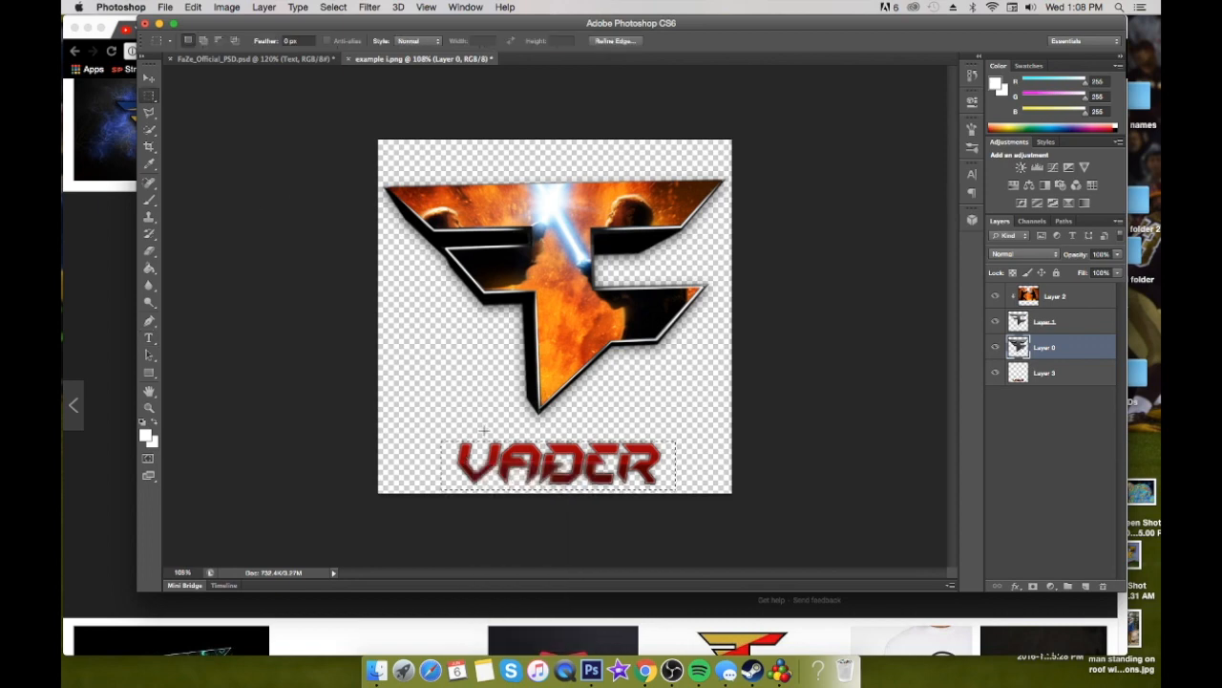
{"action": "right_click", "coordinate": [490, 447]}
{"action": "left_click", "coordinate": [520, 407]}
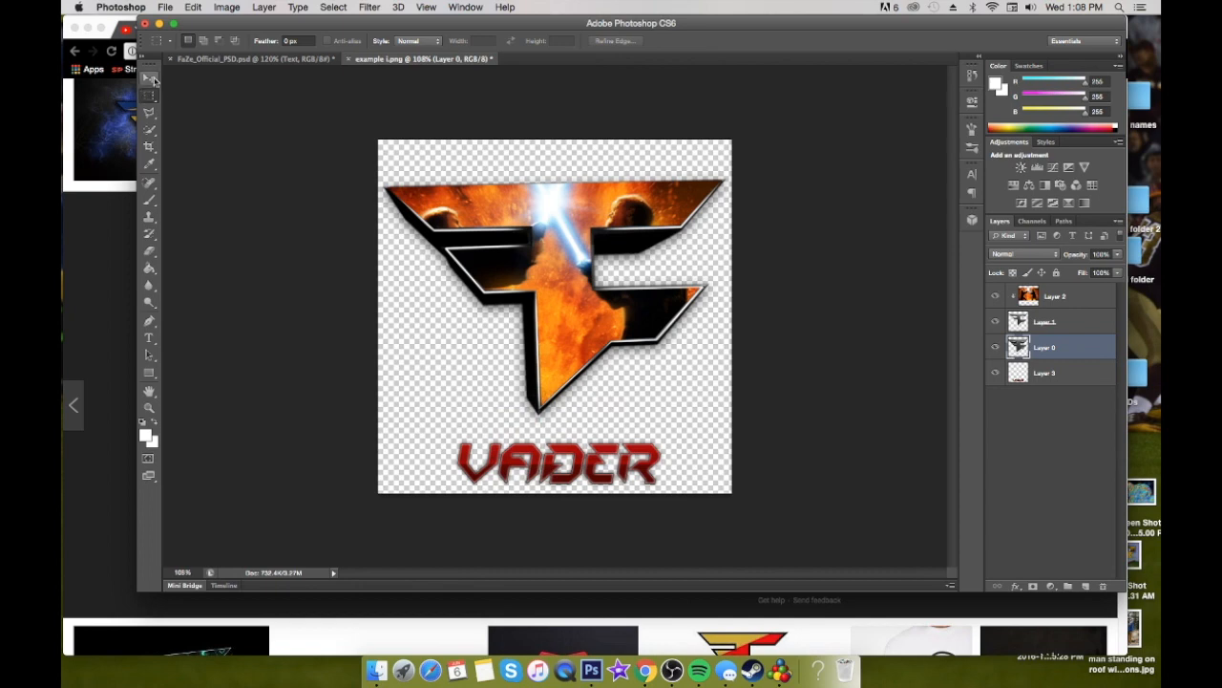
Add the text VADER in the EDGE font at 36 pt over the original lettering beneath the logo
{"action": "key", "text": "t"}
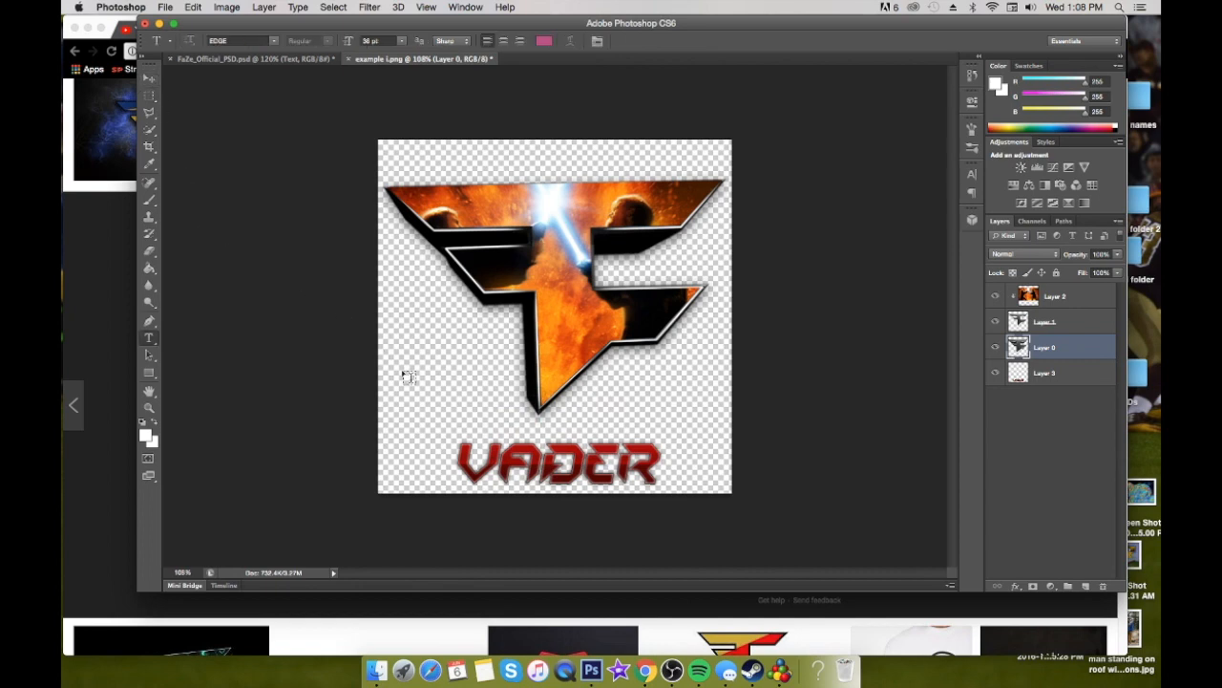
{"action": "left_click", "coordinate": [460, 447]}
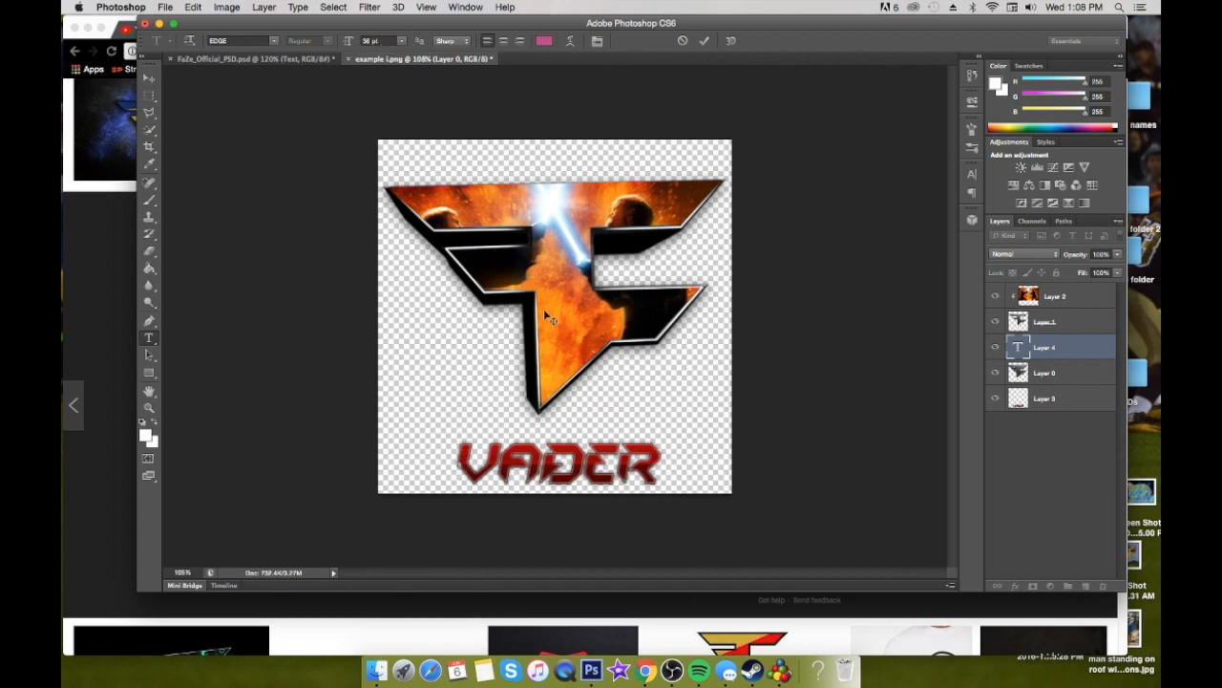
{"action": "left_click_drag", "start_coordinate": [346, 46], "coordinate": [350, 46]}
{"action": "left_click", "coordinate": [375, 40]}
{"action": "key", "text": "Return"}
{"action": "type", "text": "VADER"}
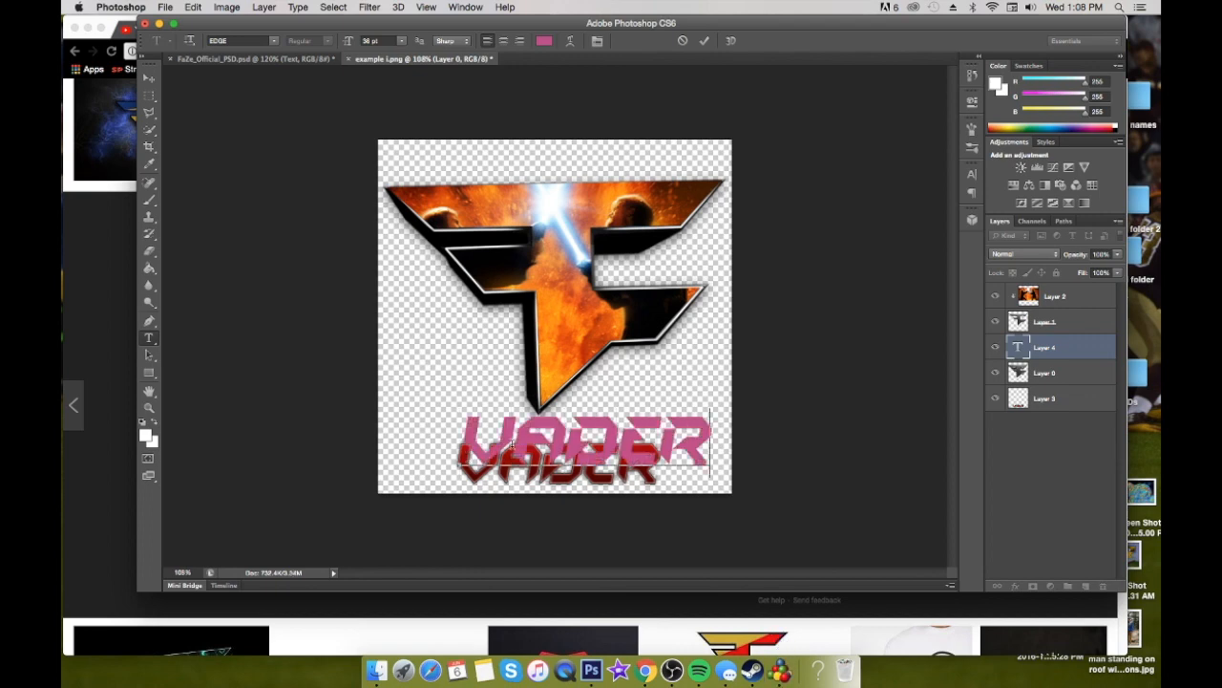
{"action": "left_click_drag", "start_coordinate": [630, 430], "coordinate": [617, 452]}
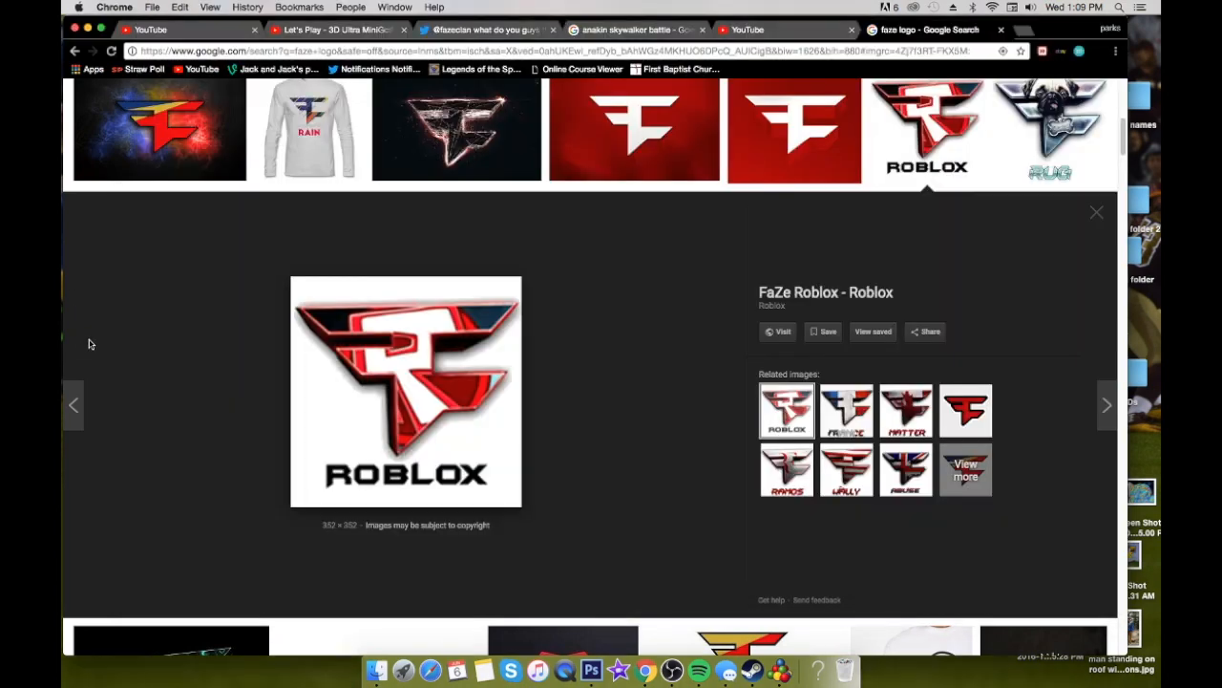
{"action": "left_click", "coordinate": [88, 345]}
{"action": "left_click", "coordinate": [592, 670]}
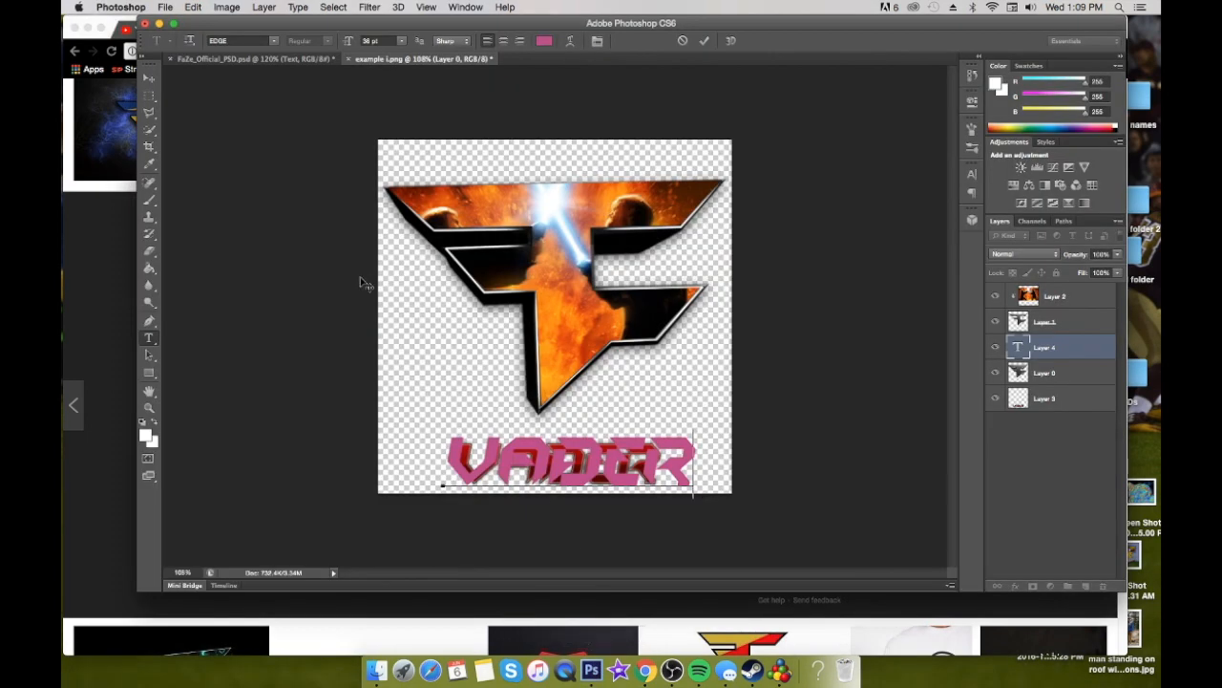
Reduce the new VADER text to 29 pt, commit it, and align it exactly over the original red lettering
{"action": "left_click_drag", "start_coordinate": [693, 463], "coordinate": [362, 444]}
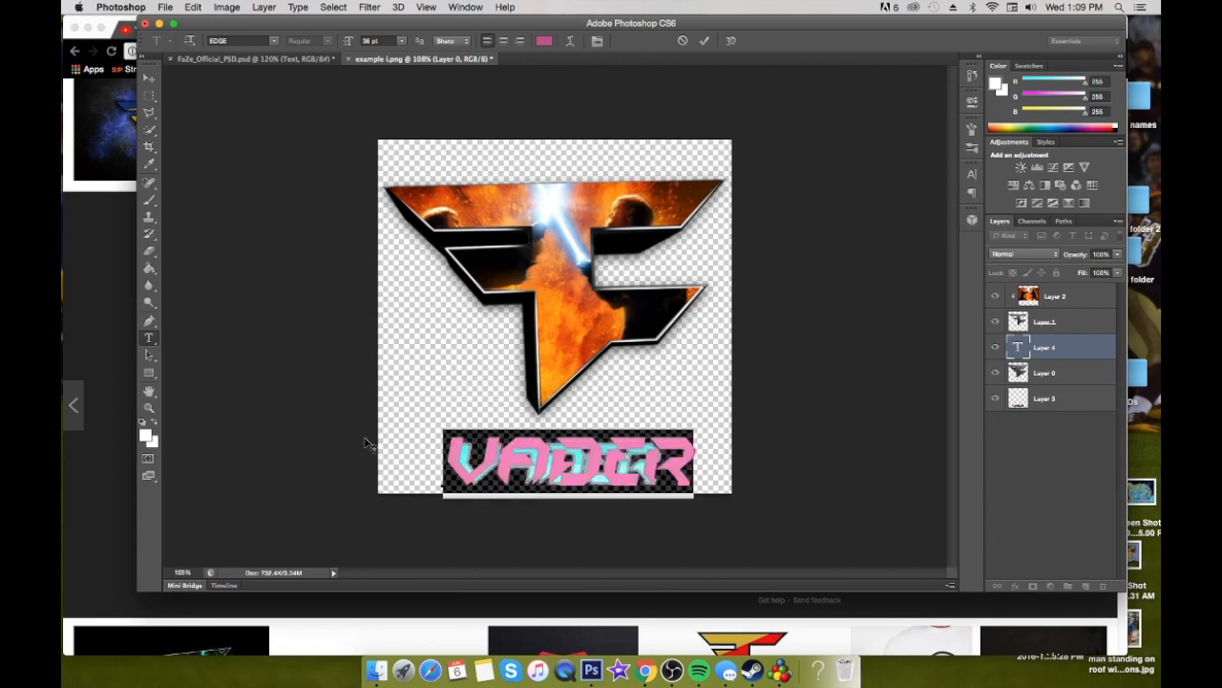
{"action": "left_click_drag", "start_coordinate": [354, 46], "coordinate": [354, 46]}
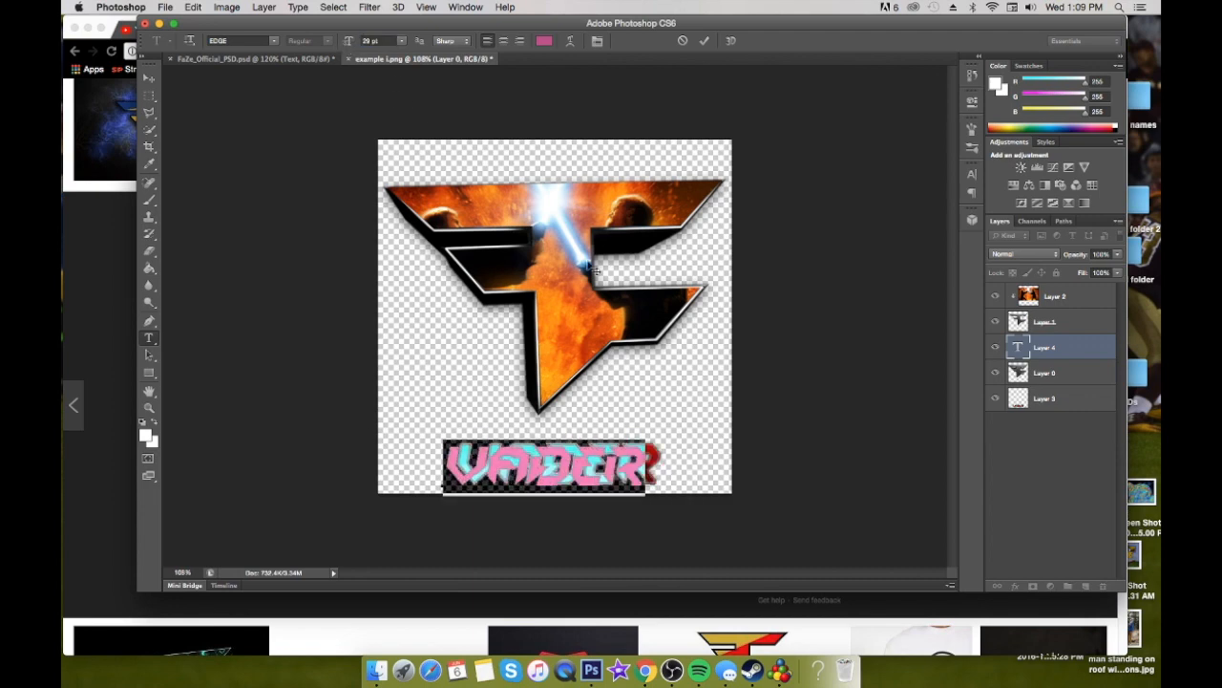
{"action": "left_click", "coordinate": [707, 41]}
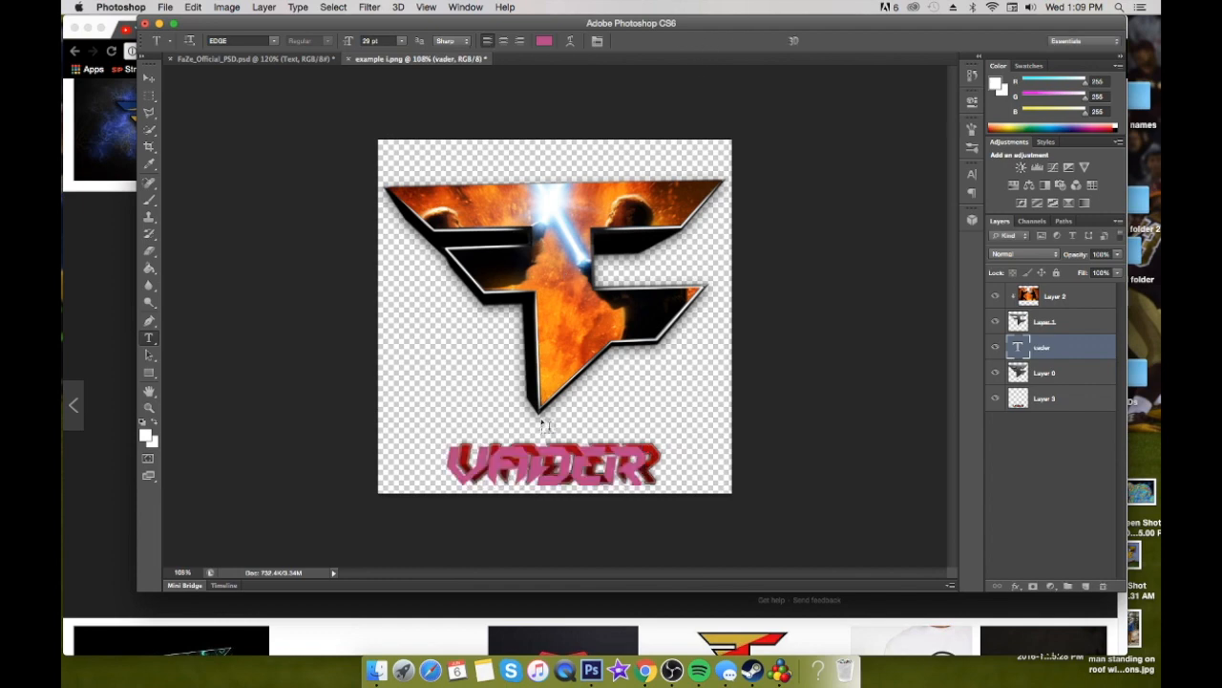
{"action": "left_click_drag", "start_coordinate": [528, 461], "coordinate": [537, 463]}
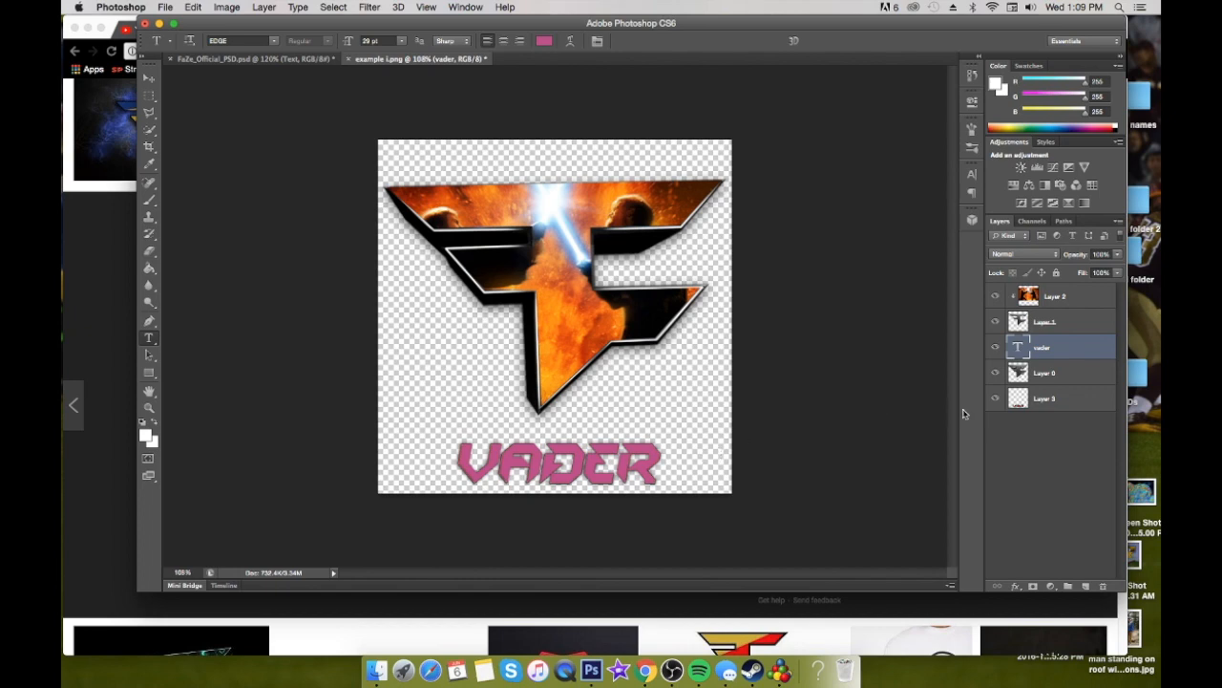
Hide the original lettering on Layer 3 and move the vader text layer below Layer 0
{"action": "left_click", "coordinate": [991, 400]}
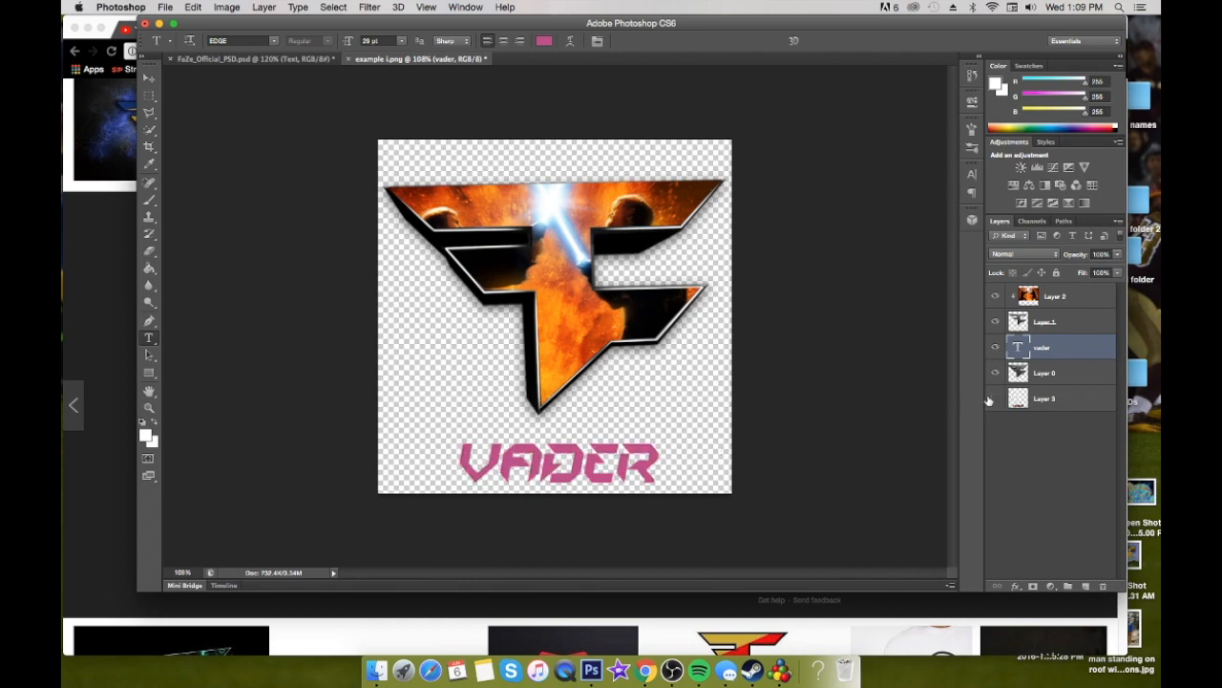
{"action": "left_click_drag", "start_coordinate": [1058, 349], "coordinate": [1063, 391]}
Try a black outside stroke of 1 px and 2 px on the vader text layer, and cancel the layer style
{"action": "double_click", "coordinate": [1074, 387]}
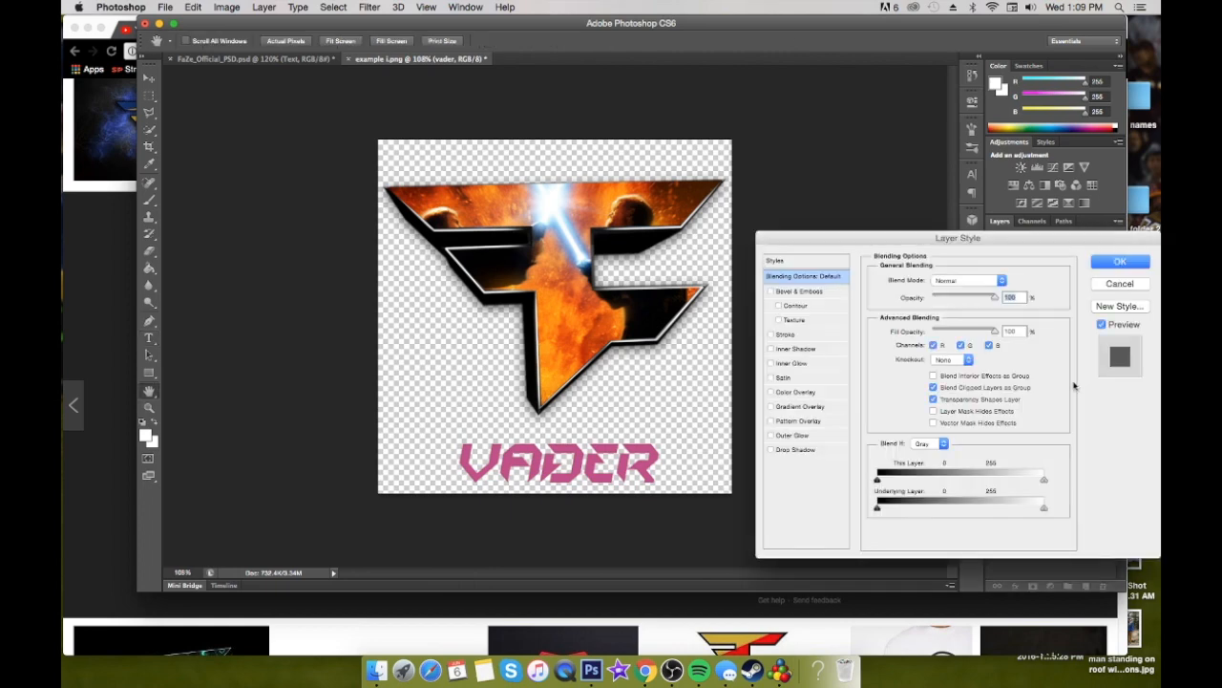
{"action": "left_click", "coordinate": [773, 334]}
{"action": "left_click", "coordinate": [824, 336]}
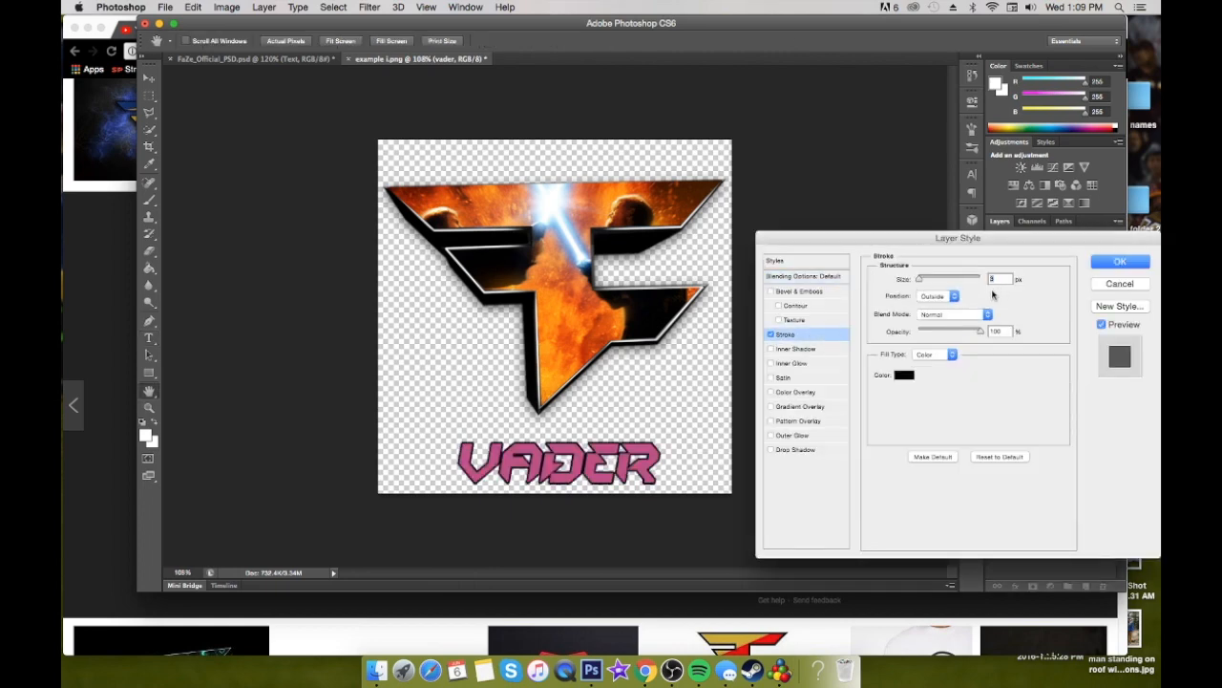
{"action": "type", "text": "1"}
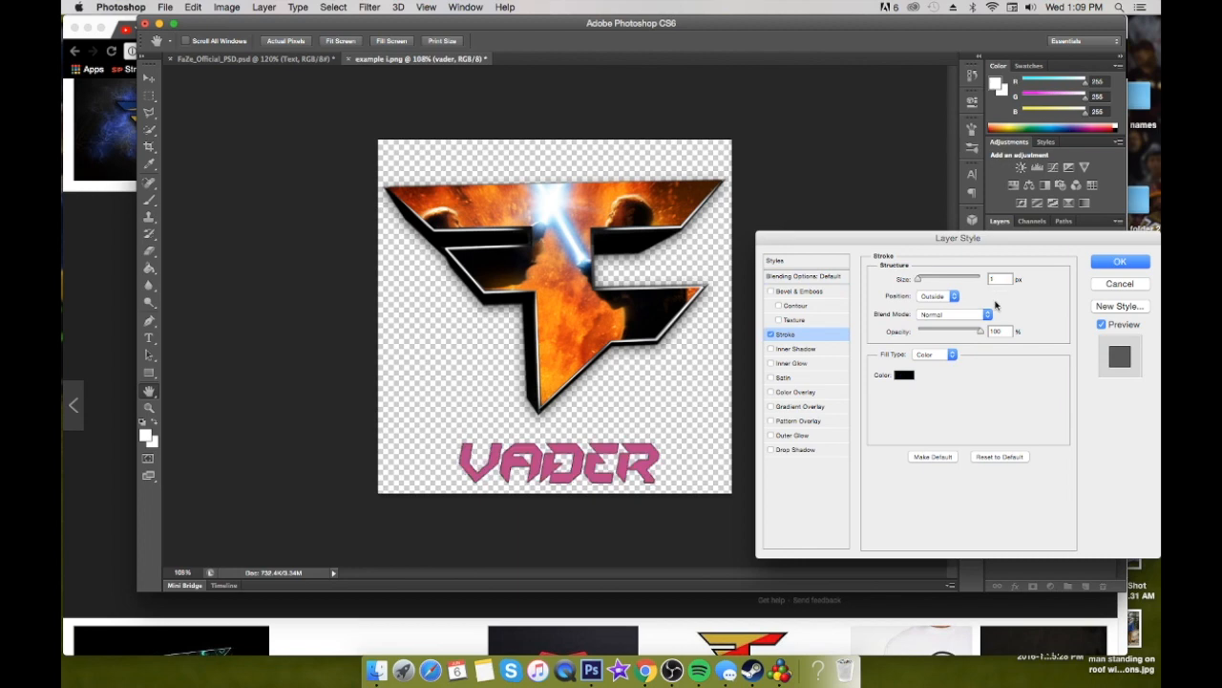
{"action": "key", "text": "BackSpace"}
{"action": "type", "text": "2"}
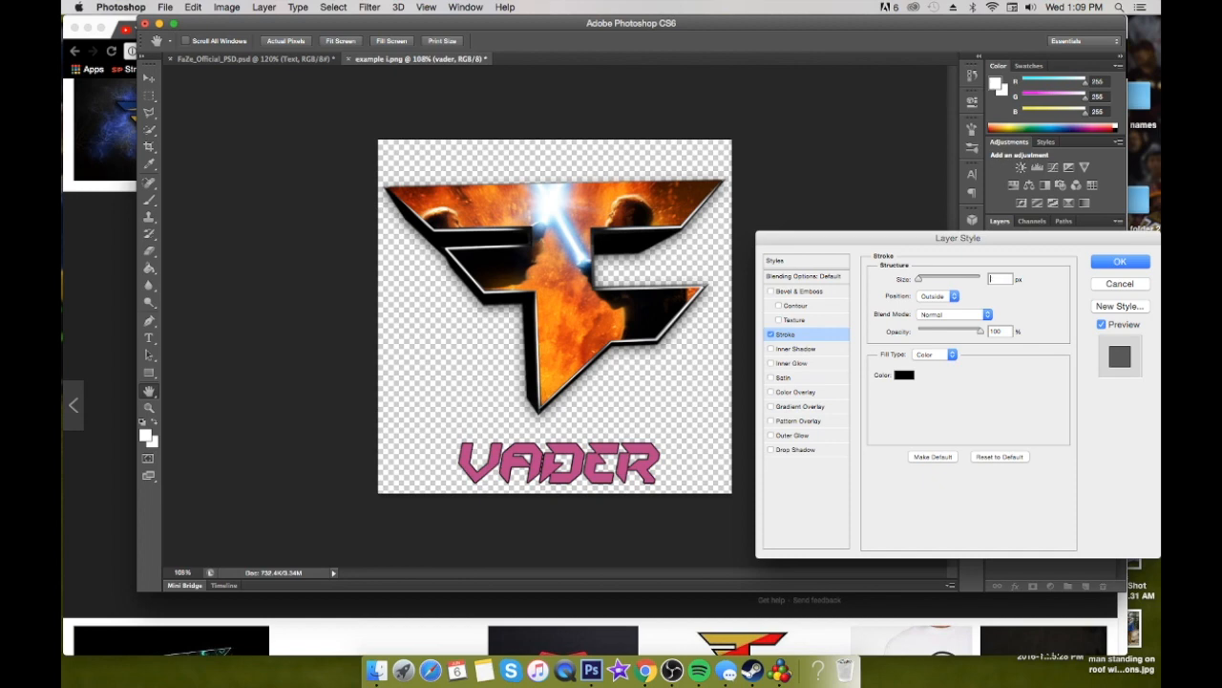
{"action": "type", "text": "1"}
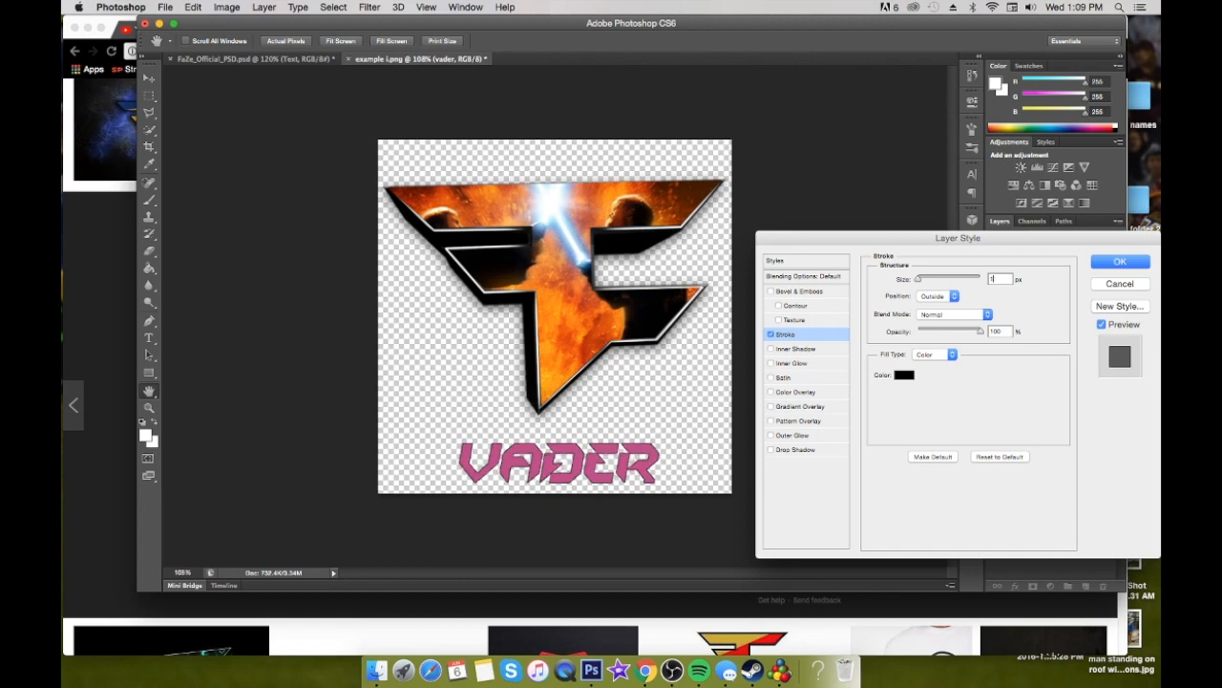
{"action": "left_click", "coordinate": [1119, 284]}
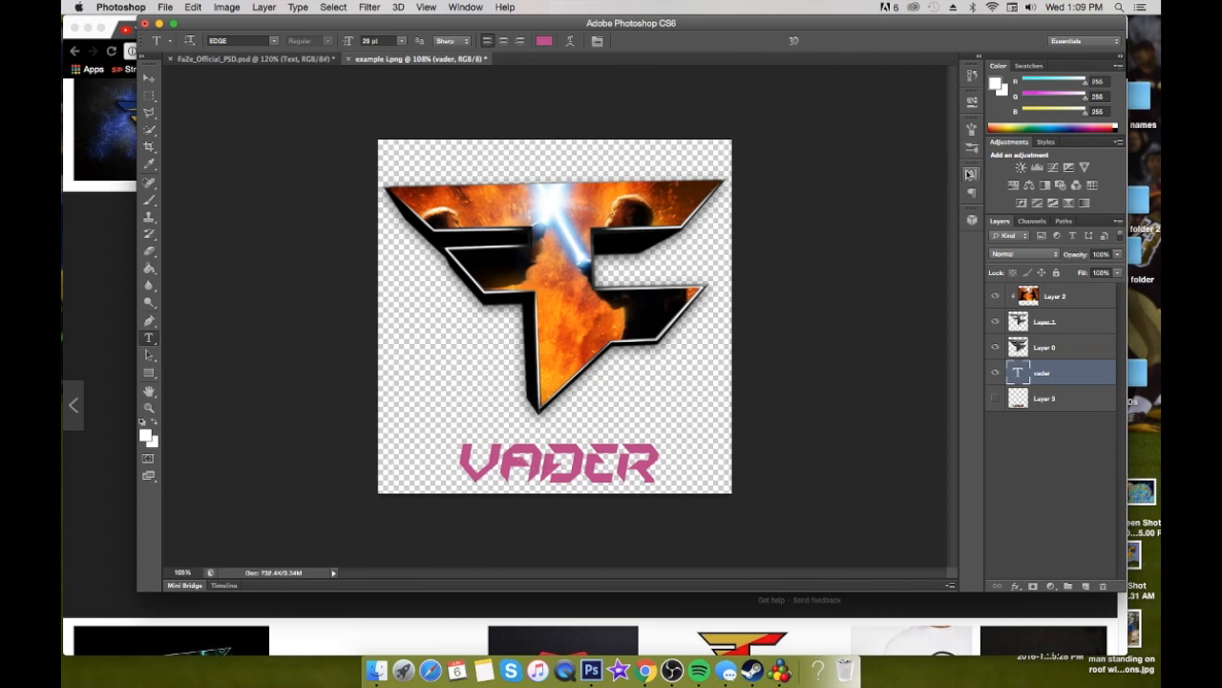
{"action": "left_click", "coordinate": [972, 176]}
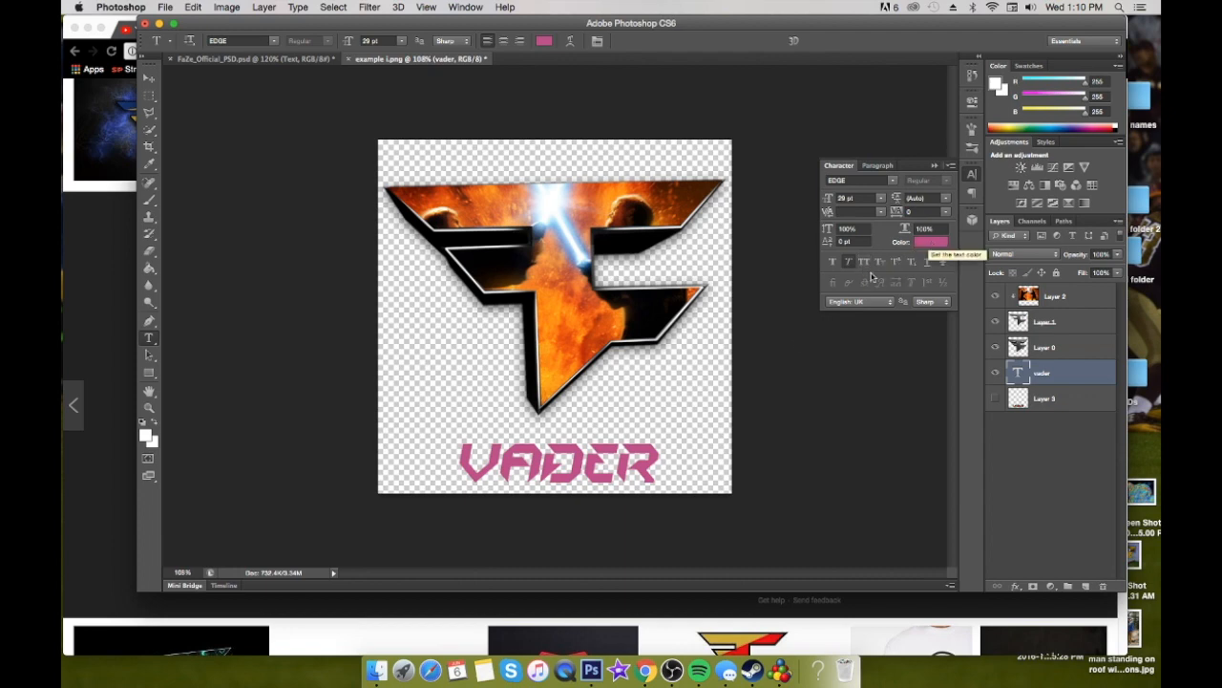
{"action": "left_click", "coordinate": [935, 166]}
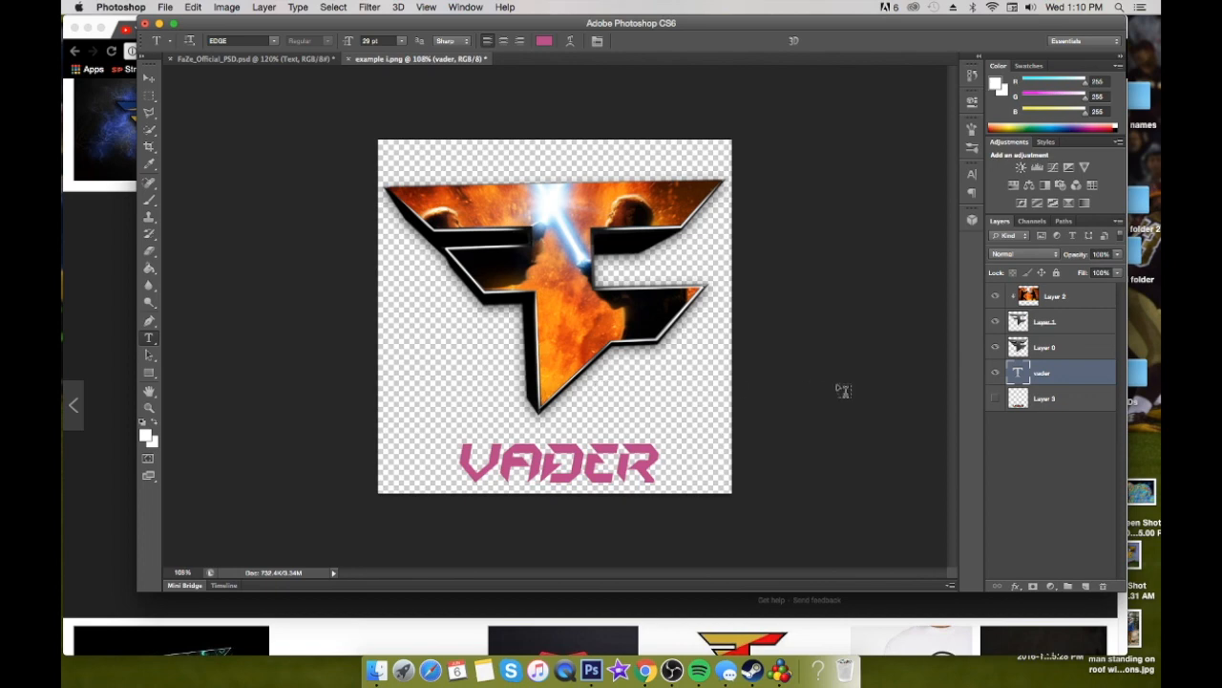
Add a black outside stroke of 1 px to the vader text layer
{"action": "double_click", "coordinate": [1064, 375]}
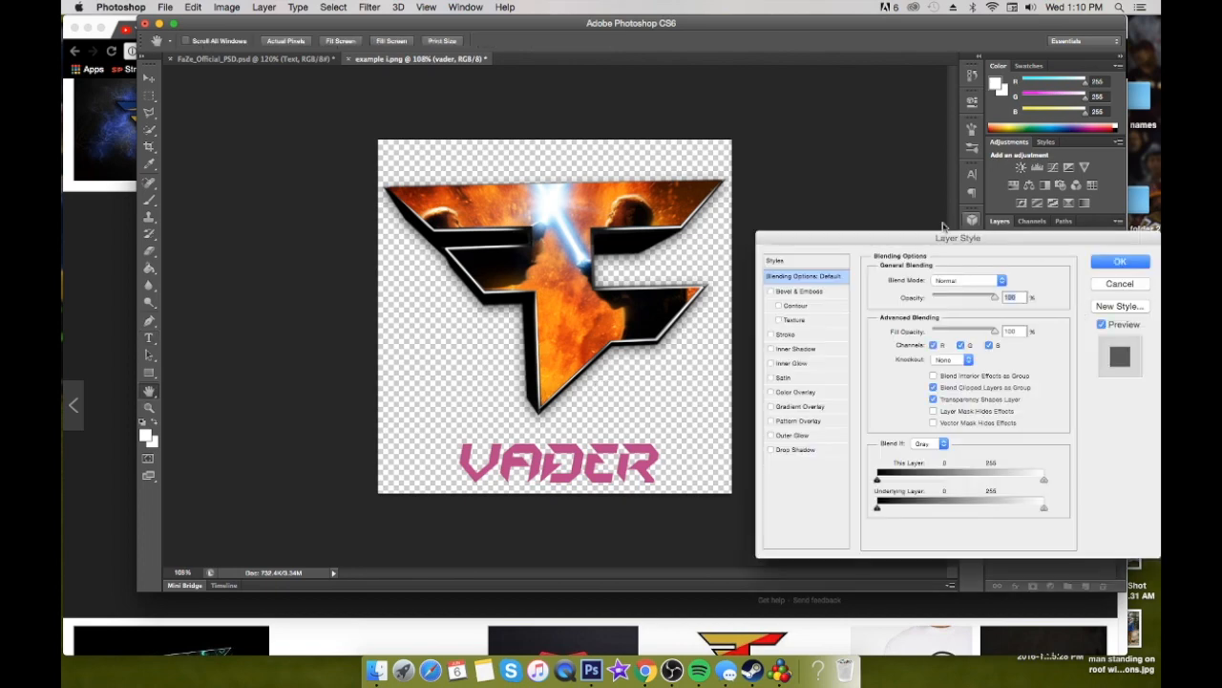
{"action": "left_click", "coordinate": [772, 335]}
{"action": "type", "text": "1"}
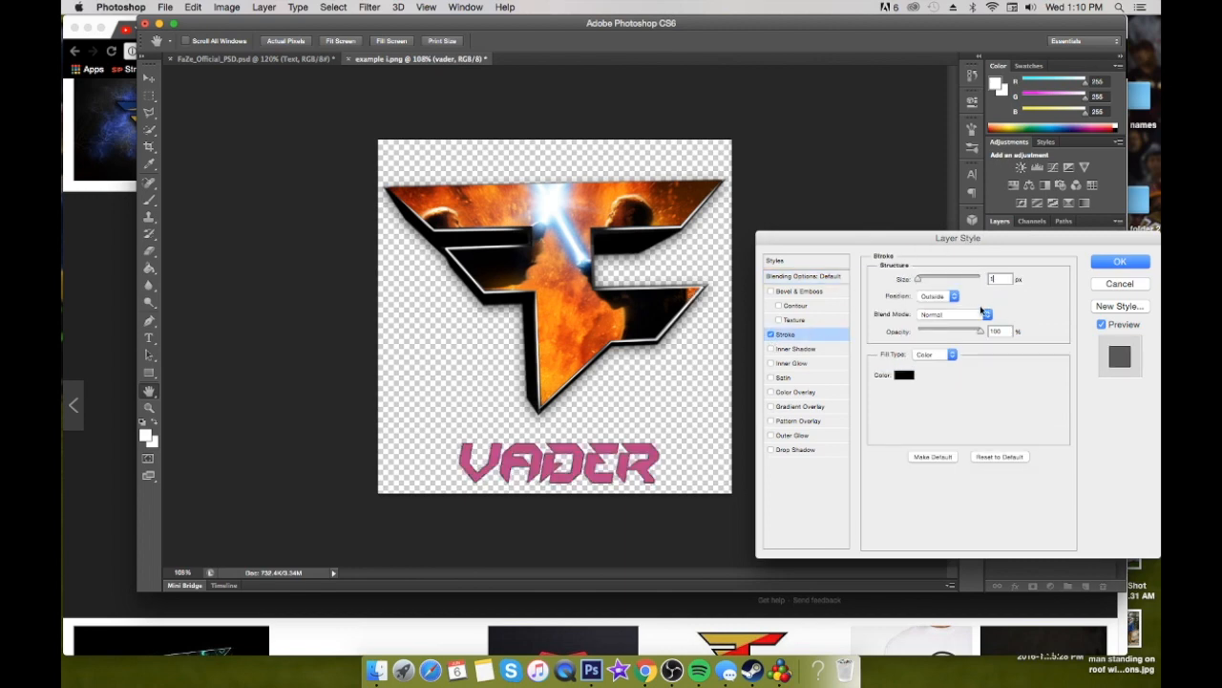
Add a drop shadow to the vader text at a 90° angle and raise its opacity to about 88%
{"action": "left_click", "coordinate": [771, 450]}
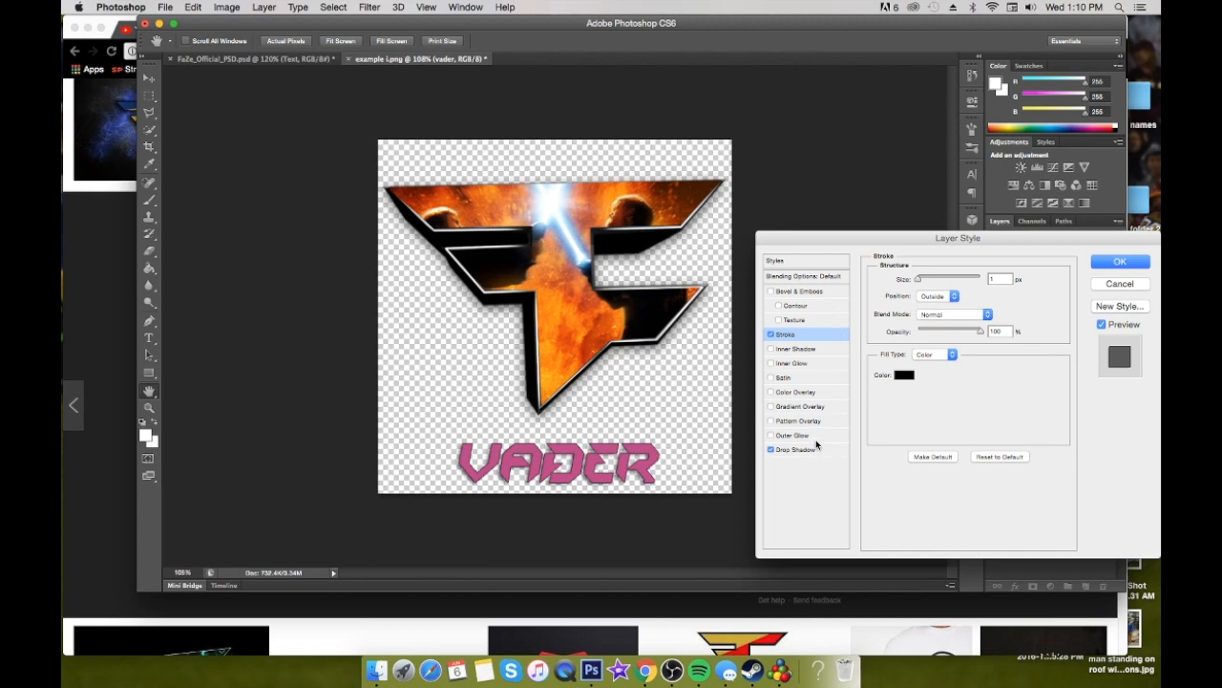
{"action": "left_click", "coordinate": [817, 450]}
{"action": "left_click", "coordinate": [925, 313]}
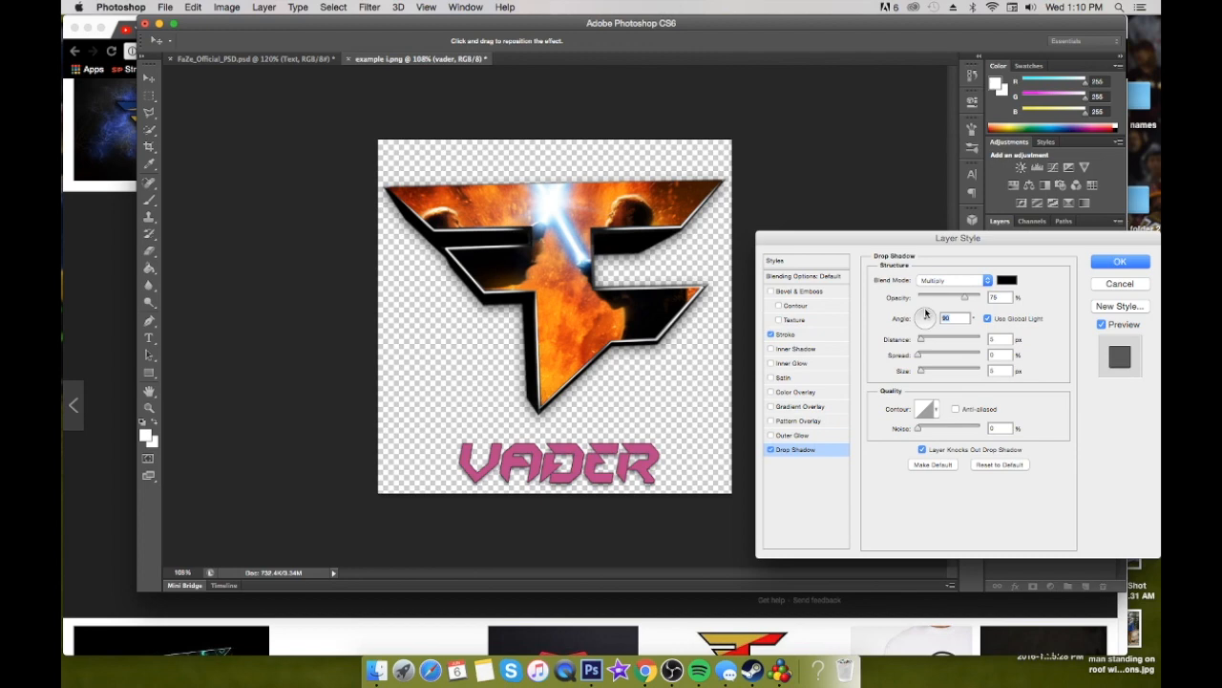
{"action": "left_click_drag", "start_coordinate": [965, 299], "coordinate": [970, 299]}
Add a linear gradient overlay to the vader text and change its black color stop to brown 8b4303
{"action": "left_click", "coordinate": [772, 406]}
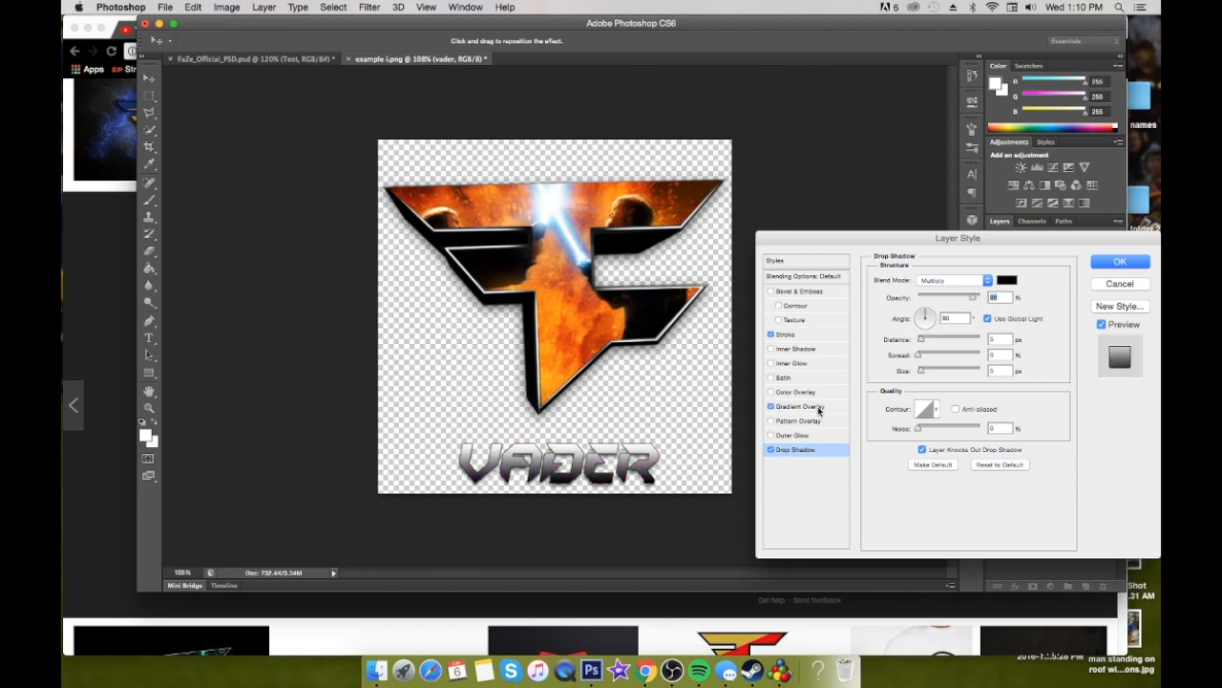
{"action": "left_click", "coordinate": [822, 408]}
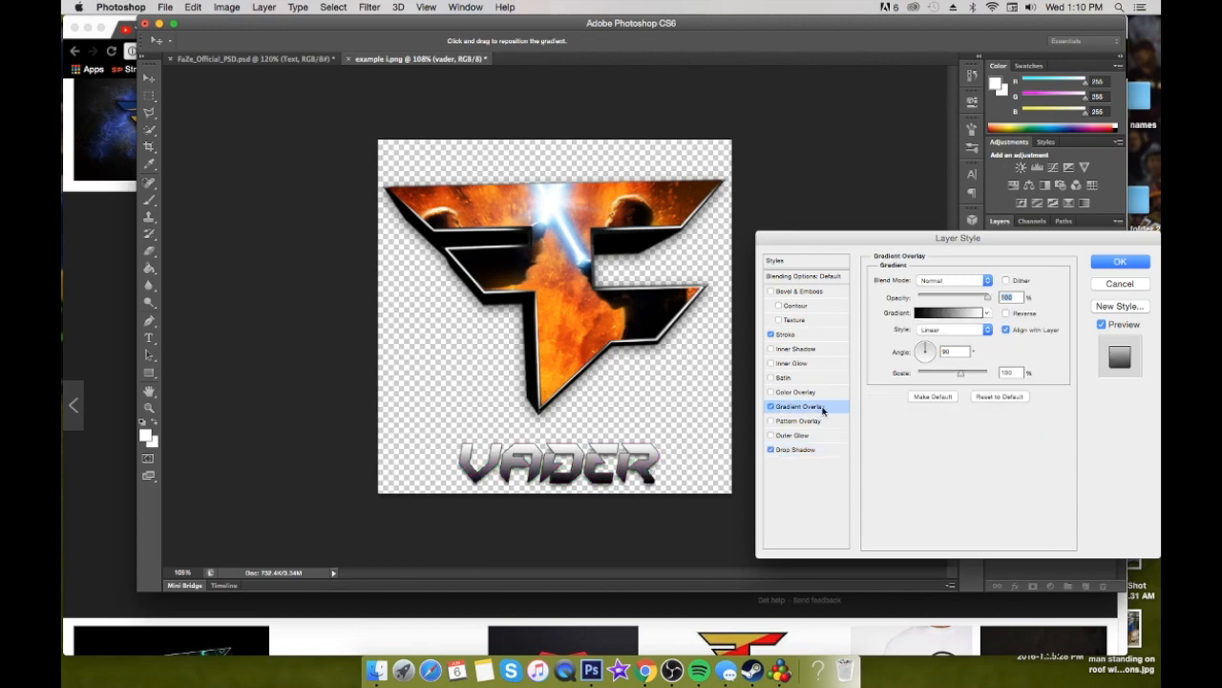
{"action": "left_click", "coordinate": [926, 314]}
{"action": "left_click", "coordinate": [701, 416]}
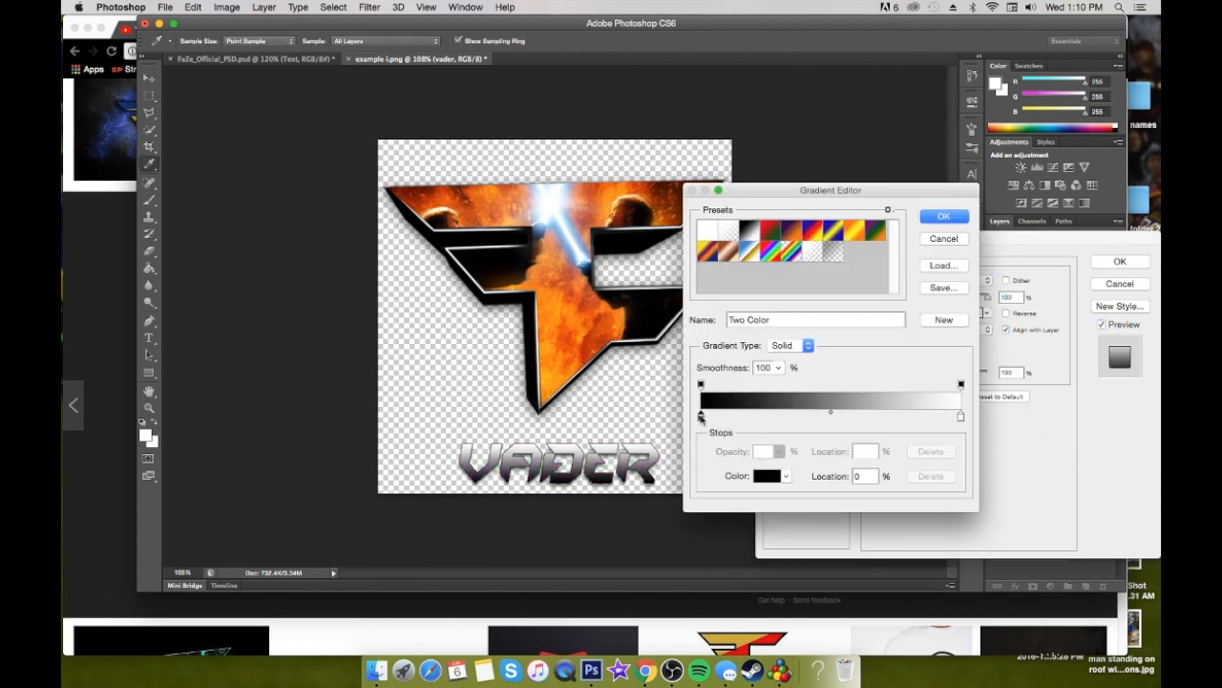
{"action": "double_click", "coordinate": [701, 416]}
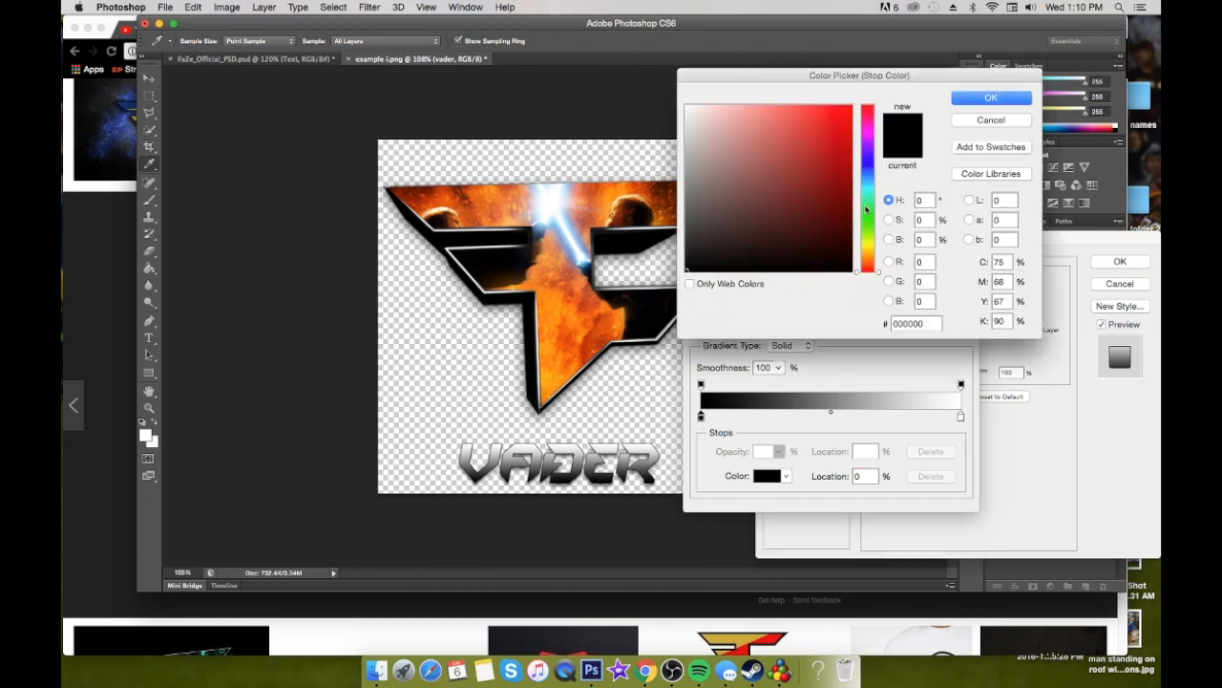
{"action": "left_click_drag", "start_coordinate": [877, 274], "coordinate": [877, 261]}
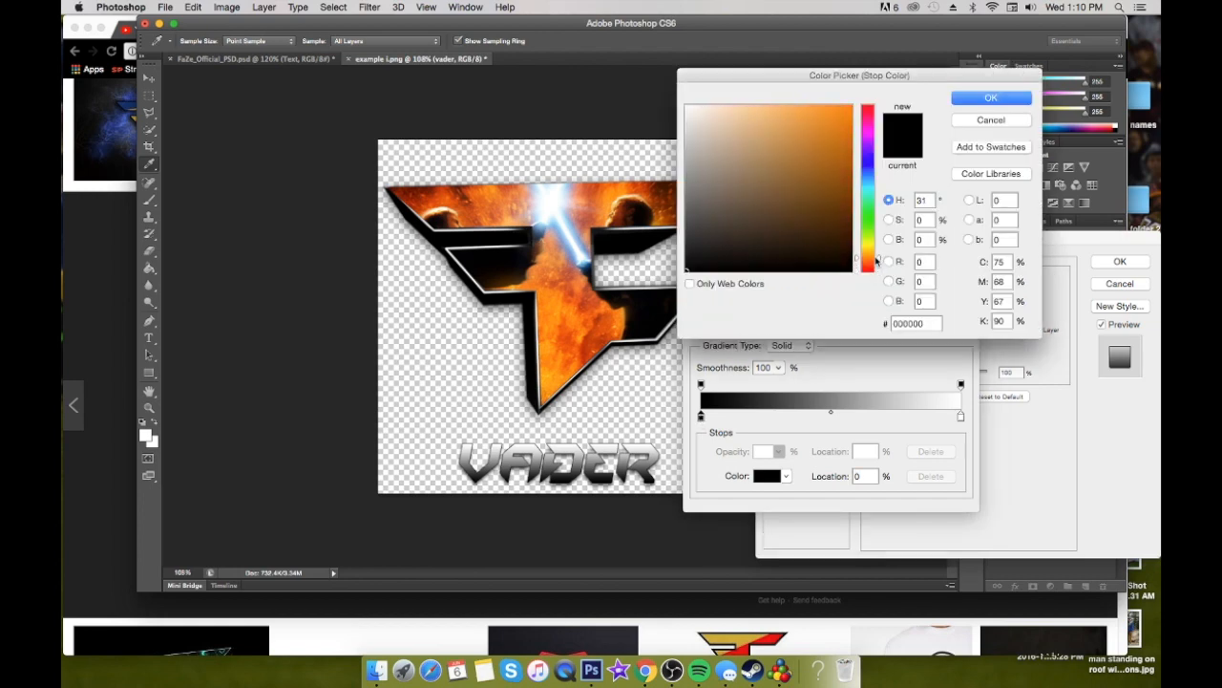
{"action": "left_click_drag", "start_coordinate": [845, 150], "coordinate": [850, 196]}
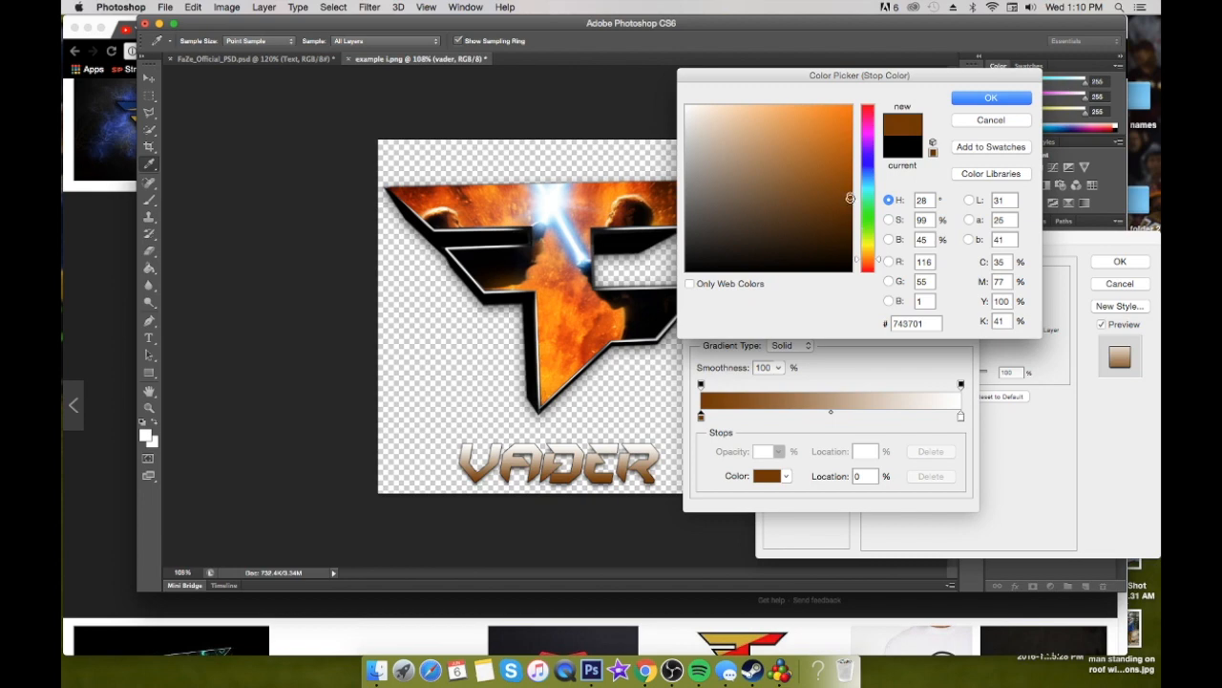
{"action": "left_click_drag", "start_coordinate": [850, 197], "coordinate": [849, 180]}
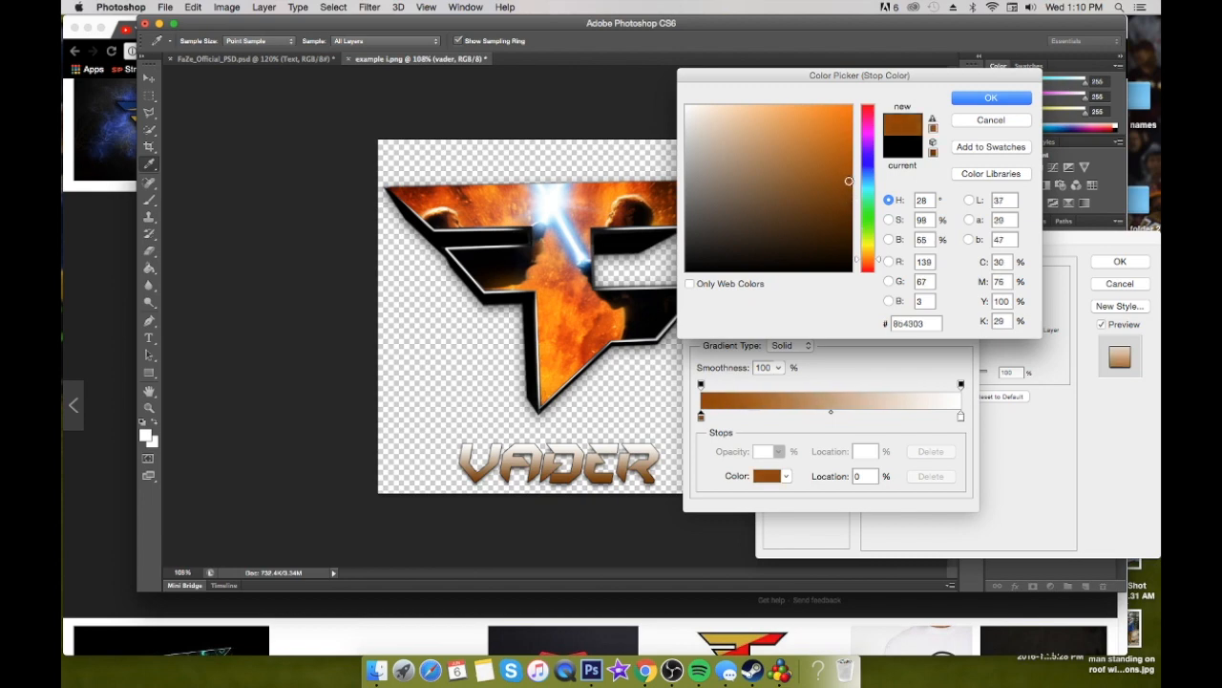
{"action": "left_click", "coordinate": [995, 102]}
Try 0% opacity on the opacity stop at the brown end of the gradient, and undo it
{"action": "left_click", "coordinate": [702, 385]}
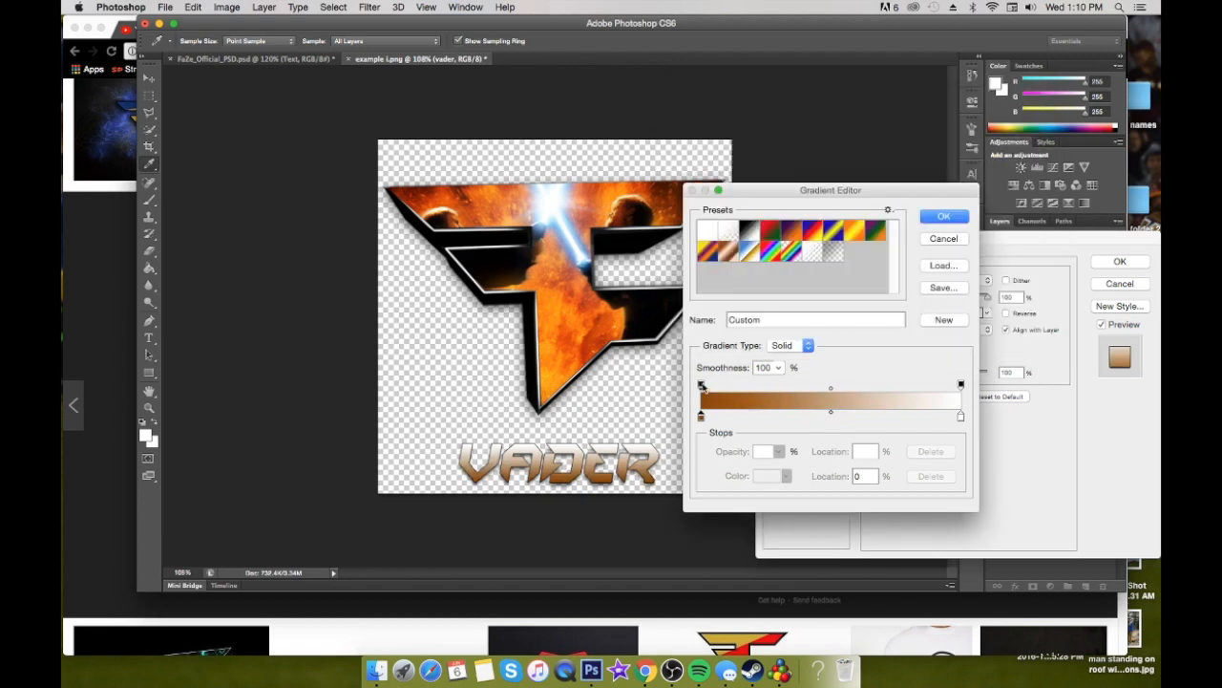
{"action": "left_click", "coordinate": [702, 417]}
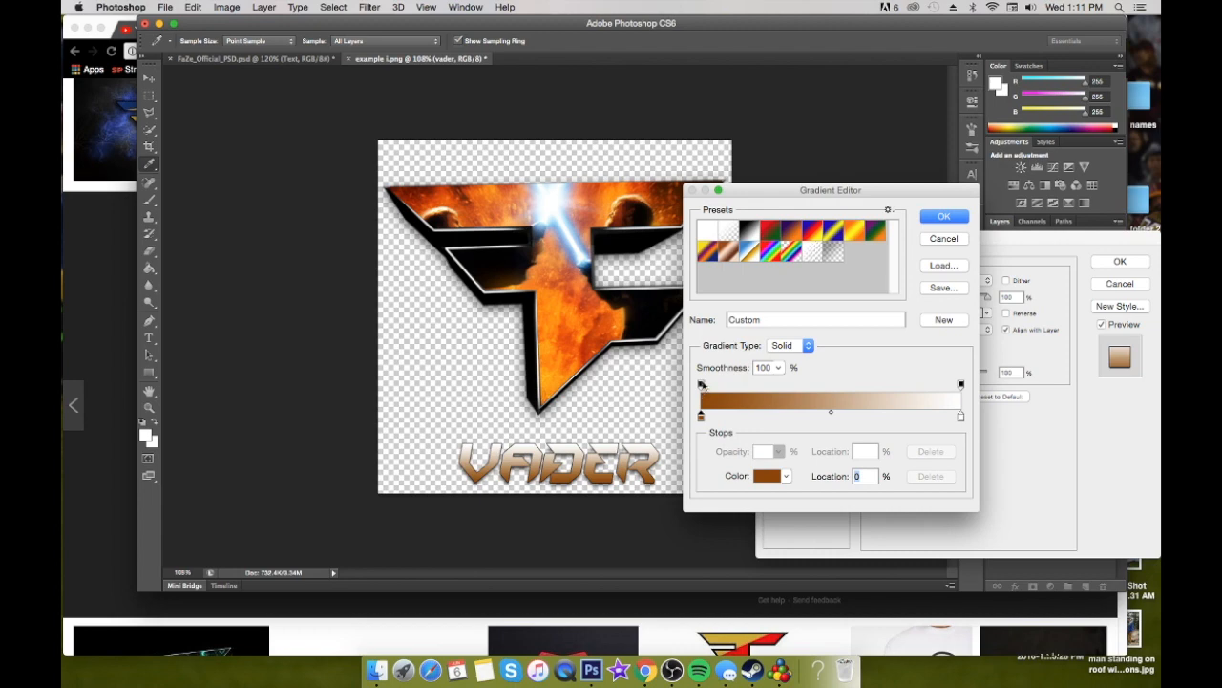
{"action": "left_click", "coordinate": [702, 385]}
{"action": "type", "text": "0"}
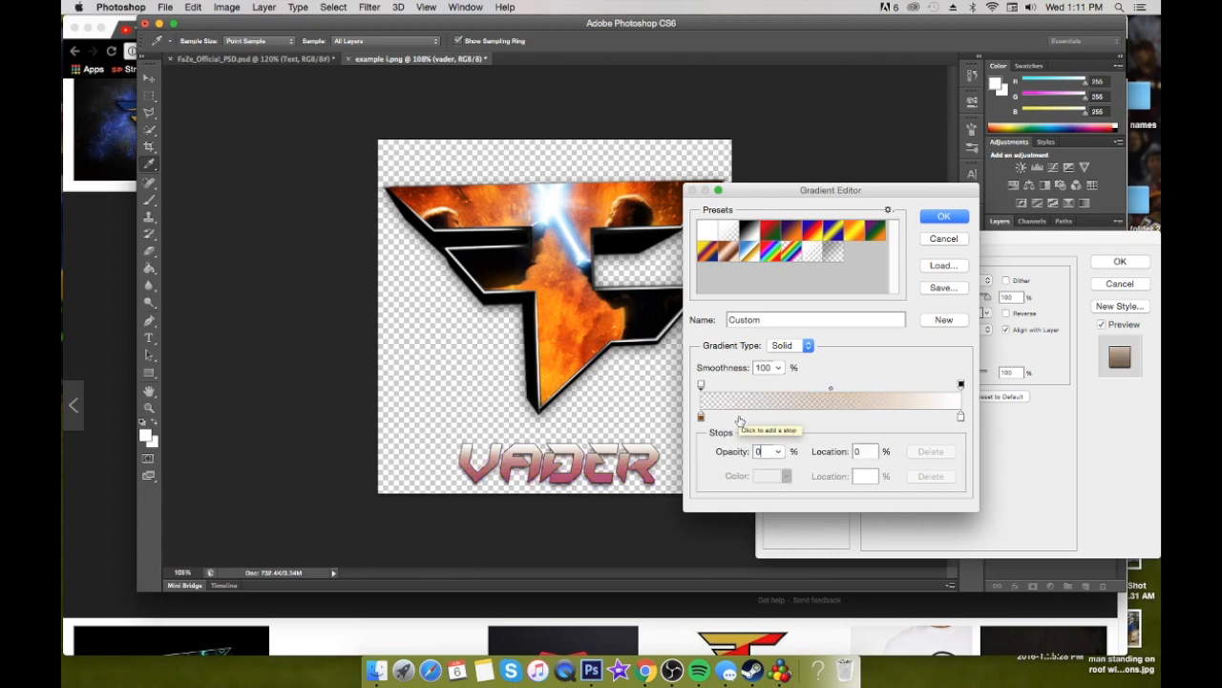
{"action": "key", "text": "super+z"}
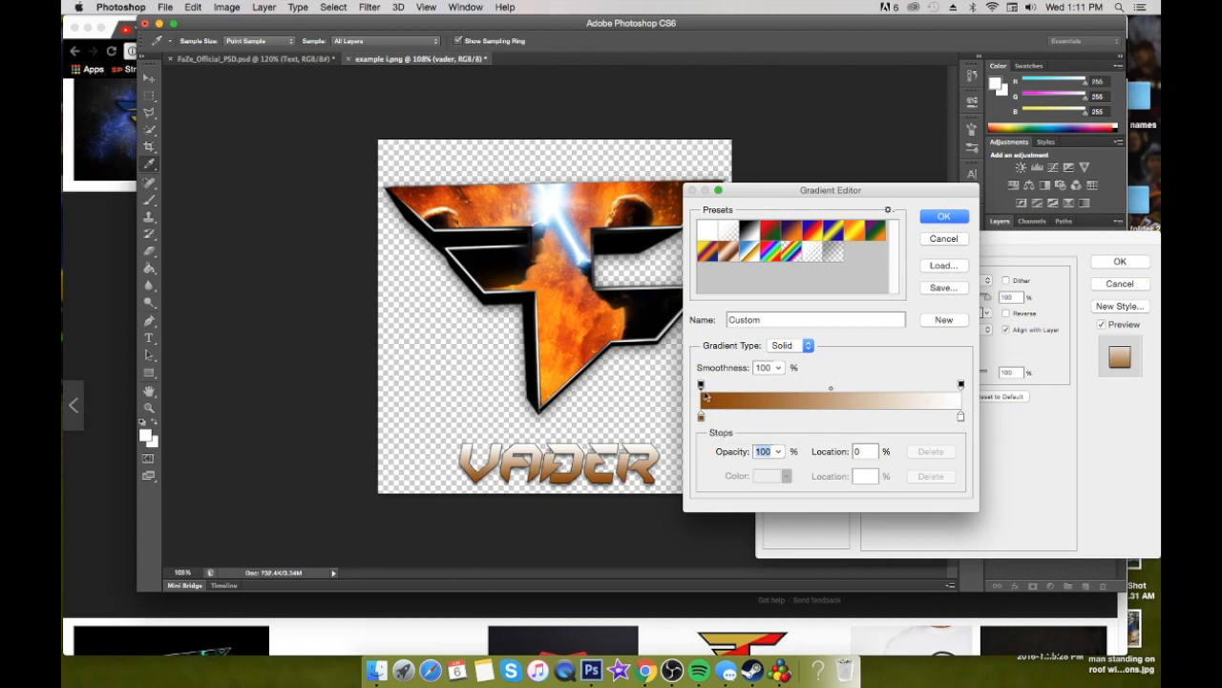
Duplicate the brown color stop to the 50% location and recolor the copy orange c96105
{"action": "left_click", "coordinate": [702, 420]}
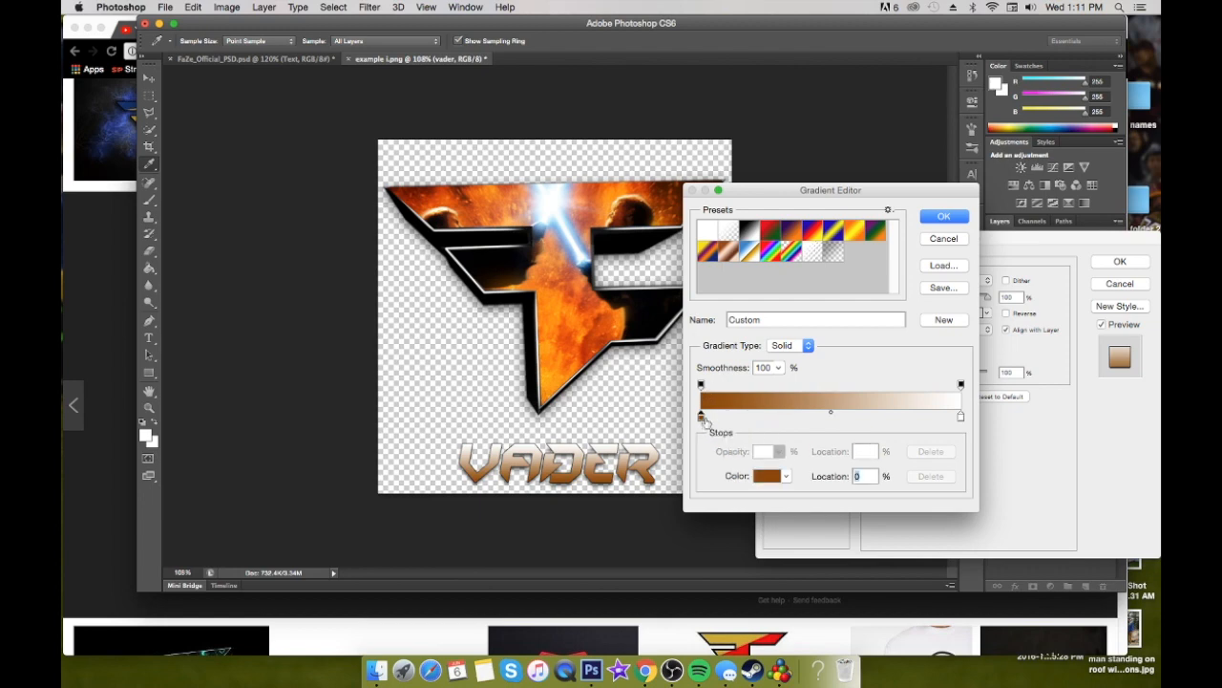
{"action": "left_click_drag", "start_coordinate": [711, 422], "coordinate": [830, 424]}
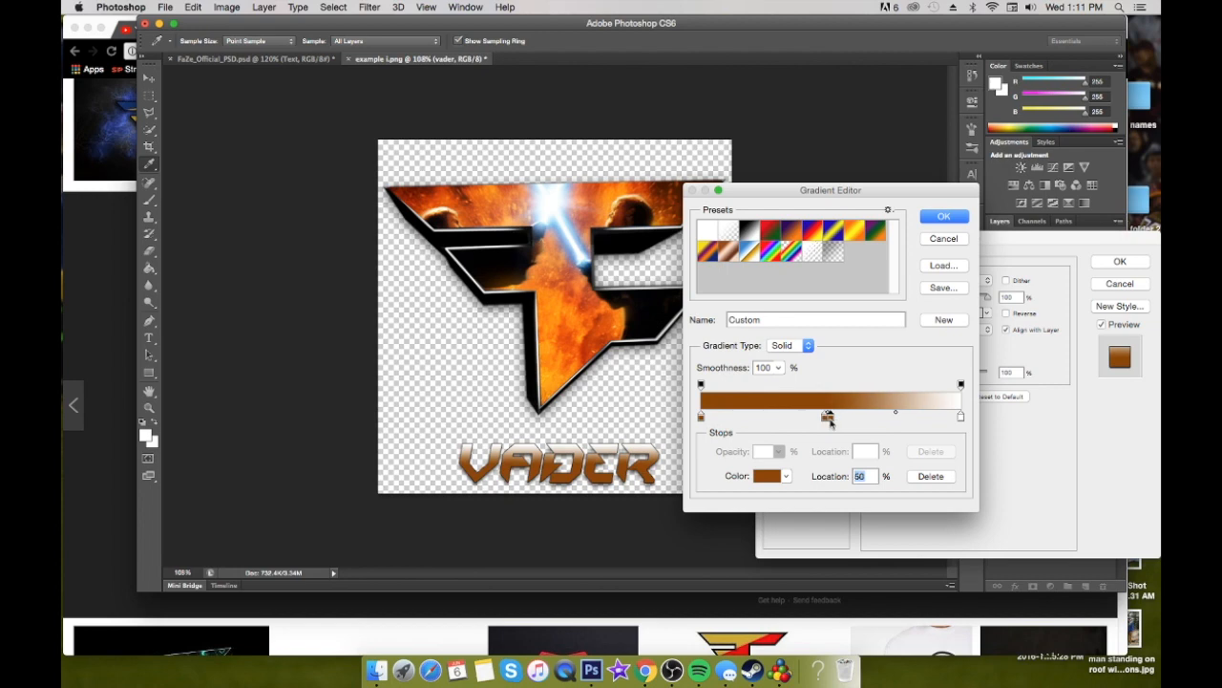
{"action": "double_click", "coordinate": [828, 417]}
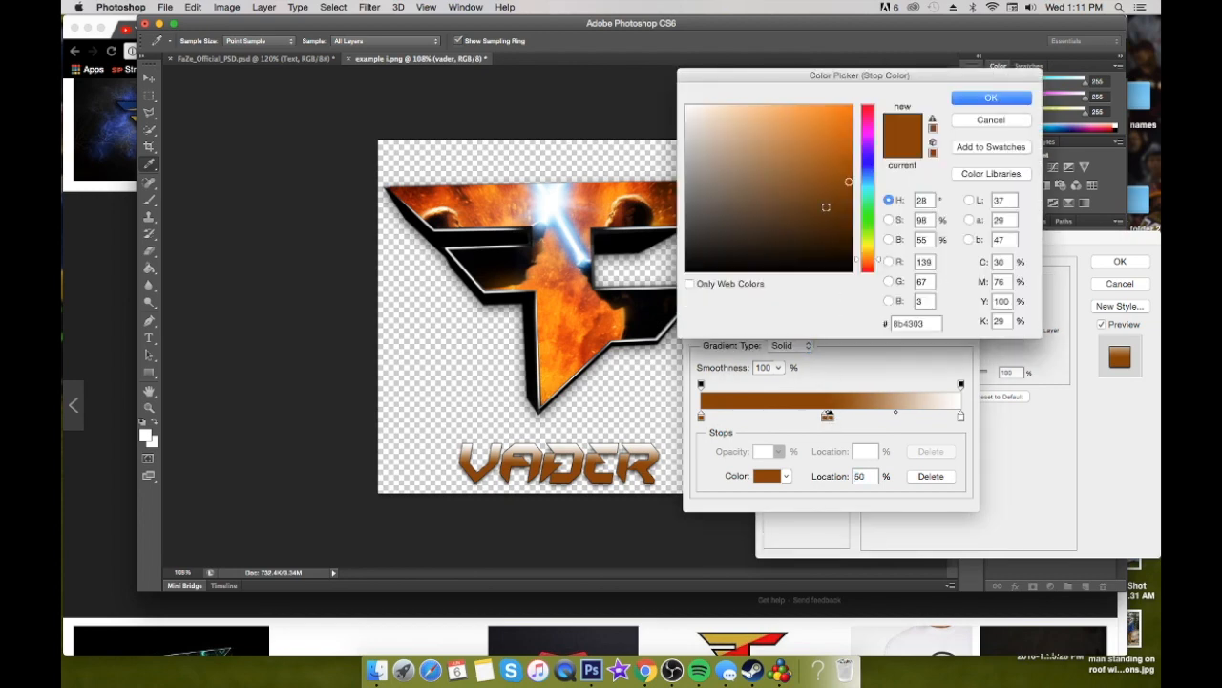
{"action": "left_click", "coordinate": [848, 141]}
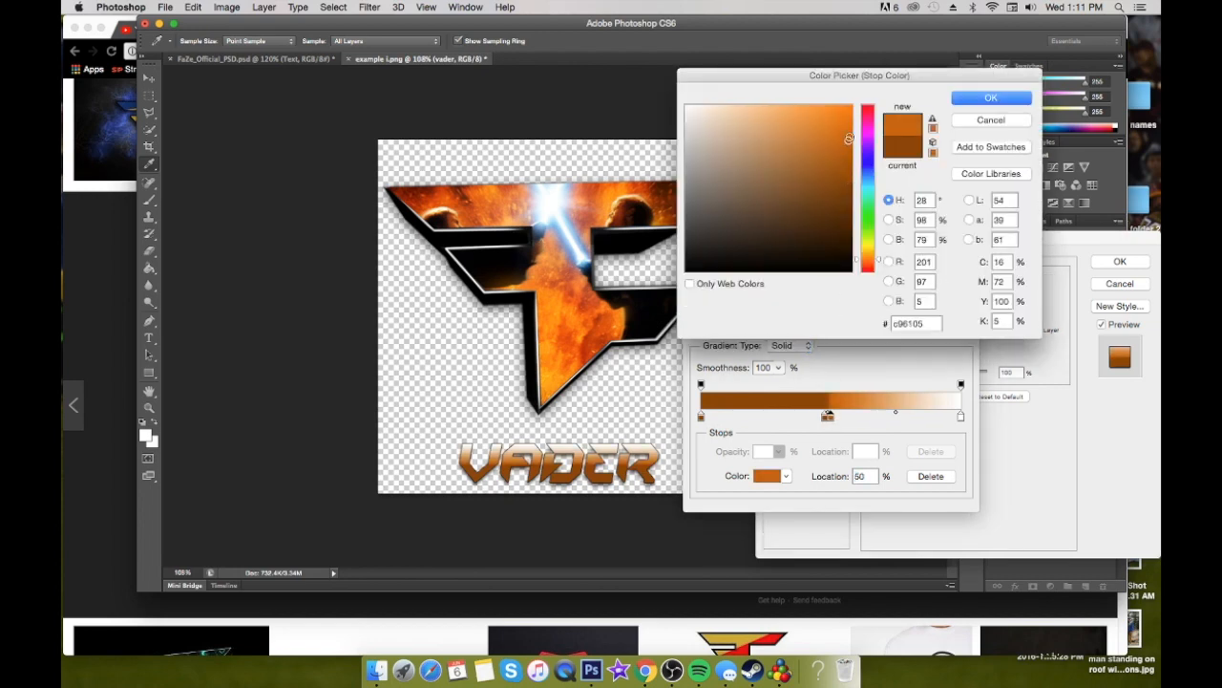
{"action": "left_click", "coordinate": [974, 104]}
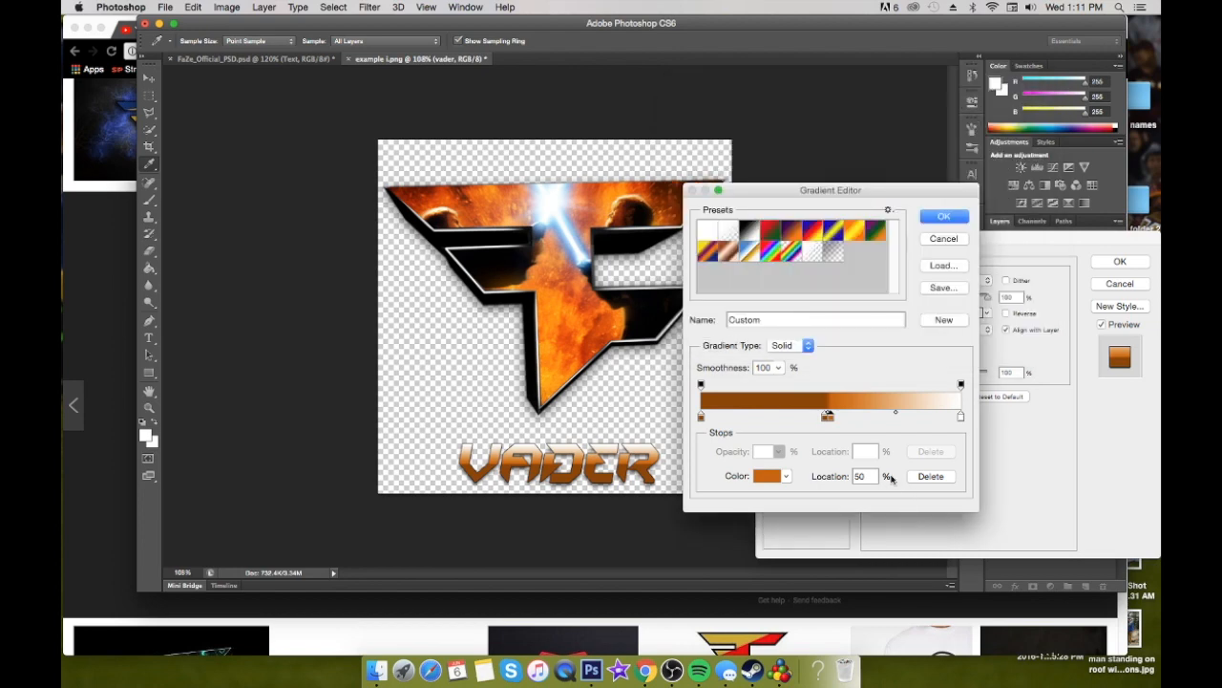
Copy the orange color stop to the 100% end of the gradient and delete the white stop
{"action": "double_click", "coordinate": [831, 418]}
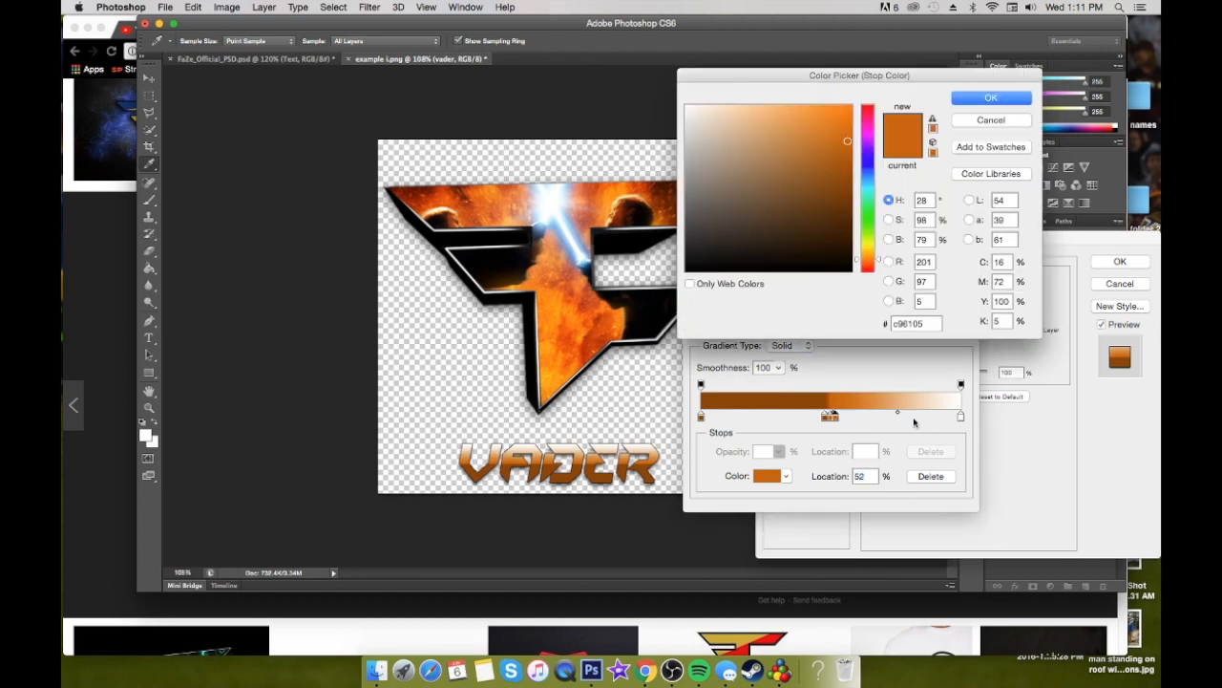
{"action": "left_click", "coordinate": [994, 120]}
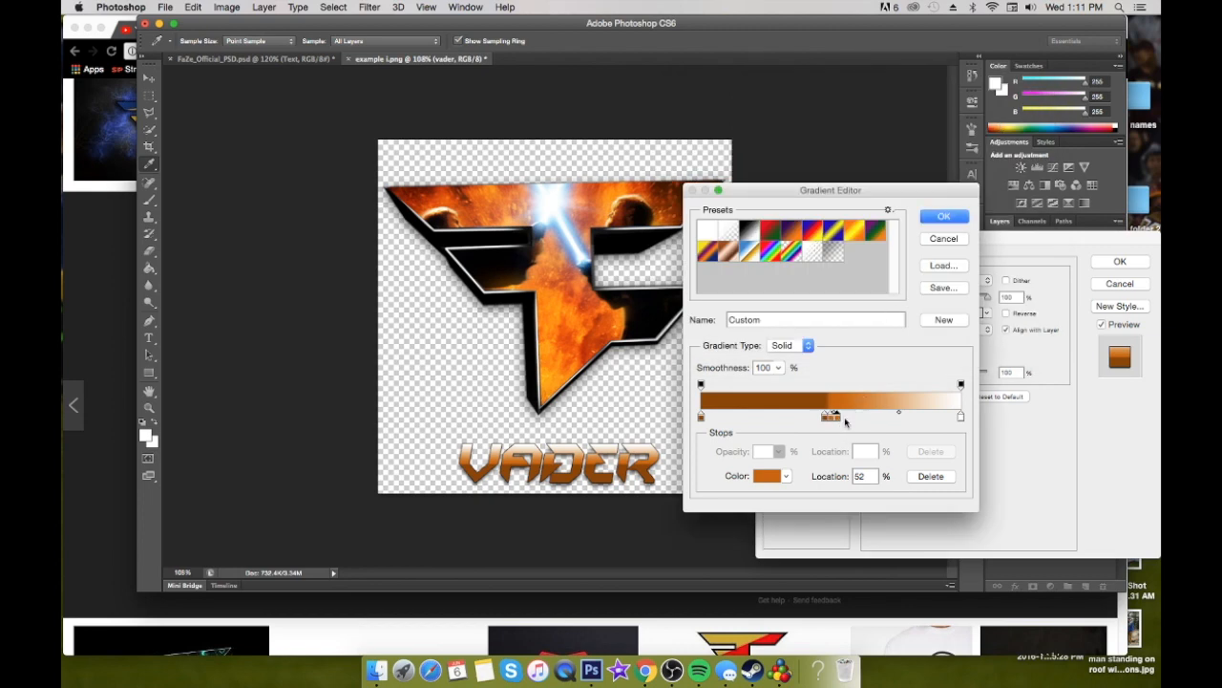
{"action": "left_click", "coordinate": [960, 417]}
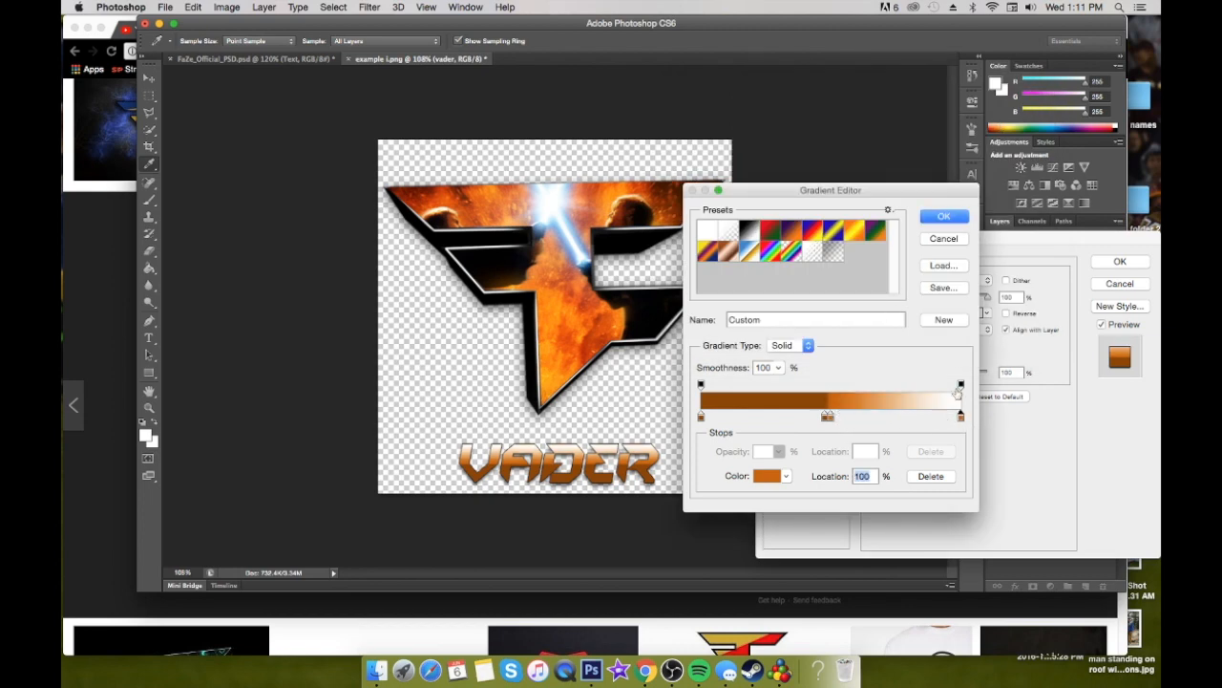
{"action": "left_click_drag", "start_coordinate": [955, 418], "coordinate": [947, 420]}
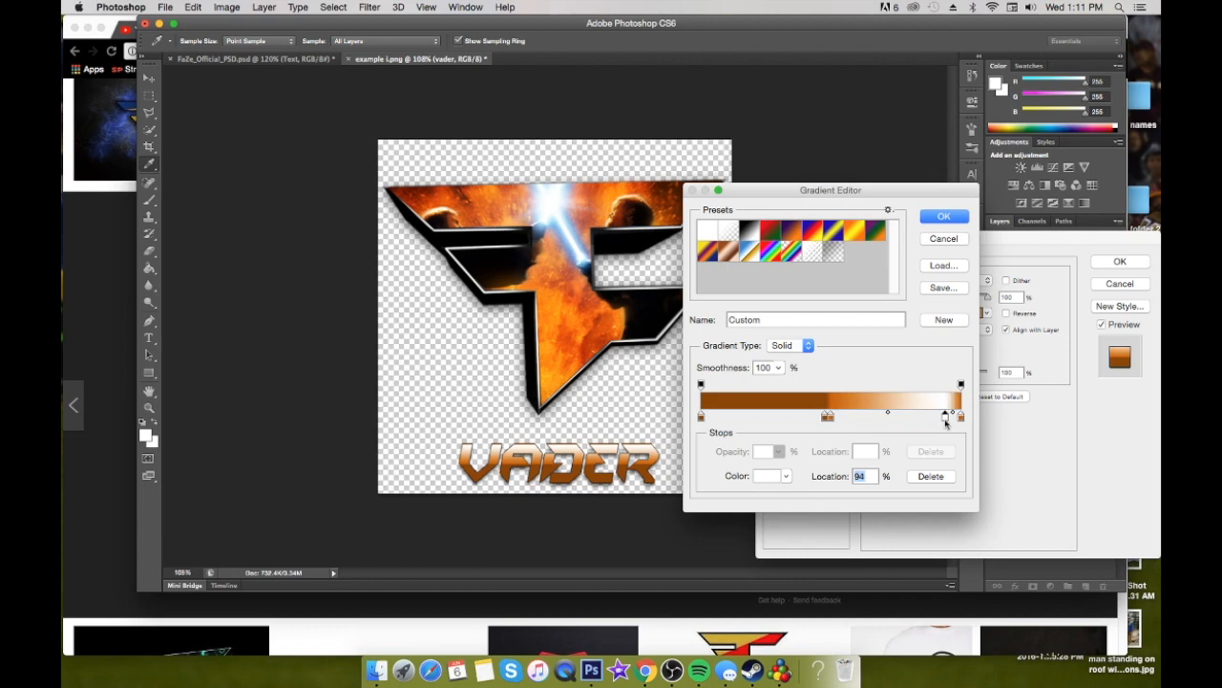
{"action": "left_click", "coordinate": [929, 478]}
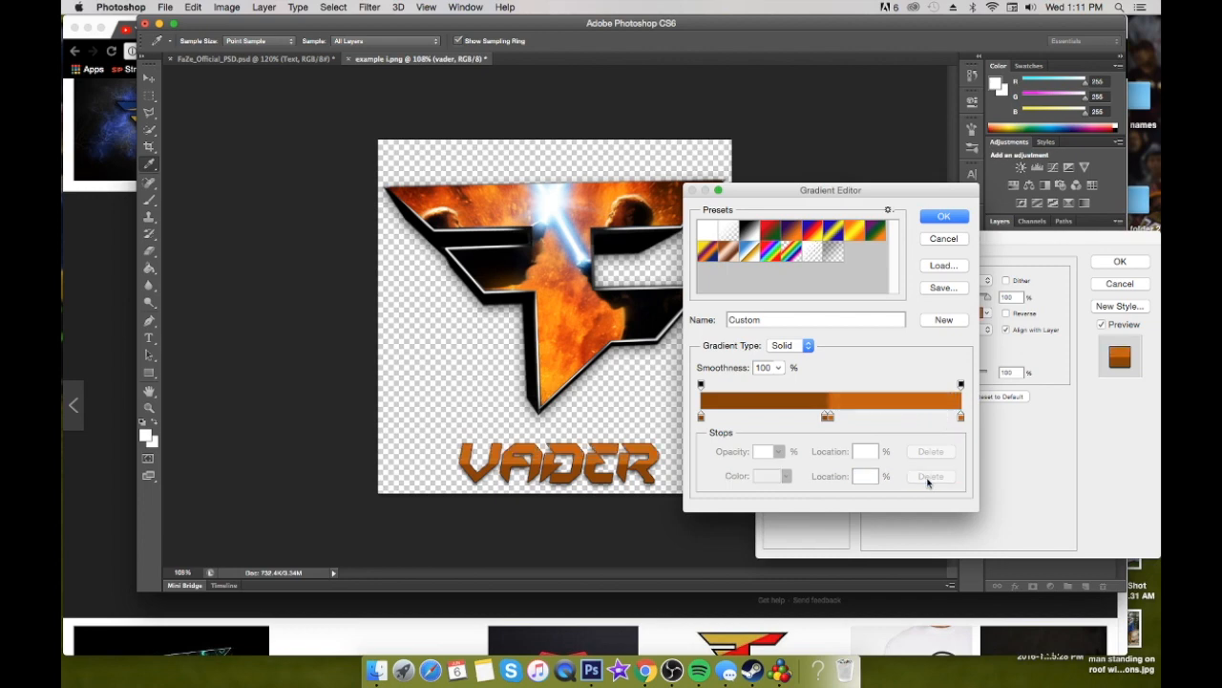
Try an extra brown color stop at the 3% location of the gradient, and delete it
{"action": "left_click", "coordinate": [702, 418]}
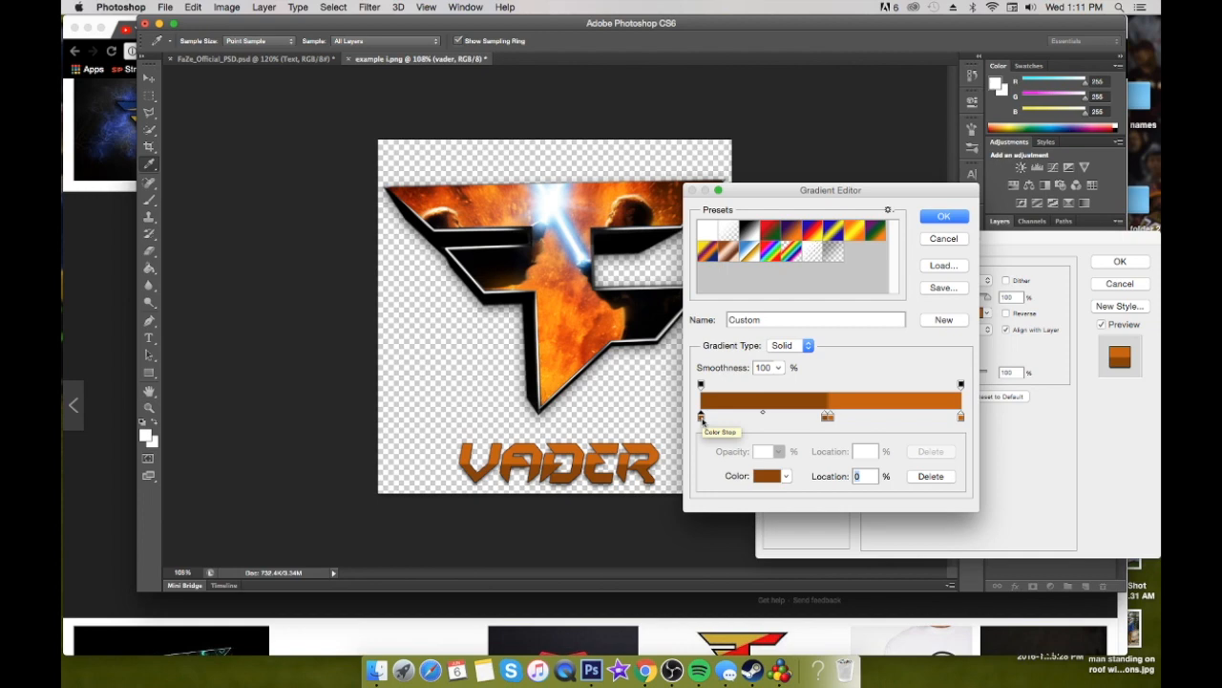
{"action": "left_click_drag", "start_coordinate": [704, 421], "coordinate": [708, 420]}
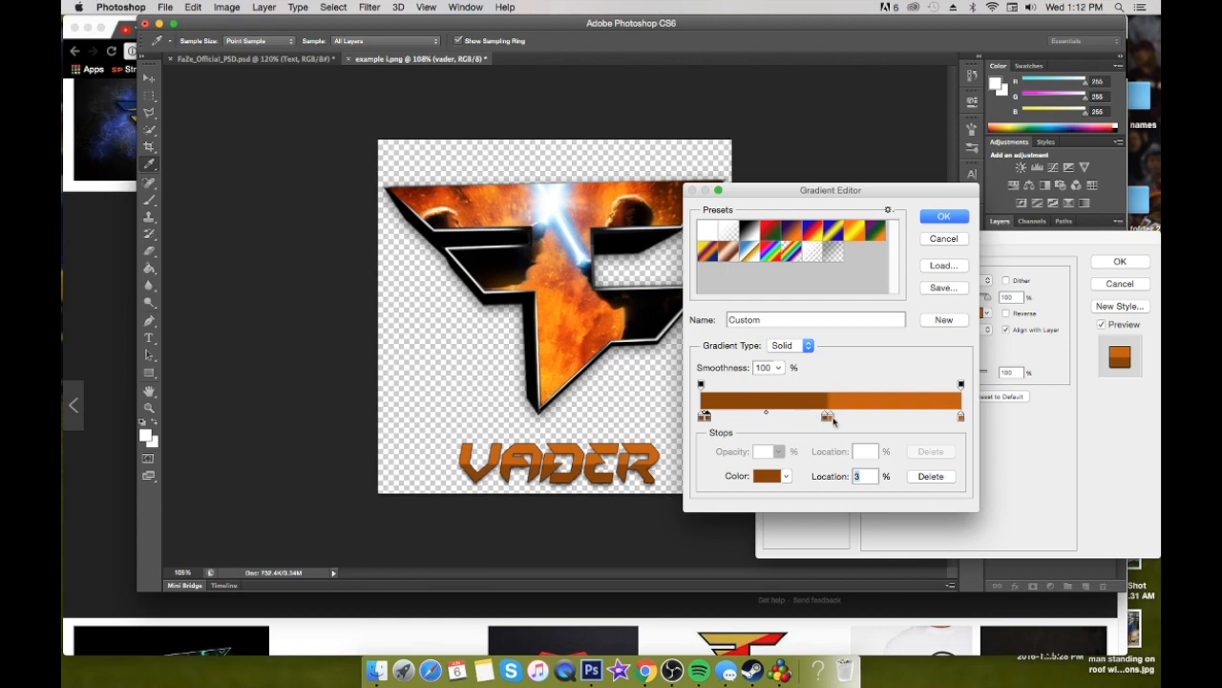
{"action": "left_click", "coordinate": [931, 475]}
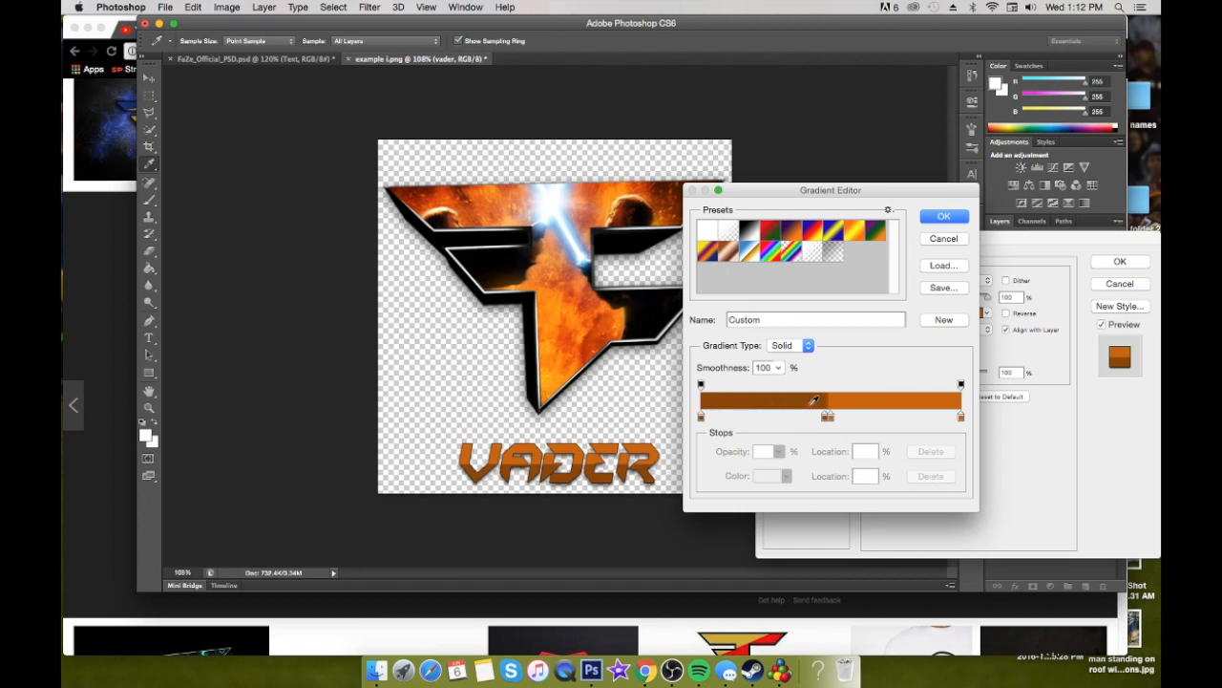
Accept the brown-to-orange gradient, and apply the layer style with a pale yellow Screen inner glow added to the vader text
{"action": "left_click", "coordinate": [957, 219]}
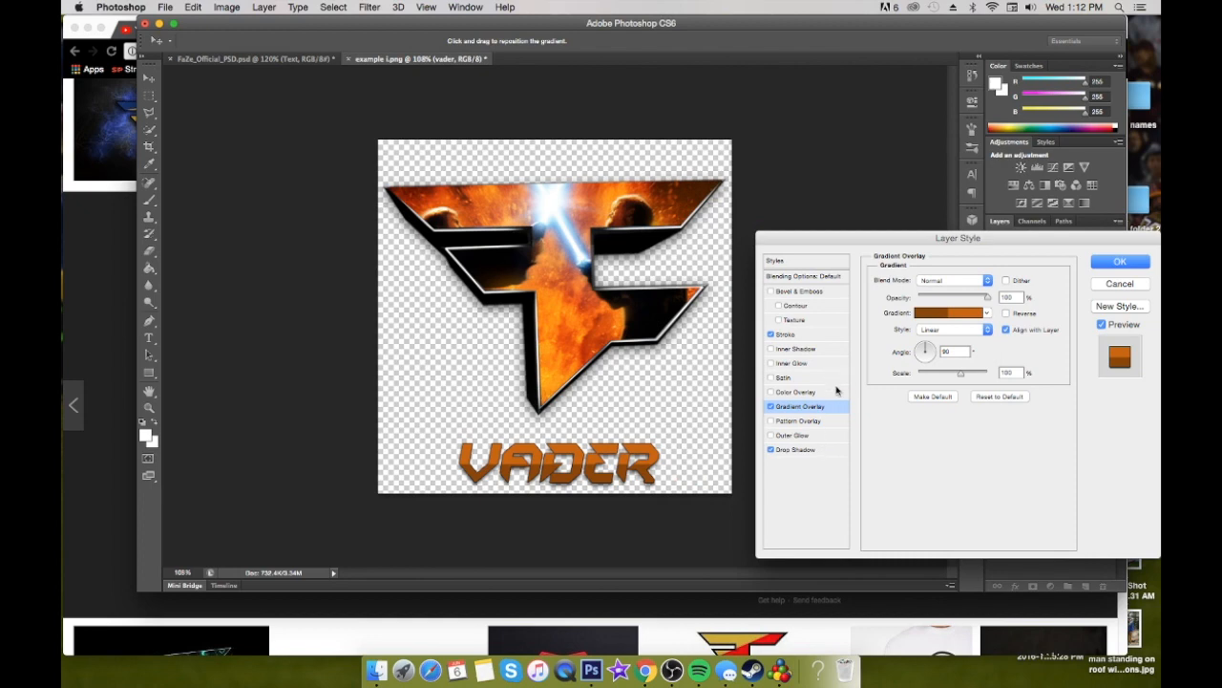
{"action": "left_click", "coordinate": [771, 363]}
{"action": "left_click", "coordinate": [805, 364]}
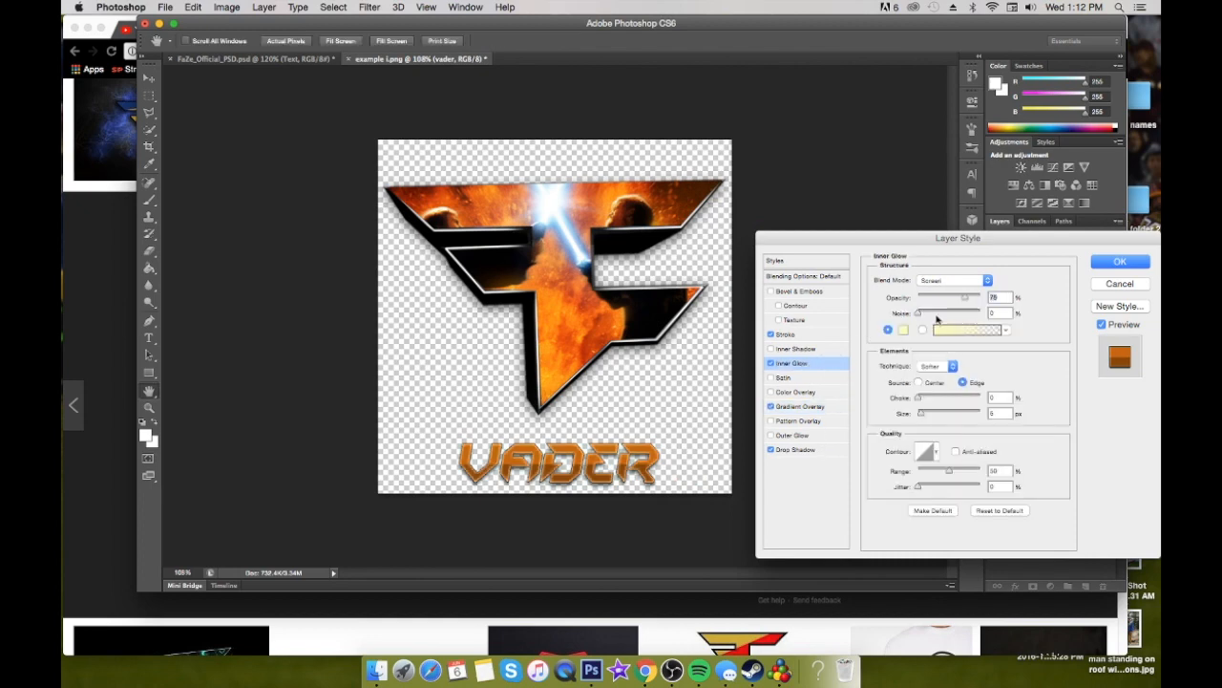
{"action": "left_click_drag", "start_coordinate": [920, 415], "coordinate": [921, 416]}
{"action": "left_click", "coordinate": [1120, 264]}
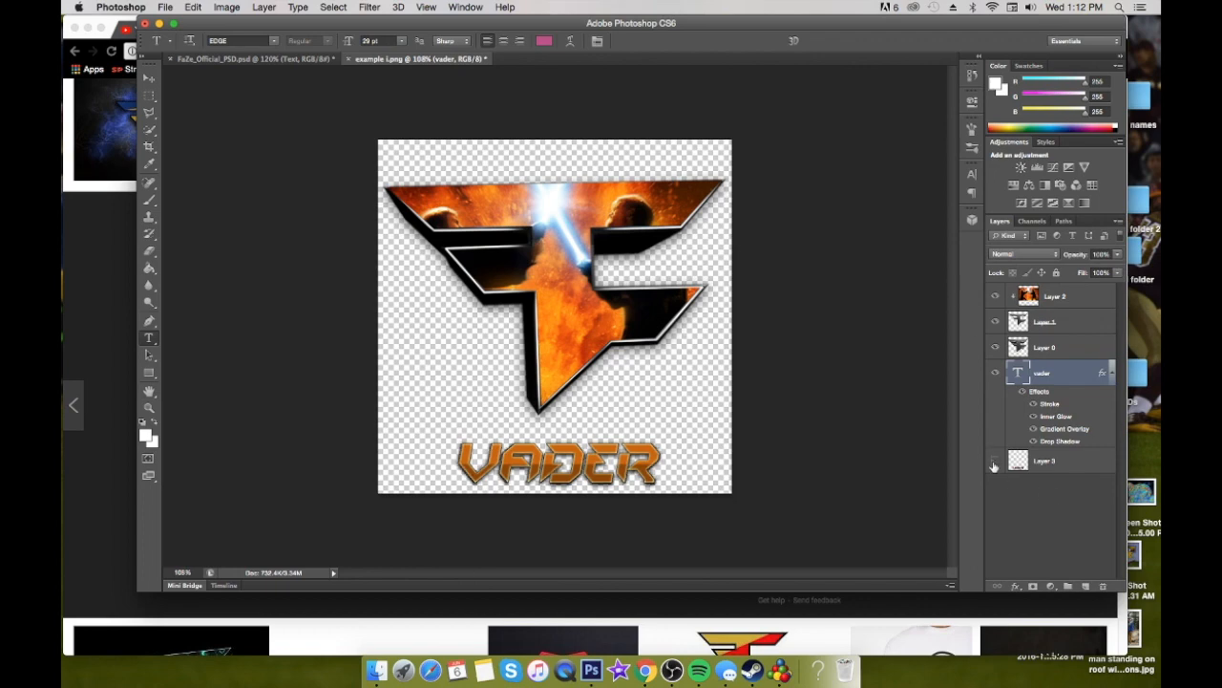
Examine the drop shadow and gradient overlay settings of the TEXT layer inside the Text group of FaZe_Official_PSD.psd
{"action": "left_click", "coordinate": [282, 59]}
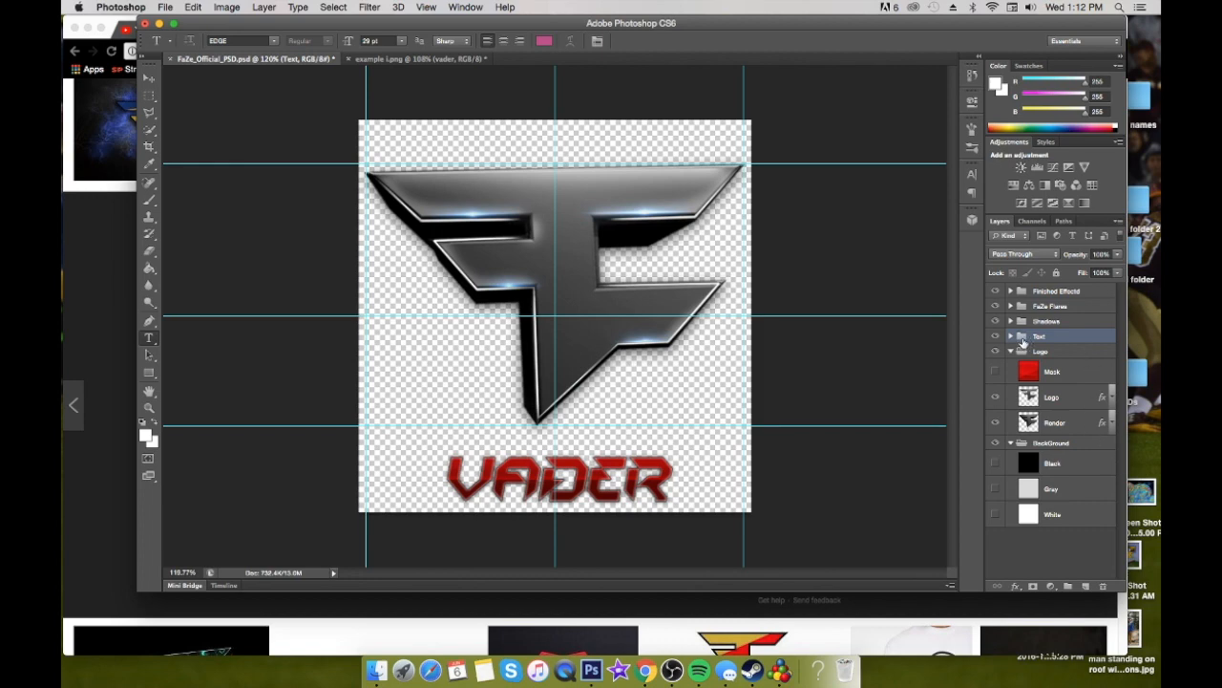
{"action": "left_click", "coordinate": [1010, 336]}
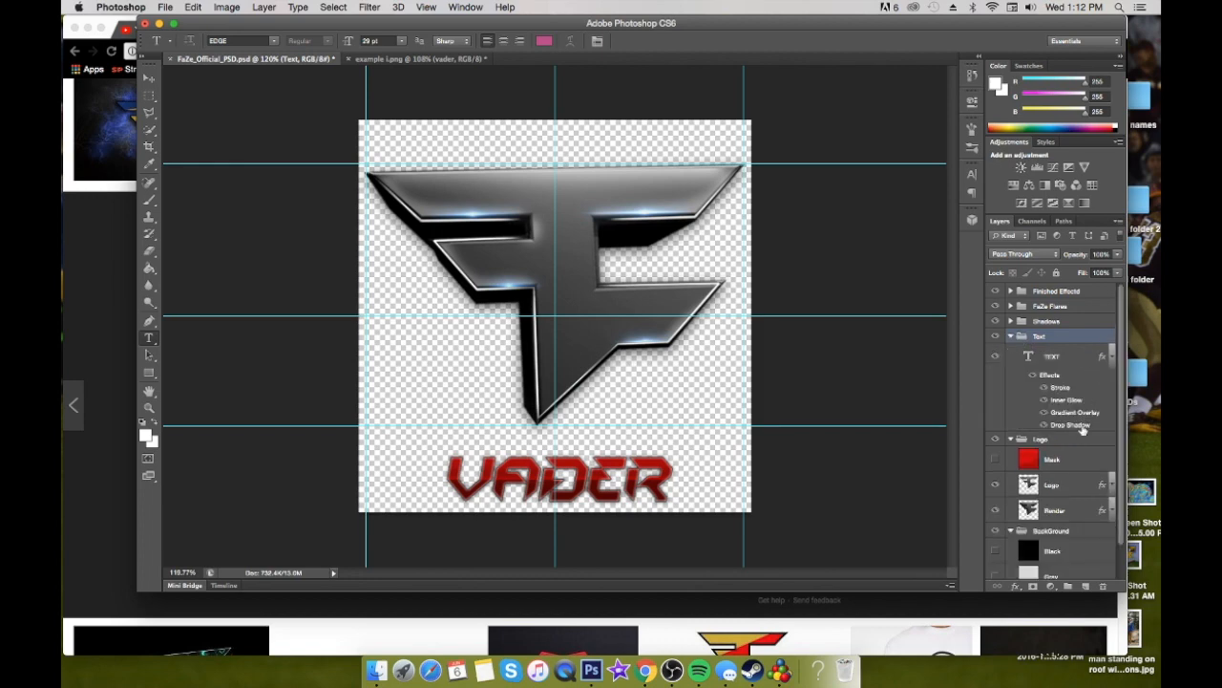
{"action": "double_click", "coordinate": [1082, 361]}
{"action": "left_click", "coordinate": [810, 455]}
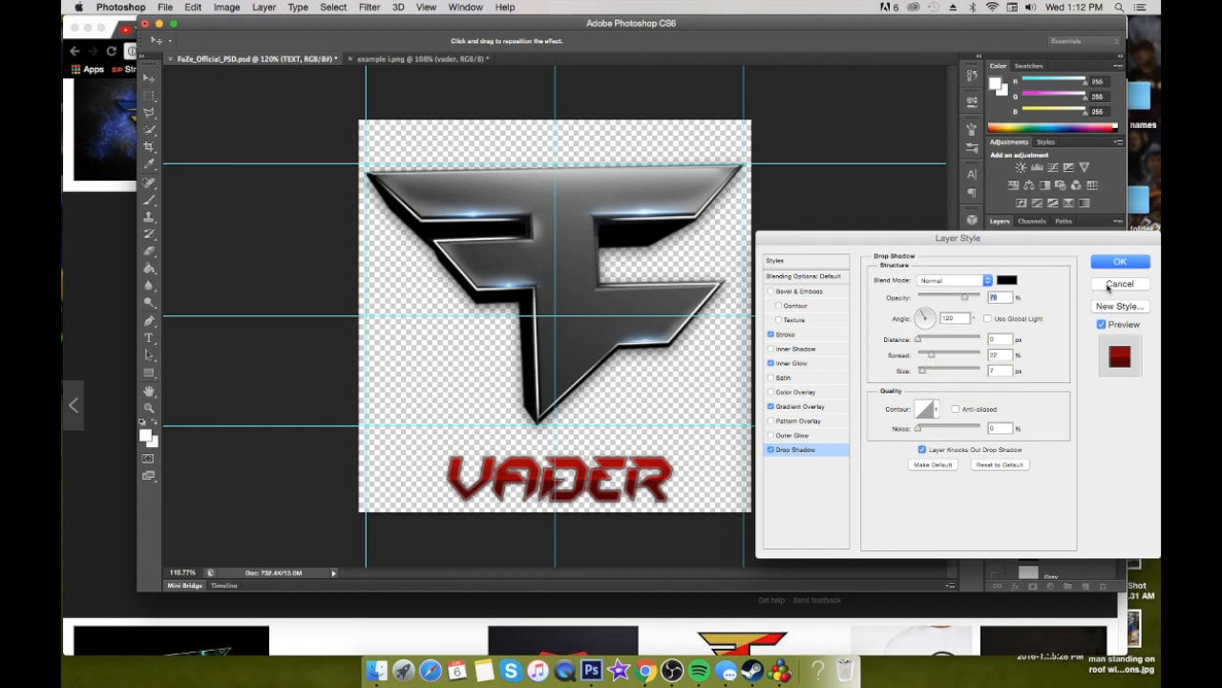
{"action": "left_click", "coordinate": [832, 410]}
{"action": "left_click", "coordinate": [941, 315]}
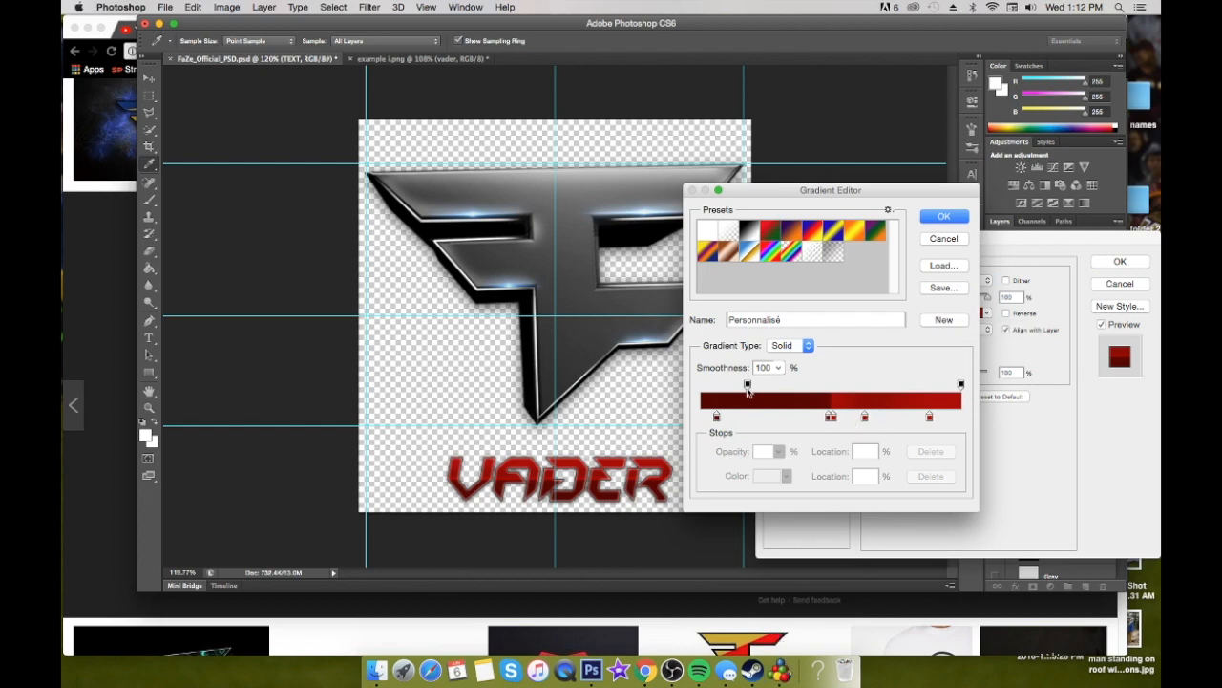
{"action": "left_click", "coordinate": [943, 238]}
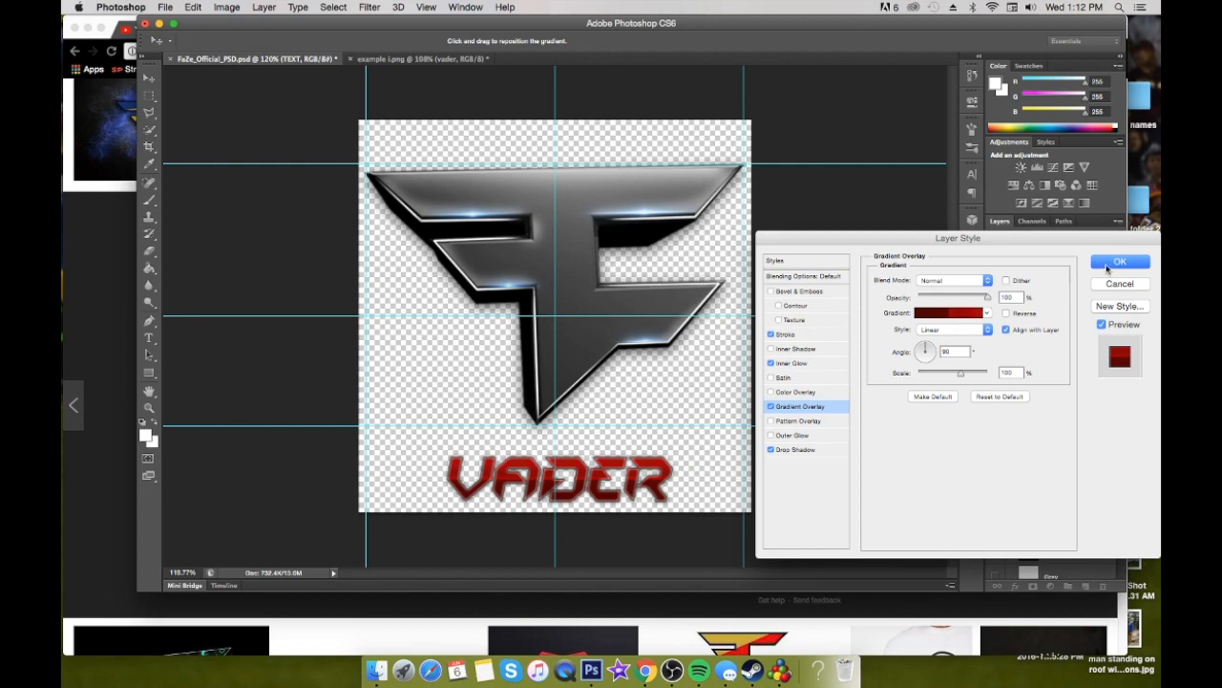
{"action": "left_click", "coordinate": [1109, 264]}
Back in example i.png, set the vader text's drop shadow to a 115° angle and 18% spread, enlarge its size, and apply it
{"action": "left_click", "coordinate": [418, 60]}
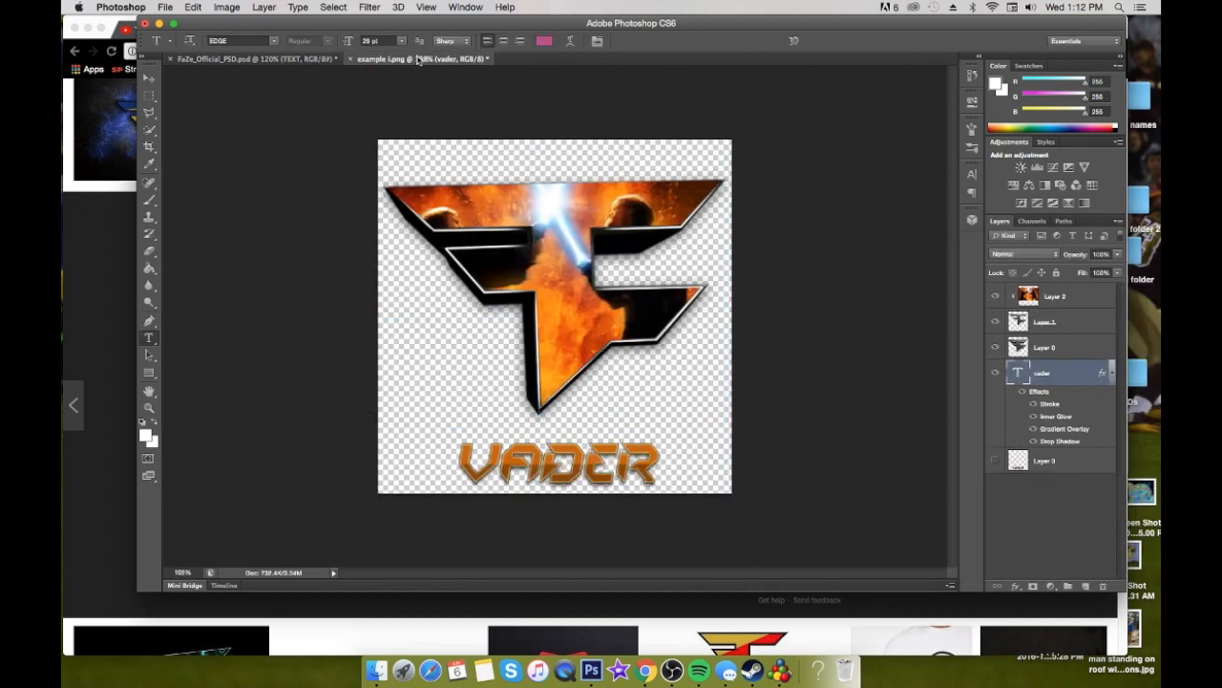
{"action": "double_click", "coordinate": [1070, 373]}
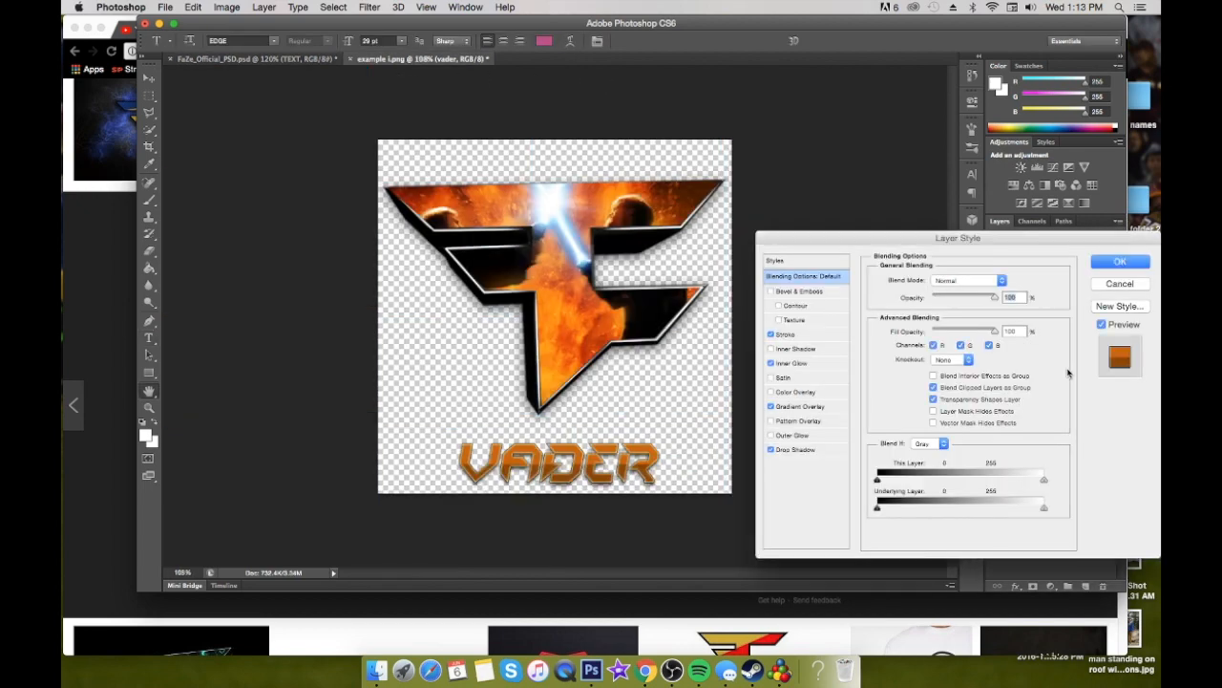
{"action": "left_click", "coordinate": [811, 337]}
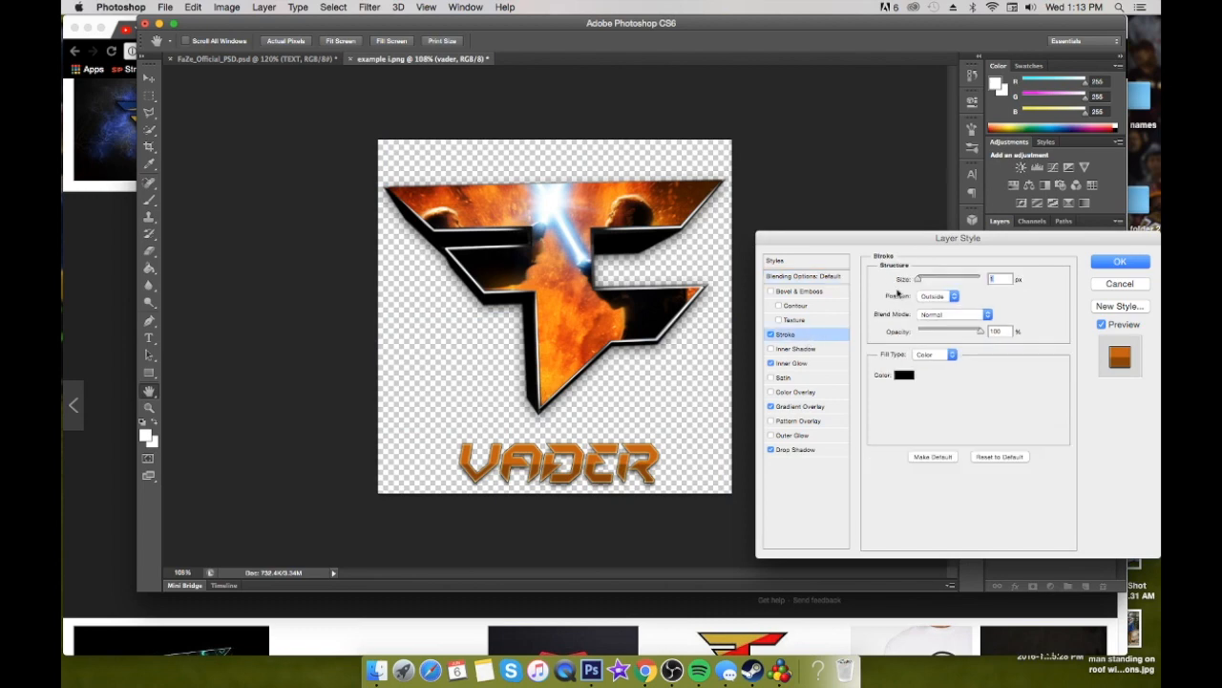
{"action": "left_click", "coordinate": [814, 451]}
{"action": "left_click_drag", "start_coordinate": [926, 315], "coordinate": [920, 314]}
{"action": "left_click", "coordinate": [922, 356]}
{"action": "left_click_drag", "start_coordinate": [922, 357], "coordinate": [929, 358]}
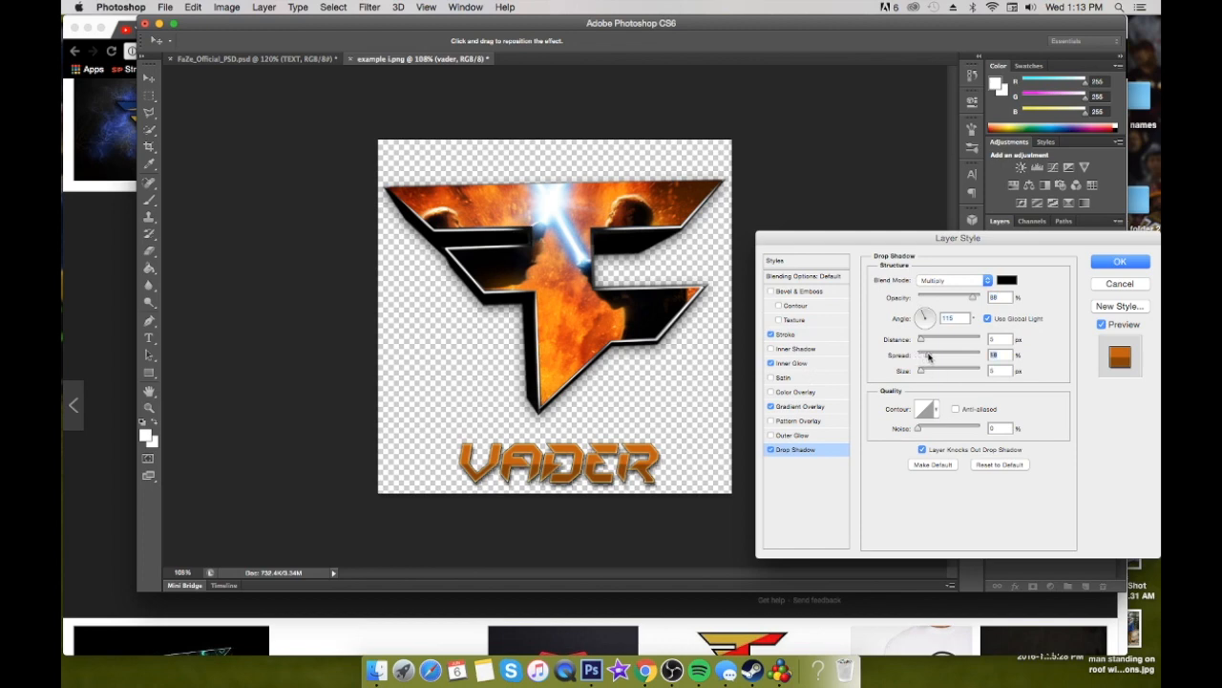
{"action": "left_click_drag", "start_coordinate": [918, 372], "coordinate": [923, 373]}
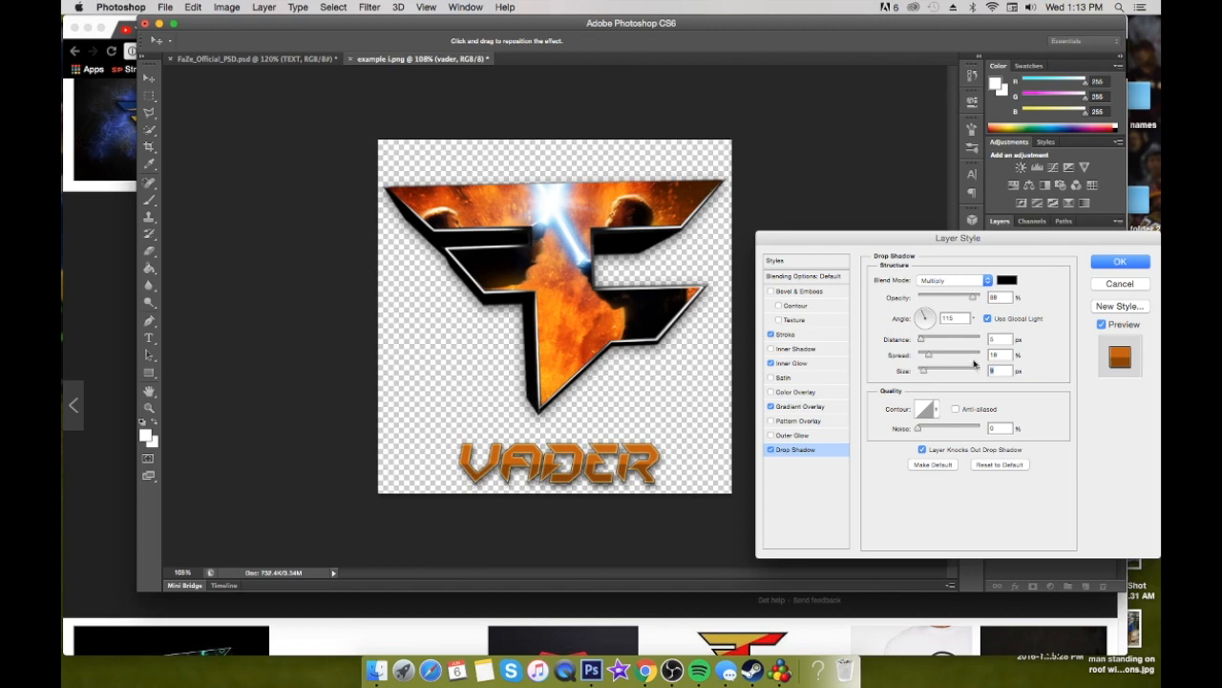
{"action": "left_click", "coordinate": [1113, 264]}
Select the clipped Layer 2, switch to Chrome, and browse the FaZe logo image results to open the Seahawks-themed DIRTY logo
{"action": "key", "text": "t"}
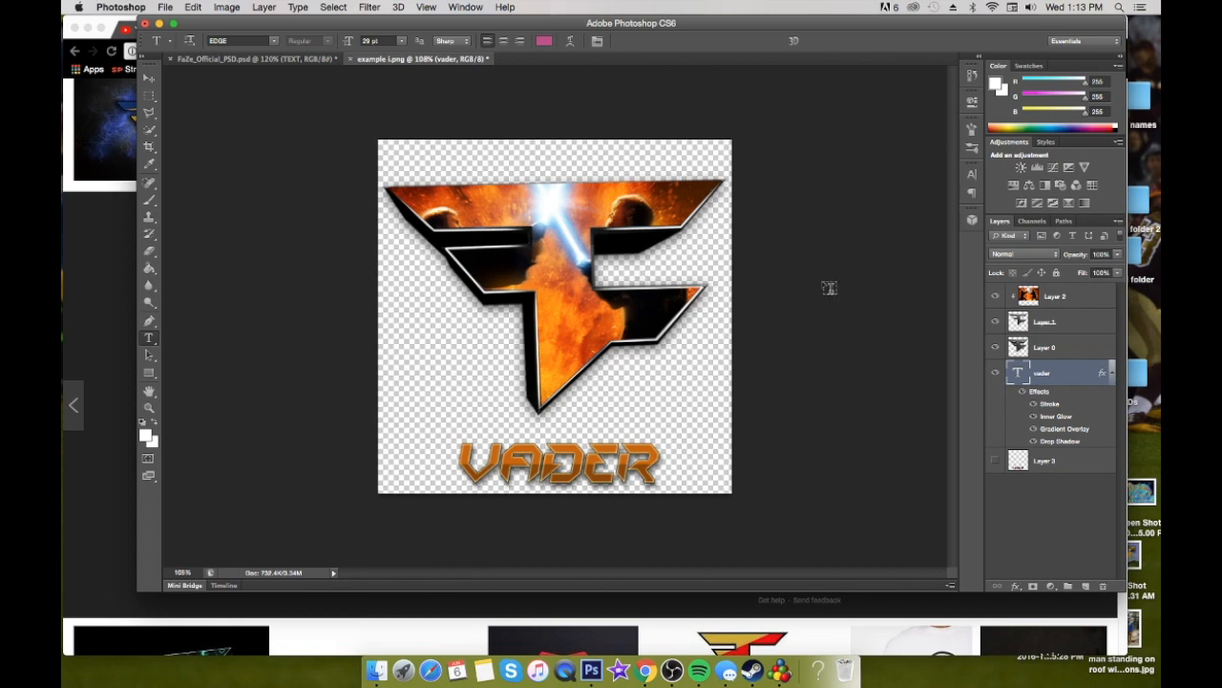
{"action": "left_click", "coordinate": [1089, 302]}
{"action": "left_click", "coordinate": [516, 623]}
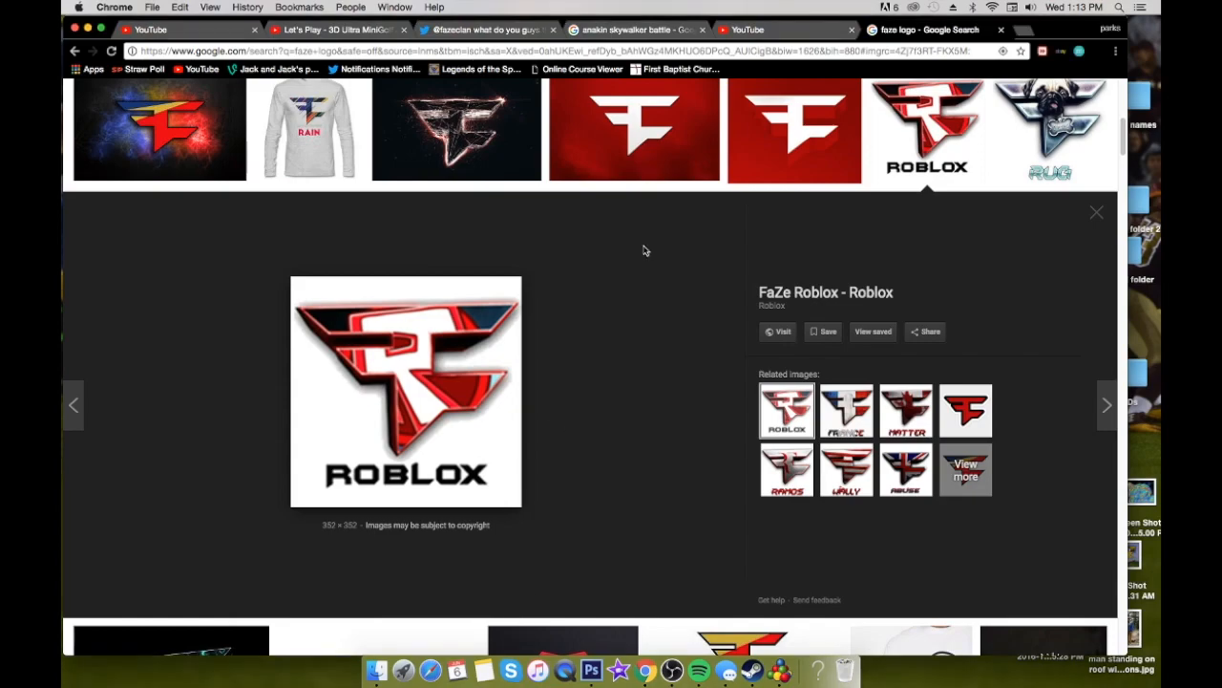
{"action": "scroll", "coordinate": [576, 276], "scroll_direction": "up", "scroll_amount": 2}
{"action": "scroll", "coordinate": [577, 276], "scroll_direction": "down", "scroll_amount": 6}
{"action": "scroll", "coordinate": [577, 276], "scroll_direction": "up", "scroll_amount": 2}
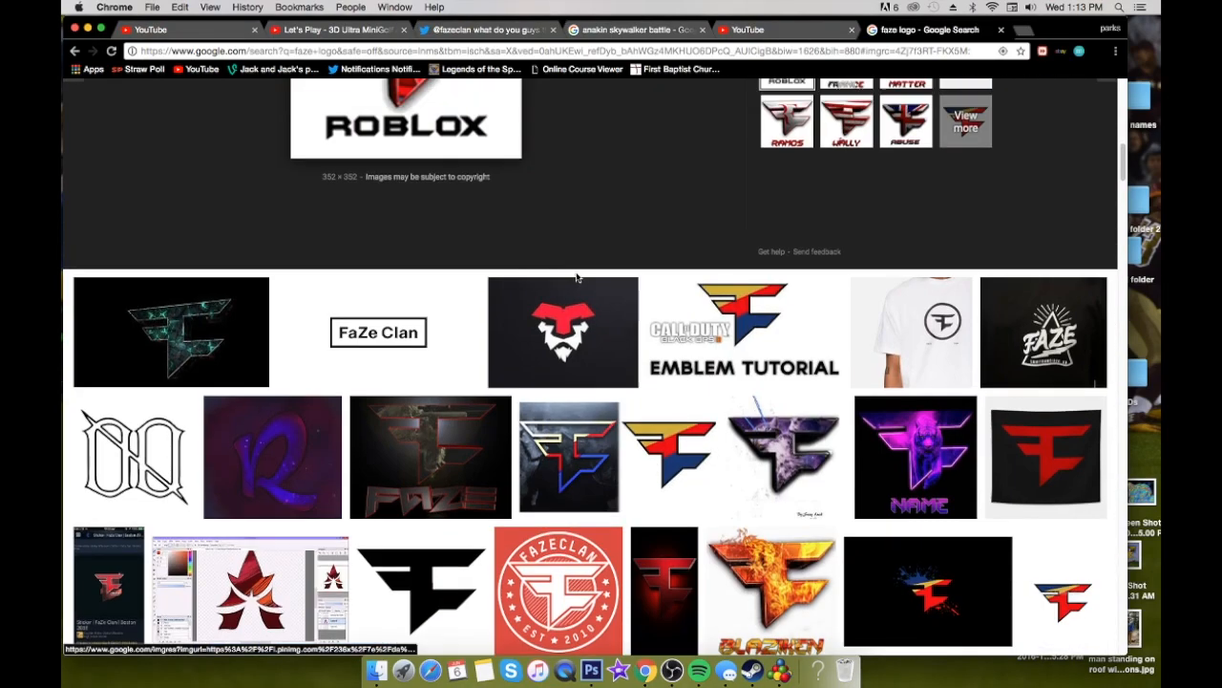
{"action": "scroll", "coordinate": [620, 380], "scroll_direction": "down", "scroll_amount": 6}
{"action": "scroll", "coordinate": [620, 380], "scroll_direction": "down", "scroll_amount": 15}
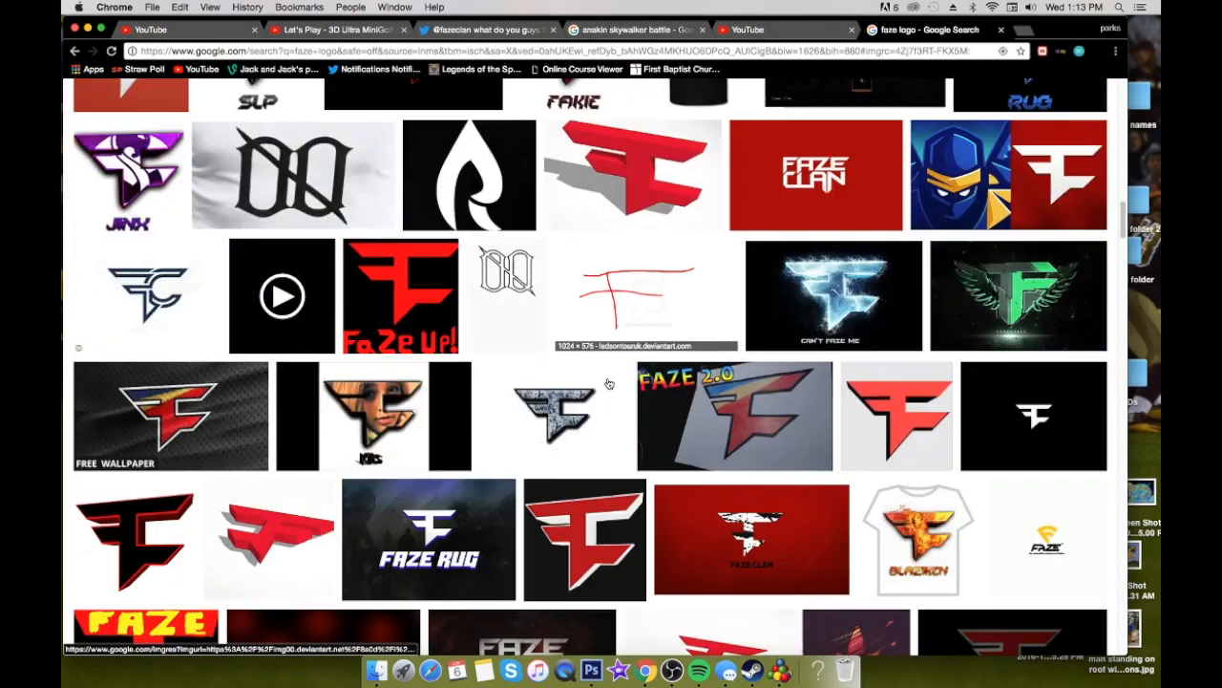
{"action": "scroll", "coordinate": [626, 376], "scroll_direction": "up", "scroll_amount": 2}
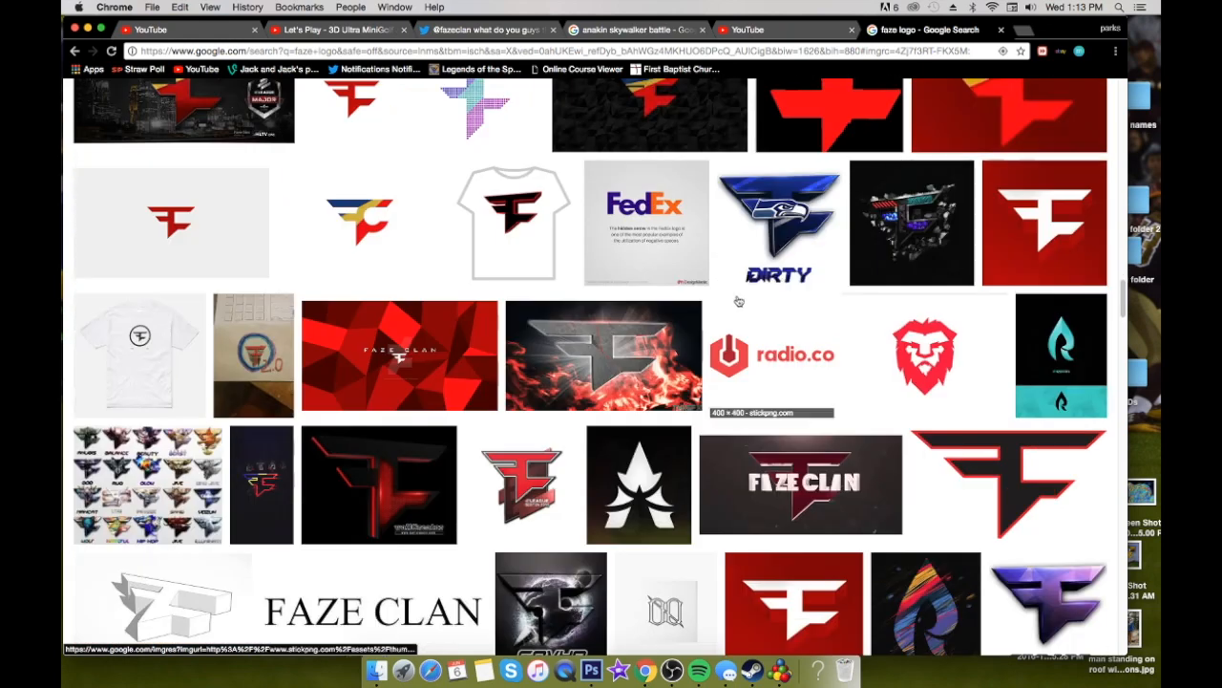
{"action": "left_click", "coordinate": [778, 234]}
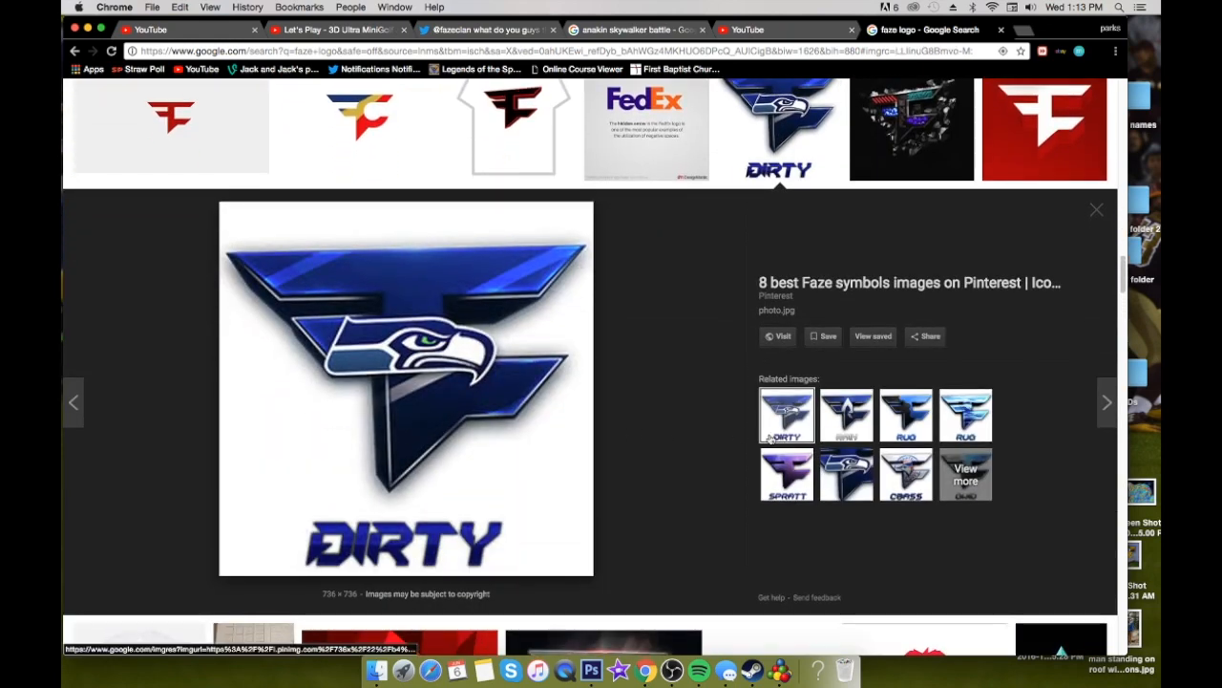
Look through the rest of the FaZe logo image results for another reference design
{"action": "scroll", "coordinate": [774, 438], "scroll_direction": "down", "scroll_amount": 10}
{"action": "scroll", "coordinate": [771, 437], "scroll_direction": "down", "scroll_amount": 3}
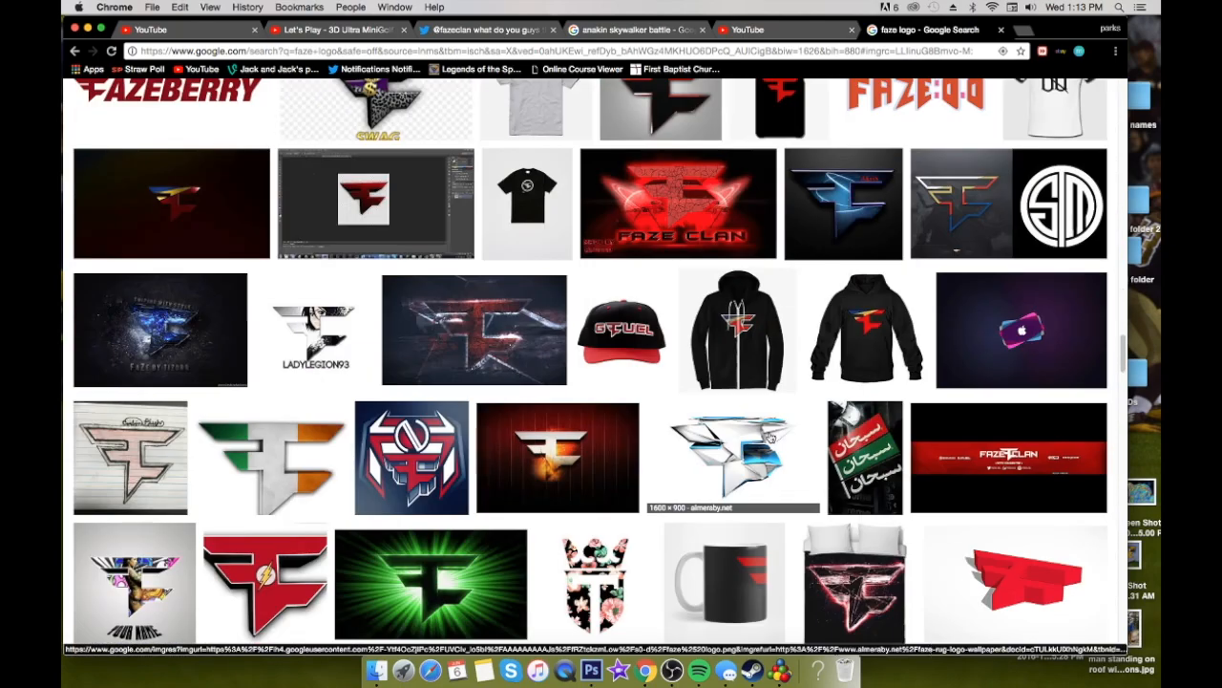
{"action": "scroll", "coordinate": [766, 445], "scroll_direction": "down", "scroll_amount": 20}
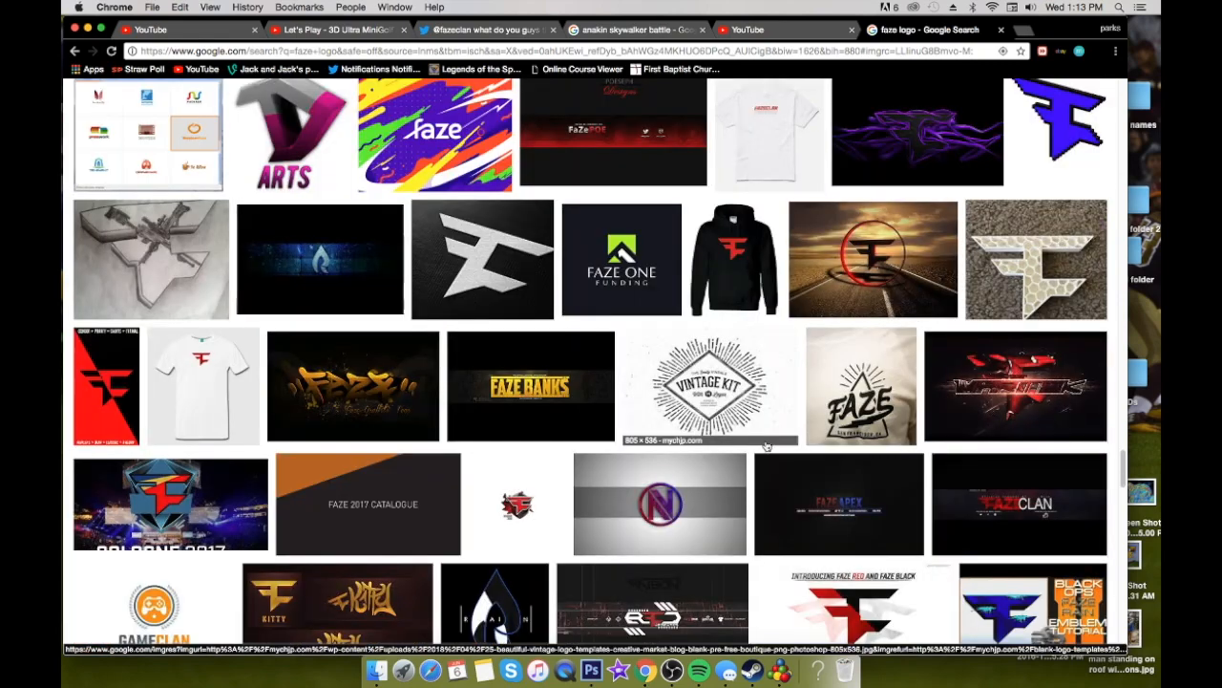
{"action": "scroll", "coordinate": [766, 445], "scroll_direction": "down", "scroll_amount": 15}
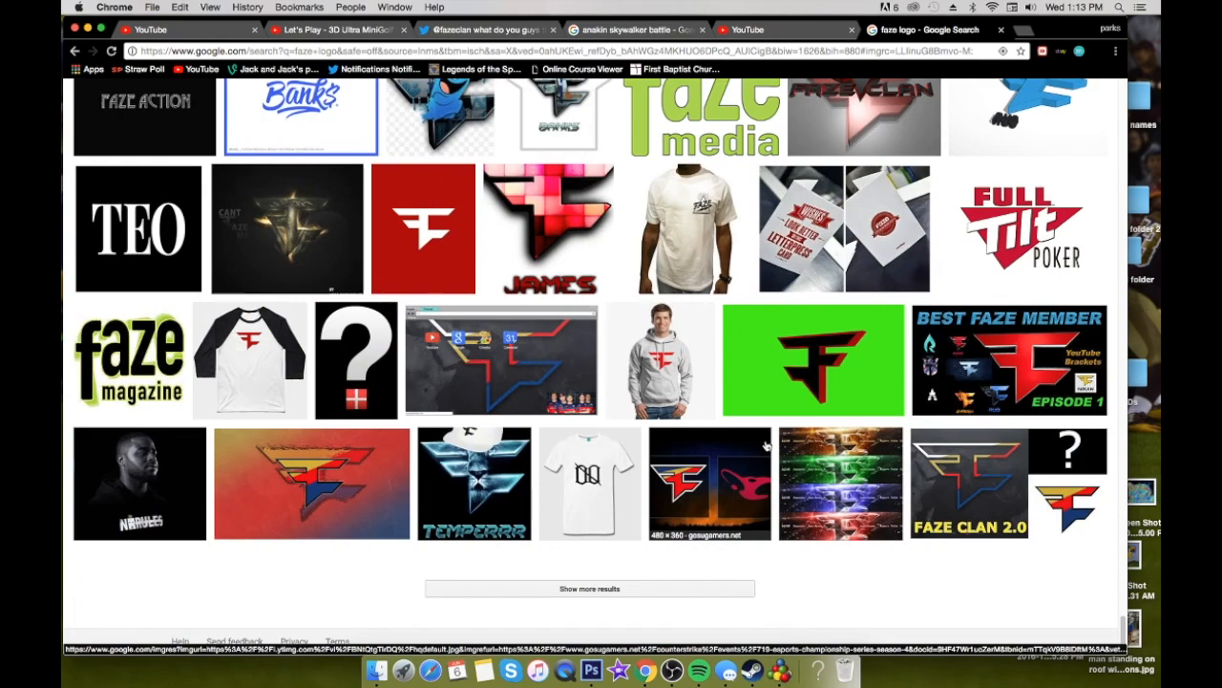
{"action": "scroll", "coordinate": [766, 445], "scroll_direction": "up", "scroll_amount": 20}
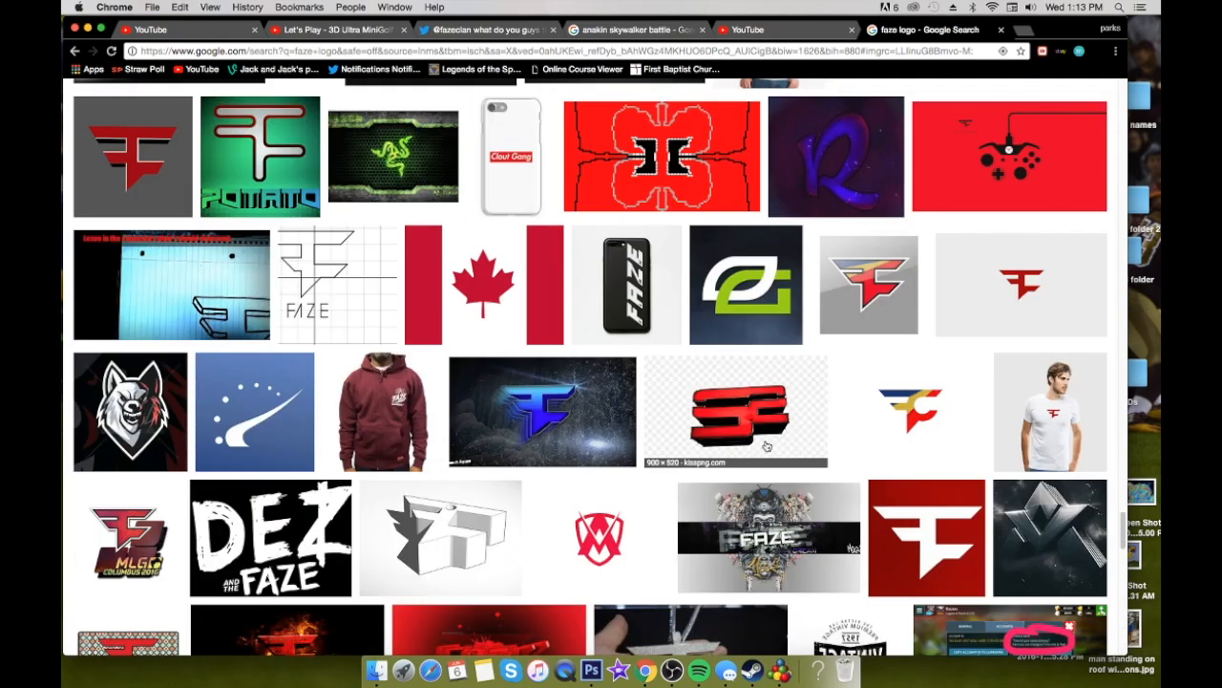
{"action": "scroll", "coordinate": [766, 445], "scroll_direction": "down", "scroll_amount": 3}
{"action": "scroll", "coordinate": [766, 445], "scroll_direction": "up", "scroll_amount": 15}
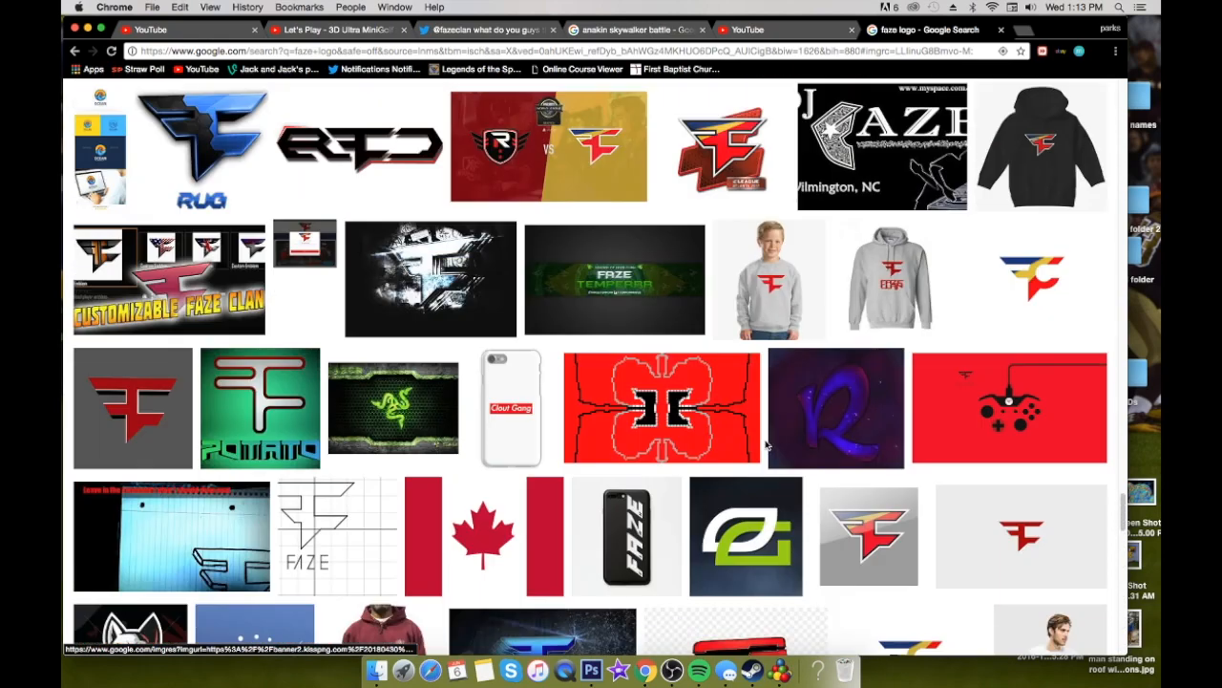
{"action": "scroll", "coordinate": [766, 445], "scroll_direction": "up", "scroll_amount": 15}
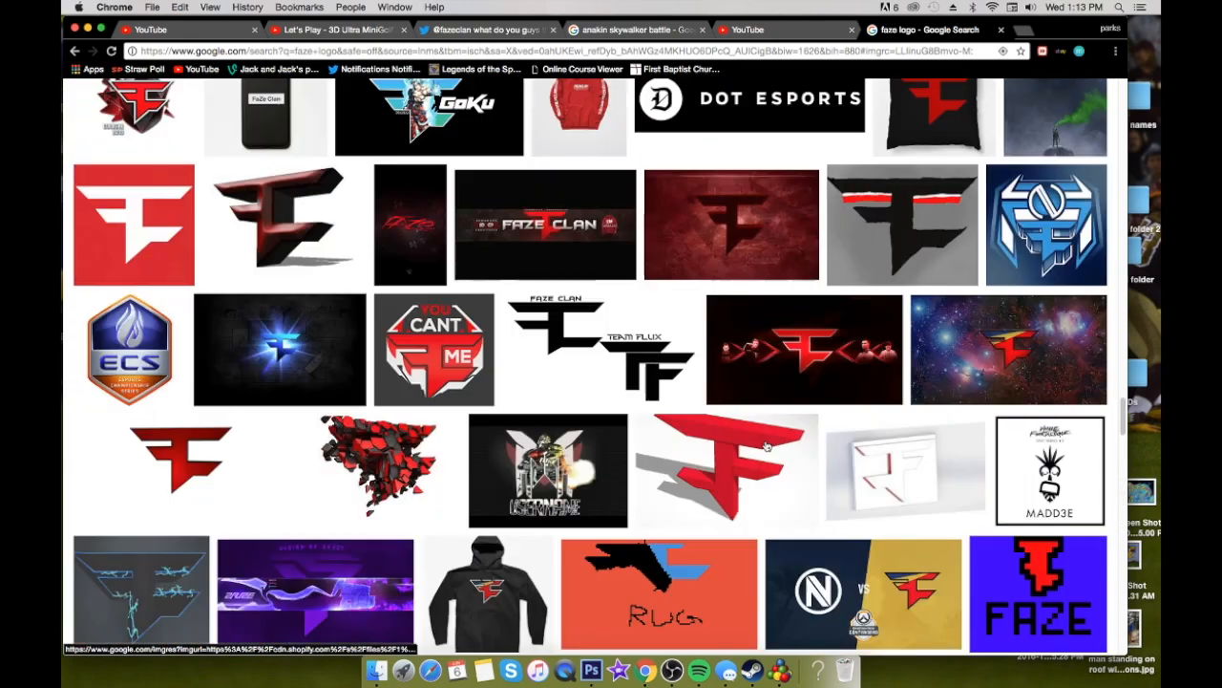
{"action": "scroll", "coordinate": [766, 445], "scroll_direction": "up", "scroll_amount": 8}
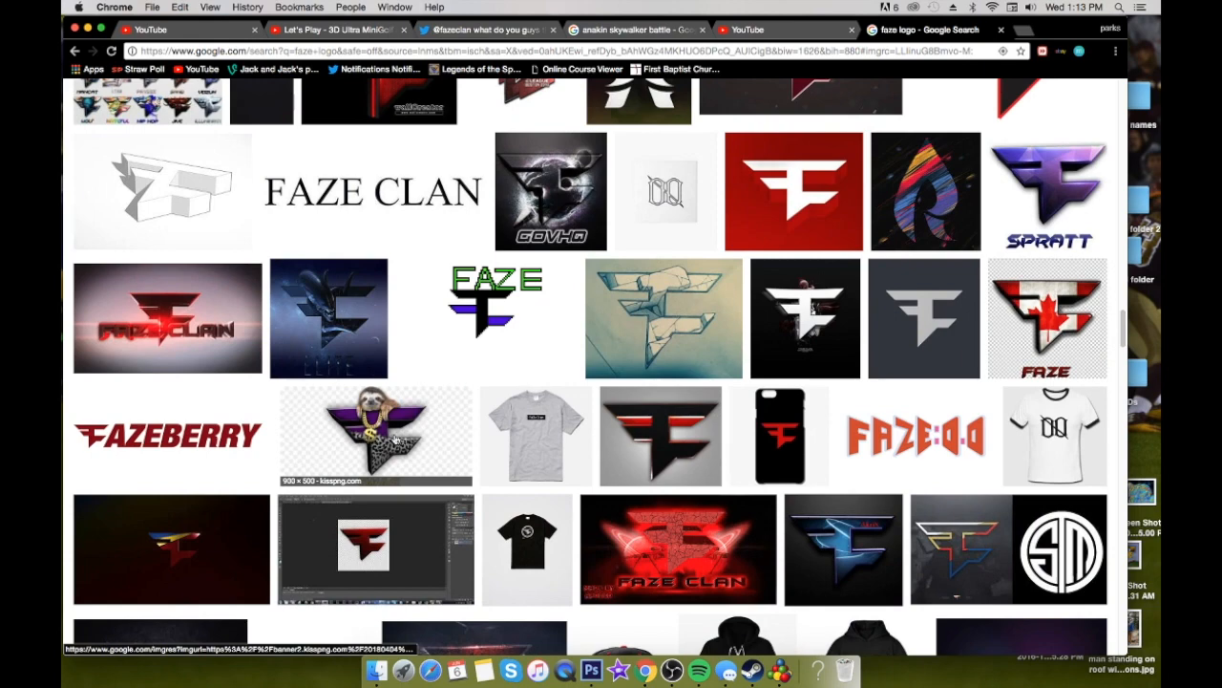
{"action": "scroll", "coordinate": [392, 435], "scroll_direction": "up", "scroll_amount": 12}
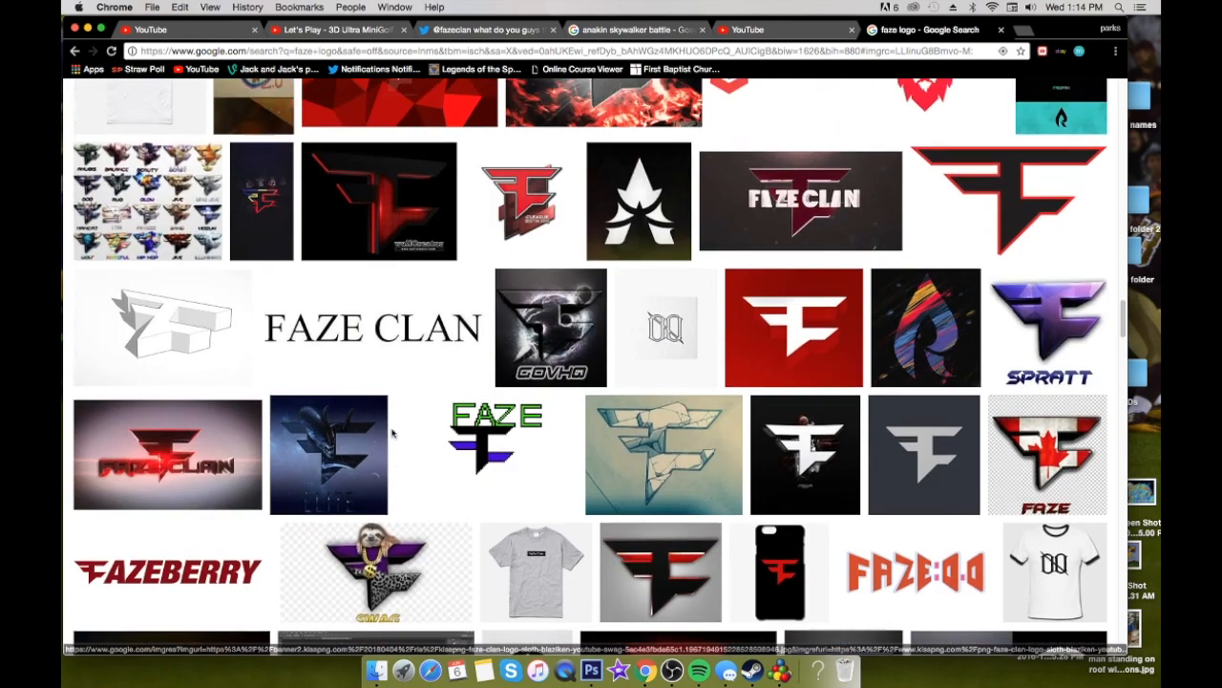
{"action": "scroll", "coordinate": [398, 437], "scroll_direction": "up", "scroll_amount": 15}
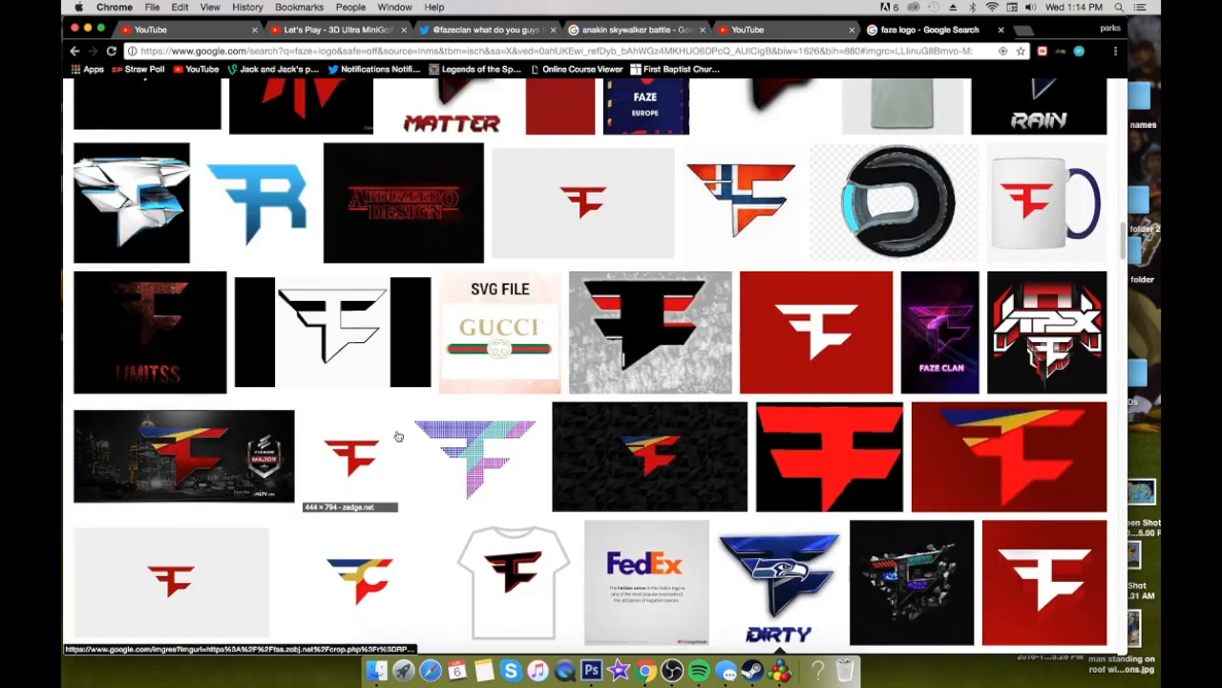
{"action": "scroll", "coordinate": [399, 436], "scroll_direction": "up", "scroll_amount": 10}
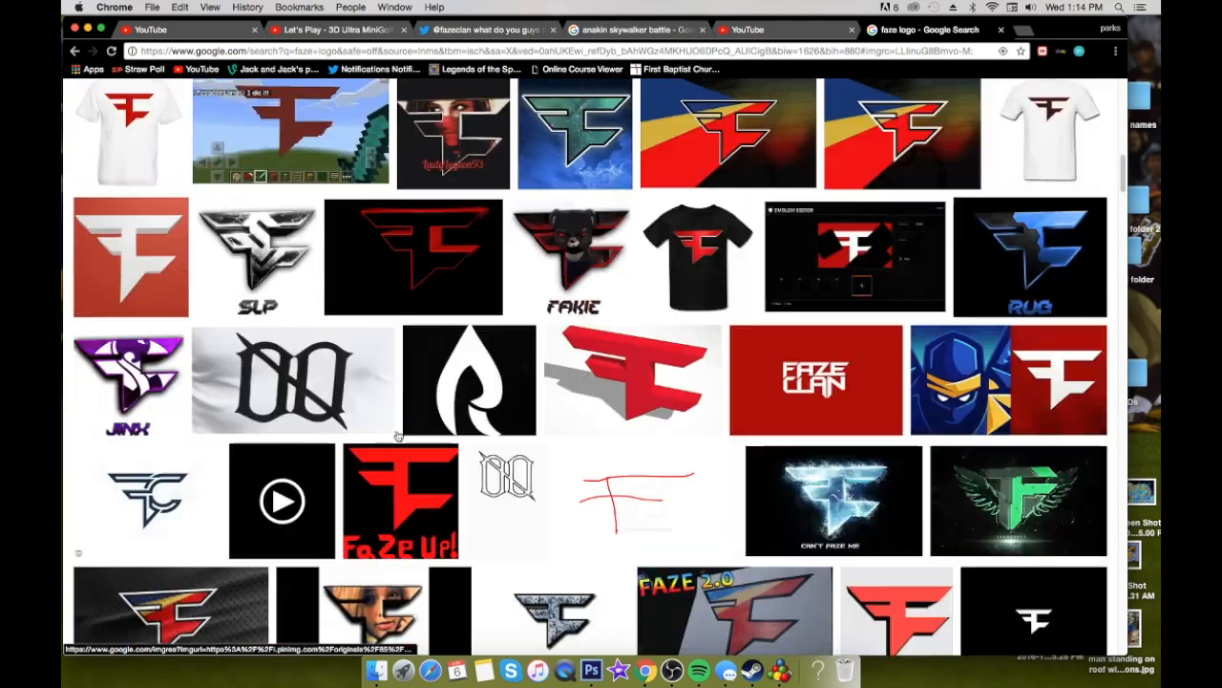
View the flaming BLAZIKEN logo and its related palm-tree MANCAT logo in the image results
{"action": "scroll", "coordinate": [398, 436], "scroll_direction": "up", "scroll_amount": 2}
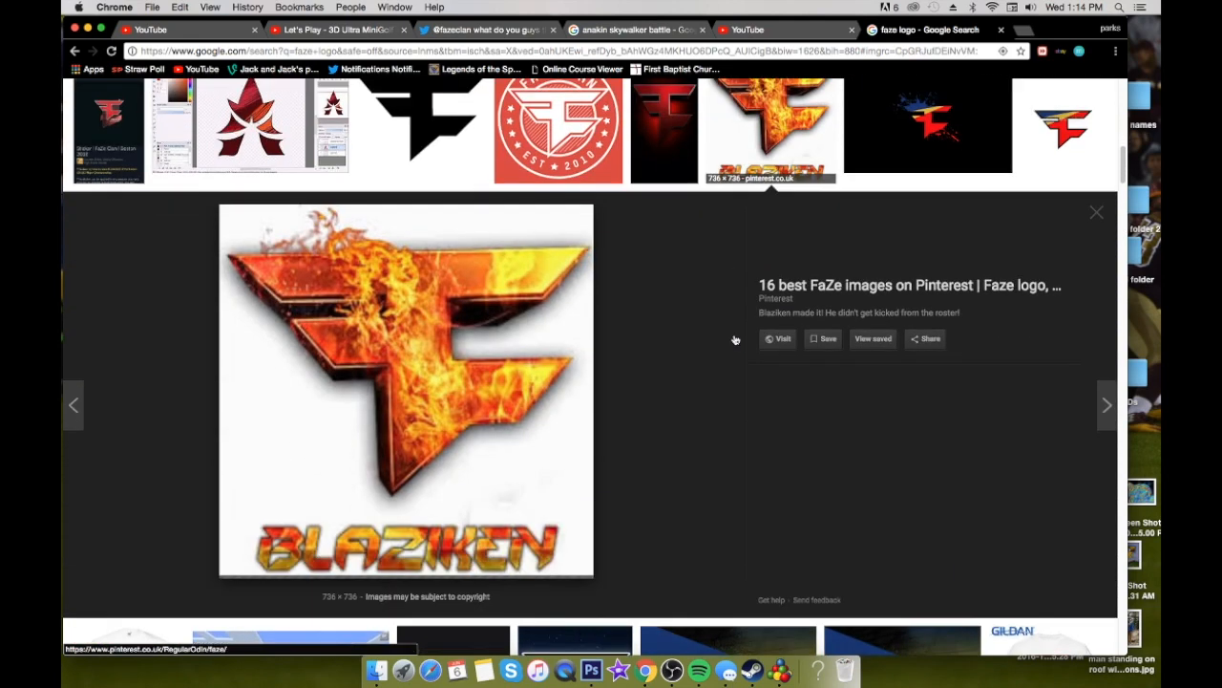
{"action": "left_click", "coordinate": [740, 339]}
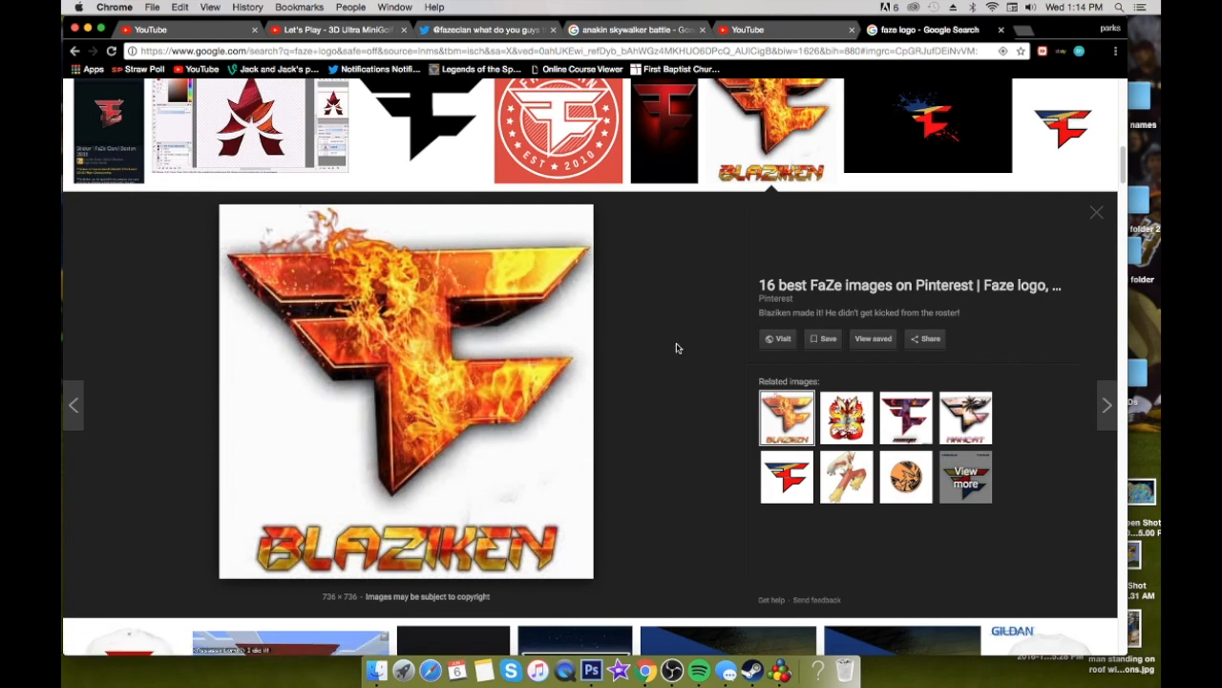
{"action": "left_click", "coordinate": [965, 418]}
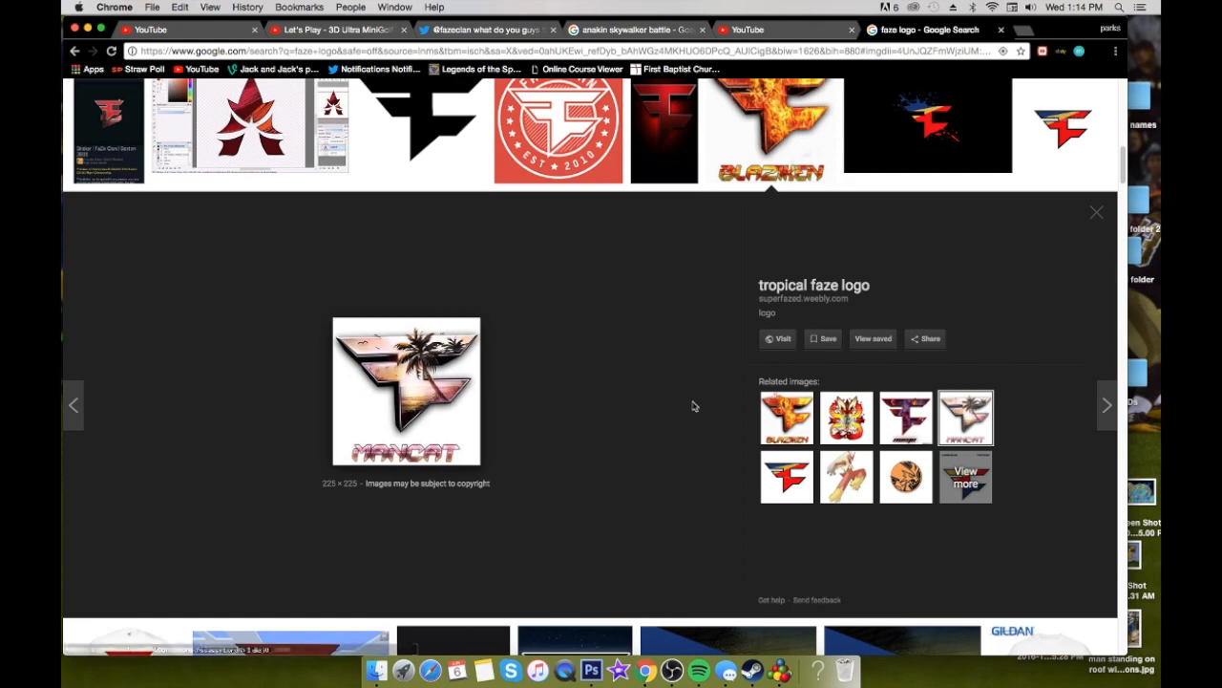
Switch to Photoshop, duplicate Layer 2, and toggle the copy's visibility to compare it with the clipped image, leaving it shown
{"action": "left_click", "coordinate": [591, 669]}
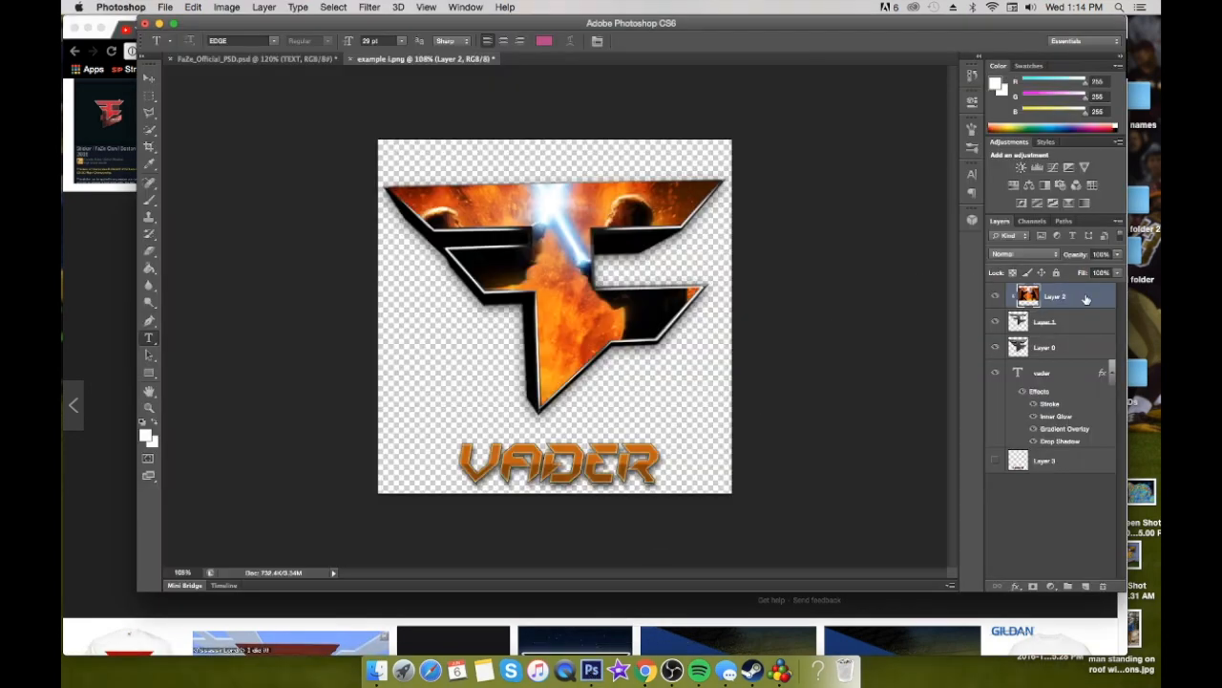
{"action": "key", "text": "super+j"}
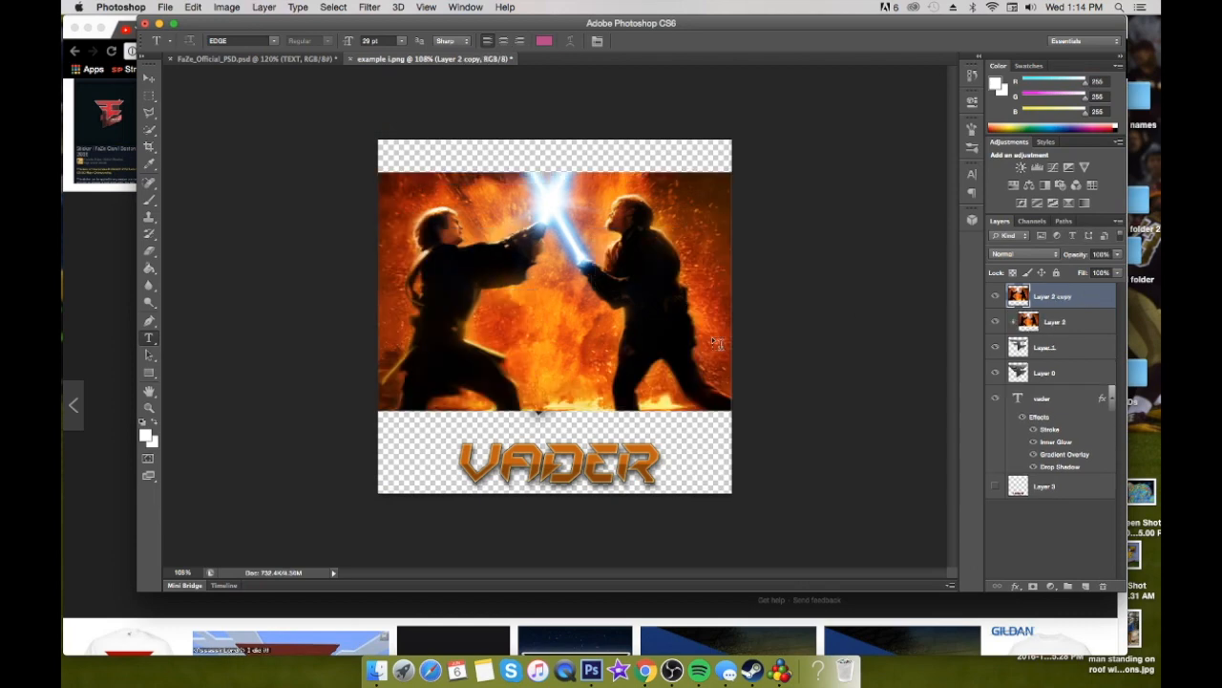
{"action": "left_click", "coordinate": [997, 297]}
{"action": "left_click", "coordinate": [997, 297]}
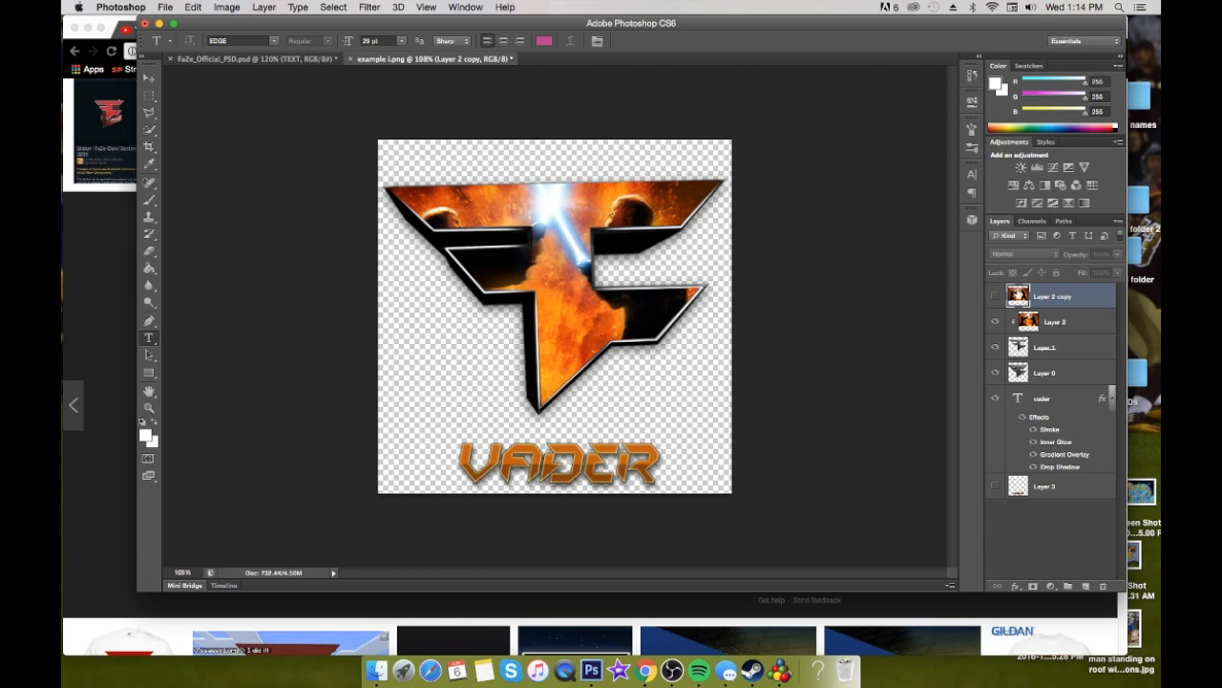
{"action": "left_click", "coordinate": [995, 296]}
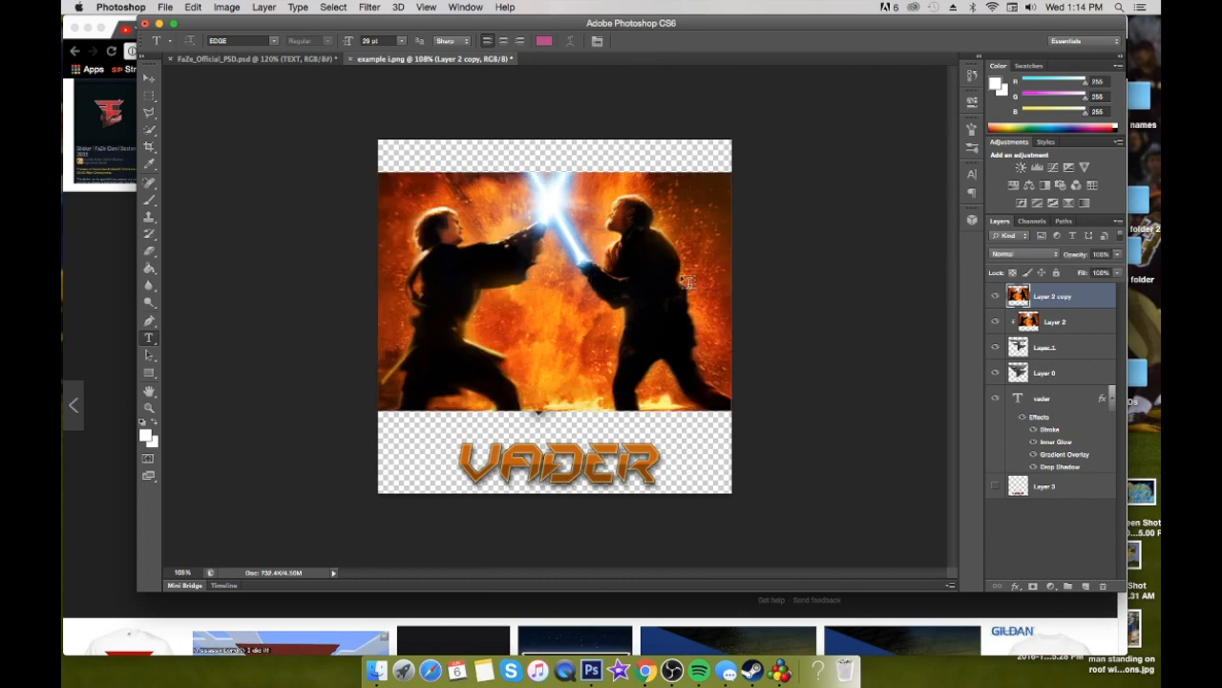
Set the Eraser to 50 px with 0% hardness and erase the lower strip of Layer 2 copy across the fighters' legs
{"action": "key", "text": "e"}
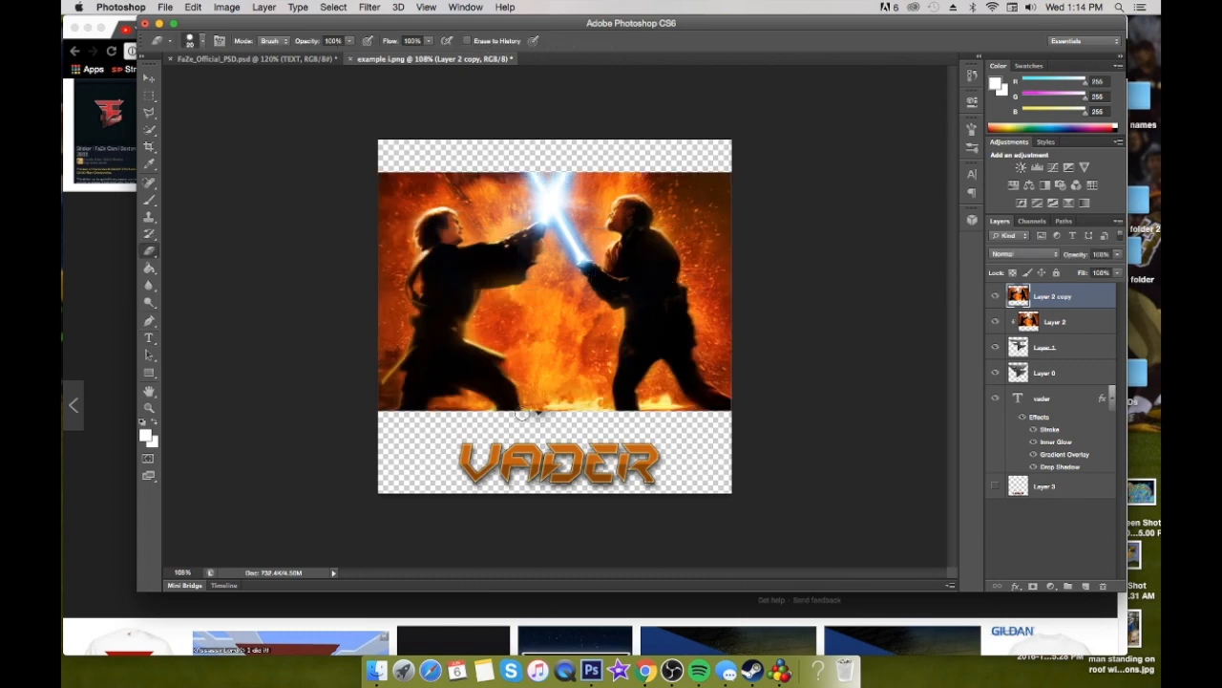
{"action": "left_click", "coordinate": [203, 43]}
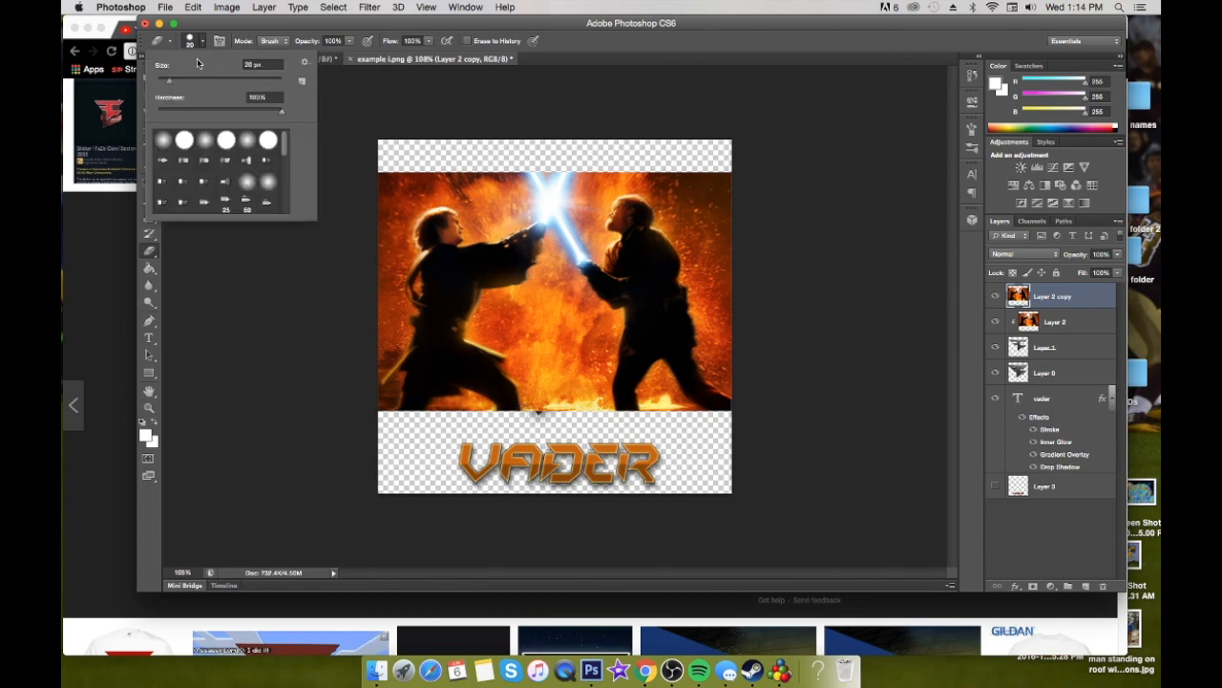
{"action": "left_click_drag", "start_coordinate": [281, 115], "coordinate": [156, 112]}
{"action": "left_click_drag", "start_coordinate": [169, 81], "coordinate": [189, 80]}
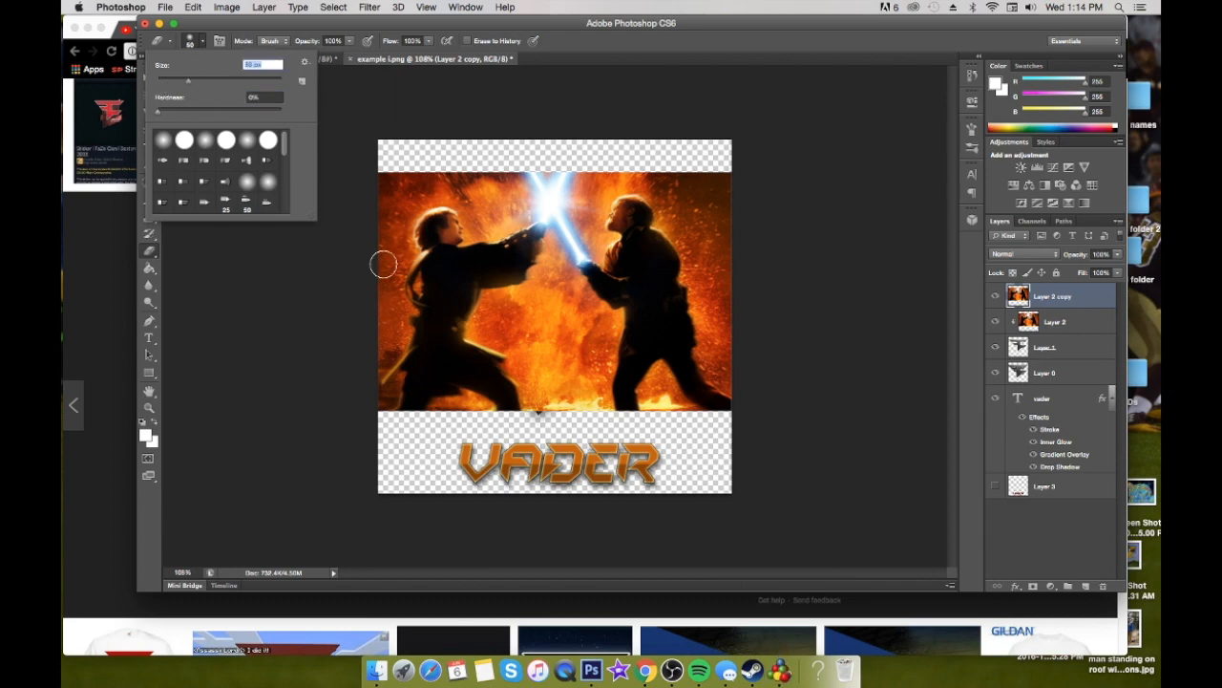
{"action": "mouse_move", "coordinate": [507, 368]}
{"action": "left_mouse_down"}
{"action": "mouse_move", "coordinate": [668, 391]}
{"action": "mouse_move", "coordinate": [414, 390]}
{"action": "mouse_move", "coordinate": [731, 404]}
{"action": "mouse_move", "coordinate": [506, 384]}
{"action": "mouse_move", "coordinate": [766, 360]}
{"action": "left_mouse_up"}
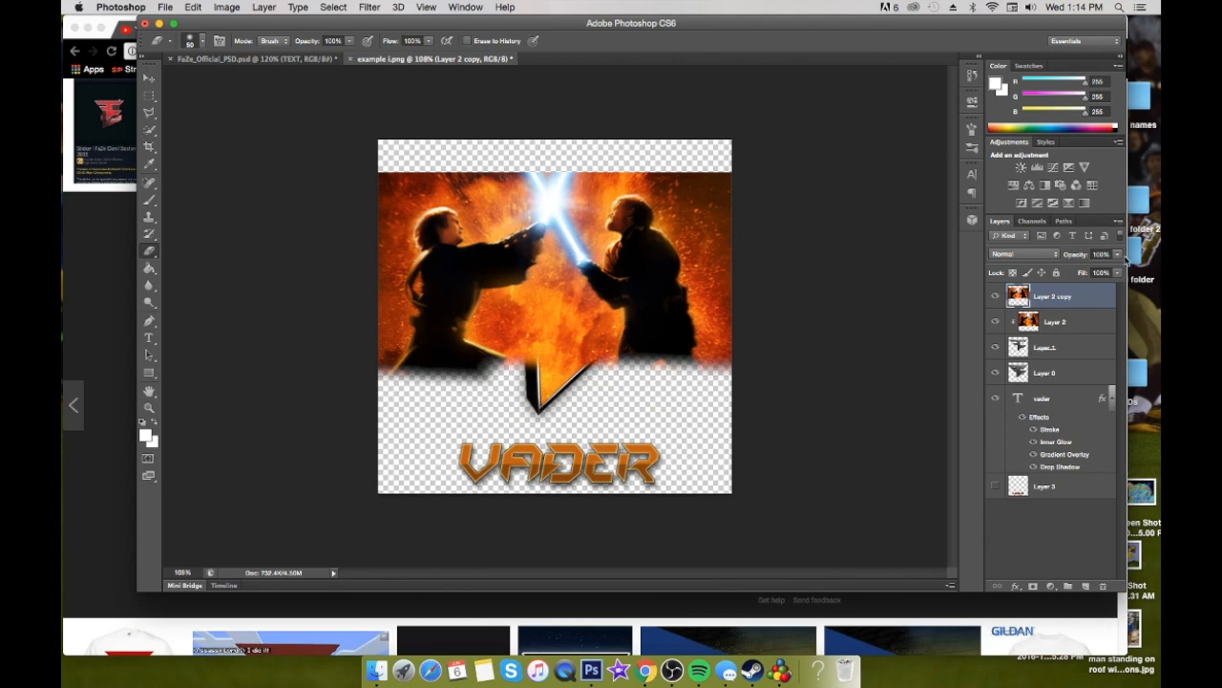
Lower Layer 2 copy's opacity to about 61% and erase the image outside the logo around its right side and upper edge
{"action": "left_click", "coordinate": [1117, 255]}
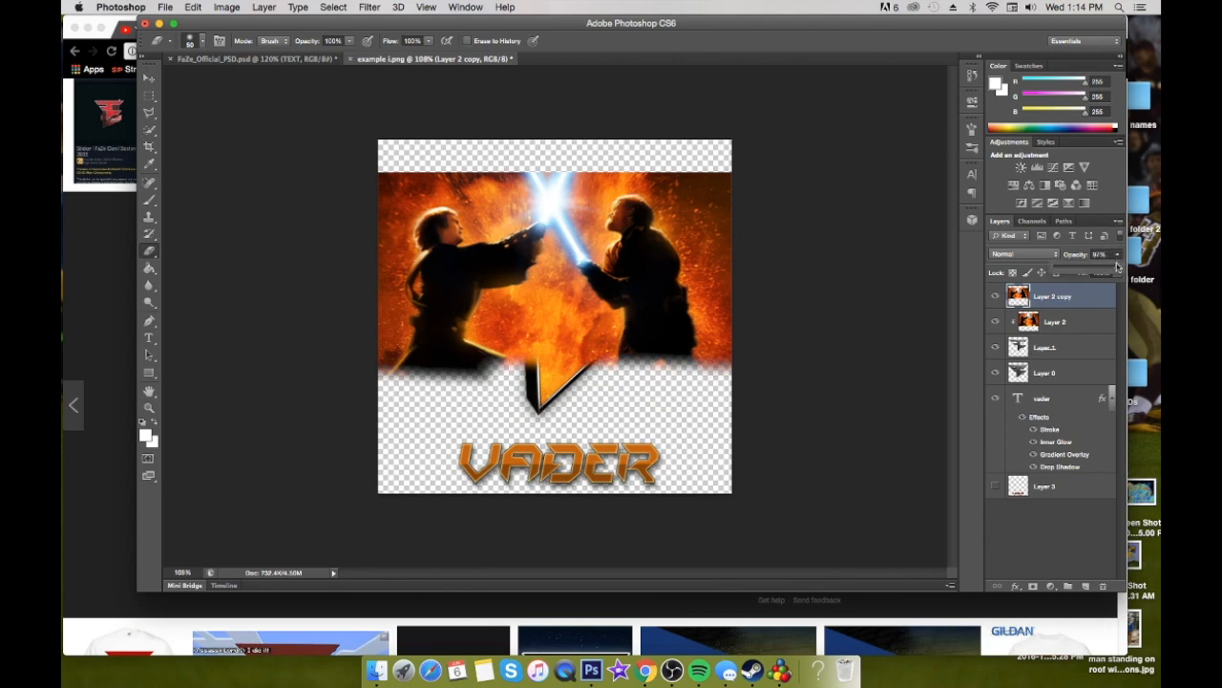
{"action": "left_click_drag", "start_coordinate": [1117, 268], "coordinate": [1086, 271]}
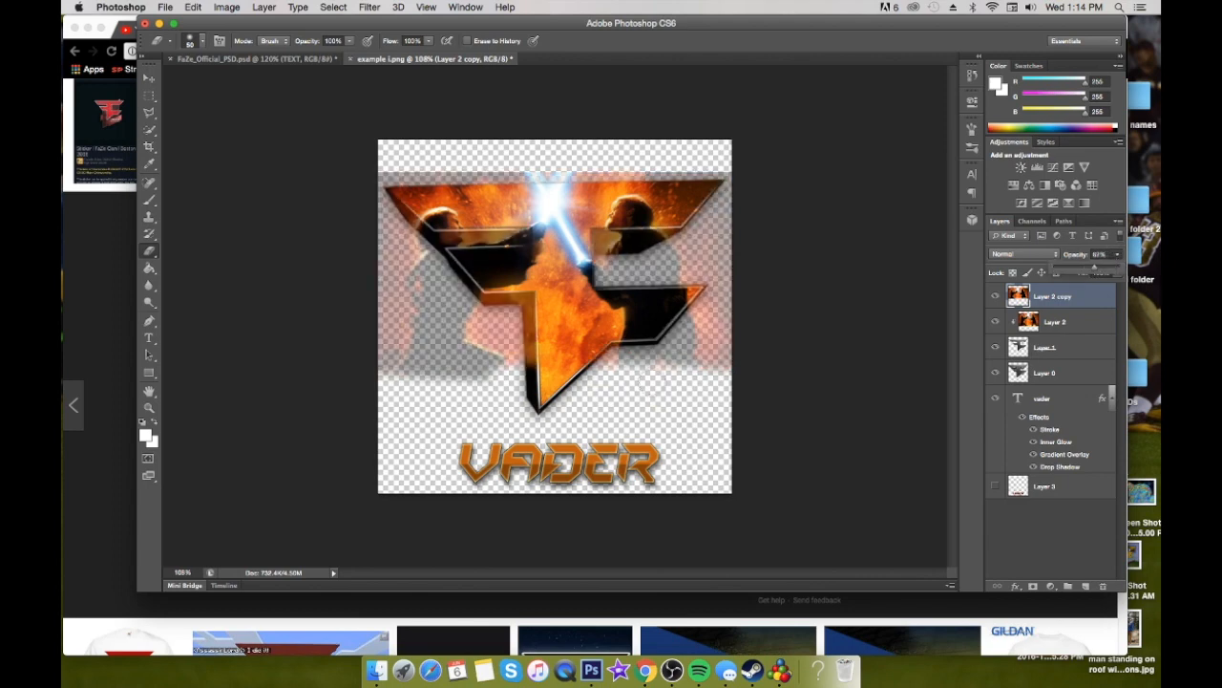
{"action": "mouse_move", "coordinate": [598, 373]}
{"action": "left_mouse_down"}
{"action": "mouse_move", "coordinate": [644, 360]}
{"action": "mouse_move", "coordinate": [727, 356]}
{"action": "mouse_move", "coordinate": [654, 361]}
{"action": "mouse_move", "coordinate": [716, 292]}
{"action": "mouse_move", "coordinate": [696, 362]}
{"action": "mouse_move", "coordinate": [723, 343]}
{"action": "mouse_move", "coordinate": [725, 114]}
{"action": "left_mouse_up"}
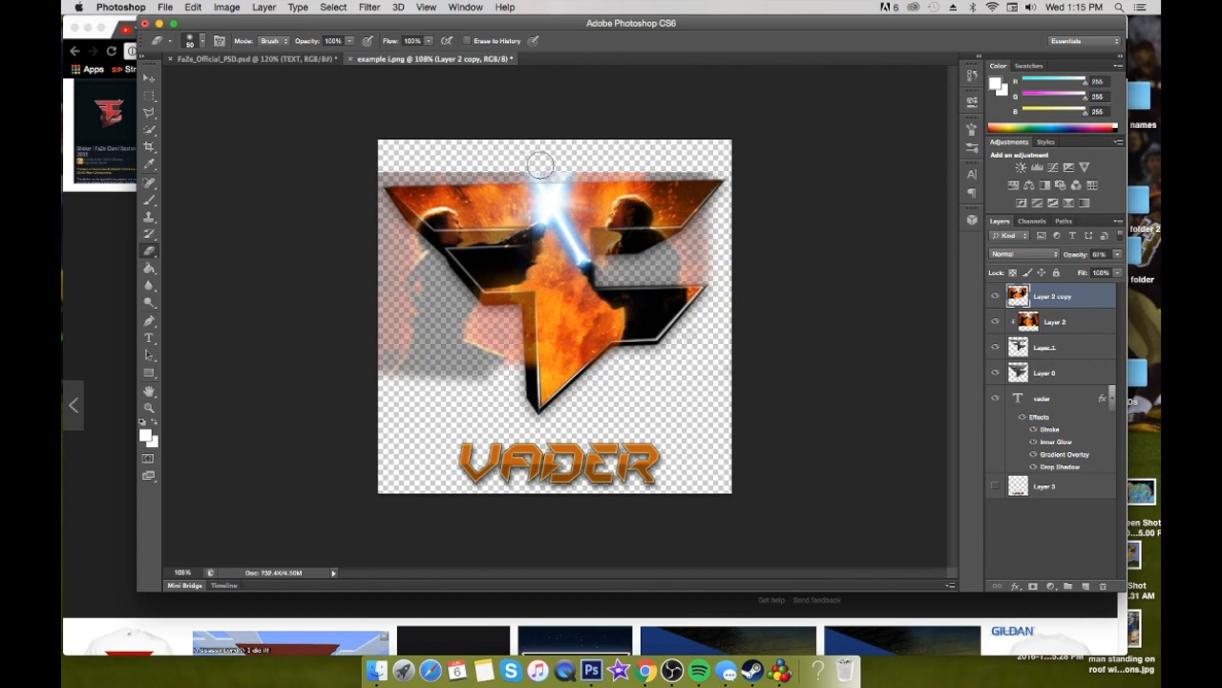
Check the original Anakin Skywalker battle image in Chrome and return to Photoshop
{"action": "left_click", "coordinate": [568, 609]}
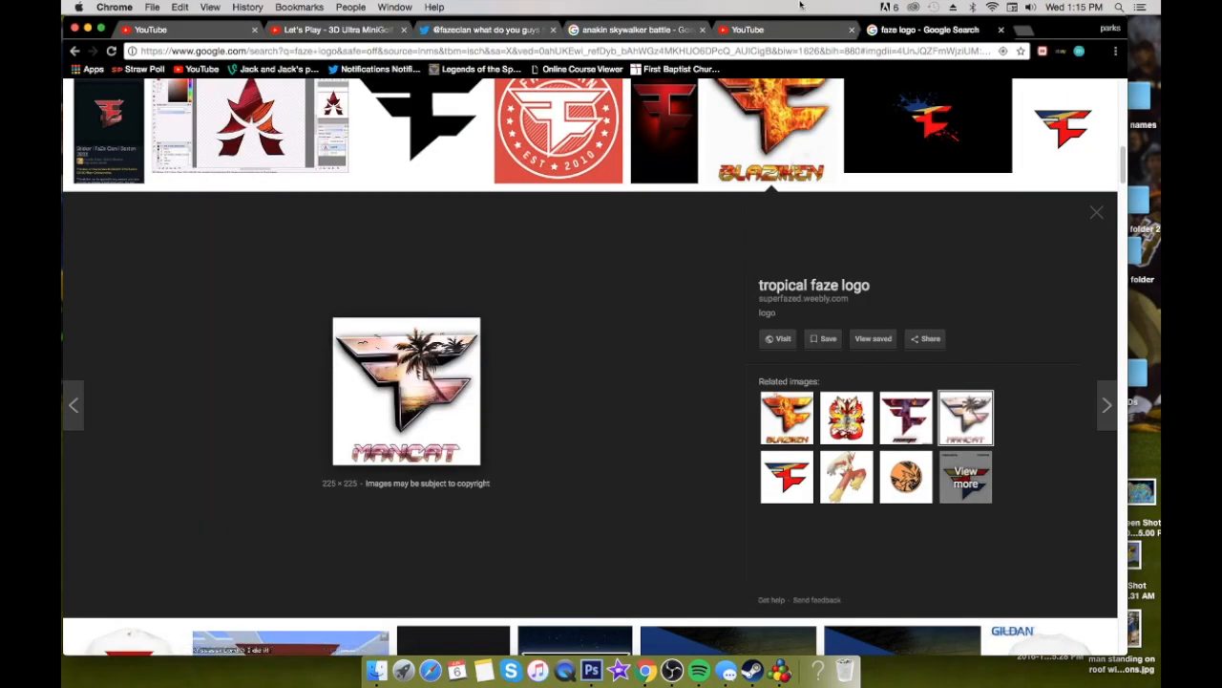
{"action": "left_click", "coordinate": [640, 29]}
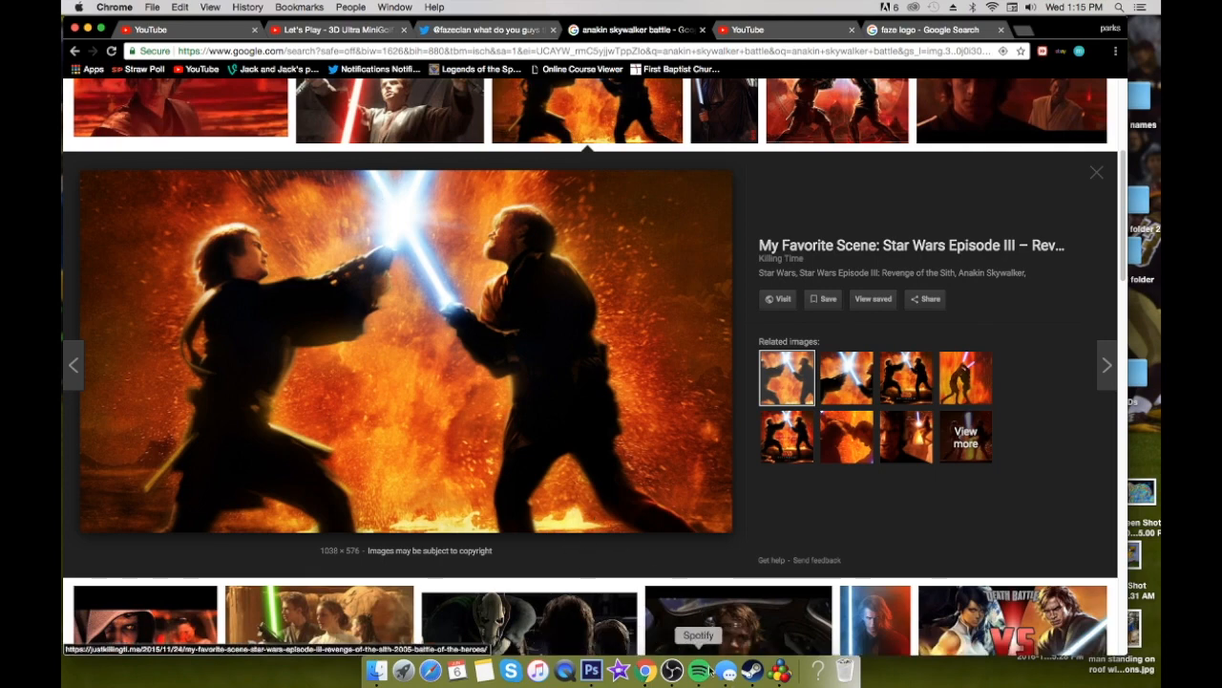
{"action": "left_click", "coordinate": [590, 670]}
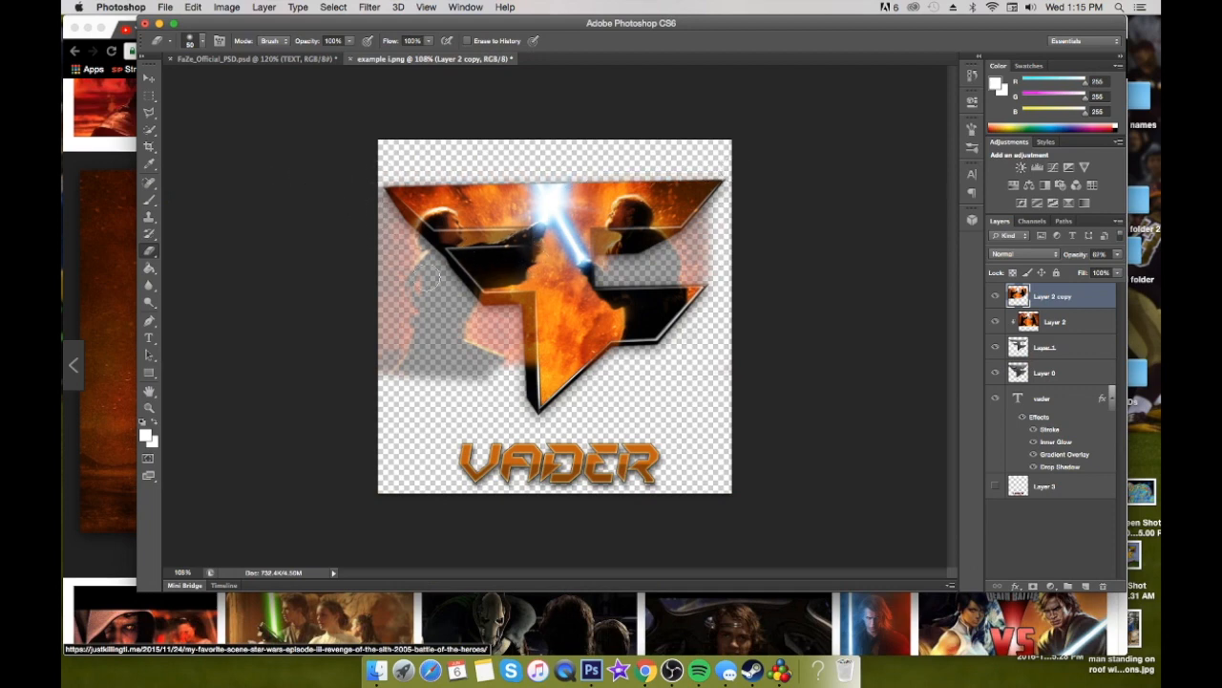
Erase the Layer 2 copy image outside the logo's left side and step back one eraser stroke in the history
{"action": "mouse_move", "coordinate": [387, 223]}
{"action": "left_mouse_down"}
{"action": "mouse_move", "coordinate": [379, 195]}
{"action": "mouse_move", "coordinate": [429, 269]}
{"action": "mouse_move", "coordinate": [521, 338]}
{"action": "mouse_move", "coordinate": [530, 374]}
{"action": "mouse_move", "coordinate": [534, 304]}
{"action": "mouse_move", "coordinate": [443, 335]}
{"action": "mouse_move", "coordinate": [406, 365]}
{"action": "mouse_move", "coordinate": [387, 205]}
{"action": "mouse_move", "coordinate": [441, 342]}
{"action": "mouse_move", "coordinate": [389, 373]}
{"action": "mouse_move", "coordinate": [373, 237]}
{"action": "mouse_move", "coordinate": [401, 355]}
{"action": "left_mouse_up"}
{"action": "mouse_move", "coordinate": [513, 335]}
{"action": "left_mouse_down"}
{"action": "mouse_move", "coordinate": [523, 321]}
{"action": "mouse_move", "coordinate": [405, 253]}
{"action": "left_mouse_up"}
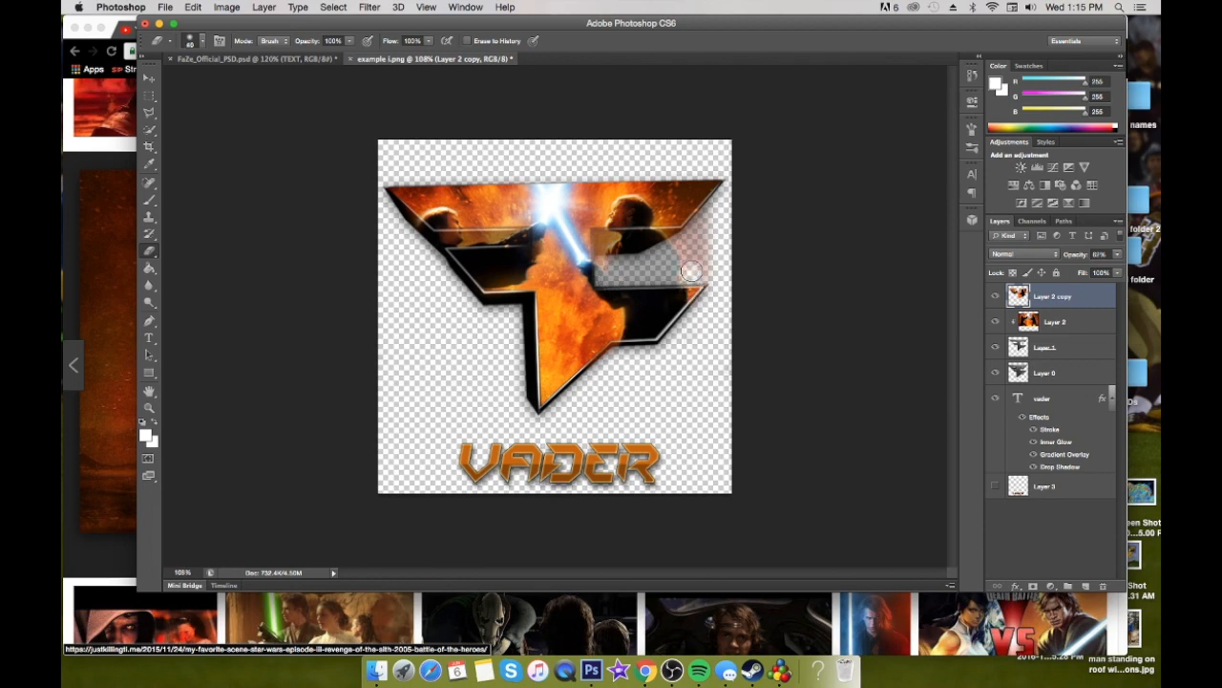
{"action": "left_click", "coordinate": [972, 80]}
{"action": "left_click", "coordinate": [921, 101]}
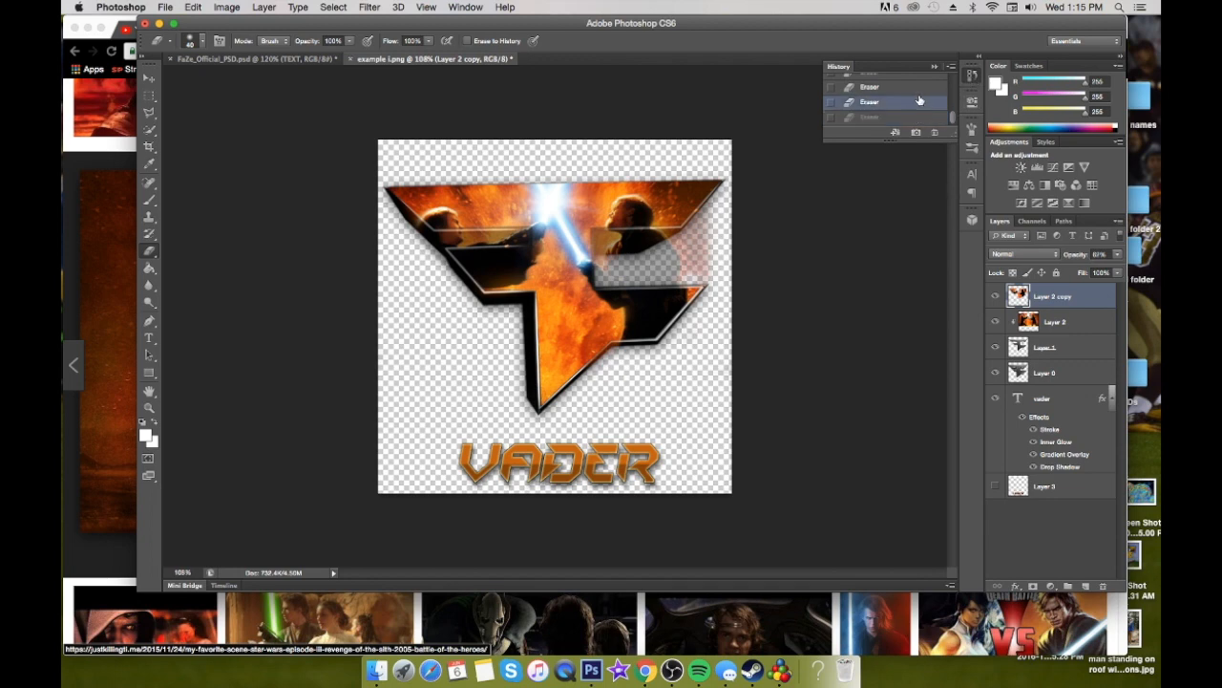
{"action": "left_click", "coordinate": [934, 66]}
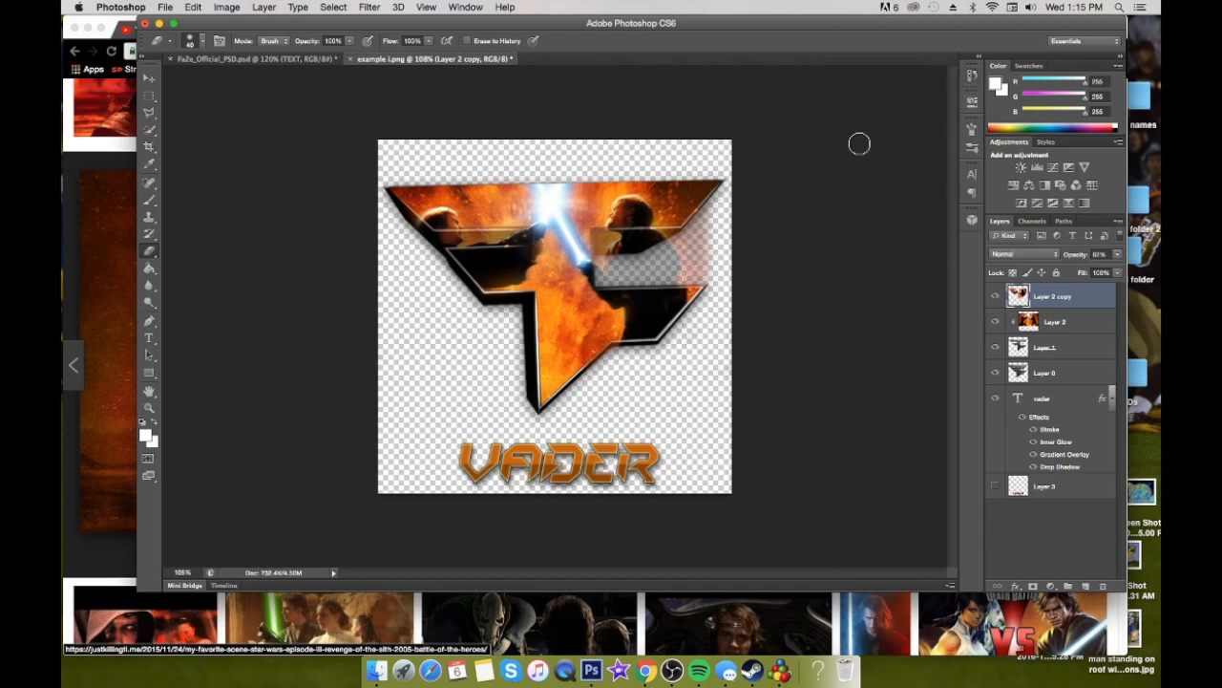
Erase the leftover glow behind the right fighter's back at adjusted brush sizes and restore Layer 2 copy's opacity to 100%
{"action": "key", "text": "bracketleft"}
{"action": "left_click_drag", "start_coordinate": [691, 276], "coordinate": [691, 242]}
{"action": "key", "text": "bracketright"}
{"action": "key", "text": "bracketright"}
{"action": "key", "text": "bracketright"}
{"action": "left_click_drag", "start_coordinate": [709, 280], "coordinate": [696, 199]}
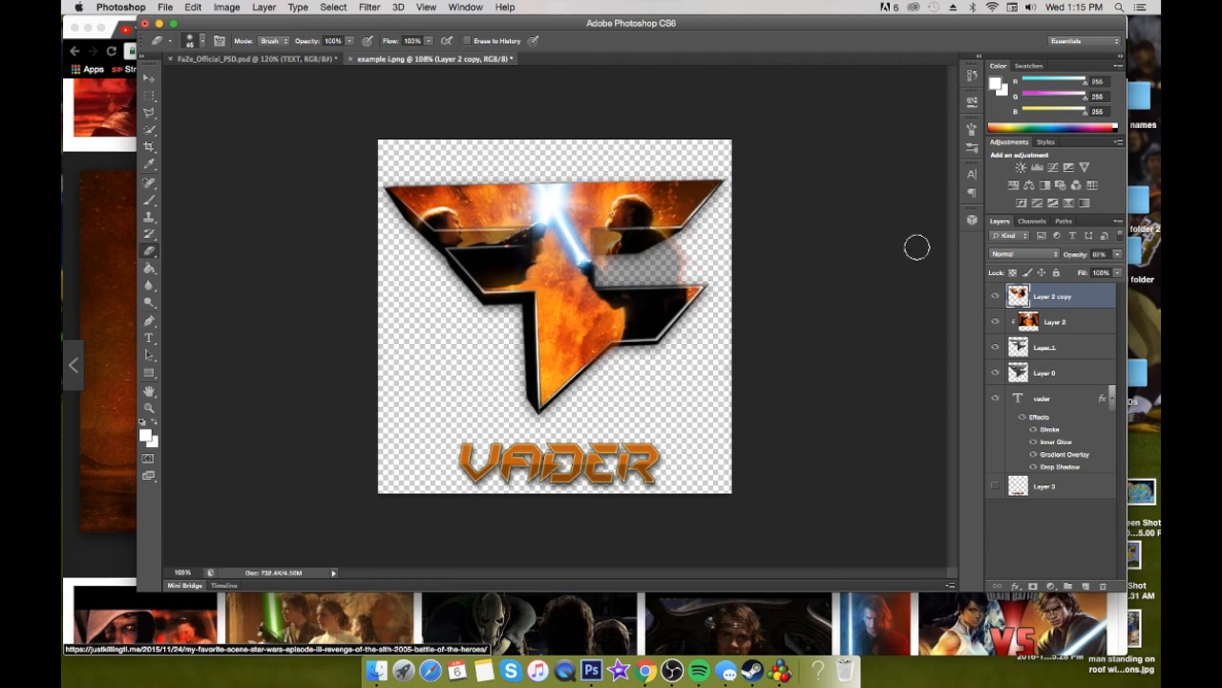
{"action": "left_click", "coordinate": [1116, 254]}
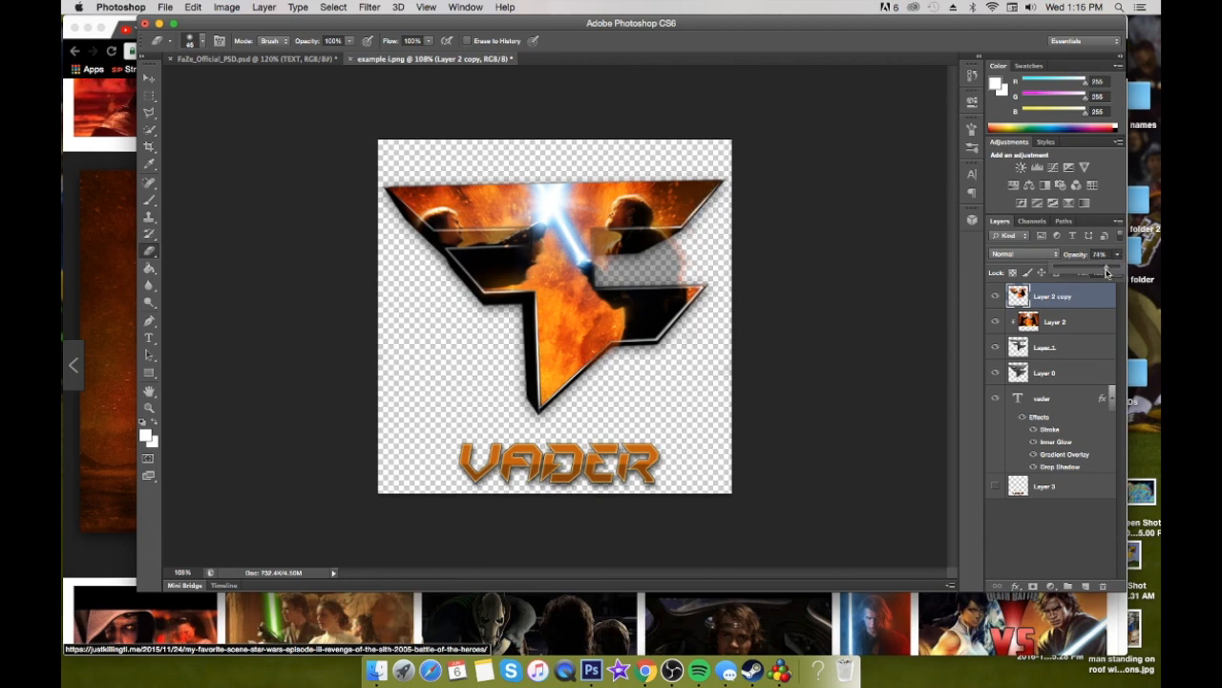
{"action": "left_click_drag", "start_coordinate": [1101, 272], "coordinate": [1135, 274]}
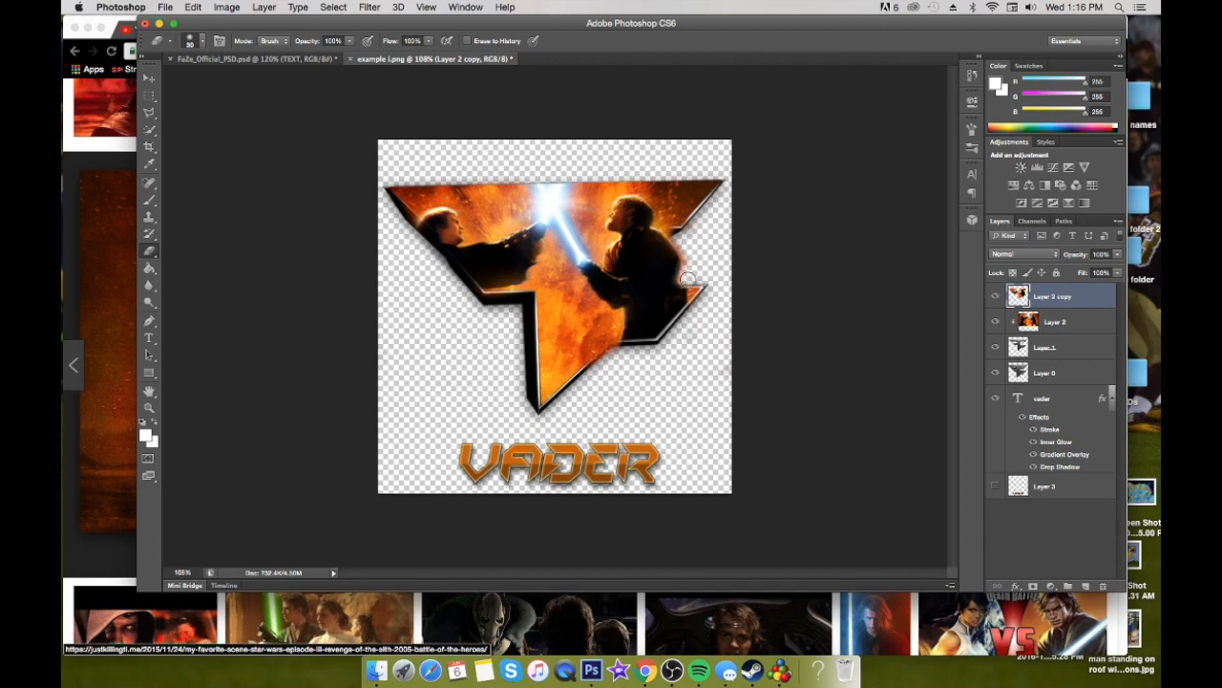
Erase the orange fringe along the right fighter's back and above the logo's lower right tip with a smaller eraser
{"action": "scroll", "coordinate": [691, 283], "scroll_direction": "up", "scroll_amount": 10}
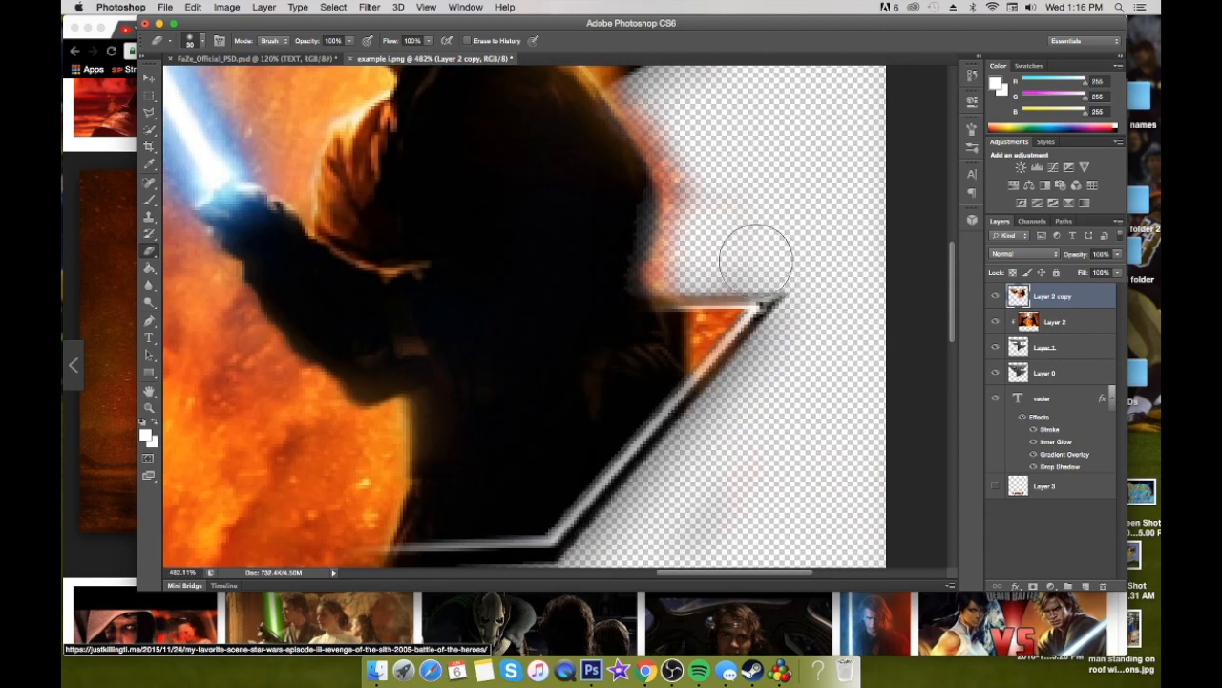
{"action": "key", "text": "["}
{"action": "key", "text": "["}
{"action": "key", "text": "["}
{"action": "key", "text": "["}
{"action": "key", "text": "["}
{"action": "key", "text": "["}
{"action": "mouse_move", "coordinate": [682, 286]}
{"action": "left_mouse_down"}
{"action": "mouse_move", "coordinate": [655, 268]}
{"action": "mouse_move", "coordinate": [684, 214]}
{"action": "mouse_move", "coordinate": [661, 256]}
{"action": "mouse_move", "coordinate": [675, 136]}
{"action": "mouse_move", "coordinate": [714, 239]}
{"action": "mouse_move", "coordinate": [696, 168]}
{"action": "mouse_move", "coordinate": [679, 272]}
{"action": "mouse_move", "coordinate": [665, 143]}
{"action": "mouse_move", "coordinate": [623, 88]}
{"action": "left_mouse_up"}
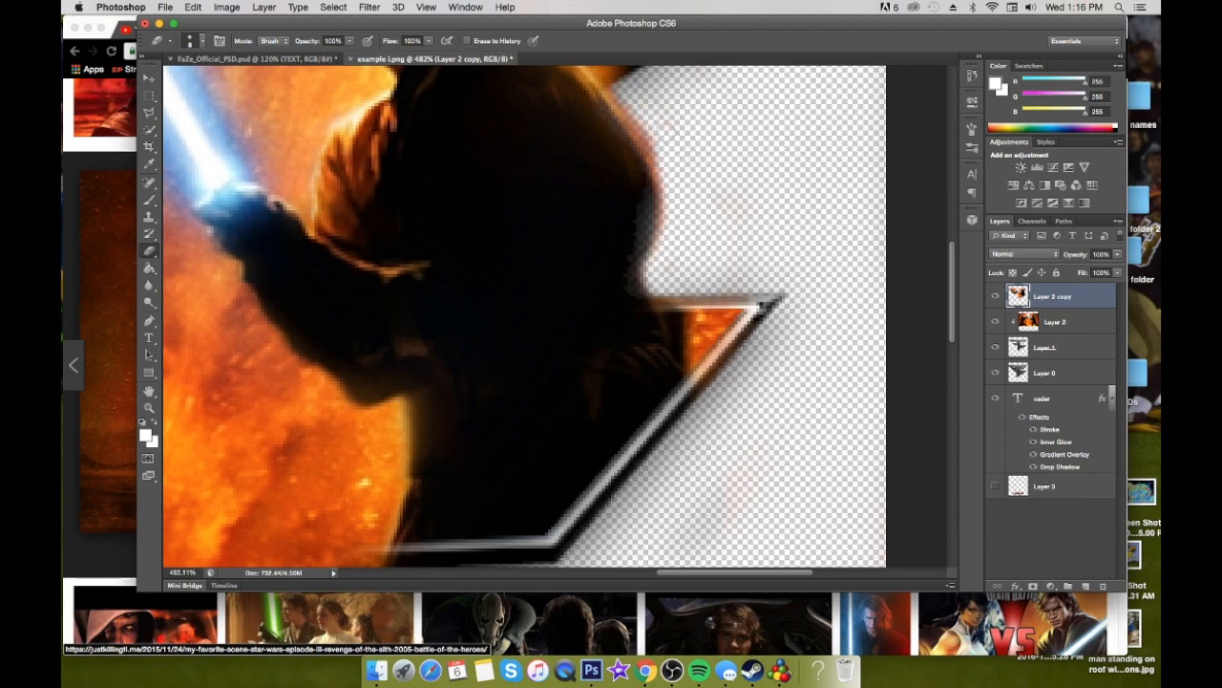
{"action": "left_click_drag", "start_coordinate": [666, 203], "coordinate": [653, 264]}
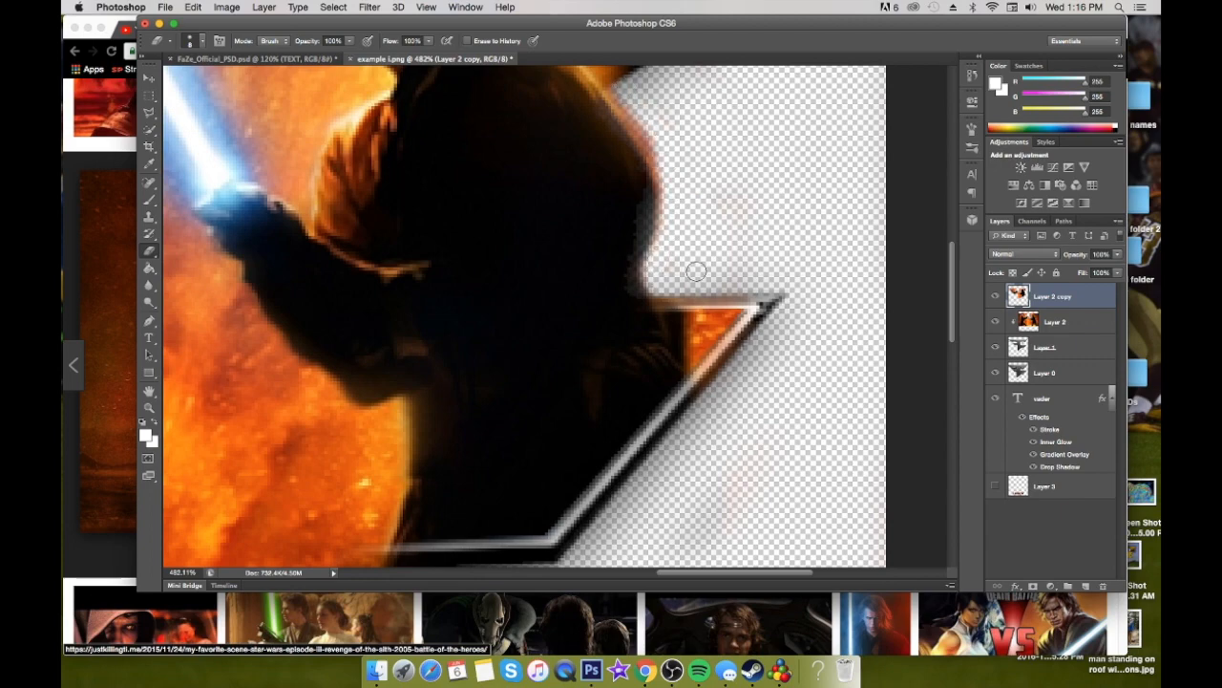
Erase the overlay at the right fighter's shoulder to uncover the logo's upper right edge, using a 15 px eraser
{"action": "key", "text": "super+0"}
{"action": "scroll", "coordinate": [700, 244], "scroll_direction": "up", "scroll_amount": 5}
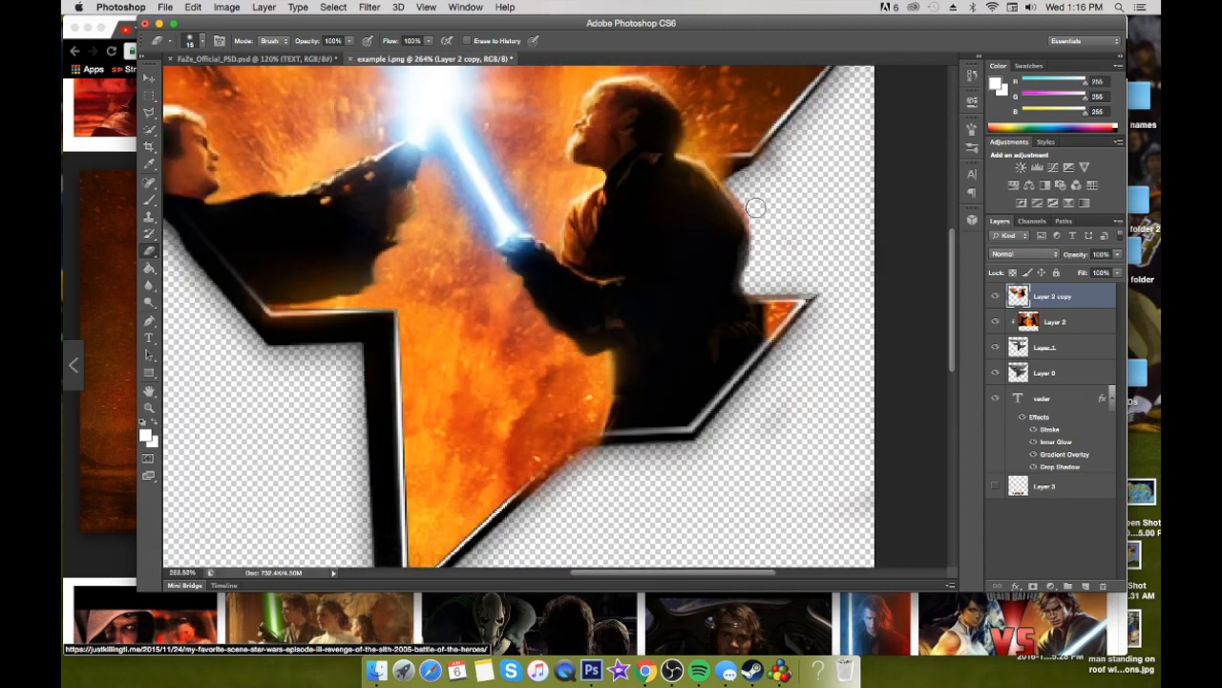
{"action": "mouse_move", "coordinate": [728, 170]}
{"action": "left_mouse_down"}
{"action": "mouse_move", "coordinate": [713, 145]}
{"action": "mouse_move", "coordinate": [699, 146]}
{"action": "mouse_move", "coordinate": [779, 145]}
{"action": "mouse_move", "coordinate": [760, 148]}
{"action": "mouse_move", "coordinate": [752, 204]}
{"action": "left_mouse_up"}
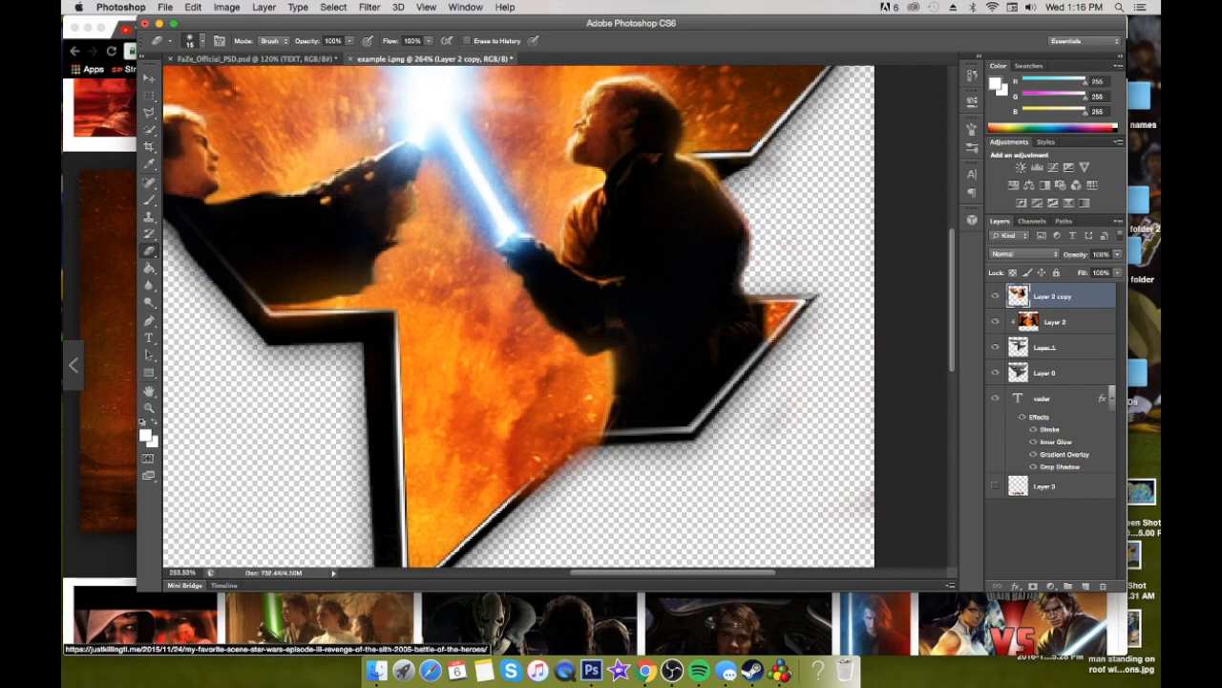
{"action": "scroll", "coordinate": [787, 202], "scroll_direction": "down", "scroll_amount": 2}
{"action": "scroll", "coordinate": [787, 202], "scroll_direction": "down", "scroll_amount": 2}
{"action": "scroll", "coordinate": [753, 241], "scroll_direction": "up", "scroll_amount": 3}
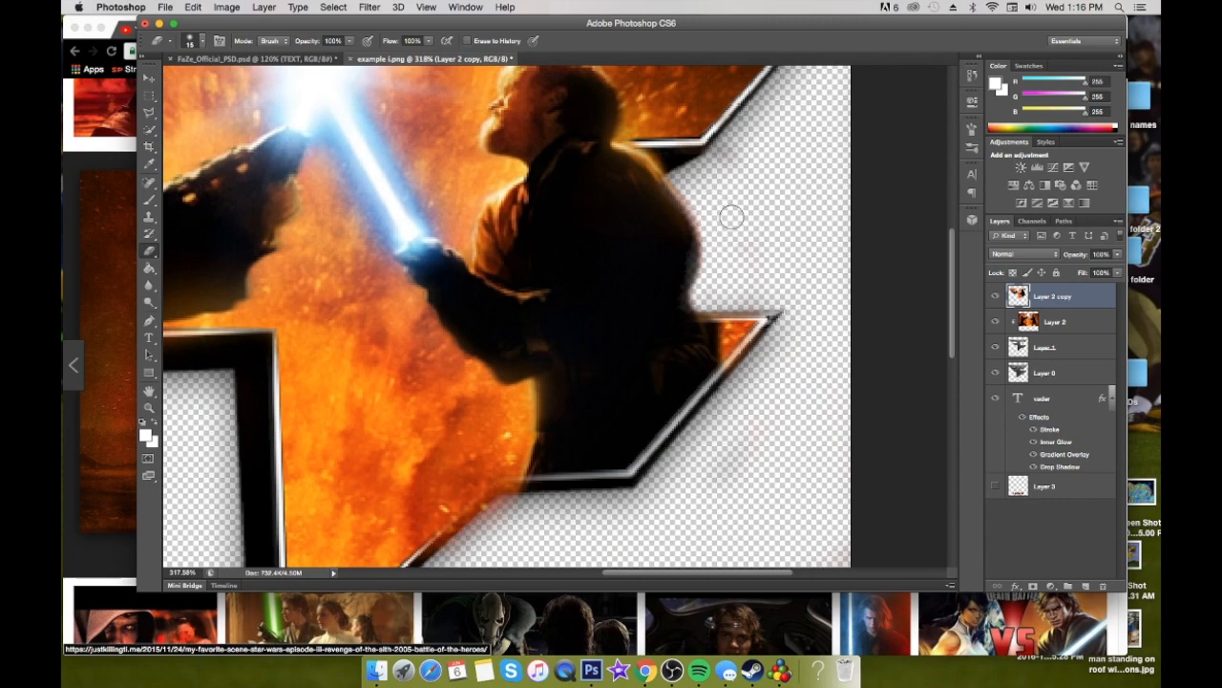
Erase the flames above the left fighter's outstretched arm to uncover the logo's black inner bar
{"action": "scroll", "coordinate": [729, 212], "scroll_direction": "down", "scroll_amount": 3}
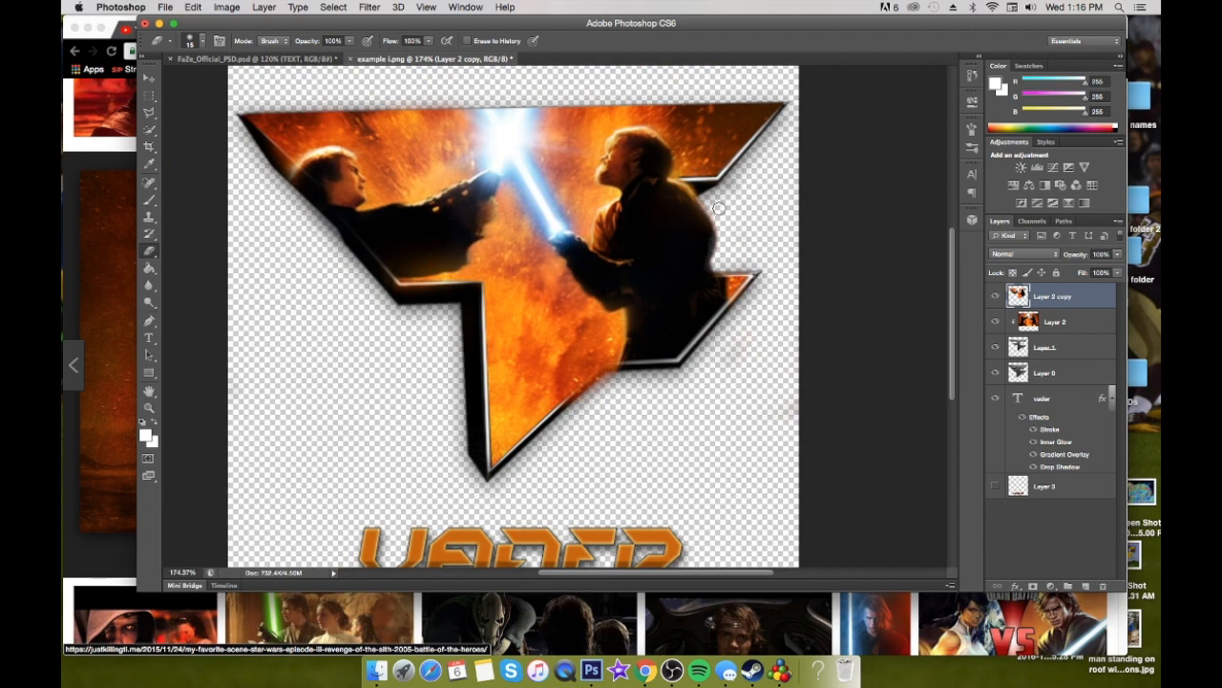
{"action": "left_click_drag", "start_coordinate": [382, 184], "coordinate": [432, 186]}
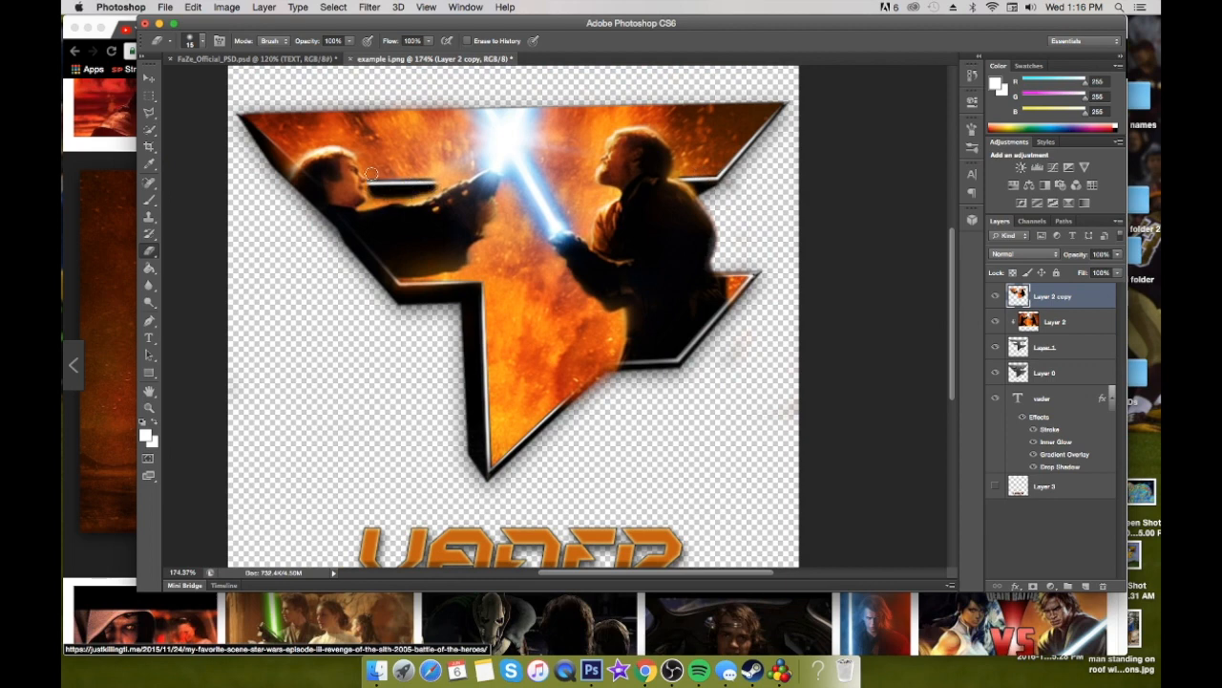
{"action": "mouse_move", "coordinate": [445, 178]}
{"action": "left_mouse_down"}
{"action": "mouse_move", "coordinate": [462, 177]}
{"action": "mouse_move", "coordinate": [394, 197]}
{"action": "mouse_move", "coordinate": [454, 169]}
{"action": "left_mouse_up"}
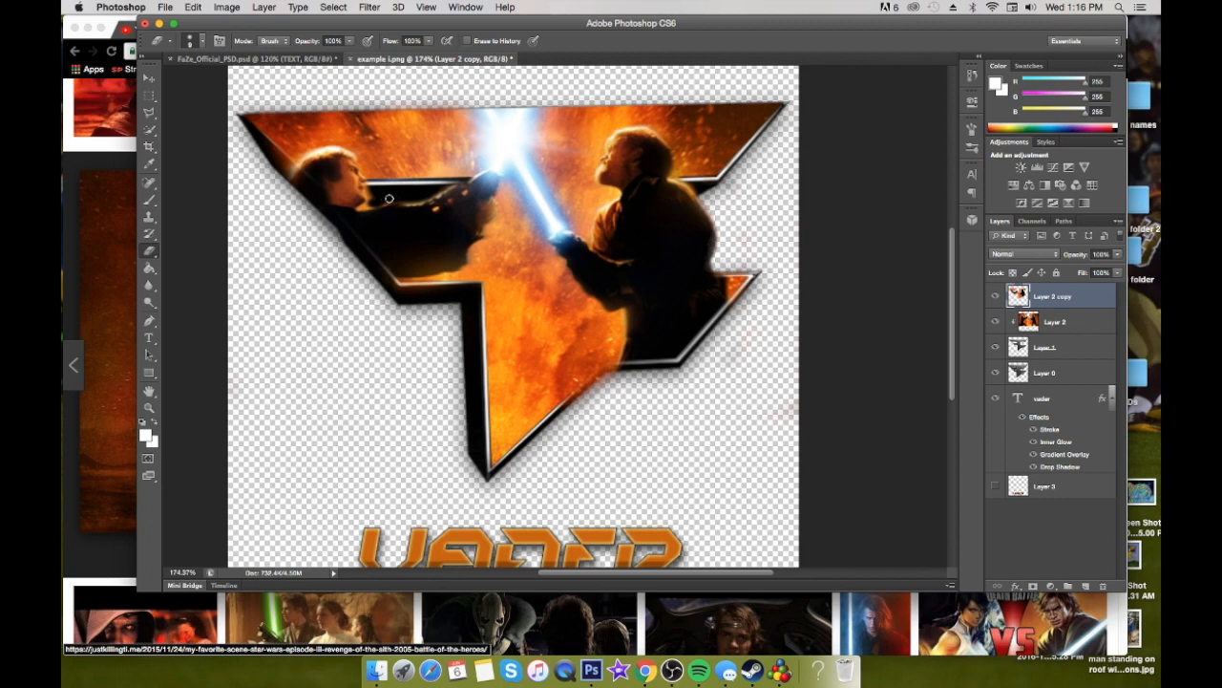
Erase the flames between the lightsaber and the right fighter's face and chest to uncover the logo's inner edge, adjusting the eraser size
{"action": "key", "text": "bracketright"}
{"action": "key", "text": "bracketright"}
{"action": "key", "text": "bracketleft"}
{"action": "key", "text": "bracketleft"}
{"action": "key", "text": "bracketright"}
{"action": "key", "text": "bracketright"}
{"action": "left_click_drag", "start_coordinate": [580, 213], "coordinate": [586, 198]}
{"action": "key", "text": "bracketleft"}
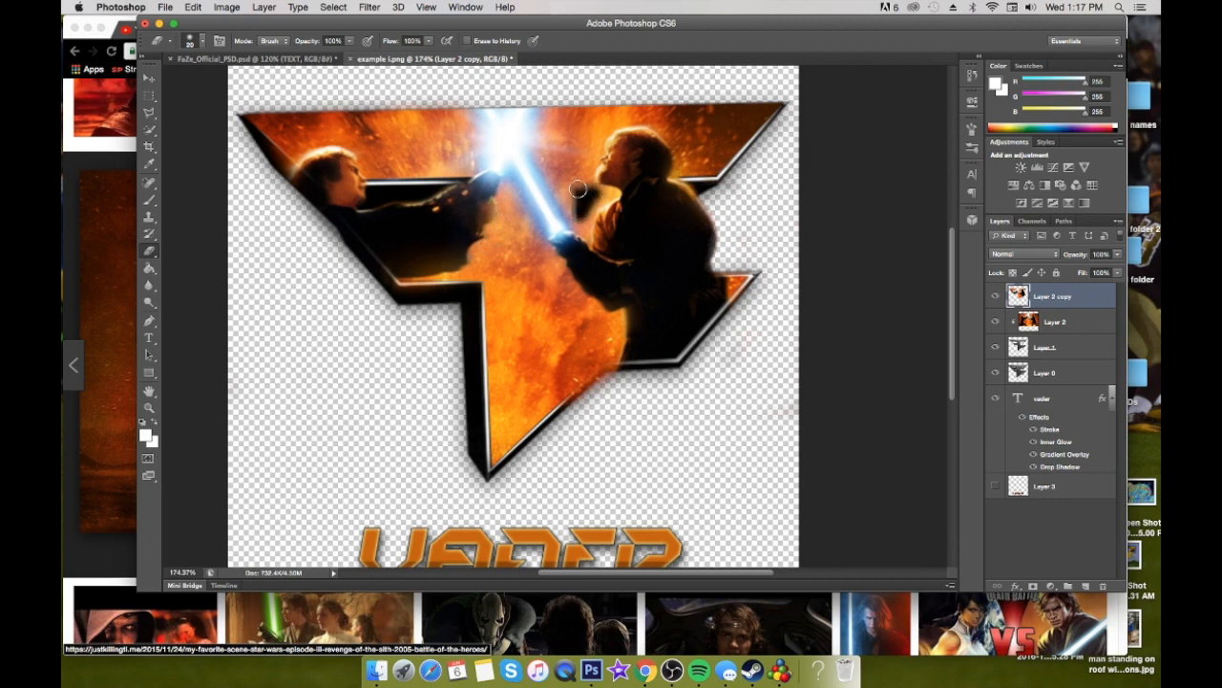
{"action": "mouse_move", "coordinate": [586, 212]}
{"action": "left_mouse_down"}
{"action": "mouse_move", "coordinate": [619, 195]}
{"action": "mouse_move", "coordinate": [579, 181]}
{"action": "left_mouse_up"}
{"action": "mouse_move", "coordinate": [594, 188]}
{"action": "left_mouse_down"}
{"action": "mouse_move", "coordinate": [581, 217]}
{"action": "mouse_move", "coordinate": [591, 212]}
{"action": "mouse_move", "coordinate": [590, 225]}
{"action": "left_mouse_up"}
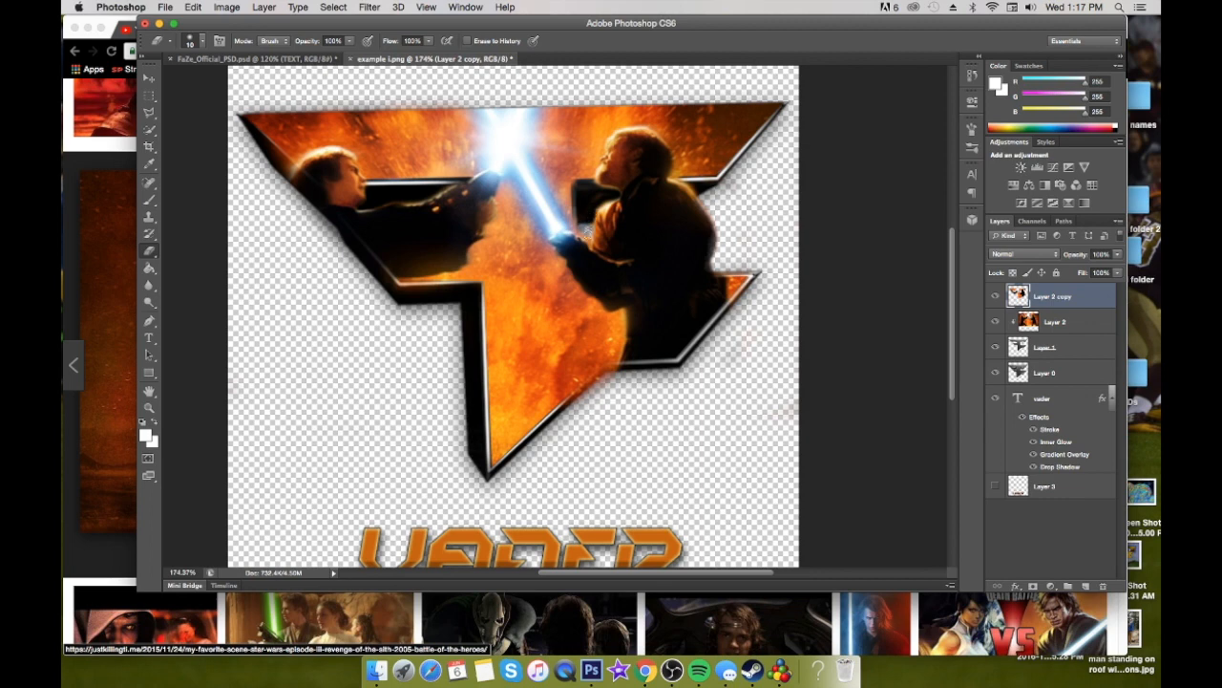
{"action": "key", "text": "["}
{"action": "scroll", "coordinate": [574, 296], "scroll_direction": "down", "scroll_amount": 2}
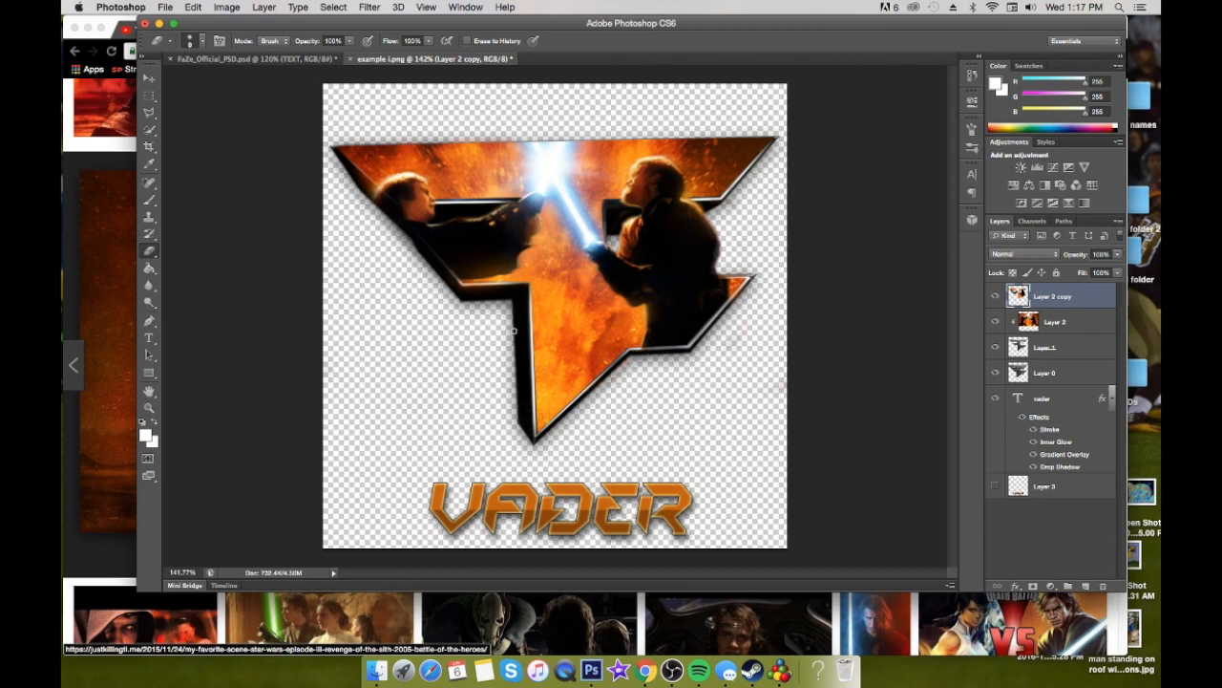
{"action": "scroll", "coordinate": [513, 331], "scroll_direction": "down", "scroll_amount": 3}
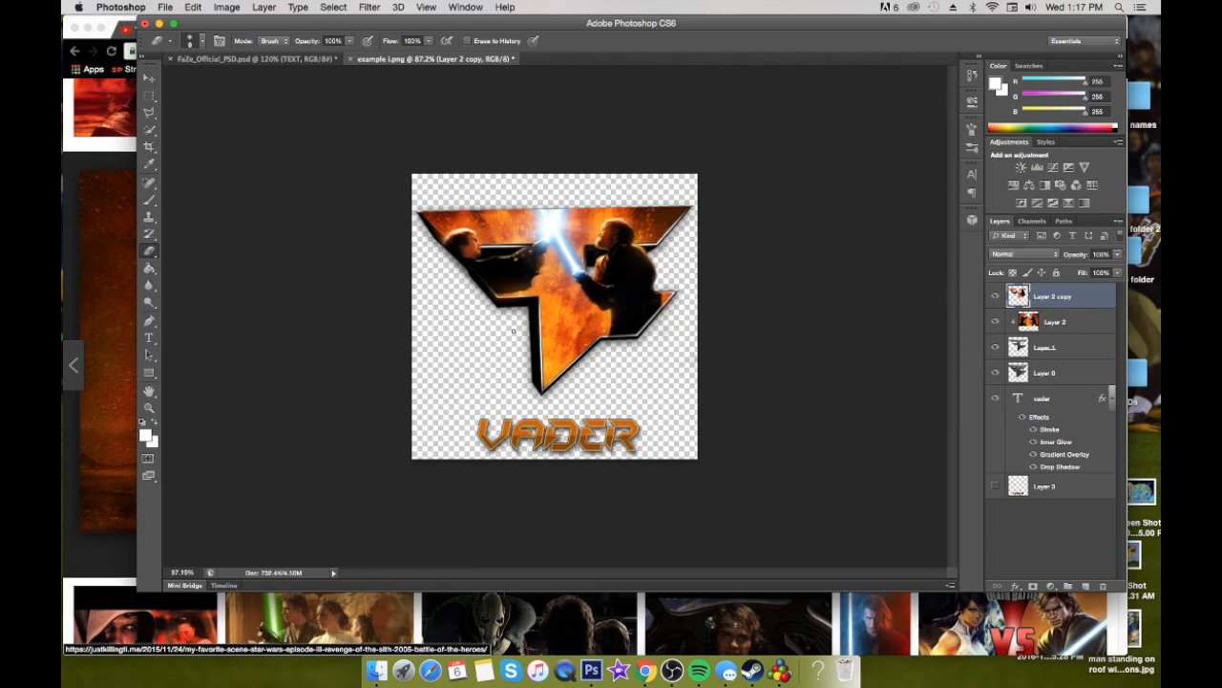
{"action": "scroll", "coordinate": [546, 328], "scroll_direction": "up", "scroll_amount": 1}
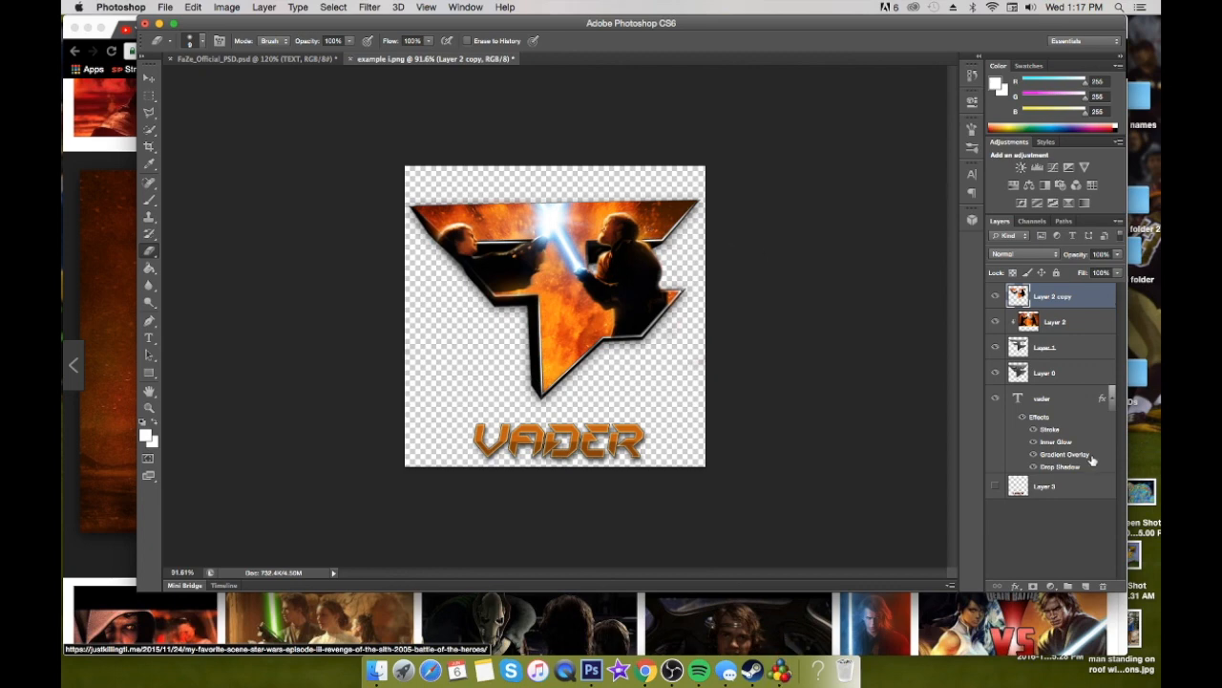
Select all layers from Layer 2 copy down to Layer 3 and create a merged copy of the logo on a new top layer
{"action": "left_click", "coordinate": [1076, 484], "text": "shift"}
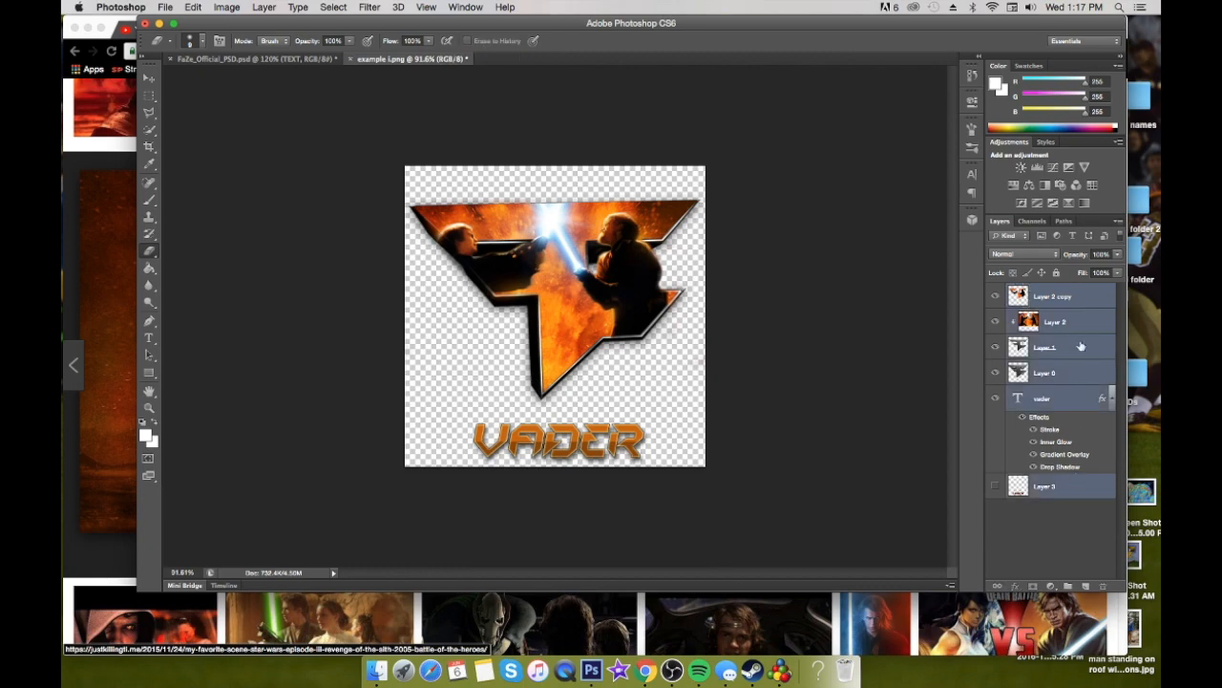
{"action": "left_click", "coordinate": [1088, 301]}
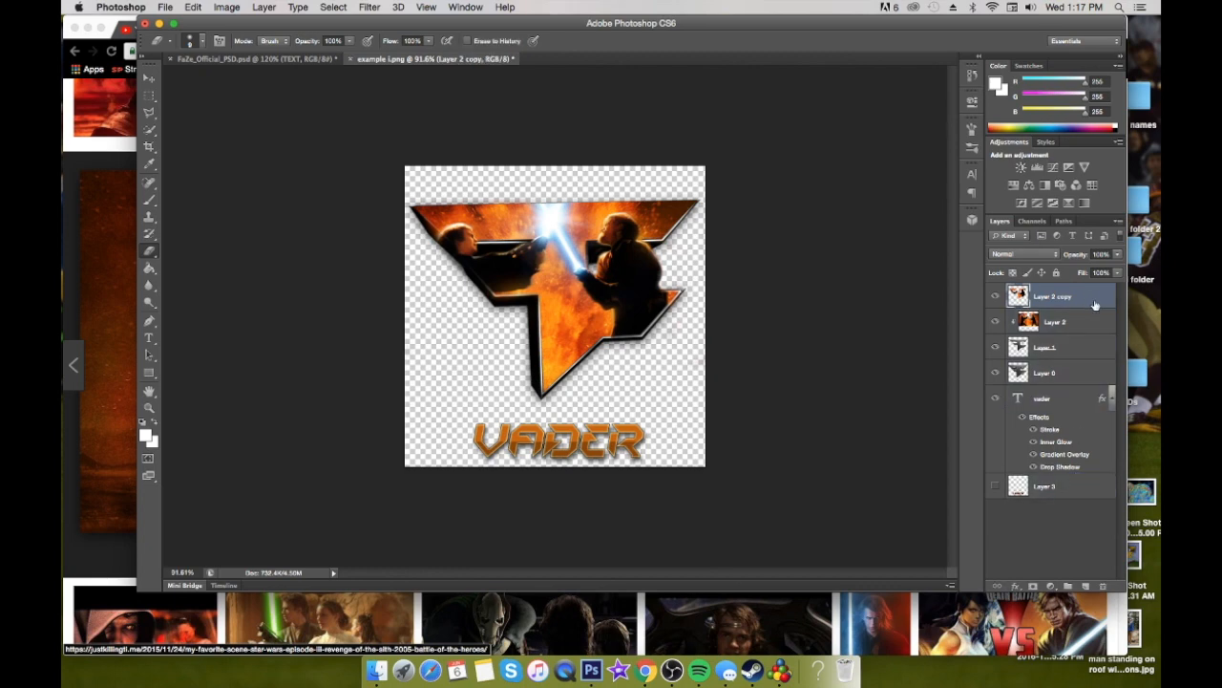
{"action": "left_click", "coordinate": [1069, 489], "text": "shift"}
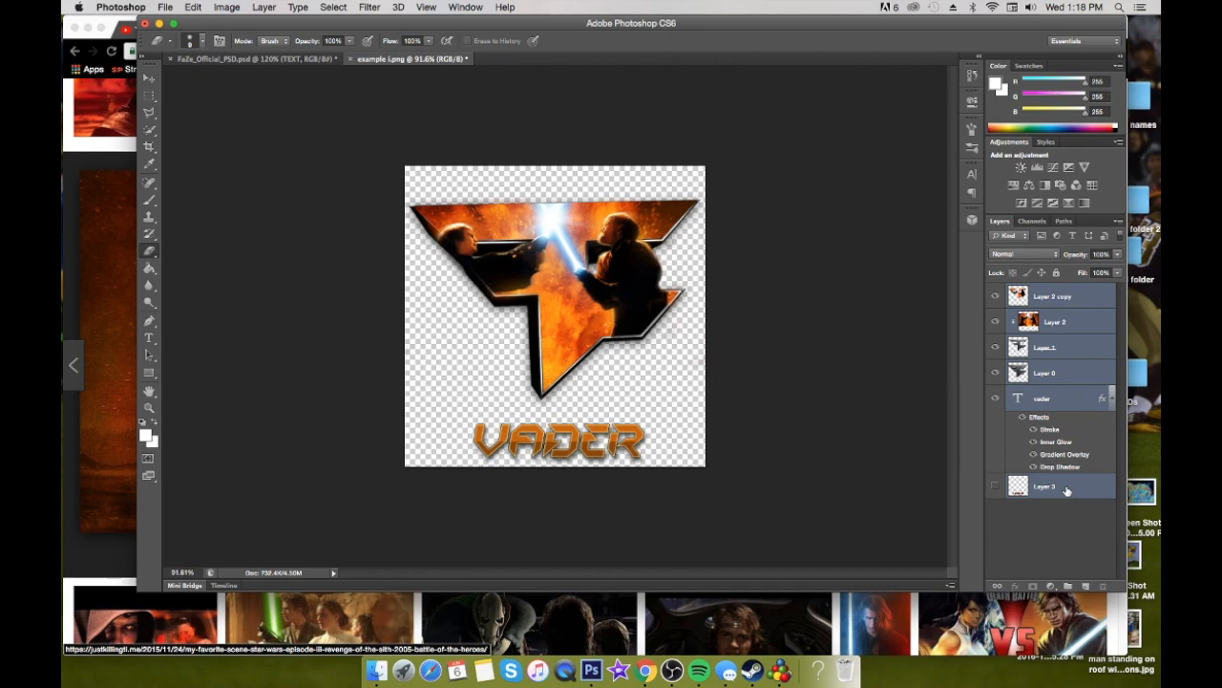
{"action": "key", "text": "super+alt+e"}
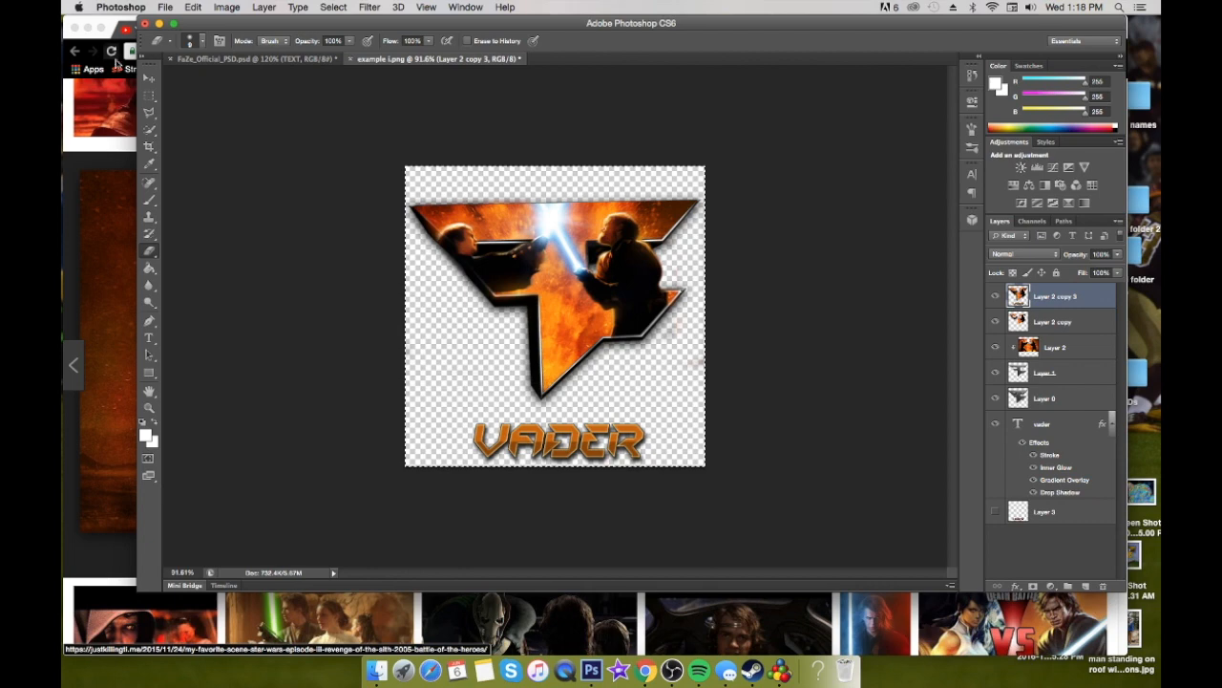
Open the Magic Bullet Looks filter on the merged logo copy in Layer 2 copy 3
{"action": "key", "text": "v"}
{"action": "left_click", "coordinate": [371, 8]}
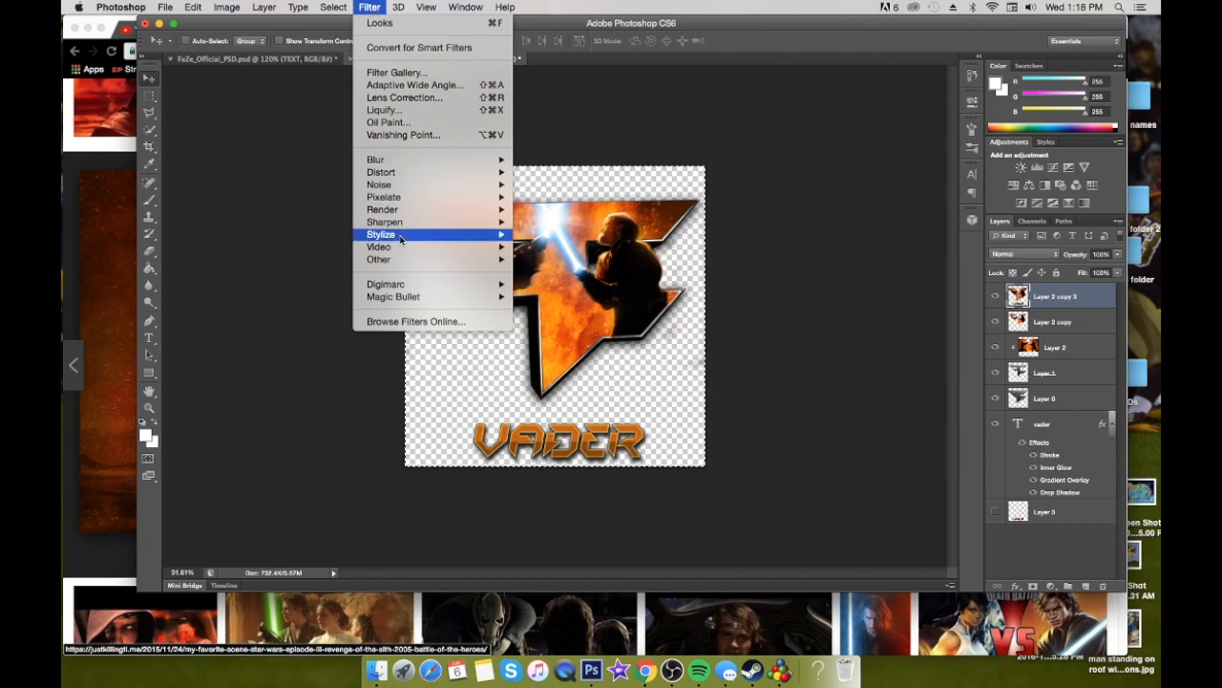
{"action": "mouse_move", "coordinate": [438, 298]}
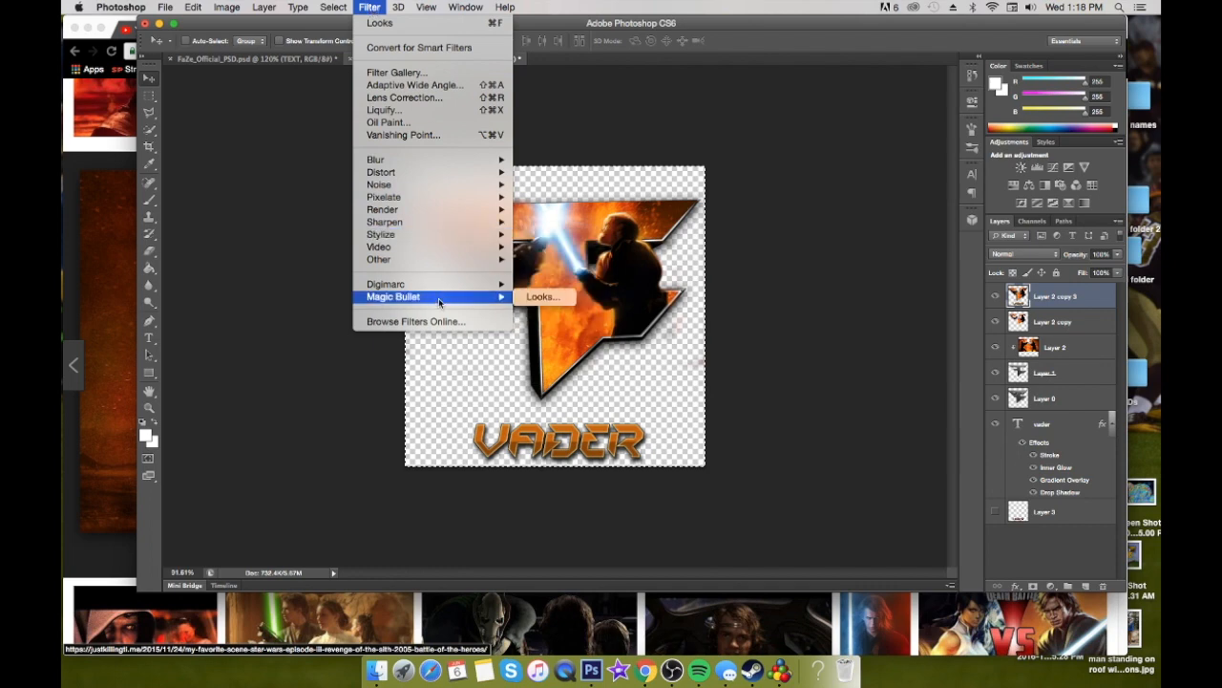
{"action": "left_click", "coordinate": [539, 297]}
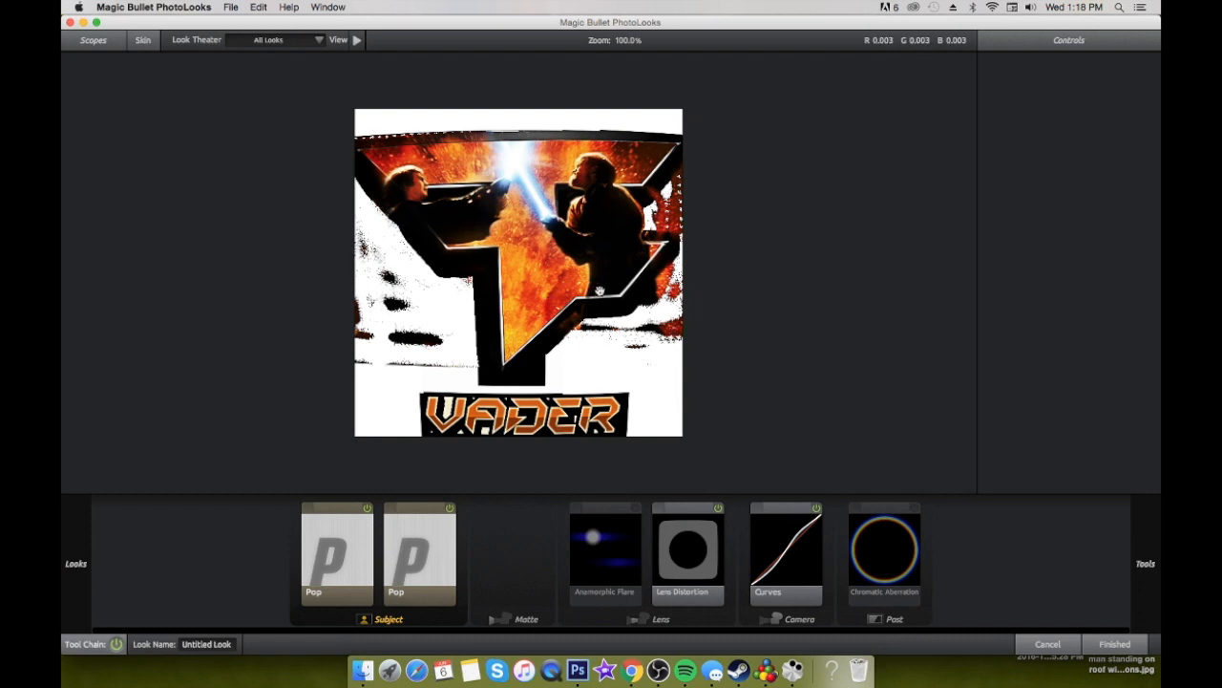
Go through the two Pop effects in the look's Subject section and adjust the first one's settings
{"action": "left_click", "coordinate": [348, 571]}
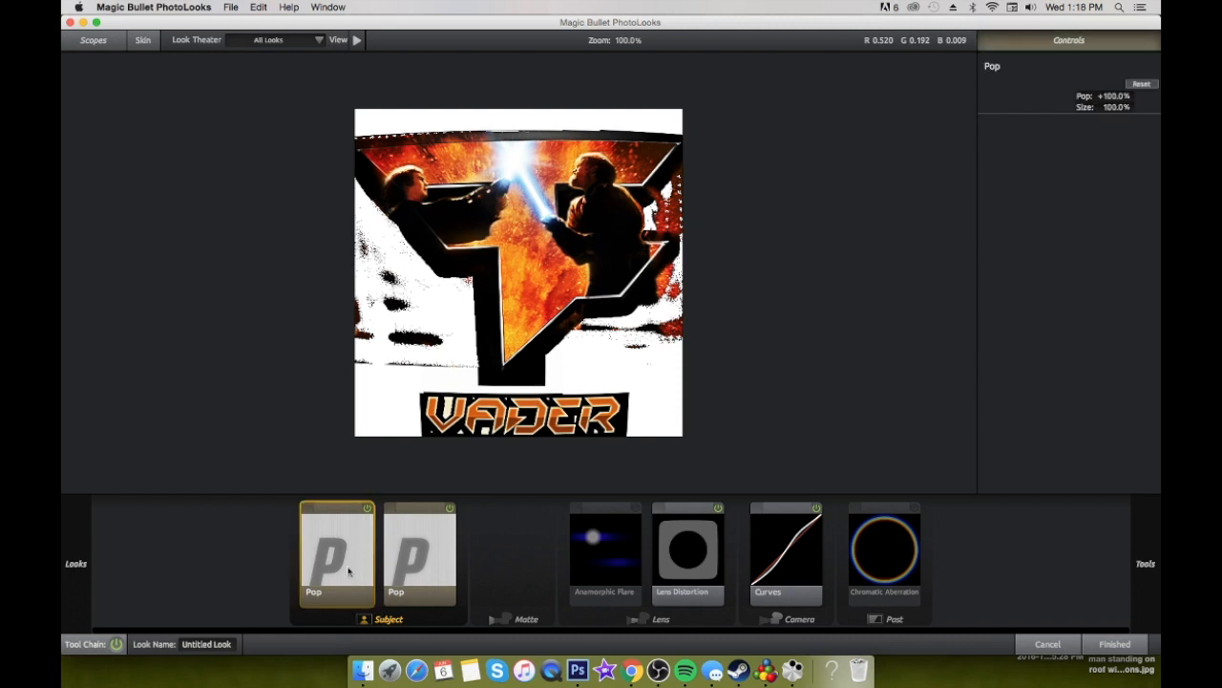
{"action": "left_click", "coordinate": [414, 556]}
{"action": "left_click", "coordinate": [370, 558]}
{"action": "mouse_move", "coordinate": [1113, 97]}
{"action": "left_mouse_down"}
{"action": "mouse_move", "coordinate": [1060, 98]}
{"action": "mouse_move", "coordinate": [1118, 97]}
{"action": "left_mouse_up"}
Turn off the Lens Distortion effect, toggling it several times to compare the logo with and without it
{"action": "left_click", "coordinate": [690, 530]}
{"action": "left_click", "coordinate": [720, 508]}
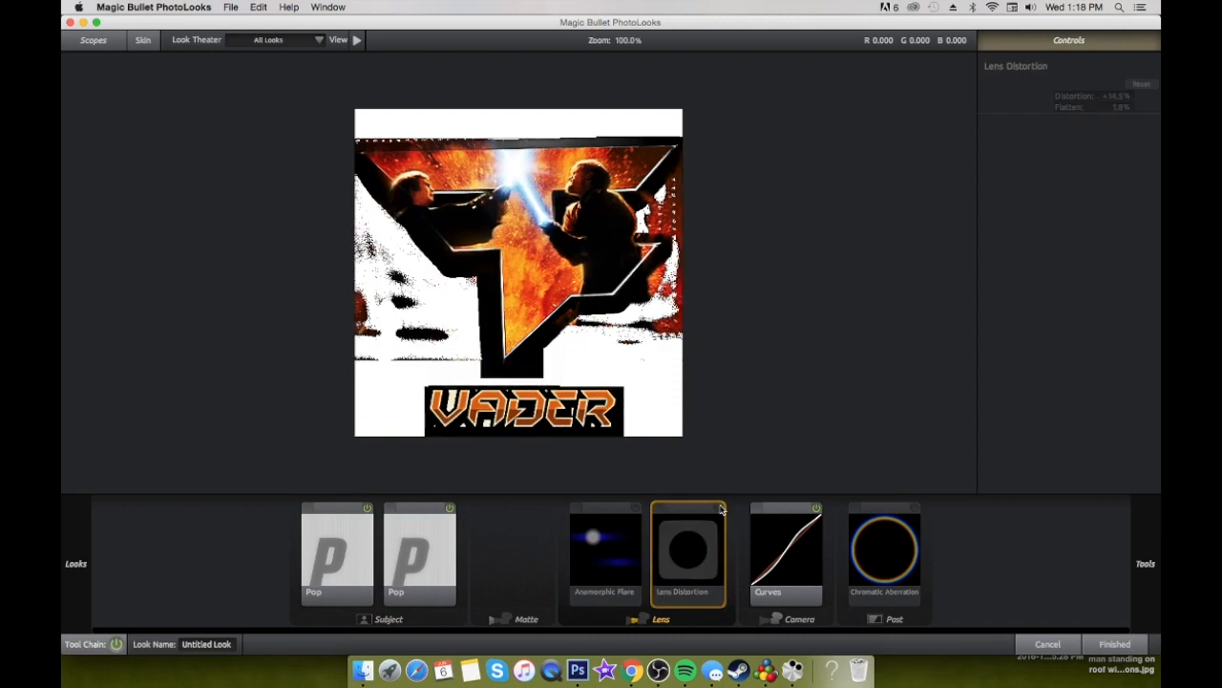
{"action": "left_click", "coordinate": [720, 508]}
{"action": "left_click", "coordinate": [720, 508]}
{"action": "left_click", "coordinate": [720, 508]}
{"action": "left_click", "coordinate": [721, 508]}
{"action": "left_click", "coordinate": [721, 508]}
{"action": "left_click", "coordinate": [720, 508]}
{"action": "left_click", "coordinate": [720, 508]}
Toggle the Curves effect off and on to compare its influence on the logo
{"action": "left_click", "coordinate": [789, 512]}
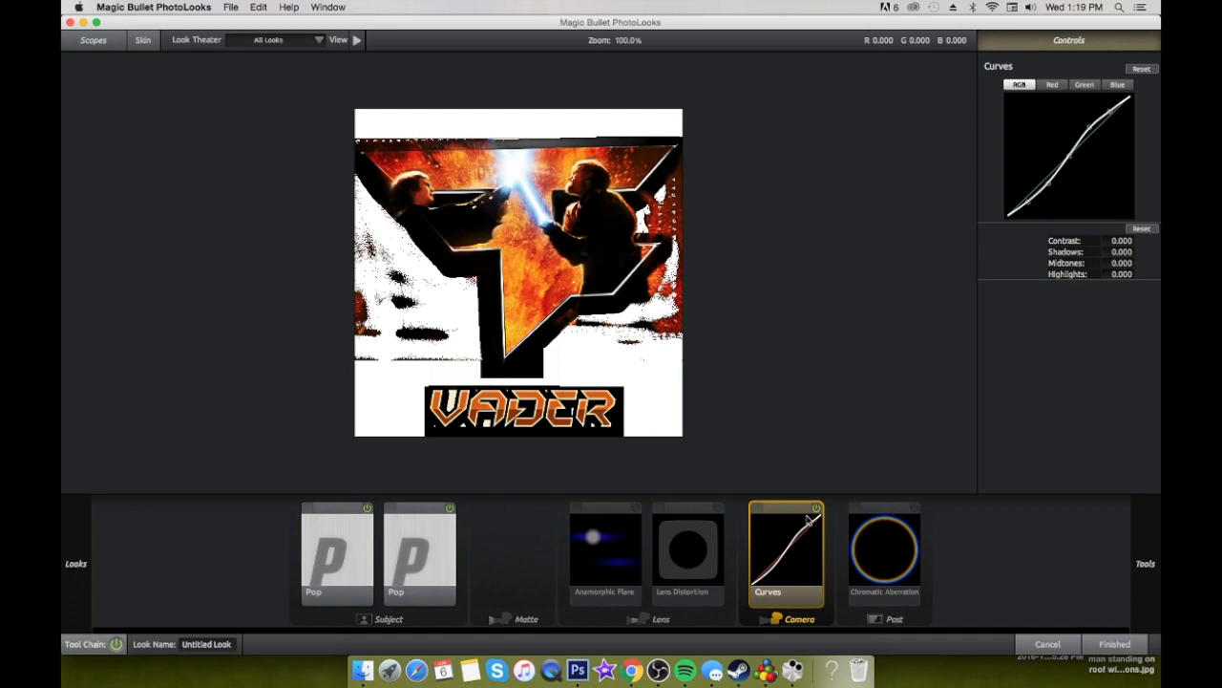
{"action": "left_click", "coordinate": [816, 508]}
{"action": "left_click", "coordinate": [816, 508]}
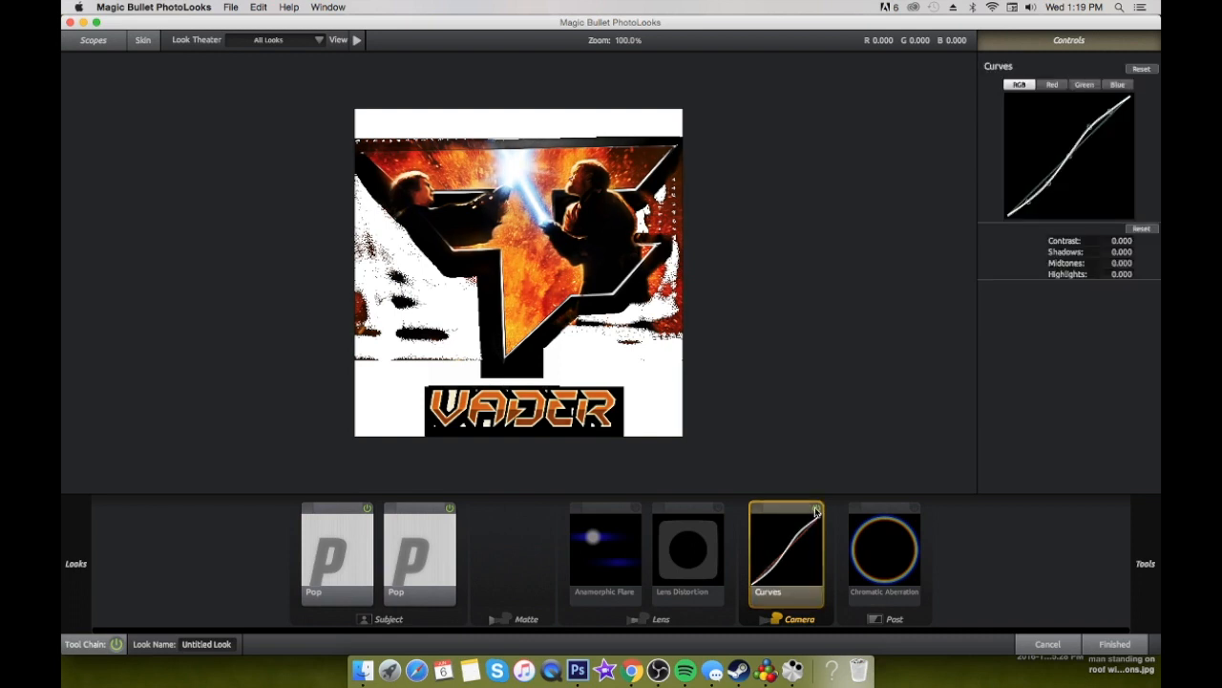
Enable the Chromatic Aberration effect, adjust its Green/Magenta shift and apply the finished look to the layer
{"action": "left_click", "coordinate": [889, 511]}
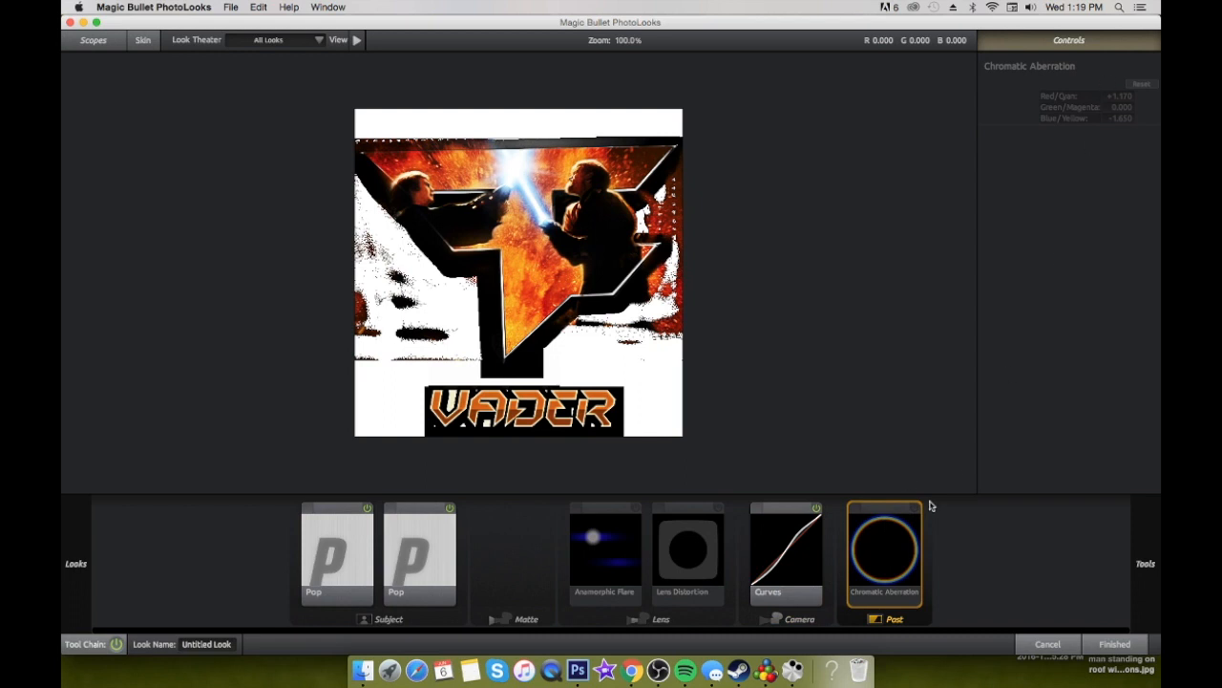
{"action": "left_click", "coordinate": [914, 510]}
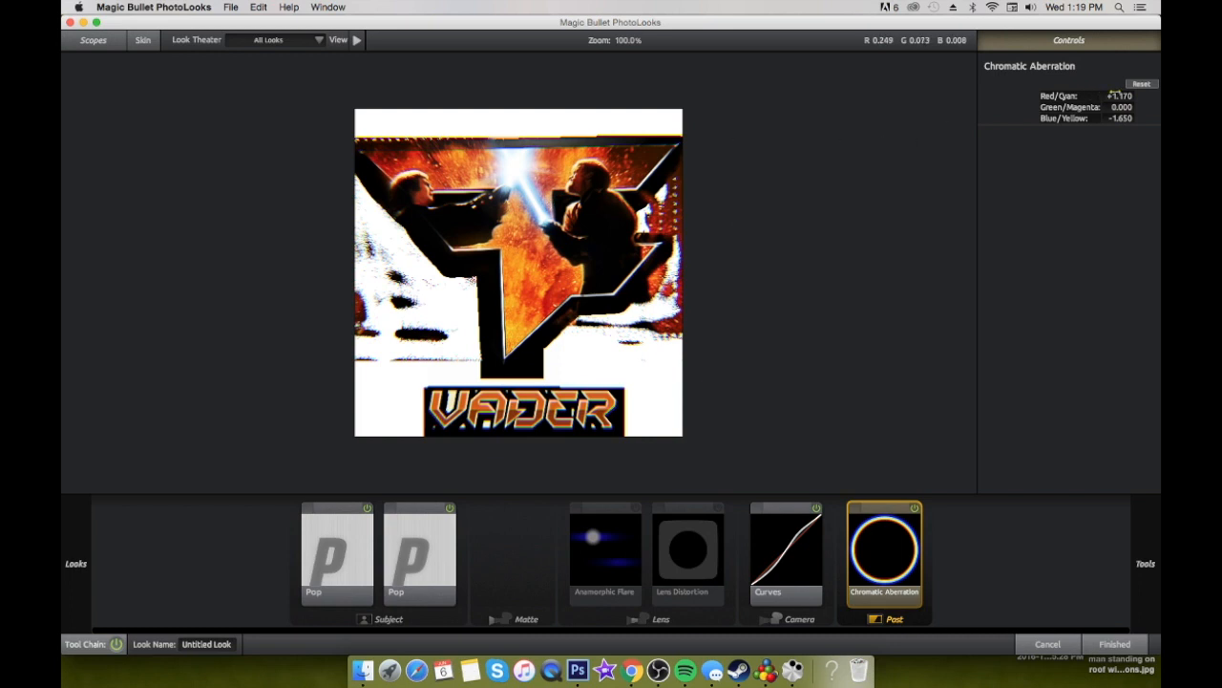
{"action": "left_click_drag", "start_coordinate": [1121, 107], "coordinate": [1108, 107]}
{"action": "key", "text": "Return"}
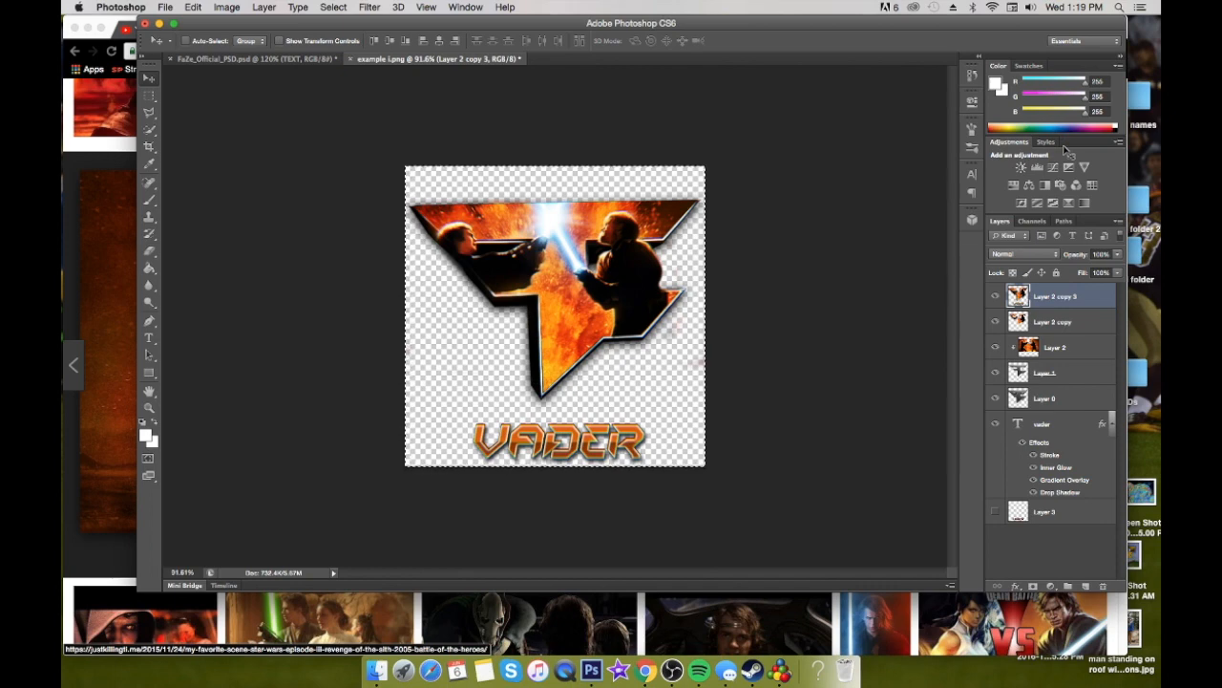
Toggle the visibility of Layer 2 copy 3 to compare the logo with and without the filter
{"action": "left_click", "coordinate": [997, 296]}
{"action": "left_click", "coordinate": [997, 296]}
{"action": "left_click", "coordinate": [997, 296]}
{"action": "left_click", "coordinate": [997, 296]}
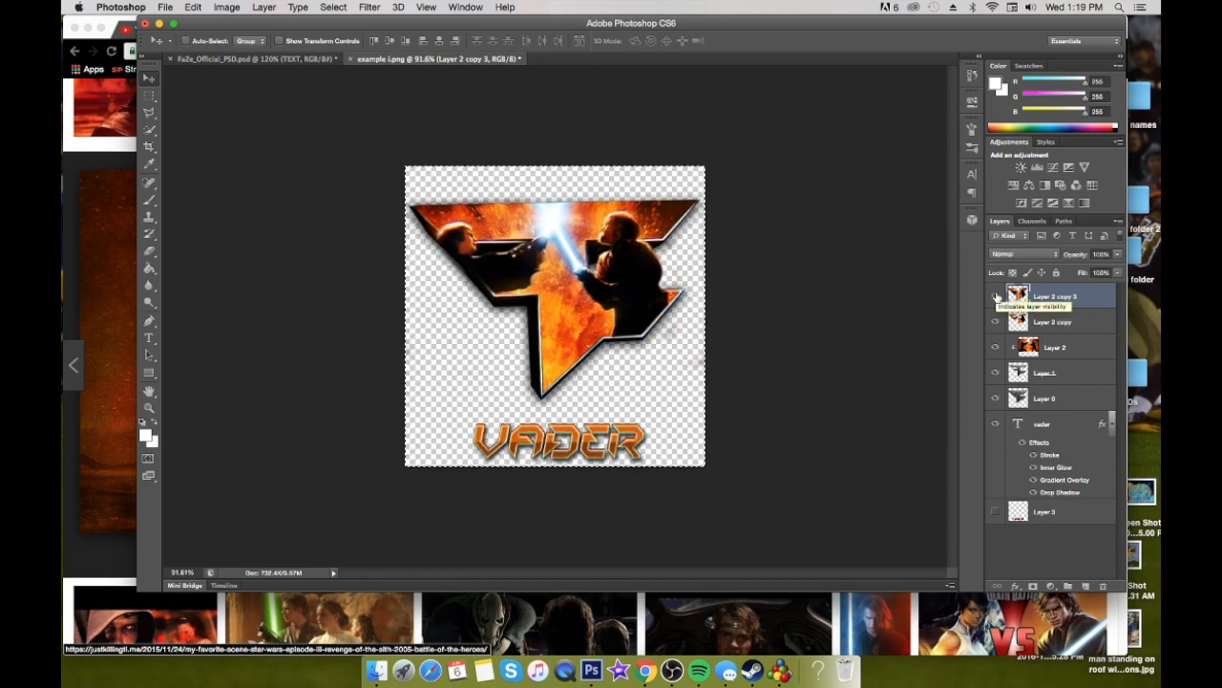
Erase the filtered VADER lettering from the merged copy with a 40 px eraser and show the vader text layer
{"action": "key", "text": "e"}
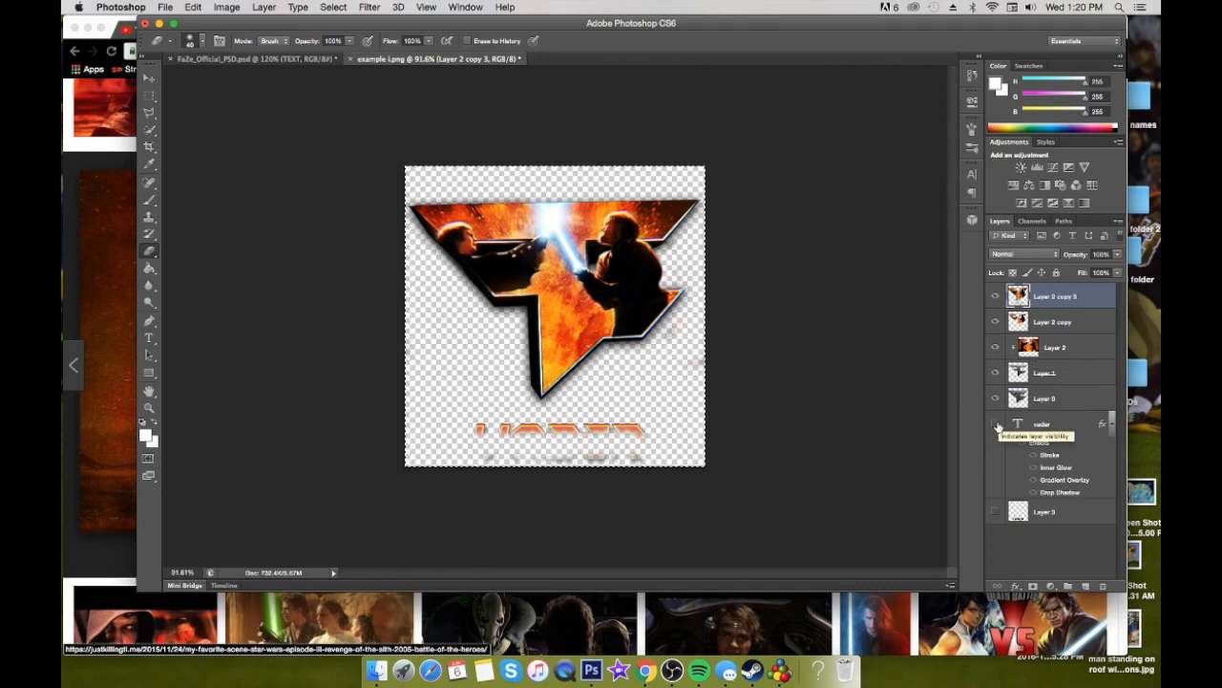
{"action": "left_click", "coordinate": [996, 424]}
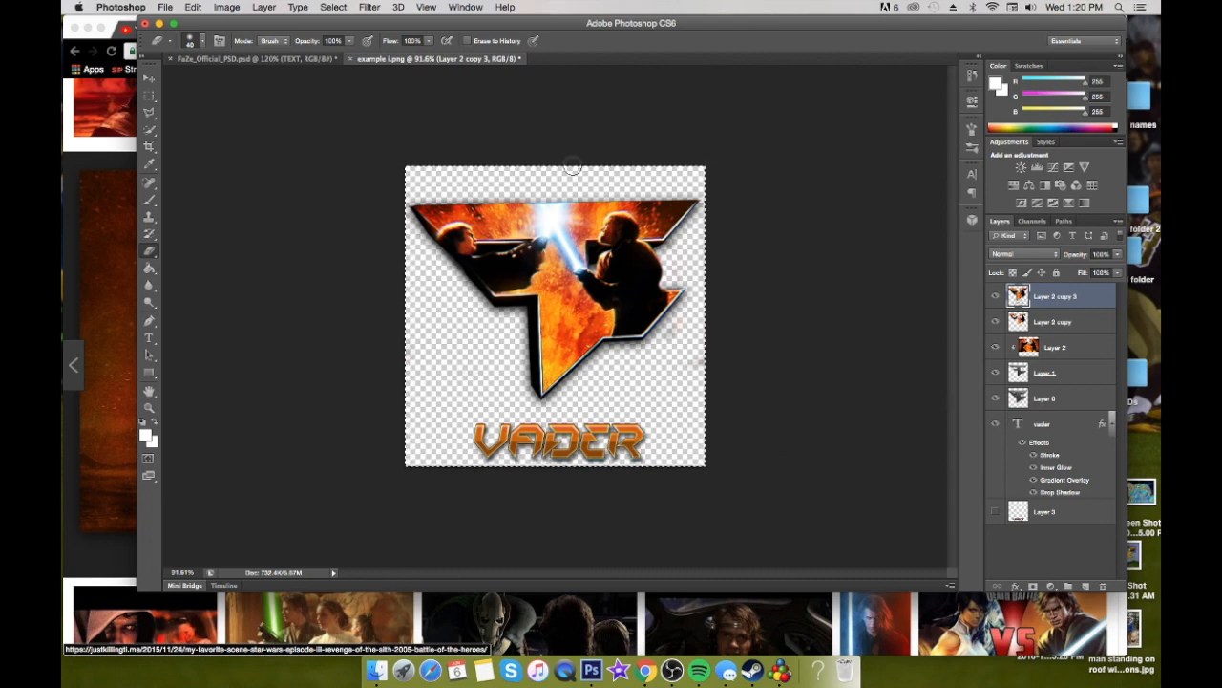
Copy the lightsaber duel image from Chrome and paste it above the Mask layer in FaZe_Official_PSD.psd
{"action": "left_click", "coordinate": [232, 60]}
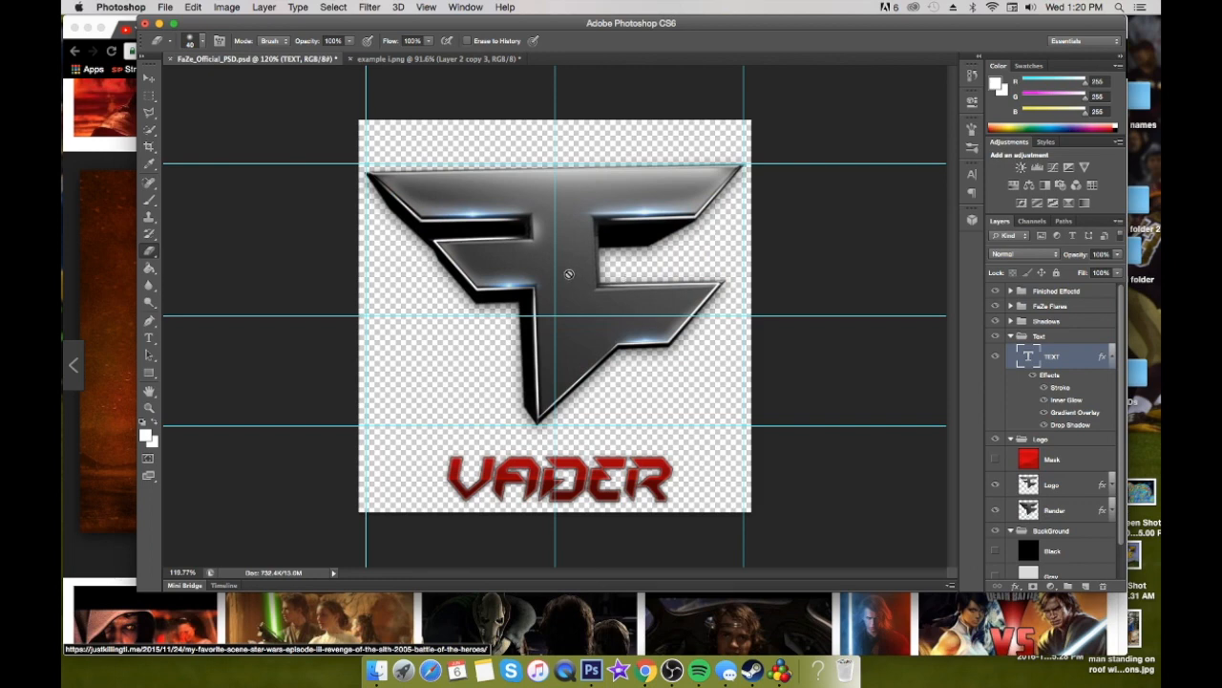
{"action": "left_click", "coordinate": [148, 77]}
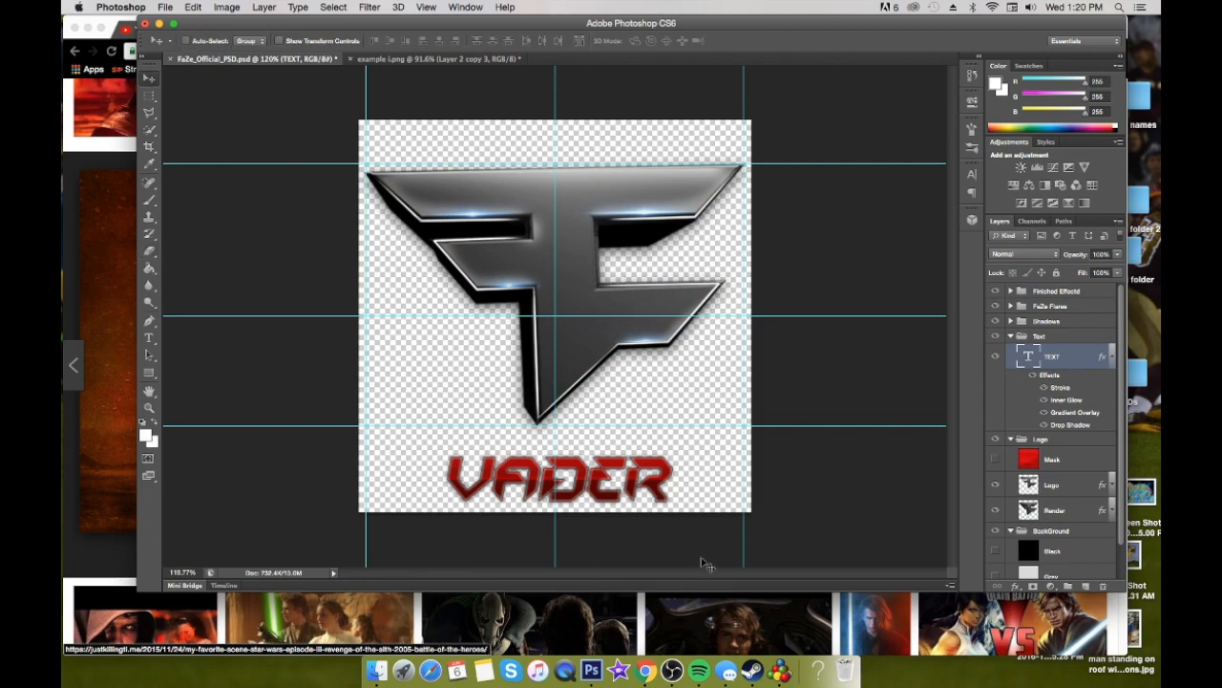
{"action": "left_click", "coordinate": [1092, 468]}
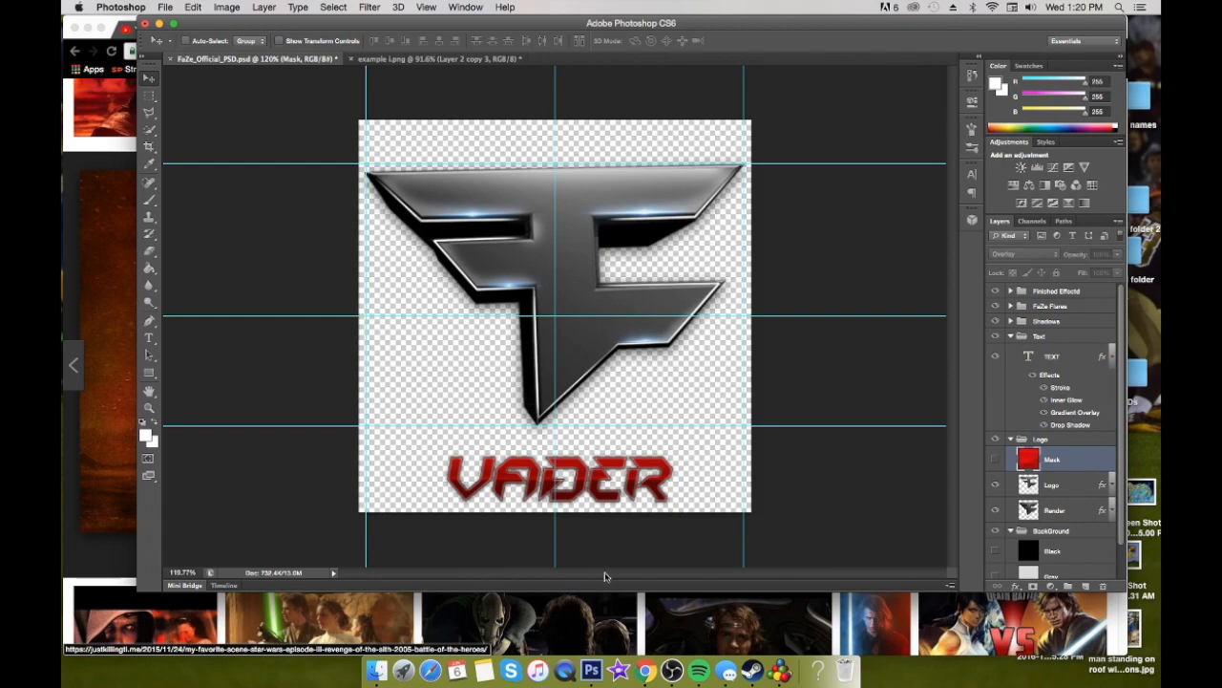
{"action": "left_click", "coordinate": [609, 606]}
{"action": "right_click", "coordinate": [473, 449]}
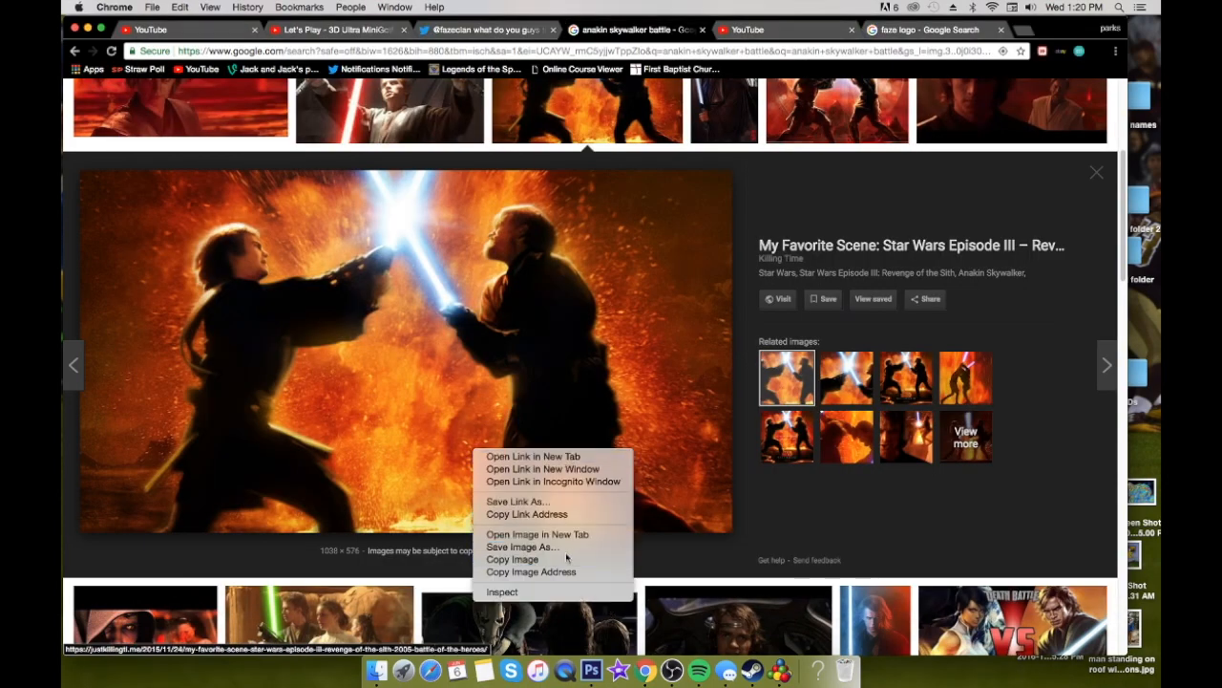
{"action": "left_click", "coordinate": [535, 558]}
{"action": "left_click", "coordinate": [592, 670]}
{"action": "key", "text": "cmd+v"}
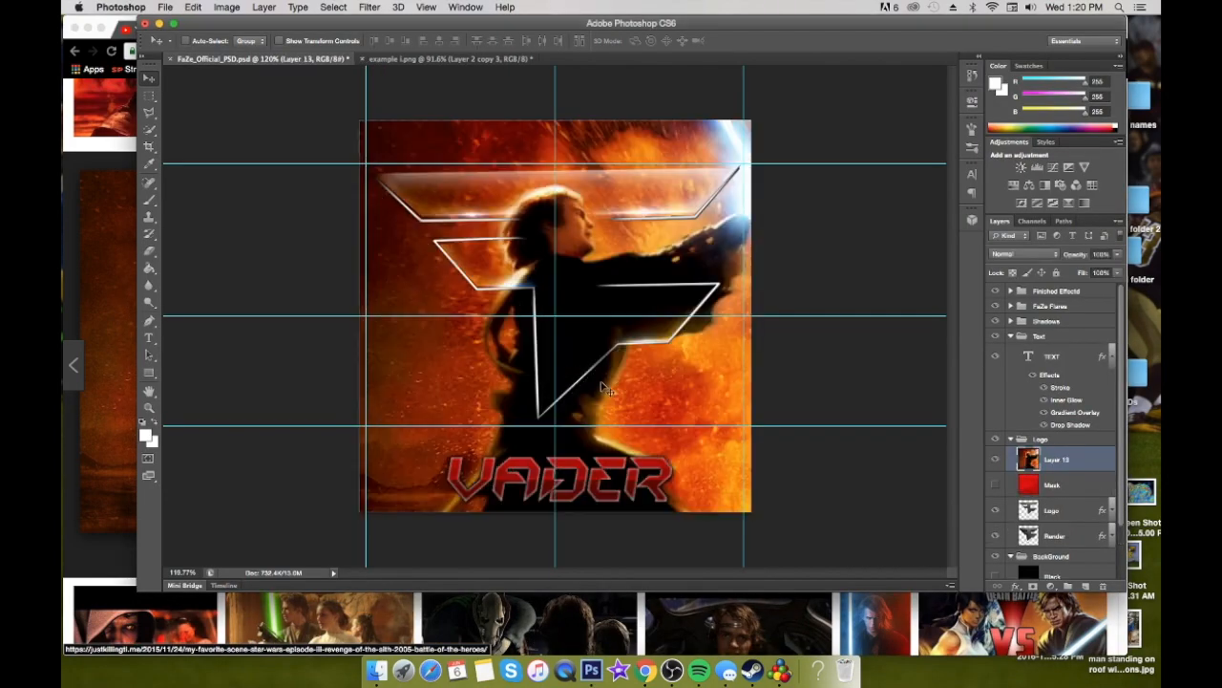
Move and scale the pasted duel image to cover the logo, with its bottom edge just above the VADER text
{"action": "left_click_drag", "start_coordinate": [691, 380], "coordinate": [510, 354]}
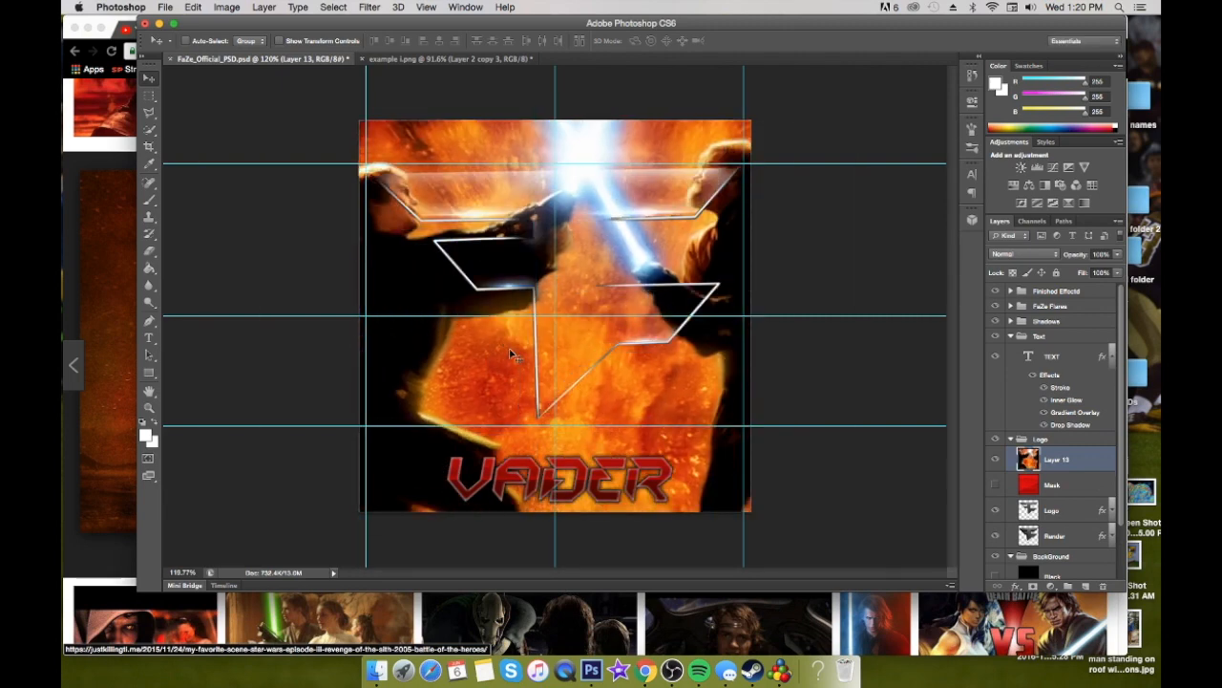
{"action": "key", "text": "super+t"}
{"action": "key", "text": "super+0"}
{"action": "left_click_drag", "start_coordinate": [766, 216], "coordinate": [707, 264]}
{"action": "left_click_drag", "start_coordinate": [698, 430], "coordinate": [641, 377]}
{"action": "left_click_drag", "start_coordinate": [566, 354], "coordinate": [587, 343]}
{"action": "left_click_drag", "start_coordinate": [403, 379], "coordinate": [462, 407]}
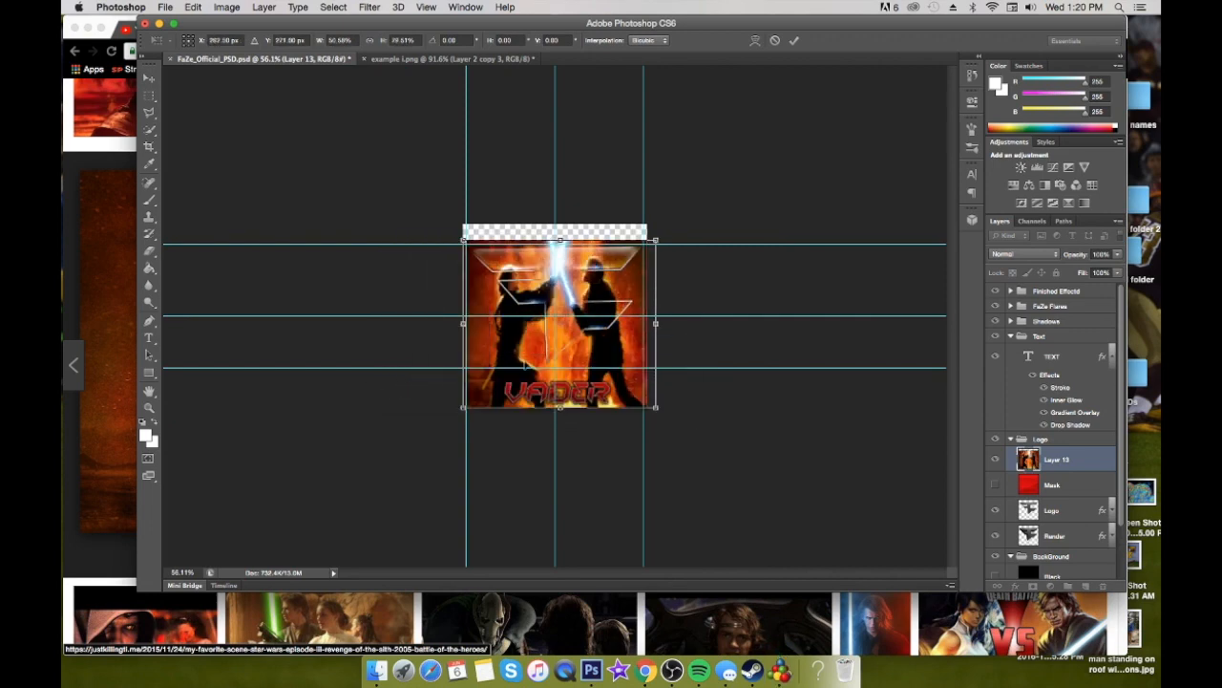
{"action": "scroll", "coordinate": [594, 356], "scroll_direction": "up", "scroll_amount": 3}
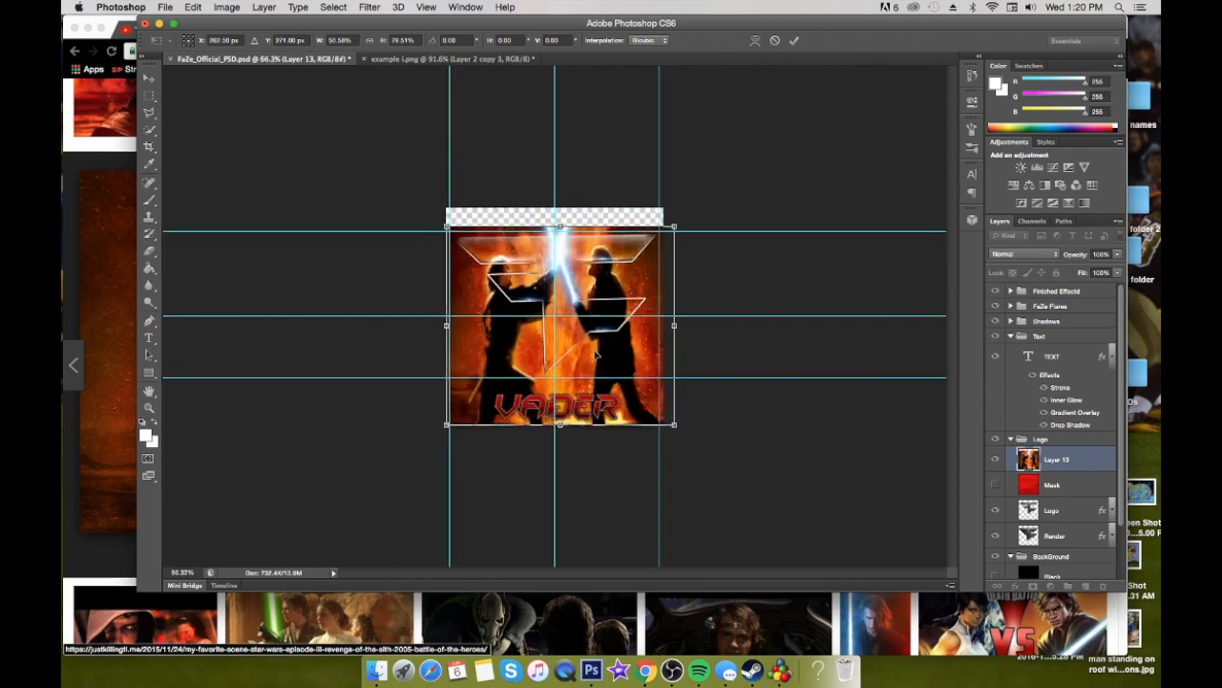
{"action": "left_click_drag", "start_coordinate": [561, 445], "coordinate": [562, 388]}
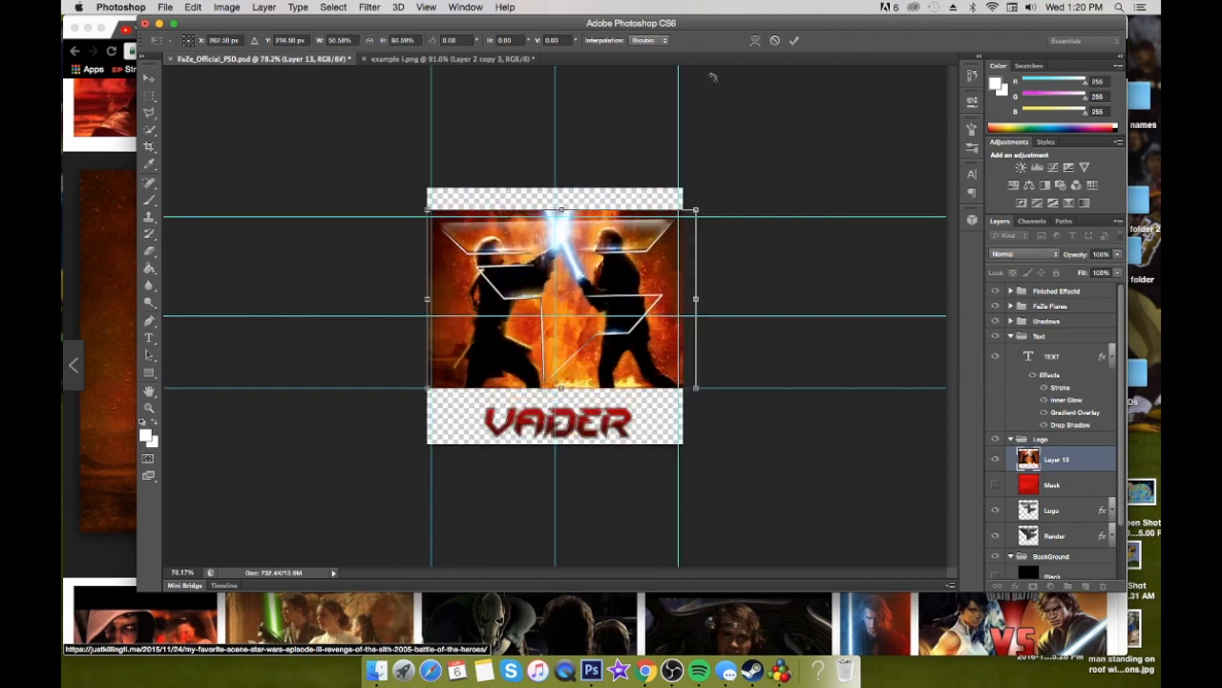
{"action": "left_click", "coordinate": [794, 40]}
Place the duel image layer below Mask and clip it to the Logo layer
{"action": "left_click_drag", "start_coordinate": [1070, 489], "coordinate": [1068, 504]}
{"action": "right_click", "coordinate": [1086, 489]}
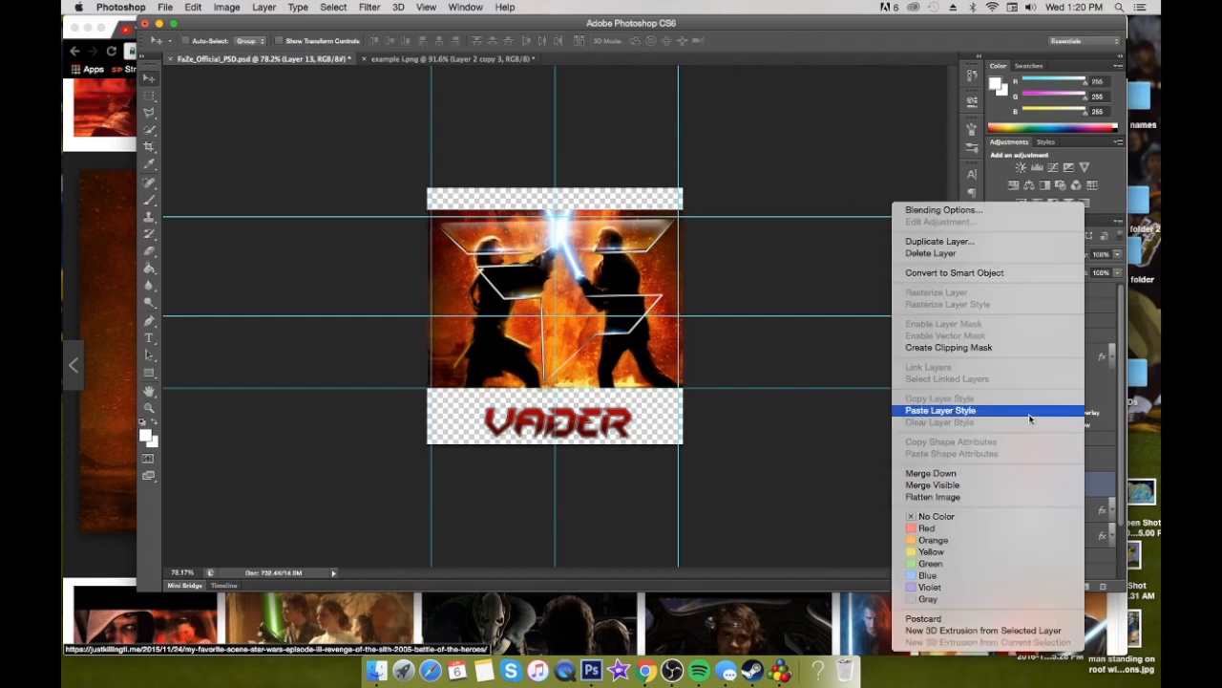
{"action": "left_click", "coordinate": [1031, 349]}
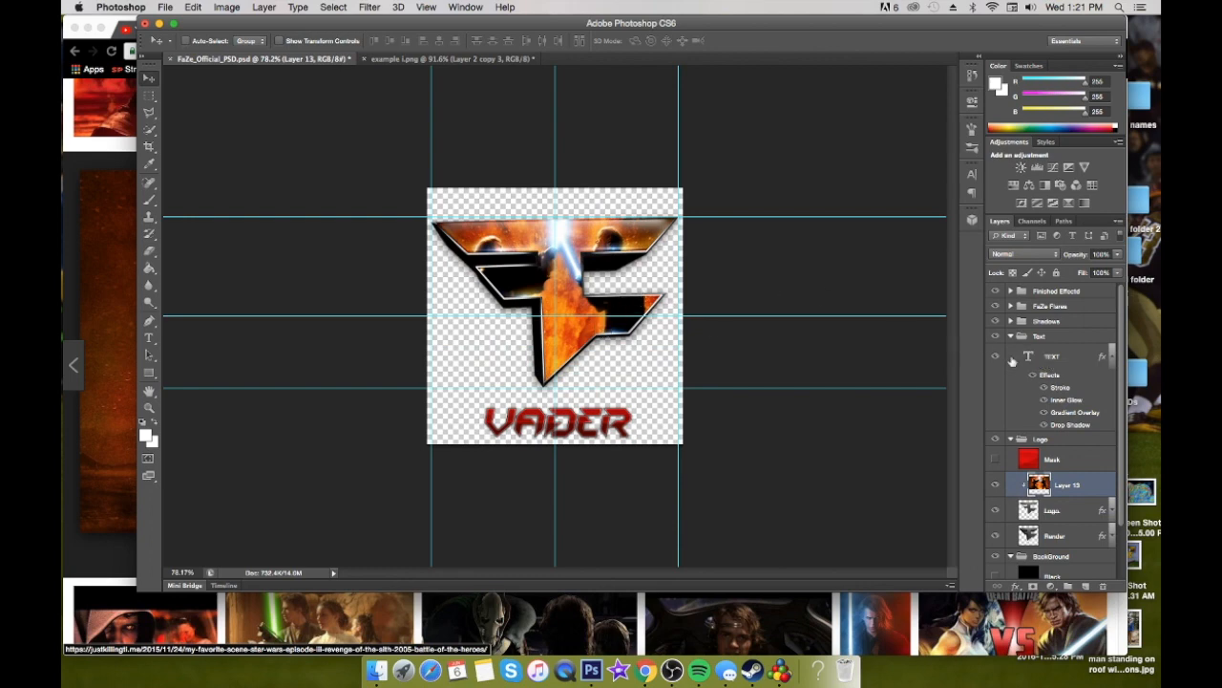
Collapse the TEXT layer's effects list and select the clipped duel image in the Logo group
{"action": "scroll", "coordinate": [1067, 513], "scroll_direction": "down", "scroll_amount": 2}
{"action": "scroll", "coordinate": [1051, 426], "scroll_direction": "up", "scroll_amount": 2}
{"action": "left_click", "coordinate": [1011, 439]}
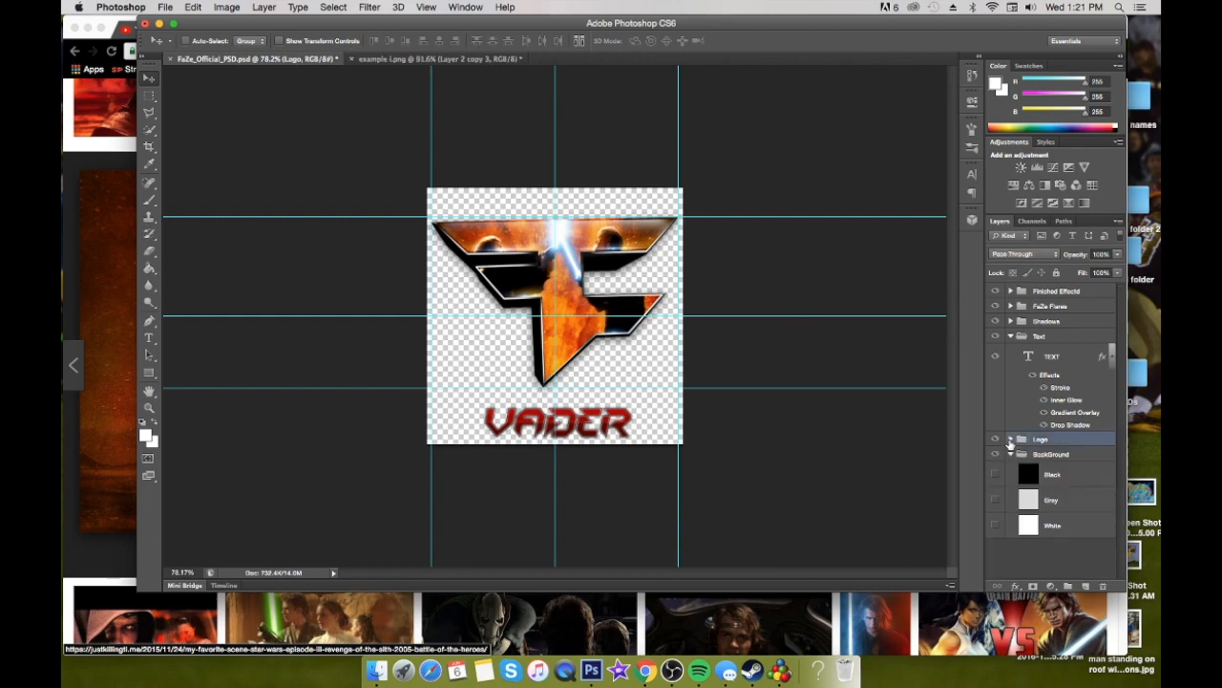
{"action": "left_click", "coordinate": [1112, 361]}
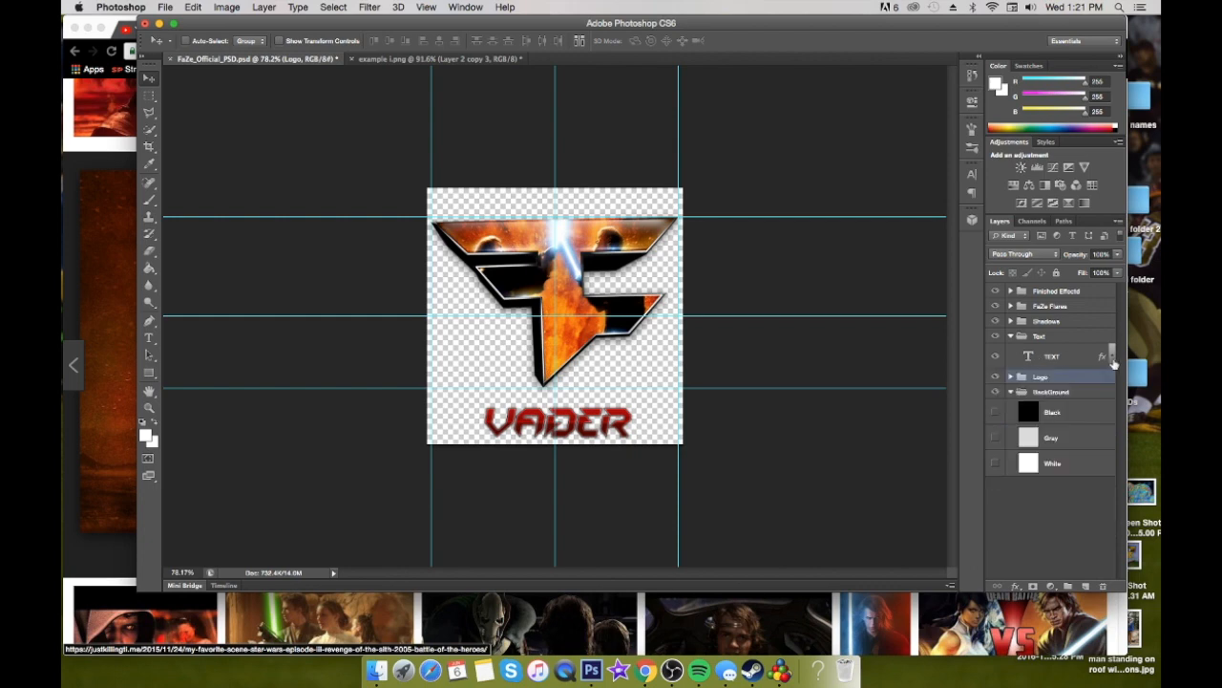
{"action": "left_click", "coordinate": [1012, 377]}
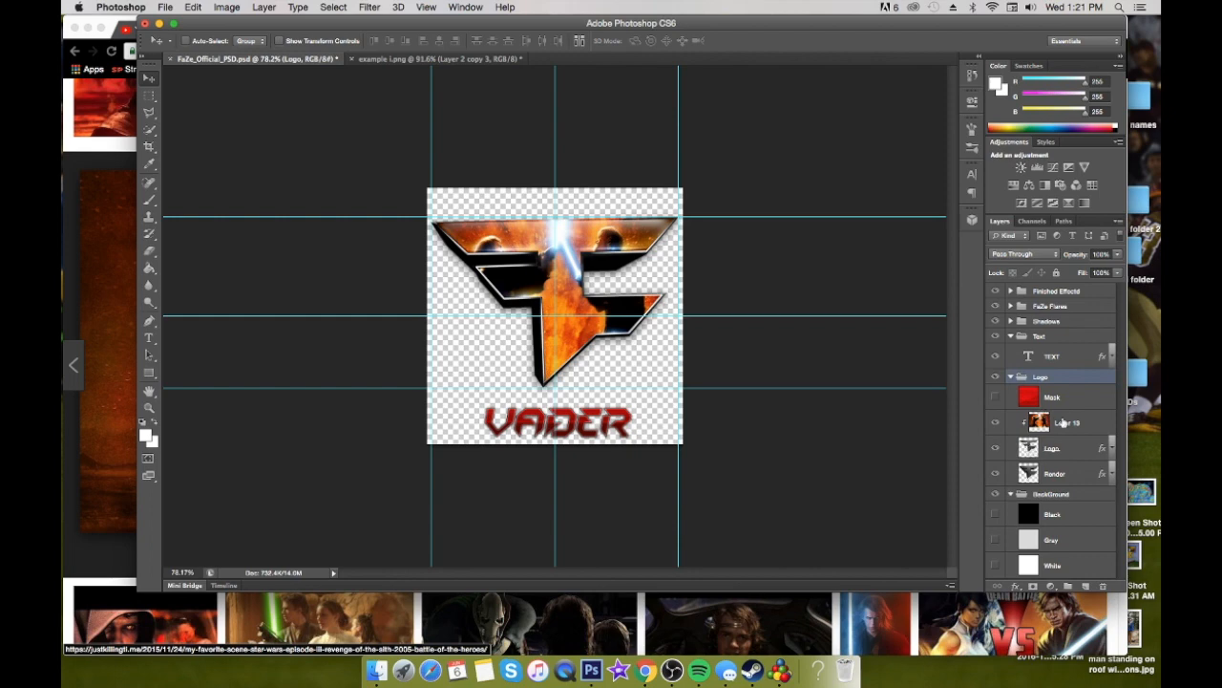
{"action": "left_click", "coordinate": [1066, 422]}
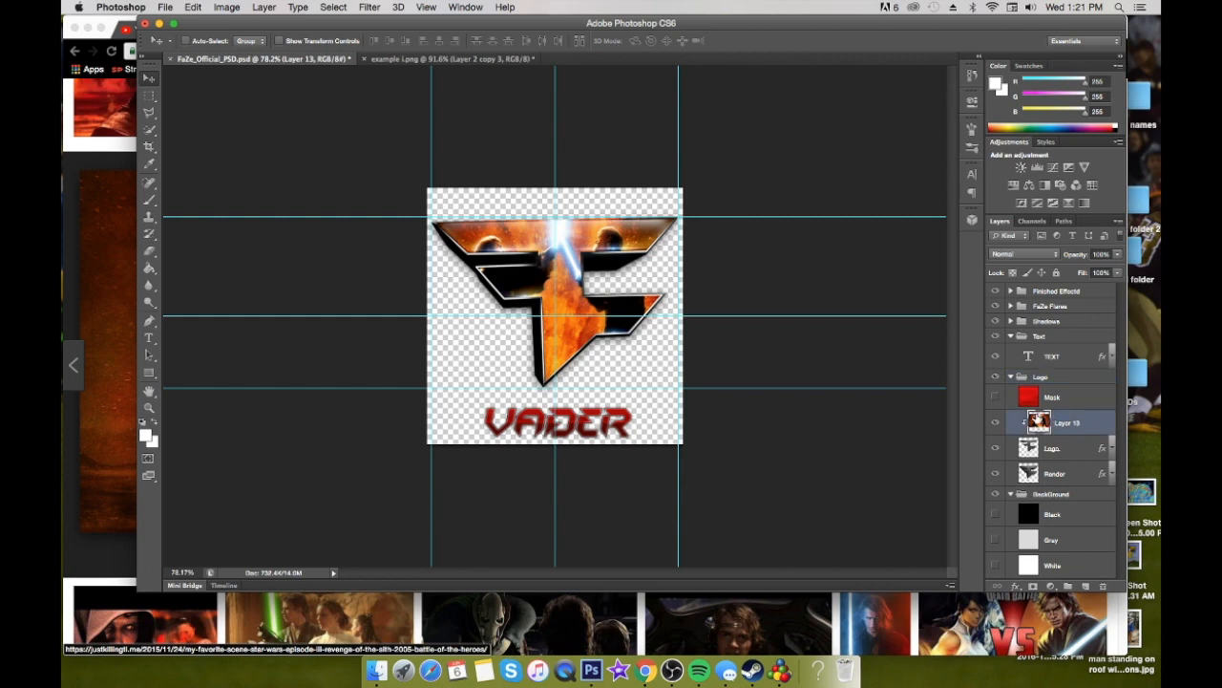
Examine the layers inside the Finished Effectd and Shadows groups and inspect the template logo
{"action": "left_click", "coordinate": [1011, 292]}
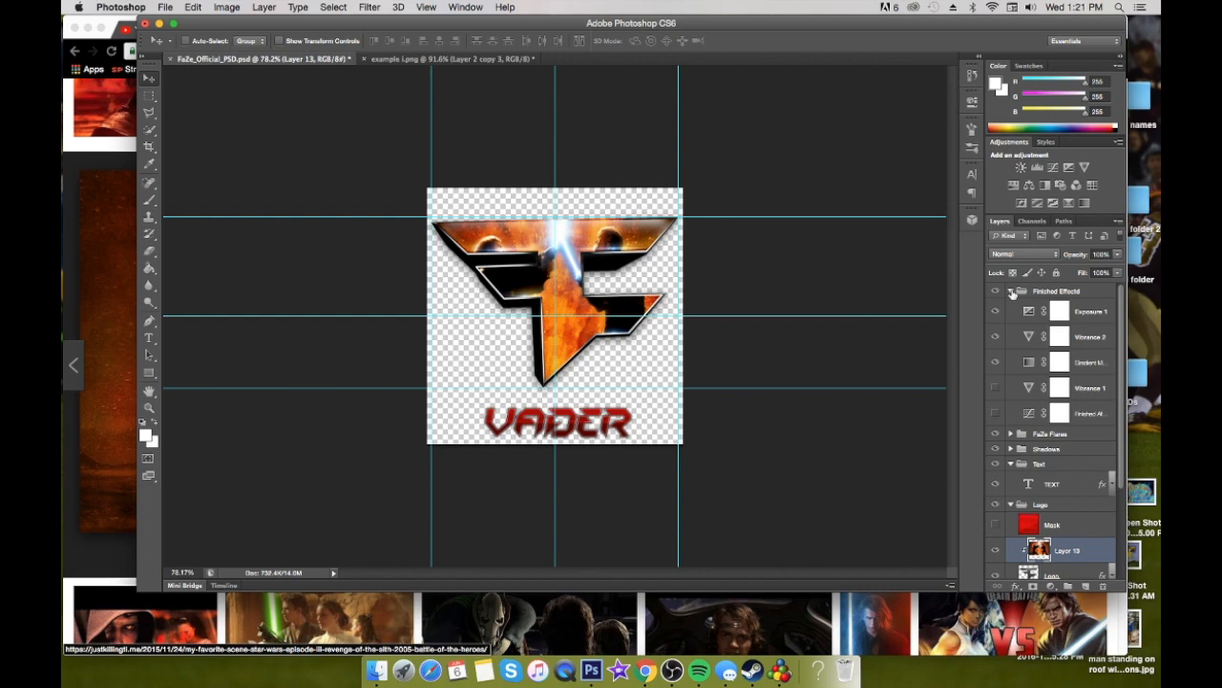
{"action": "left_click", "coordinate": [1011, 291]}
{"action": "left_click", "coordinate": [1010, 322]}
{"action": "left_click", "coordinate": [1011, 323]}
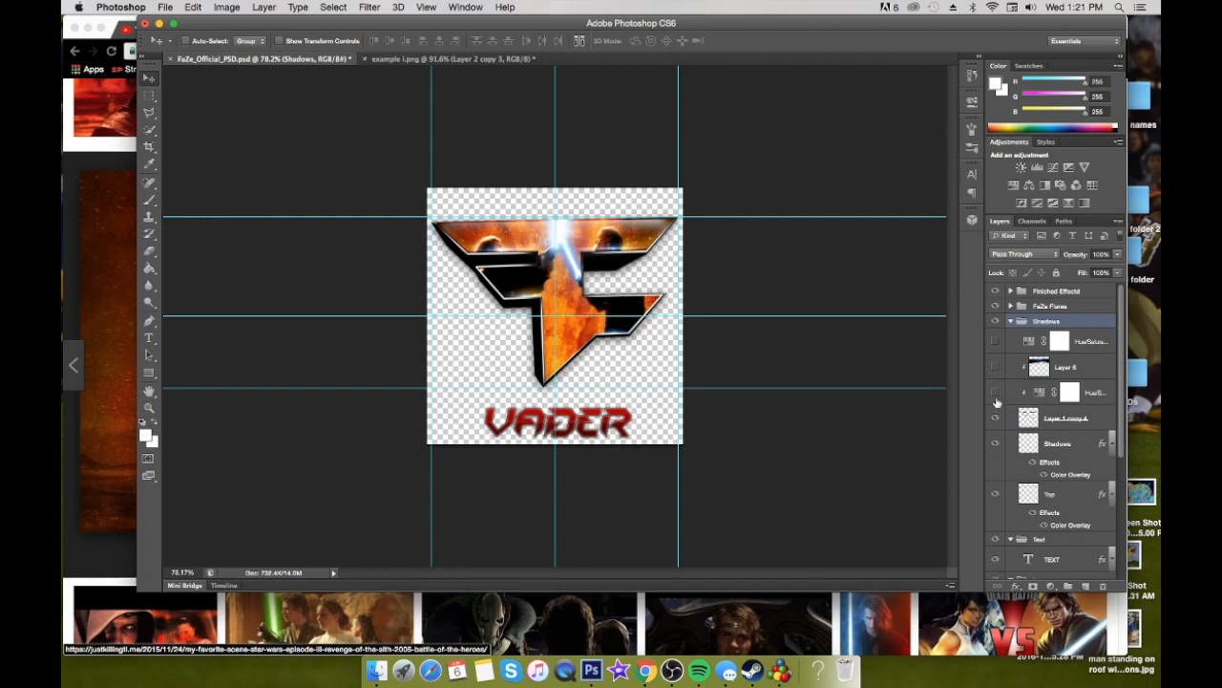
{"action": "left_click", "coordinate": [1010, 322]}
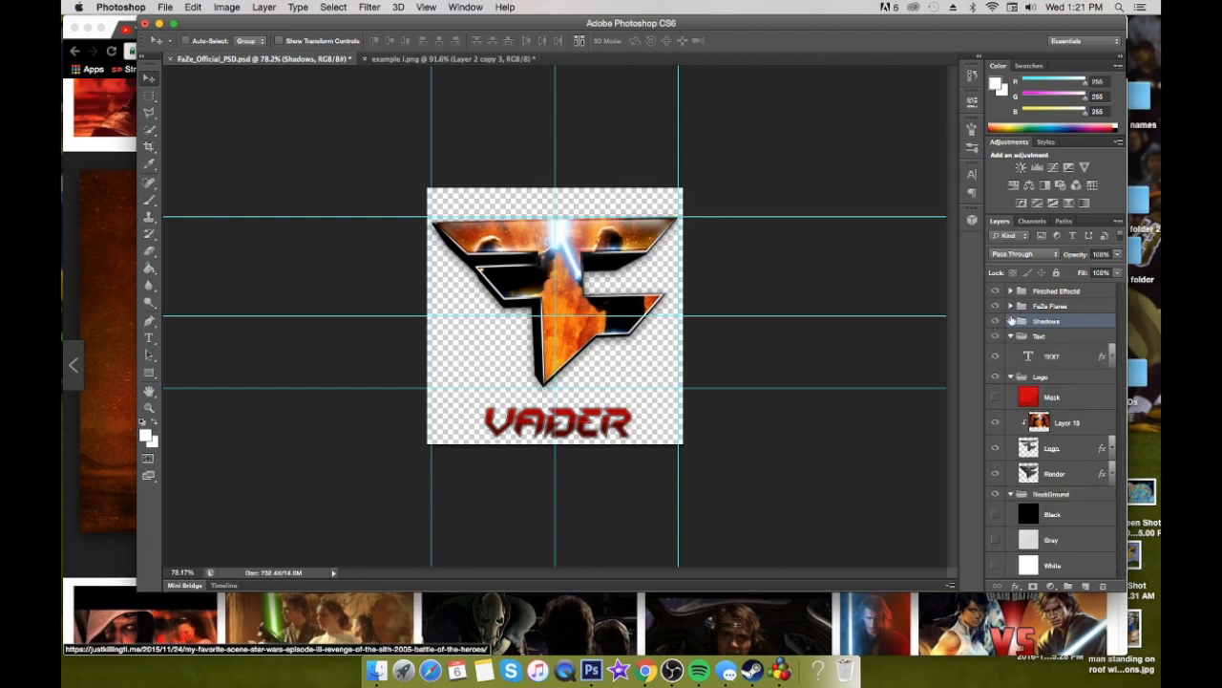
{"action": "scroll", "coordinate": [741, 375], "scroll_direction": "up", "scroll_amount": 5}
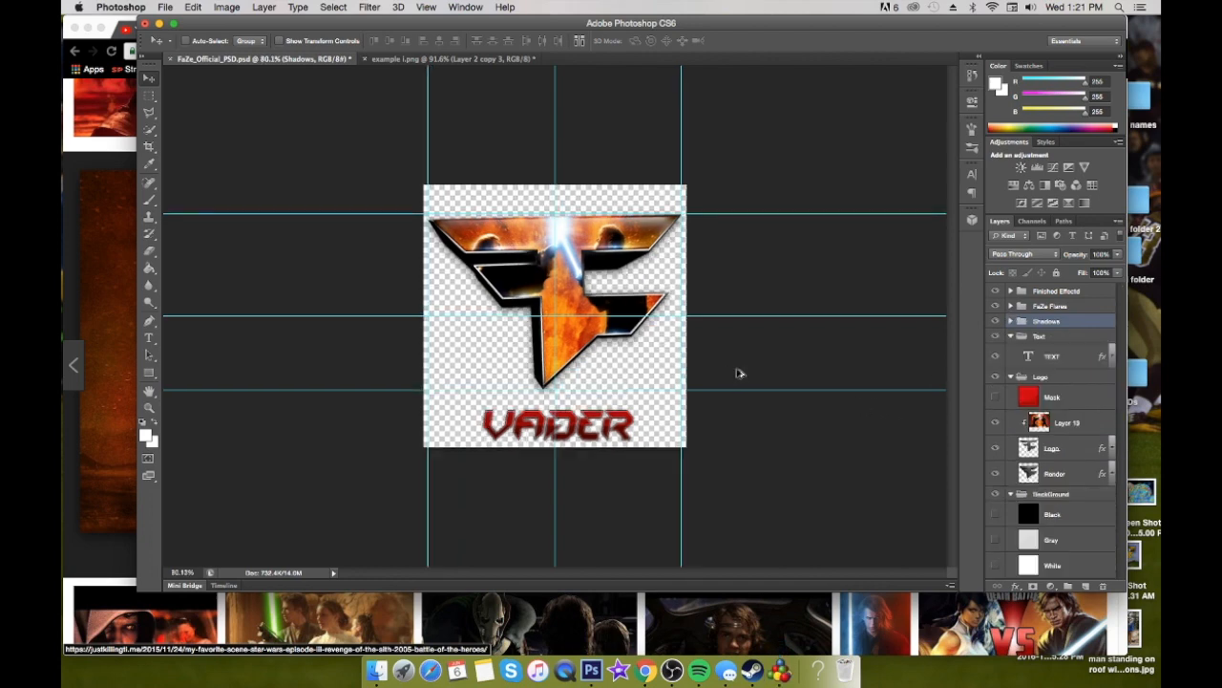
{"action": "scroll", "coordinate": [742, 374], "scroll_direction": "down", "scroll_amount": 3}
{"action": "scroll", "coordinate": [741, 374], "scroll_direction": "down", "scroll_amount": 1}
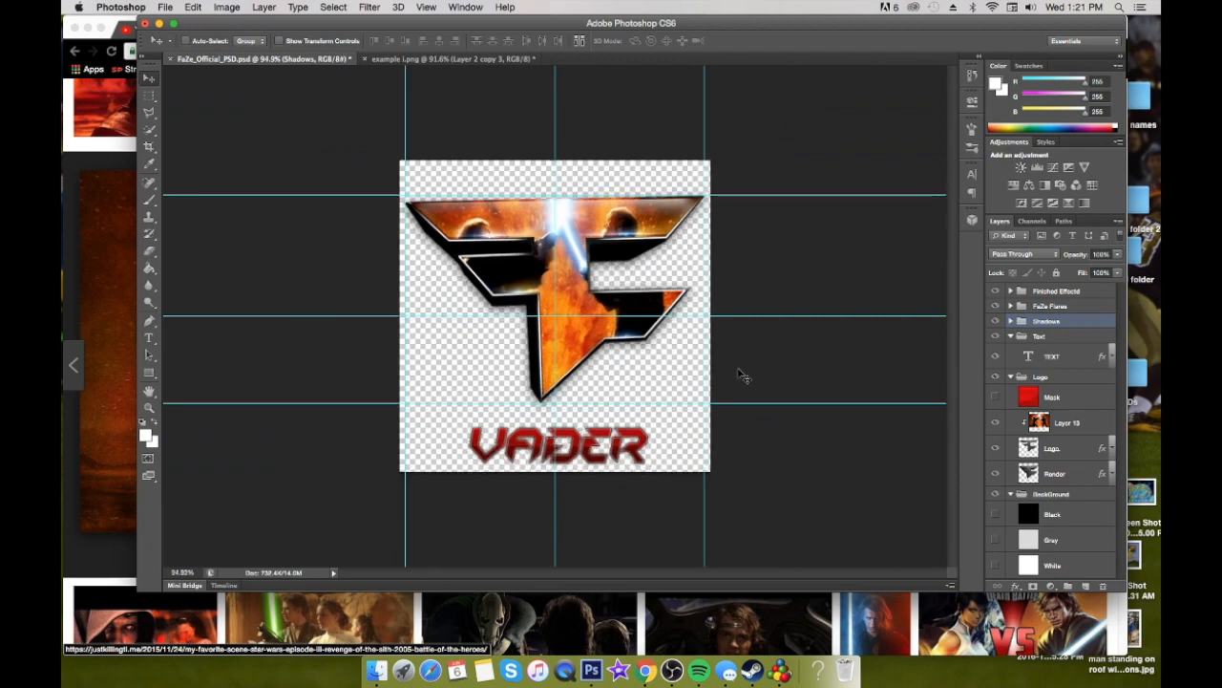
Switch to Chrome and look through the image results for the anakin skywalker battle search
{"action": "left_click", "coordinate": [350, 599]}
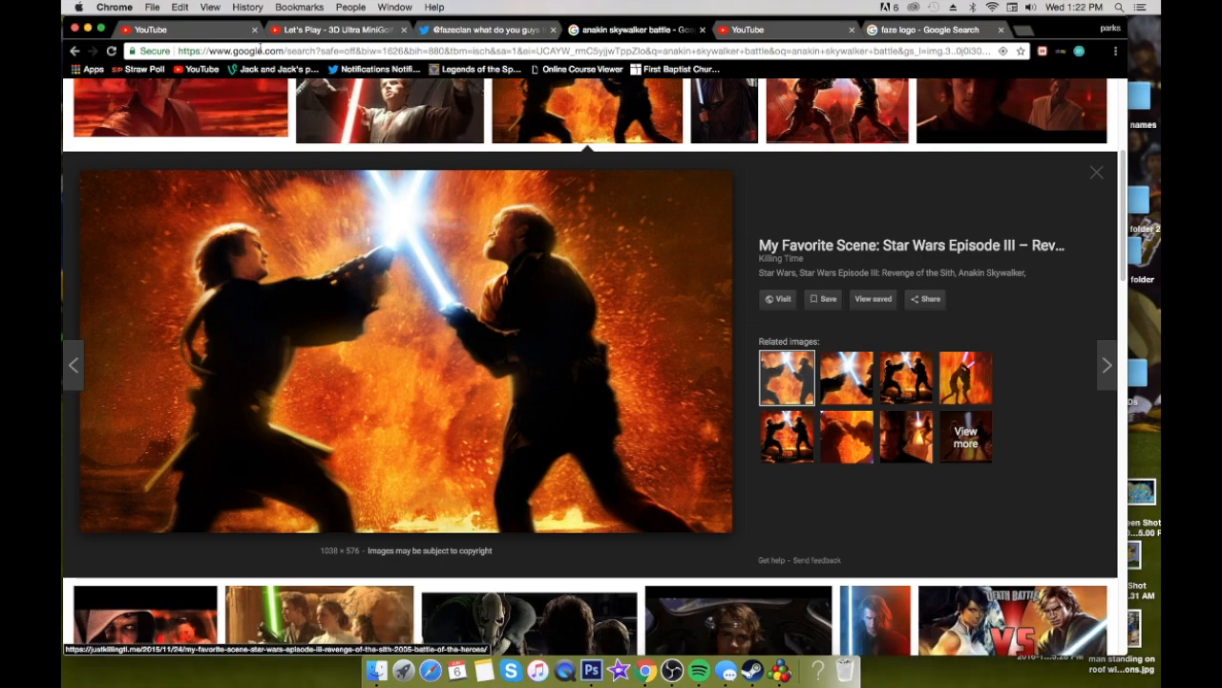
{"action": "scroll", "coordinate": [622, 210], "scroll_direction": "down", "scroll_amount": 5}
{"action": "scroll", "coordinate": [617, 202], "scroll_direction": "up", "scroll_amount": 6}
{"action": "scroll", "coordinate": [617, 207], "scroll_direction": "down", "scroll_amount": 5}
{"action": "scroll", "coordinate": [617, 207], "scroll_direction": "down", "scroll_amount": 1}
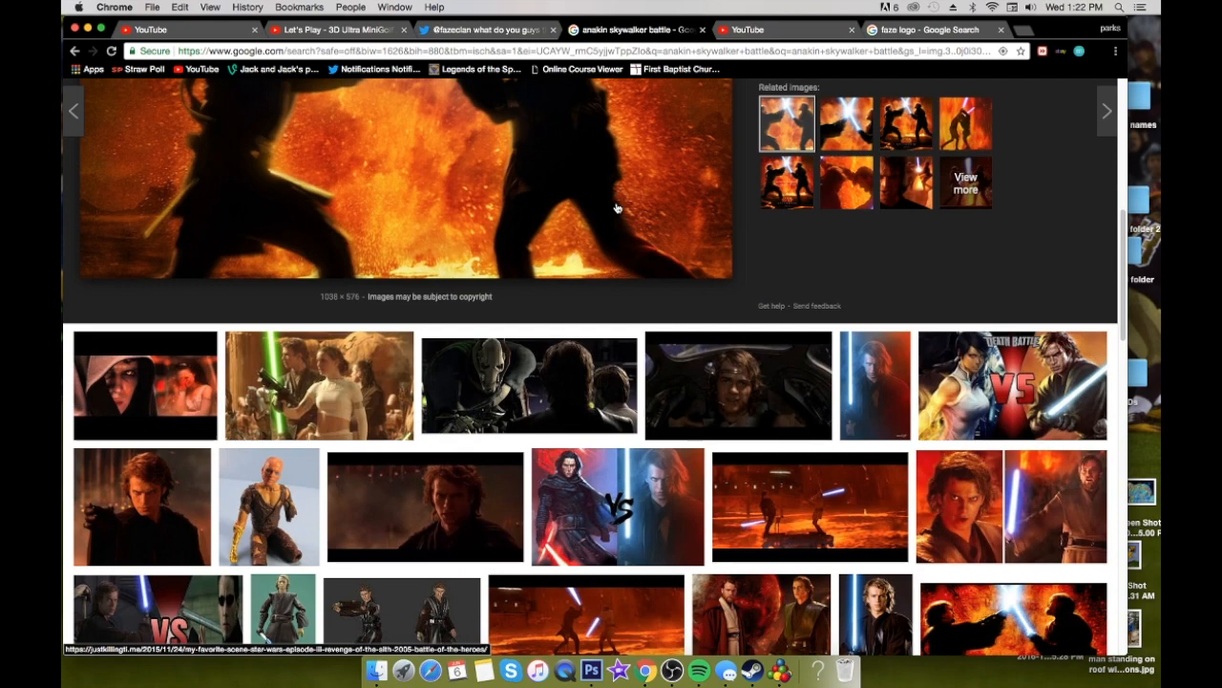
{"action": "scroll", "coordinate": [615, 207], "scroll_direction": "down", "scroll_amount": 2}
{"action": "scroll", "coordinate": [611, 207], "scroll_direction": "up", "scroll_amount": 10}
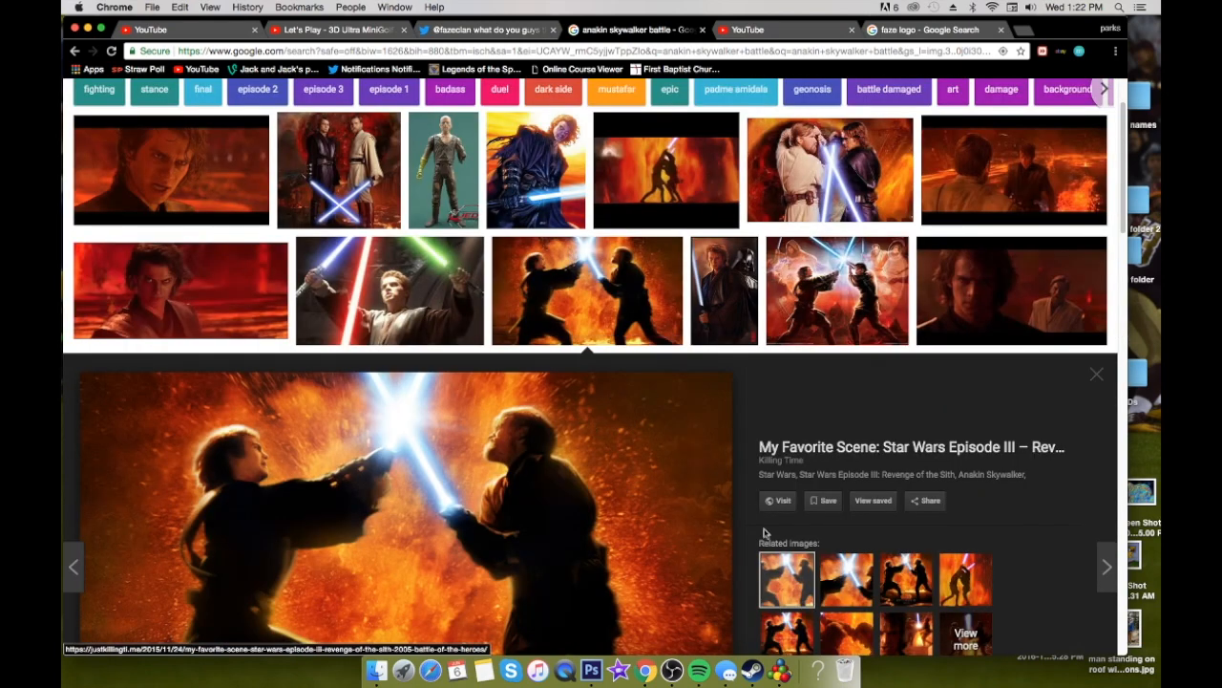
{"action": "scroll", "coordinate": [752, 535], "scroll_direction": "down", "scroll_amount": 5}
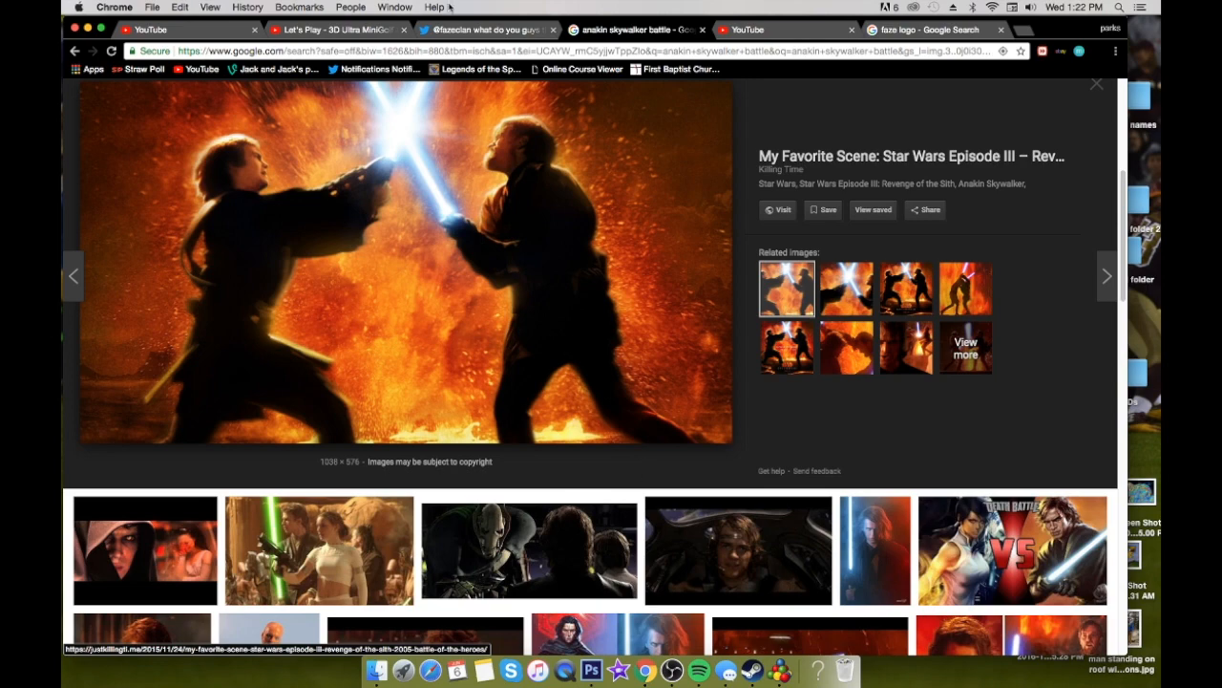
Open the Malibu Designs Twitter profile at twitter.com/mlbuxx in the existing Twitter browser tab
{"action": "left_click", "coordinate": [479, 30]}
{"action": "left_click", "coordinate": [305, 51]}
{"action": "type", "text": "twitter.com/m"}
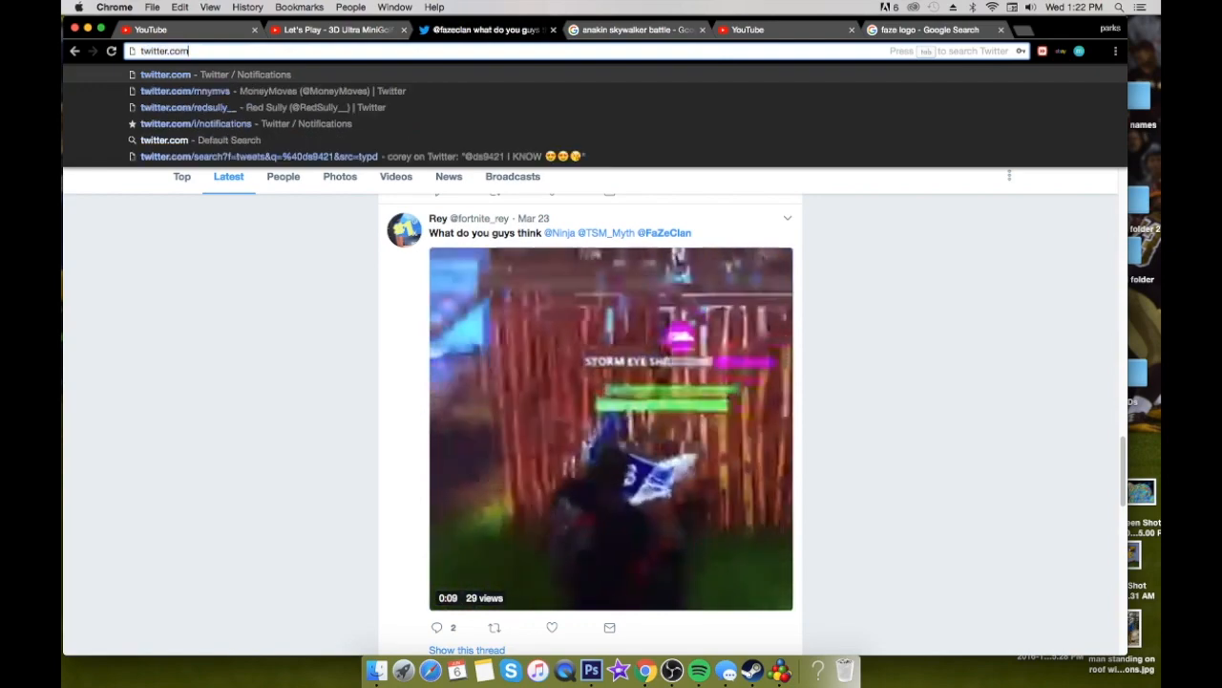
{"action": "type", "text": "lbux"}
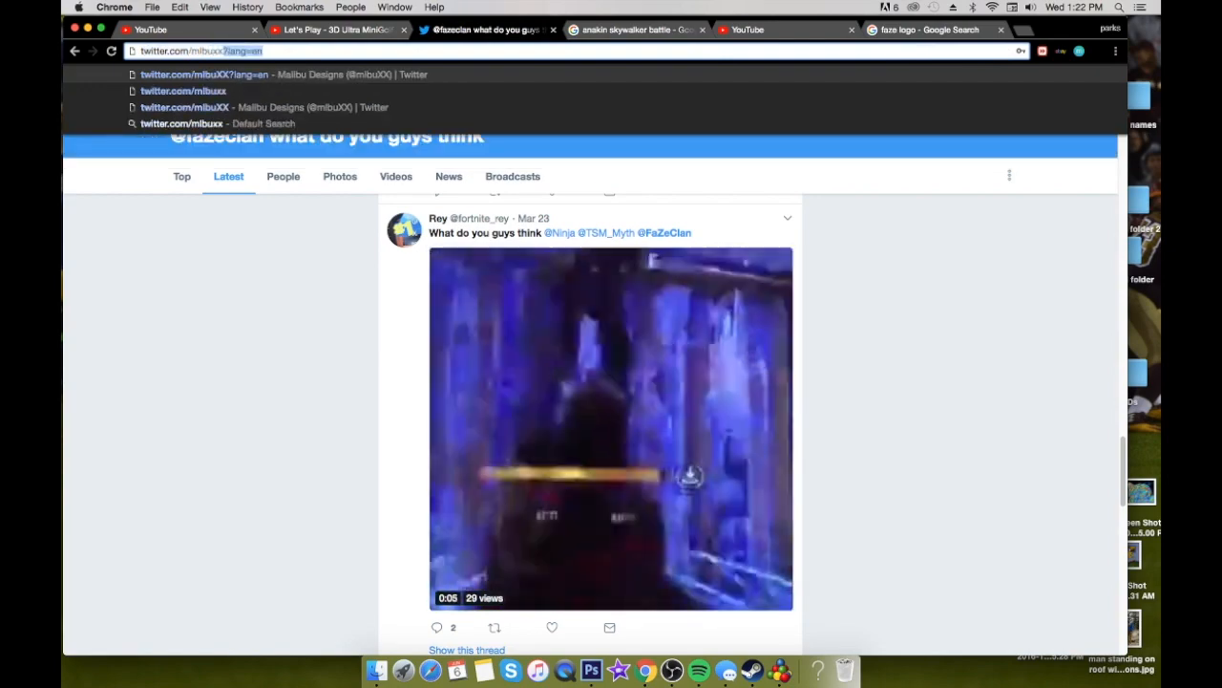
{"action": "type", "text": "x"}
{"action": "key", "text": "Return"}
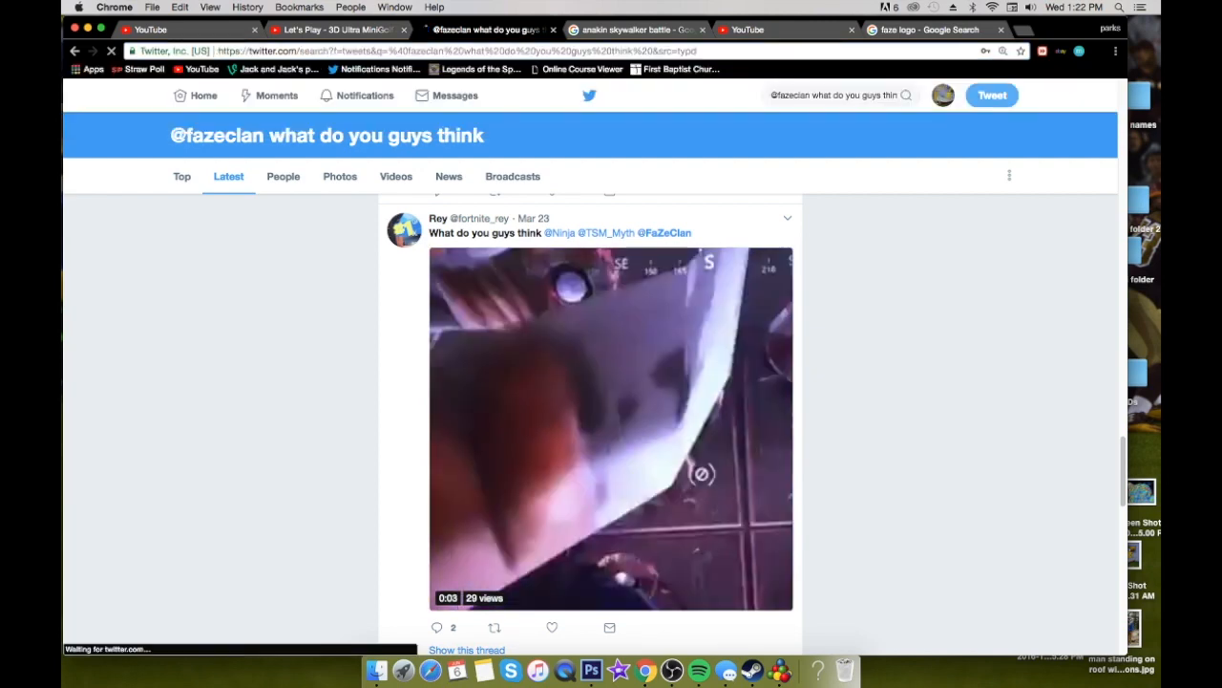